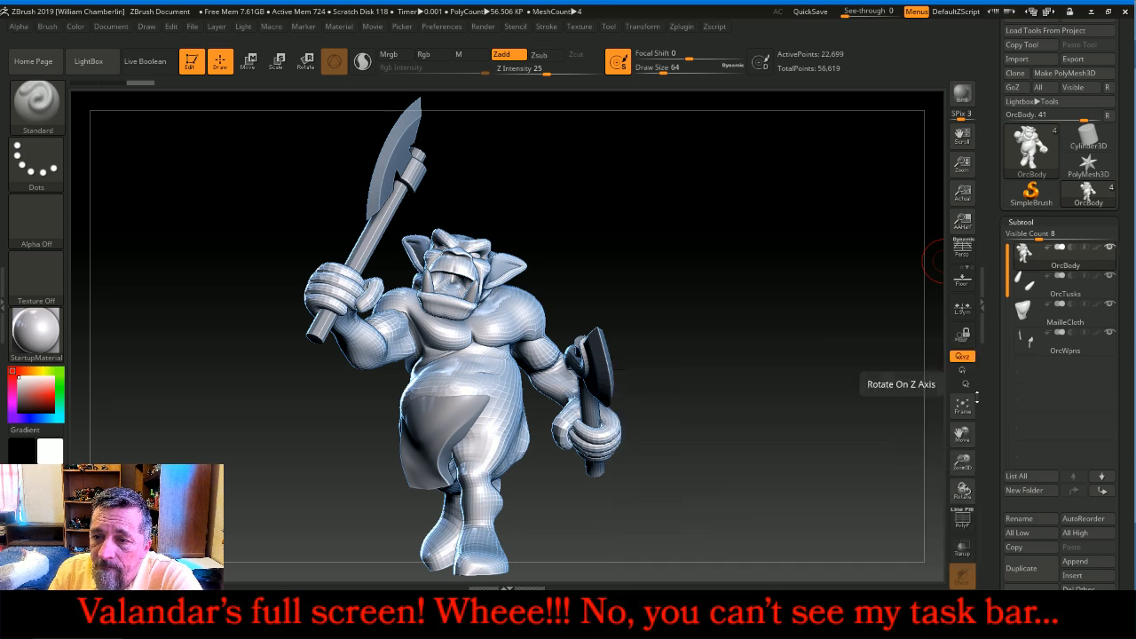
- Smooth the inside of the orc's open mouth using the Smooth brush at draw size 40
{"action": "left_click_drag", "start_coordinate": [964, 460], "coordinate": [973, 486]}
{"action": "left_click_drag", "start_coordinate": [963, 435], "coordinate": [982, 559]}
{"action": "left_click_drag", "start_coordinate": [869, 415], "coordinate": [869, 408]}
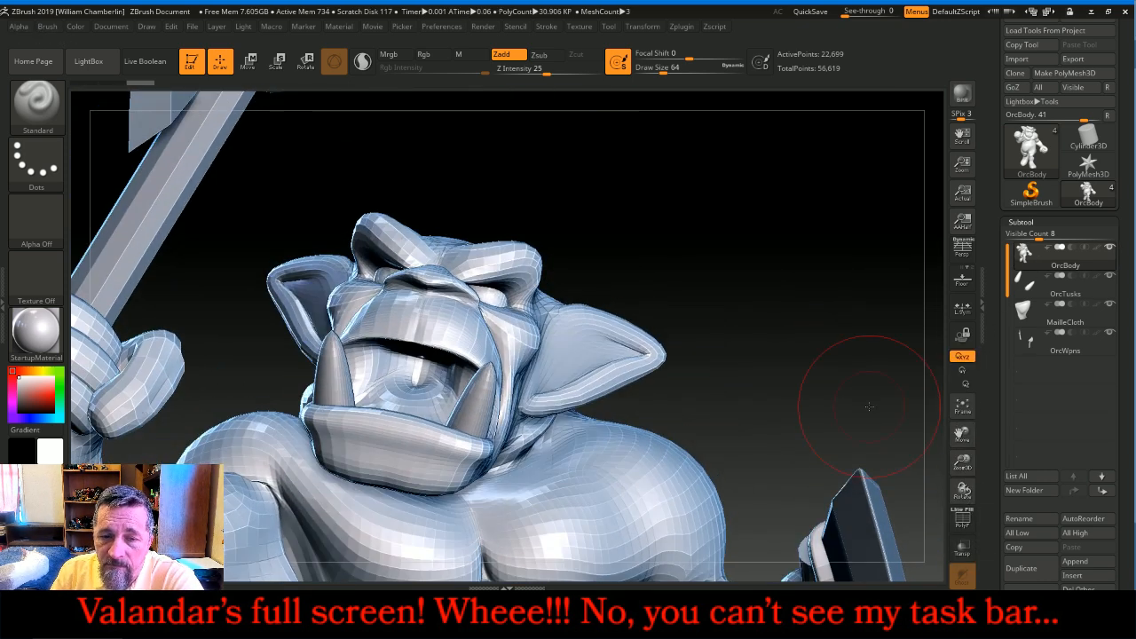
{"action": "key", "text": "bracketleft"}
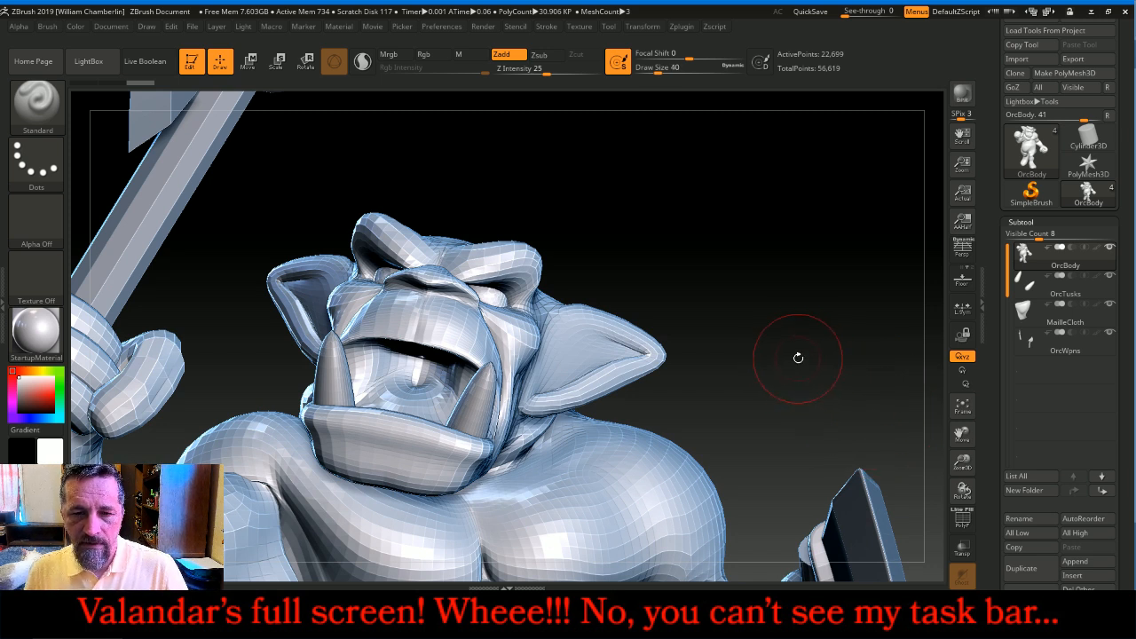
{"action": "left_click_drag", "start_coordinate": [798, 357], "coordinate": [772, 353]}
{"action": "key", "text": "shift"}
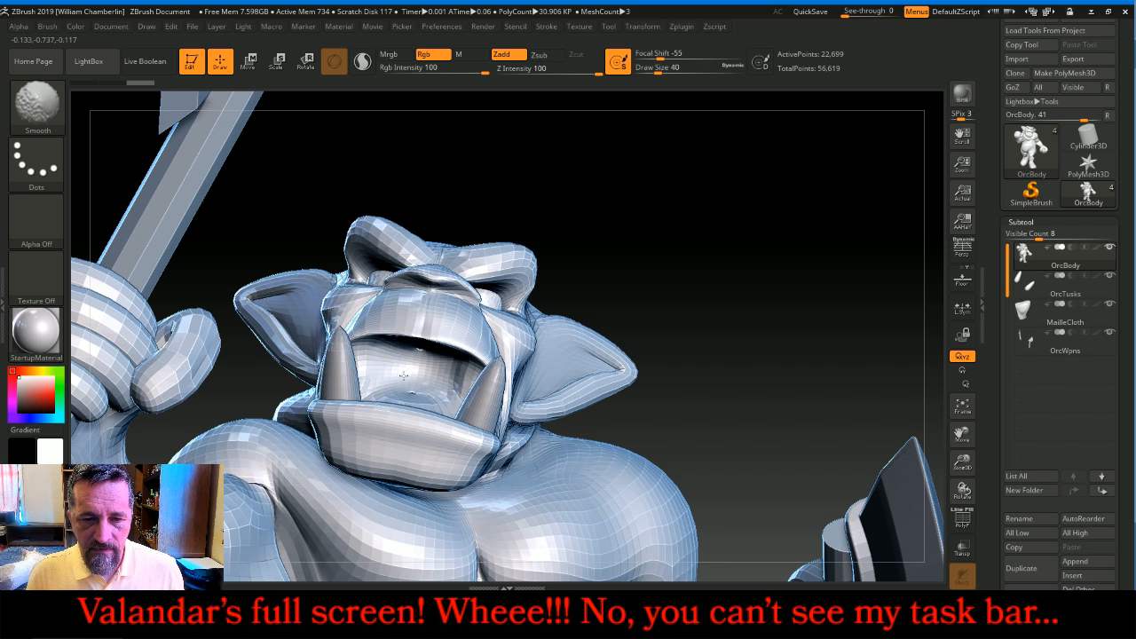
{"action": "left_click_drag", "start_coordinate": [404, 376], "coordinate": [409, 383], "text": "shift"}
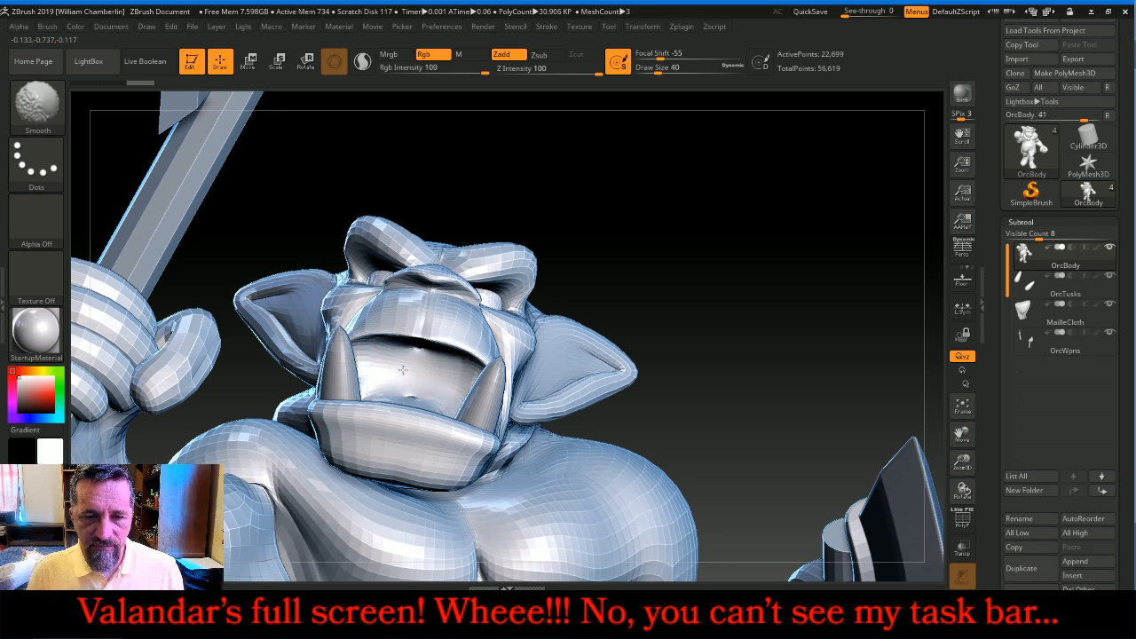
{"action": "left_click_drag", "start_coordinate": [773, 315], "coordinate": [799, 249]}
{"action": "left_click_drag", "start_coordinate": [448, 349], "coordinate": [423, 342], "text": "shift"}
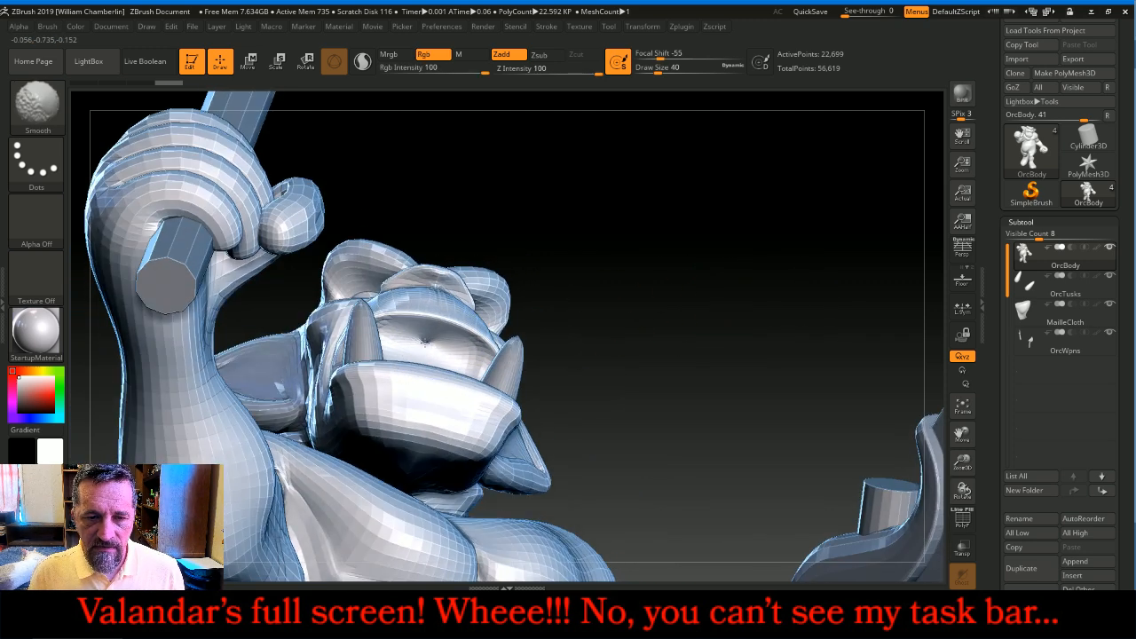
- Try to sculpt and smooth the upper part of the weapon-raising arm, and undo the strokes
{"action": "mouse_move", "coordinate": [822, 215]}
{"action": "left_mouse_down"}
{"action": "mouse_move", "coordinate": [796, 268]}
{"action": "mouse_move", "coordinate": [843, 254]}
{"action": "left_mouse_up"}
{"action": "left_click_drag", "start_coordinate": [781, 378], "coordinate": [771, 499]}
{"action": "mouse_move", "coordinate": [203, 442]}
{"action": "left_mouse_down"}
{"action": "mouse_move", "coordinate": [233, 384]}
{"action": "mouse_move", "coordinate": [256, 407]}
{"action": "left_mouse_up"}
{"action": "mouse_move", "coordinate": [257, 410]}
{"action": "left_mouse_down", "text": "shift"}
{"action": "mouse_move", "coordinate": [226, 430]}
{"action": "mouse_move", "coordinate": [186, 416]}
{"action": "mouse_move", "coordinate": [185, 389]}
{"action": "left_mouse_up", "text": "shift"}
{"action": "key", "text": "ctrl+z"}
{"action": "key", "text": "ctrl+z"}
{"action": "key", "text": "ctrl+z"}
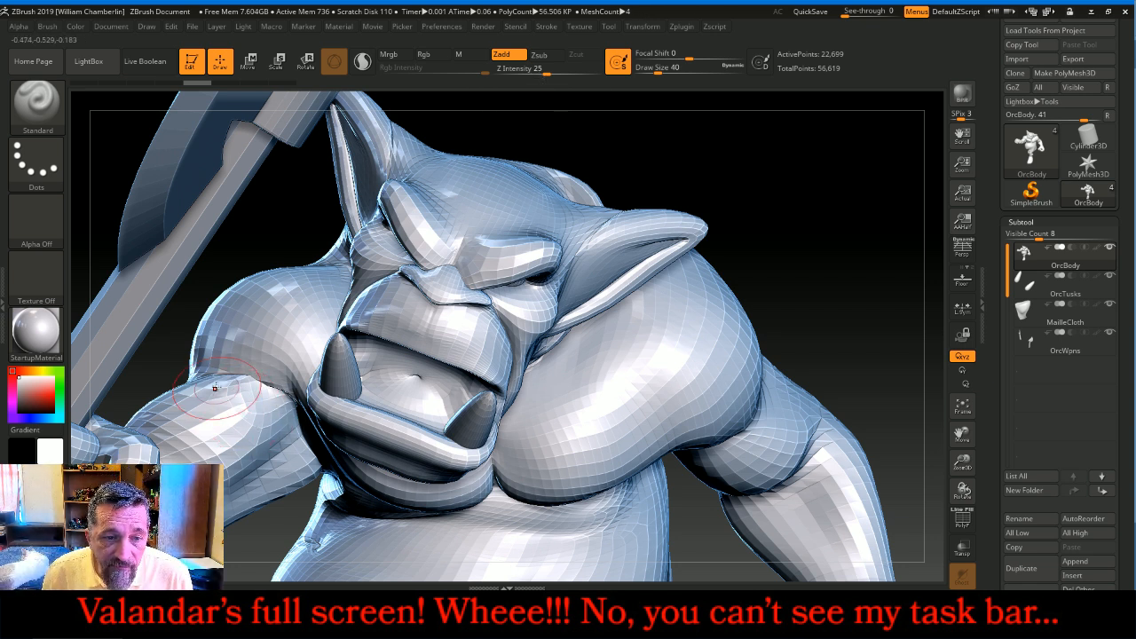
- Smooth the fold between the shoulder and upper arm on the orc's raised arm
{"action": "left_click_drag", "start_coordinate": [229, 354], "coordinate": [237, 377], "text": "shift"}
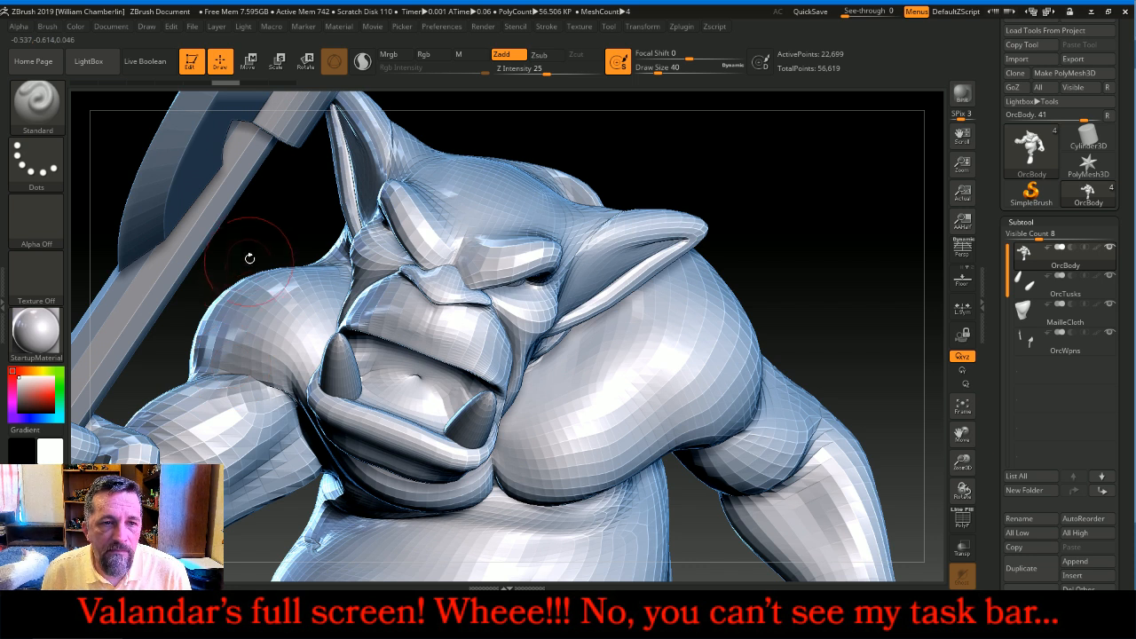
{"action": "left_click_drag", "start_coordinate": [266, 224], "coordinate": [291, 232], "text": "ctrl"}
{"action": "mouse_move", "coordinate": [251, 360]}
{"action": "left_mouse_down", "text": "shift"}
{"action": "mouse_move", "coordinate": [242, 388]}
{"action": "mouse_move", "coordinate": [245, 369]}
{"action": "left_mouse_up", "text": "shift"}
- Clear the mask from the OrcBody subtool
{"action": "key", "text": "ctrl"}
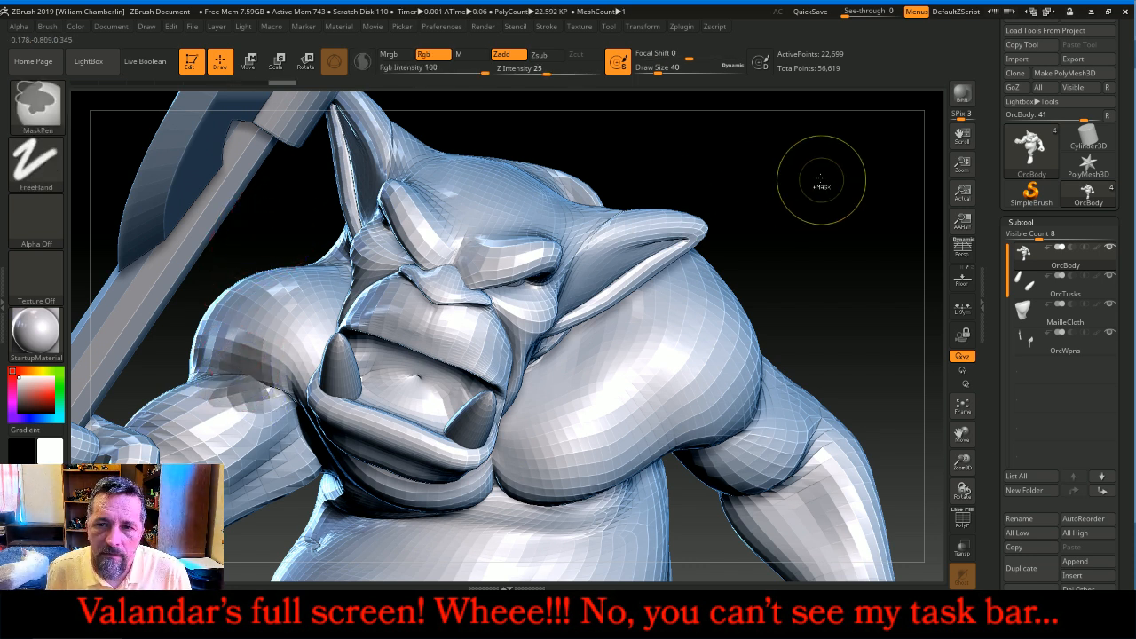
{"action": "key", "text": "shift"}
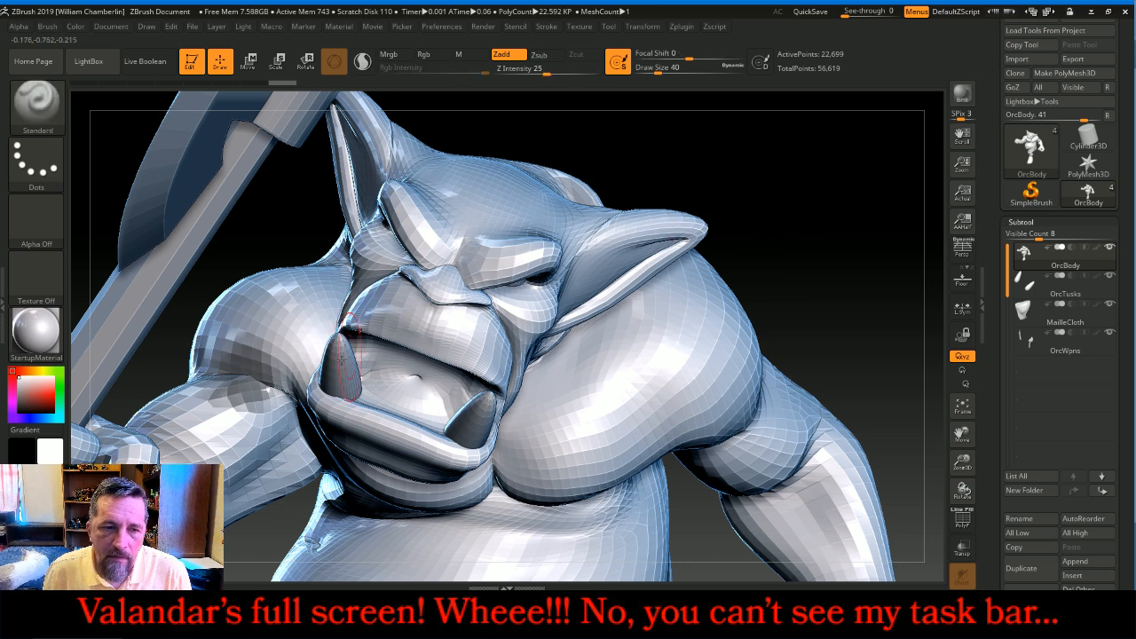
{"action": "key", "text": "ctrl"}
{"action": "key", "text": "shift"}
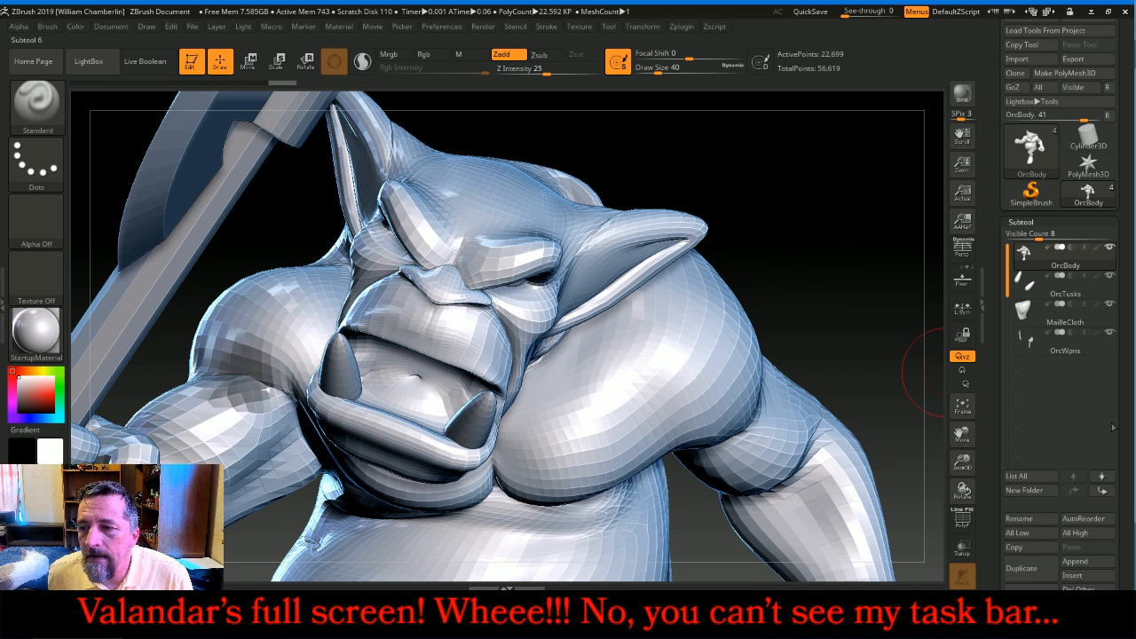
{"action": "scroll", "coordinate": [1123, 411], "scroll_direction": "down", "scroll_amount": 5}
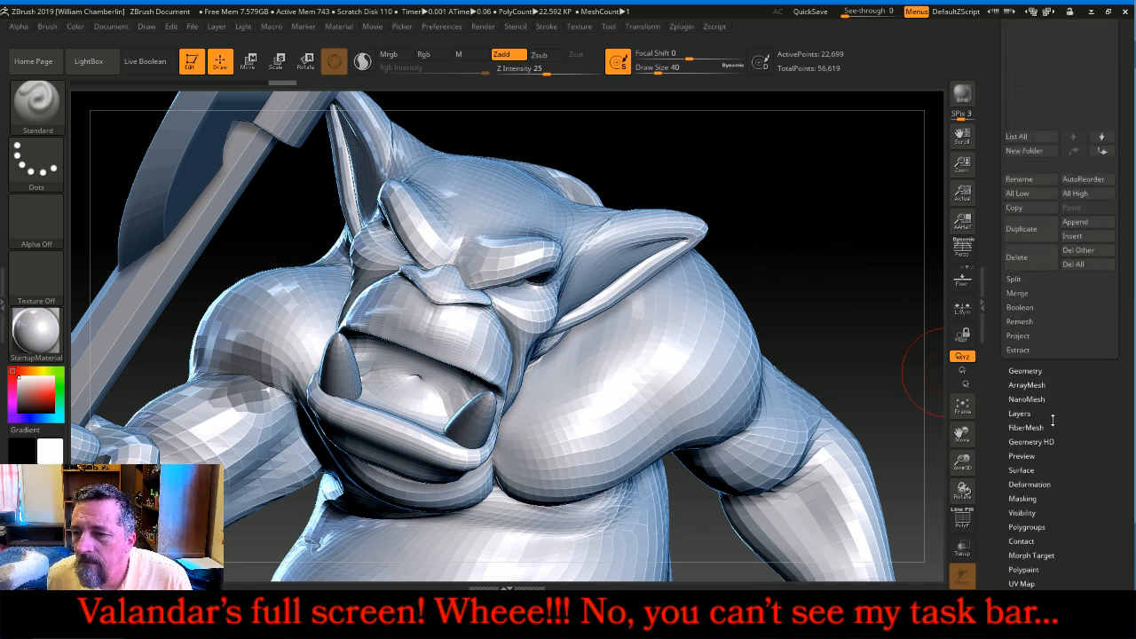
{"action": "left_click", "coordinate": [1023, 499]}
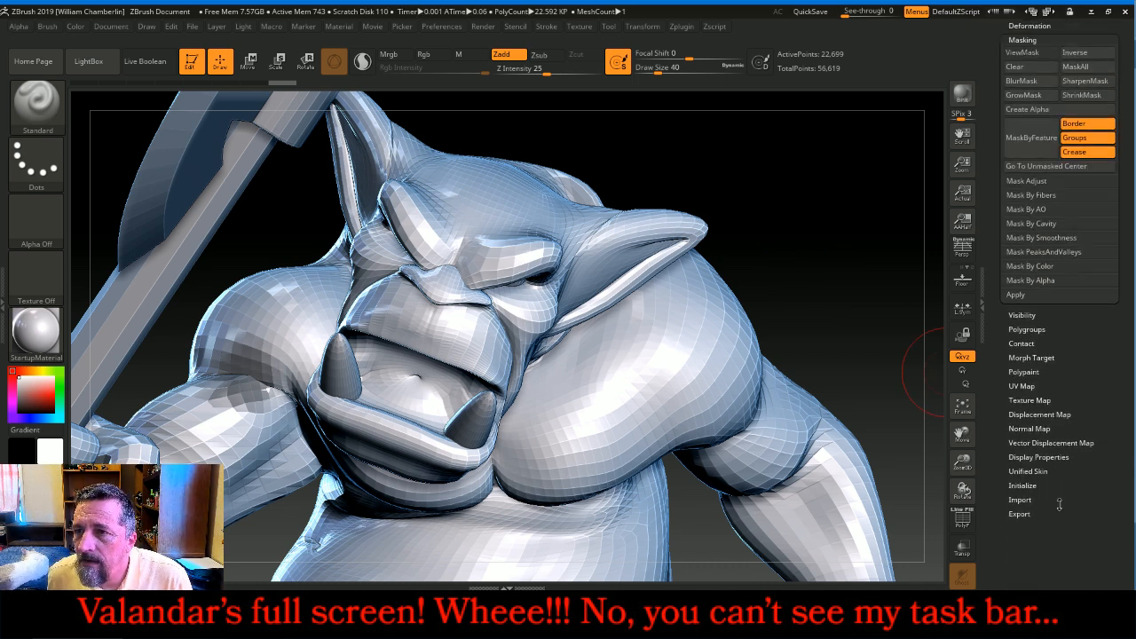
{"action": "left_click", "coordinate": [1038, 96]}
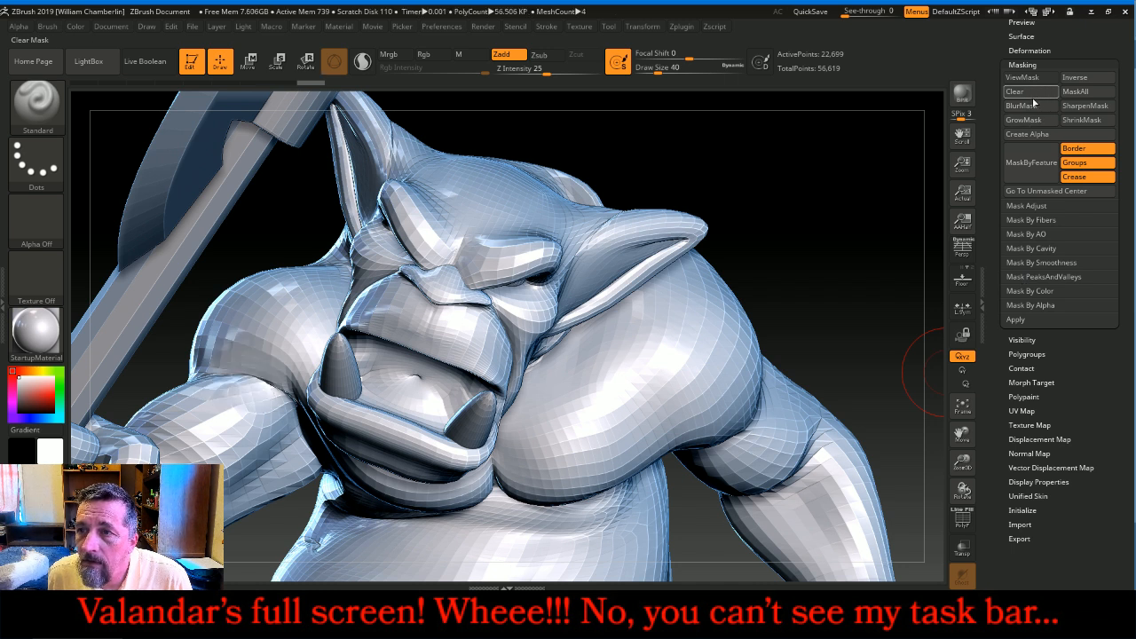
- Smooth the shoulder crease of the raised arm and the area beneath the opposite upper arm
{"action": "key", "text": "shift"}
{"action": "left_click_drag", "start_coordinate": [234, 368], "coordinate": [241, 380], "text": "shift"}
{"action": "mouse_move", "coordinate": [241, 382]}
{"action": "left_mouse_down", "text": "shift"}
{"action": "mouse_move", "coordinate": [227, 386]}
{"action": "mouse_move", "coordinate": [266, 384]}
{"action": "mouse_move", "coordinate": [258, 387]}
{"action": "left_mouse_up", "text": "shift"}
{"action": "mouse_move", "coordinate": [257, 387]}
{"action": "left_mouse_down", "text": "shift"}
{"action": "mouse_move", "coordinate": [216, 369]}
{"action": "mouse_move", "coordinate": [222, 357]}
{"action": "left_mouse_up", "text": "shift"}
{"action": "mouse_move", "coordinate": [842, 253]}
{"action": "left_mouse_down"}
{"action": "mouse_move", "coordinate": [855, 198]}
{"action": "mouse_move", "coordinate": [866, 198]}
{"action": "left_mouse_up"}
{"action": "mouse_move", "coordinate": [686, 497]}
{"action": "left_mouse_down", "text": "shift"}
{"action": "mouse_move", "coordinate": [702, 519]}
{"action": "mouse_move", "coordinate": [639, 554]}
{"action": "mouse_move", "coordinate": [670, 523]}
{"action": "mouse_move", "coordinate": [683, 549]}
{"action": "left_mouse_up", "text": "shift"}
{"action": "mouse_move", "coordinate": [840, 221]}
{"action": "left_mouse_down"}
{"action": "mouse_move", "coordinate": [913, 269]}
{"action": "mouse_move", "coordinate": [853, 279]}
{"action": "left_mouse_up"}
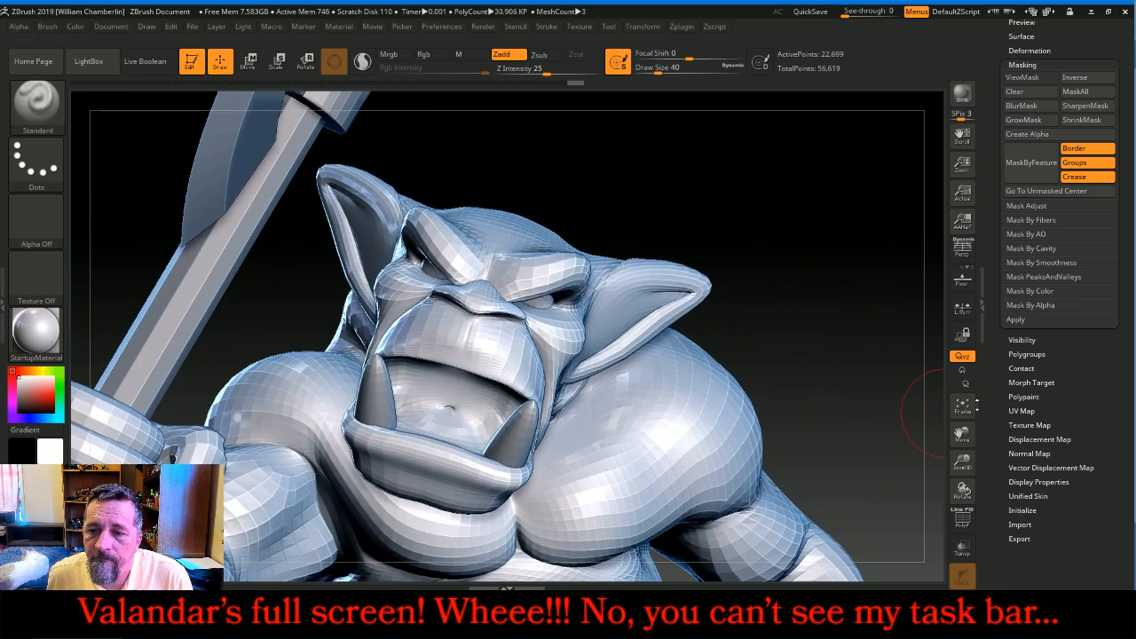
- Frame the whole orc and hide the MailleCloth subtool to expose the belly
{"action": "left_click", "coordinate": [963, 406]}
{"action": "left_click_drag", "start_coordinate": [888, 412], "coordinate": [813, 450]}
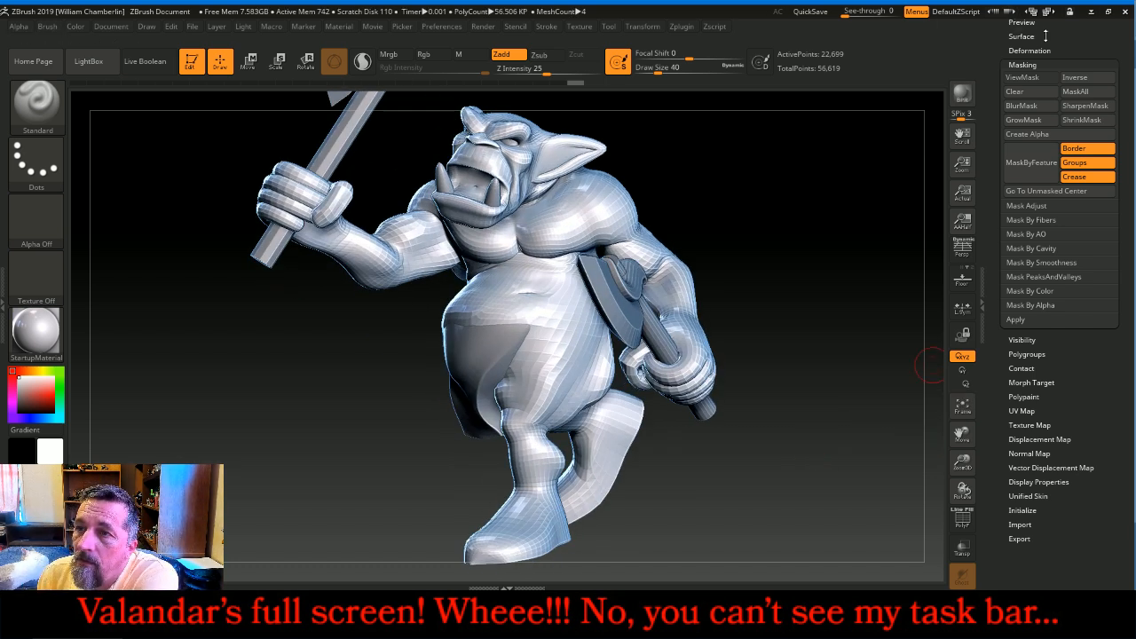
{"action": "left_click_drag", "start_coordinate": [1063, 36], "coordinate": [1066, 120]}
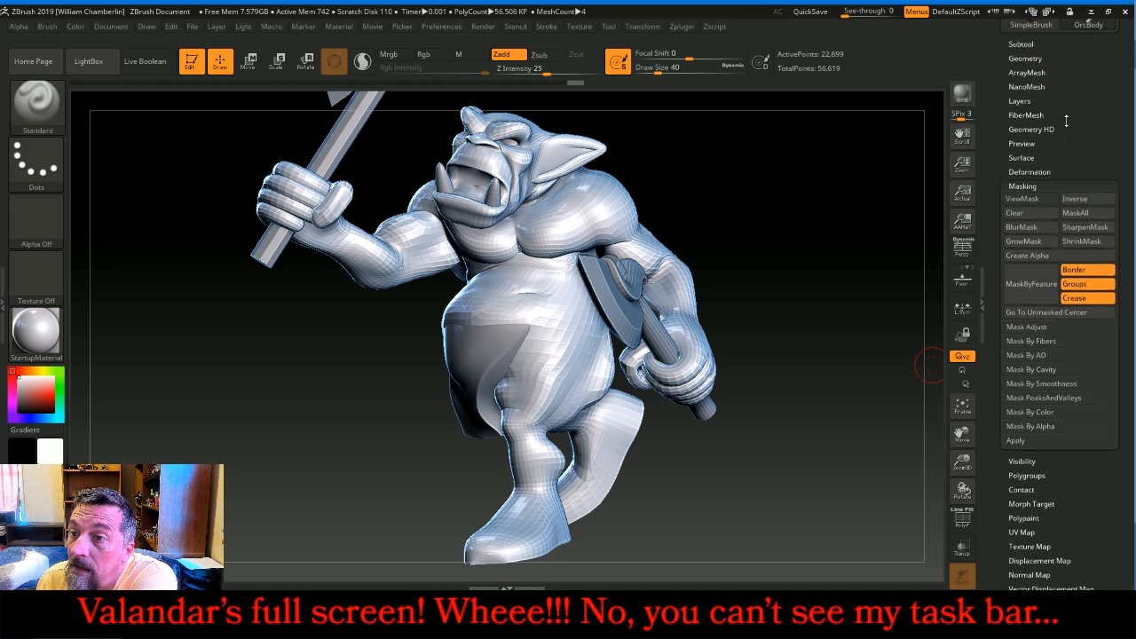
{"action": "left_click", "coordinate": [1045, 58]}
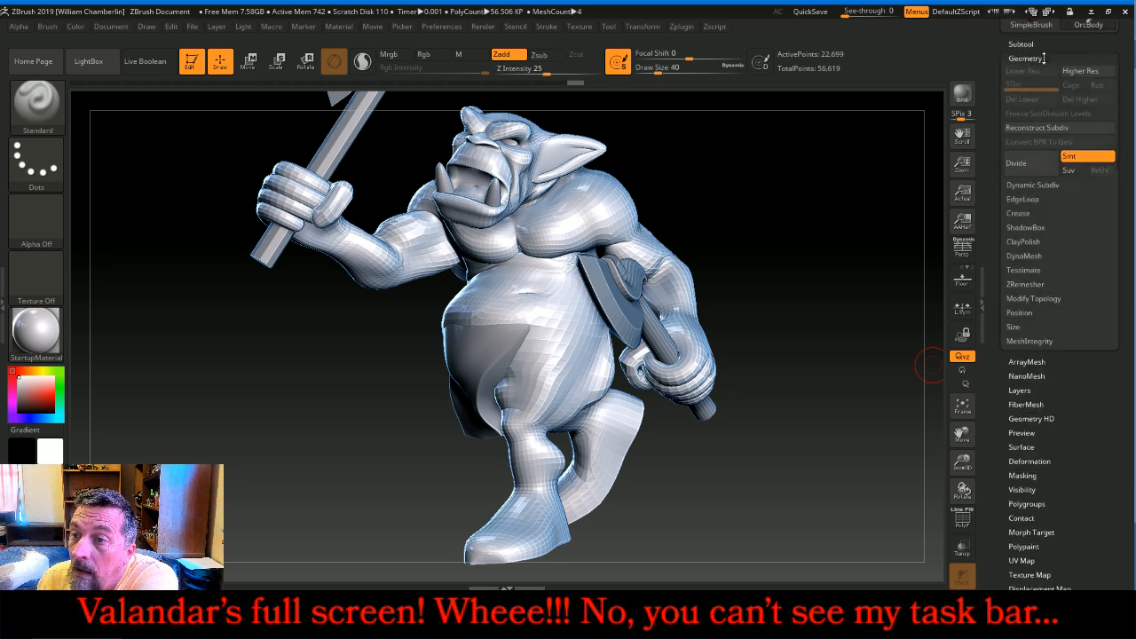
{"action": "left_click", "coordinate": [1022, 44]}
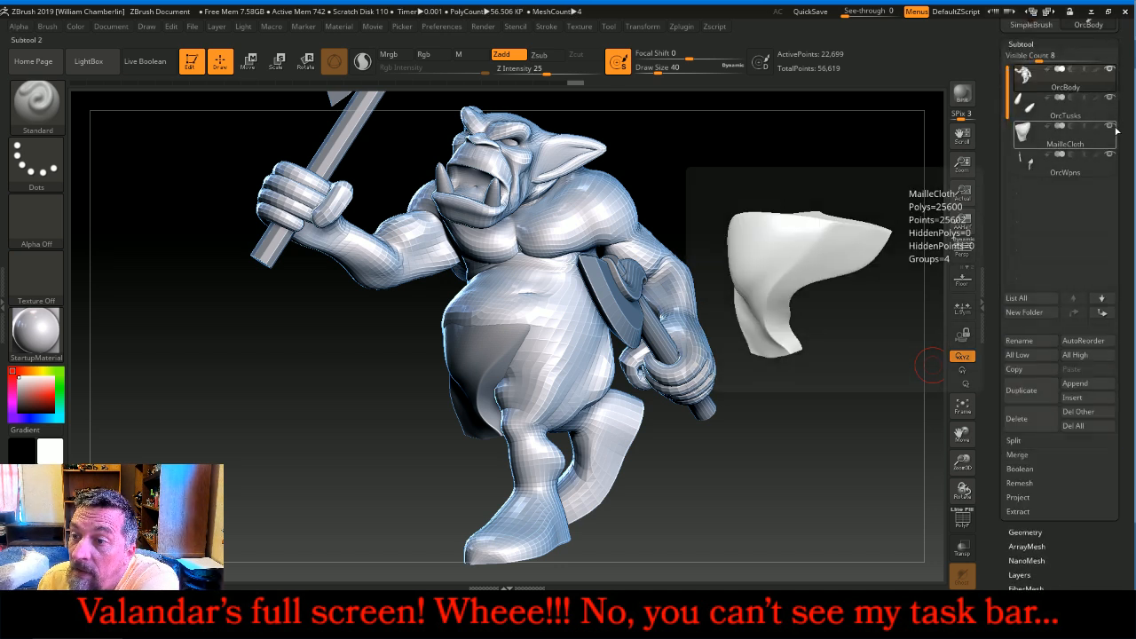
{"action": "left_click", "coordinate": [1112, 127]}
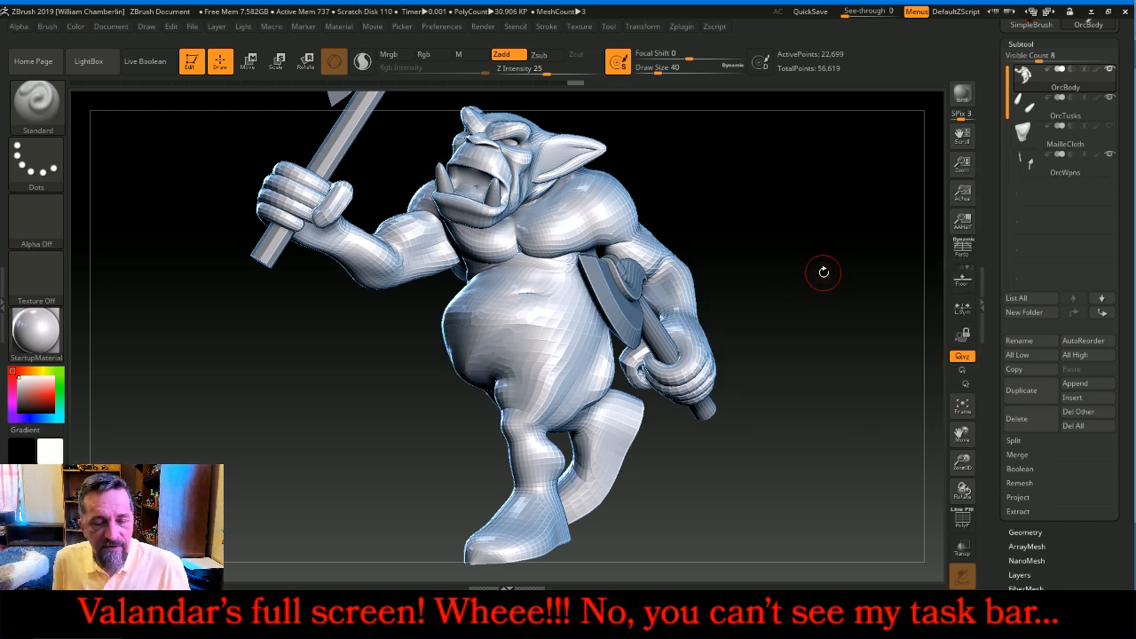
- Smooth the surface of the orc's belly
{"action": "key", "text": "shift"}
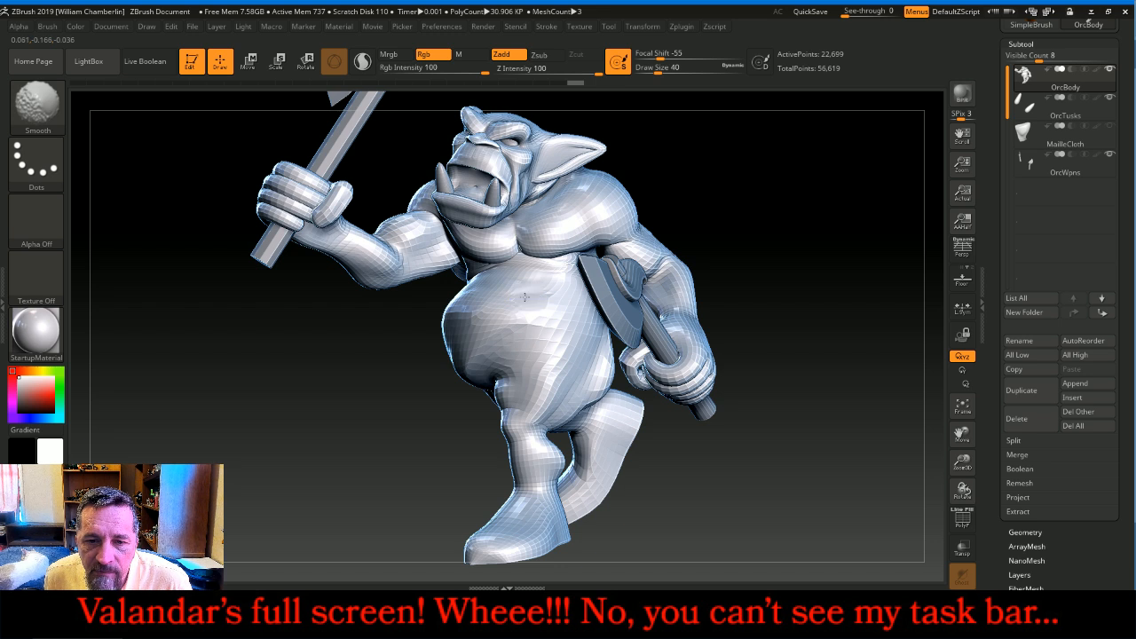
{"action": "mouse_move", "coordinate": [527, 296]}
{"action": "right_mouse_down"}
{"action": "mouse_move", "coordinate": [817, 203]}
{"action": "mouse_move", "coordinate": [789, 214]}
{"action": "right_mouse_up"}
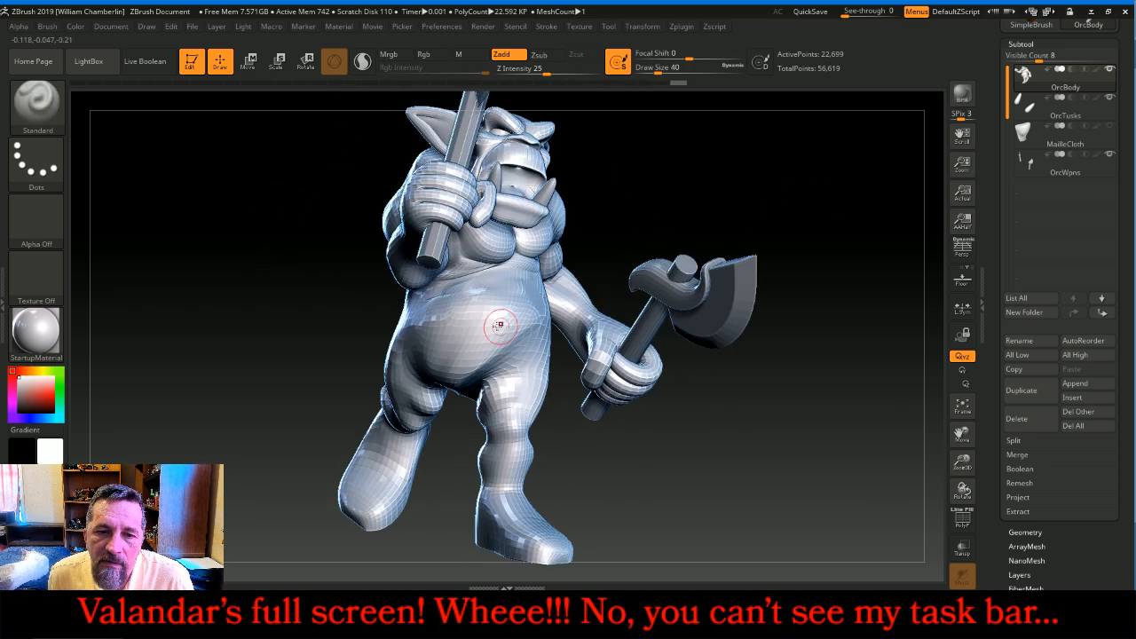
{"action": "key", "text": "shift"}
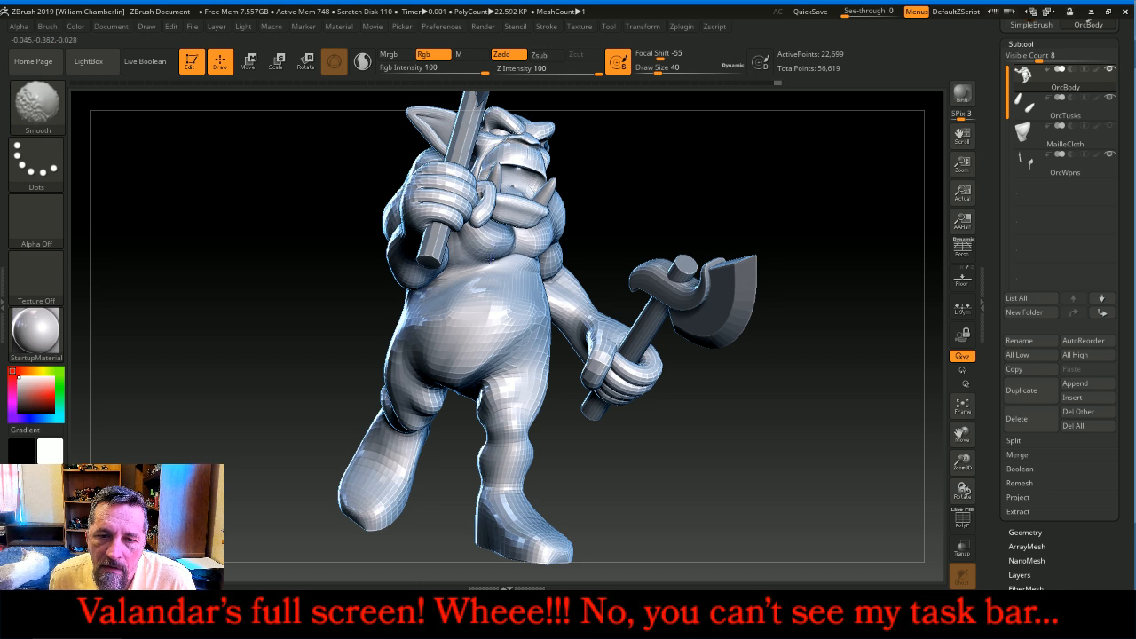
- Inflate the hollow at the base of the orc's spine with the Inflat brush at draw size 72, and smooth it
{"action": "left_click_drag", "start_coordinate": [766, 196], "coordinate": [502, 254]}
{"action": "left_click_drag", "start_coordinate": [846, 295], "coordinate": [773, 283]}
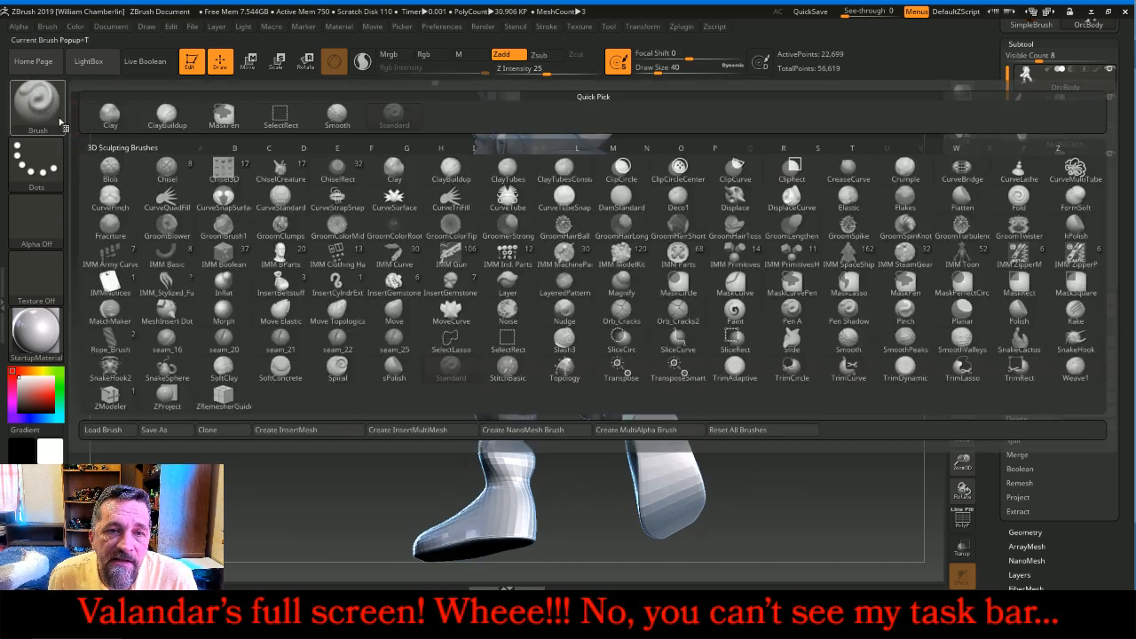
{"action": "left_click", "coordinate": [37, 104]}
{"action": "left_click", "coordinate": [233, 284]}
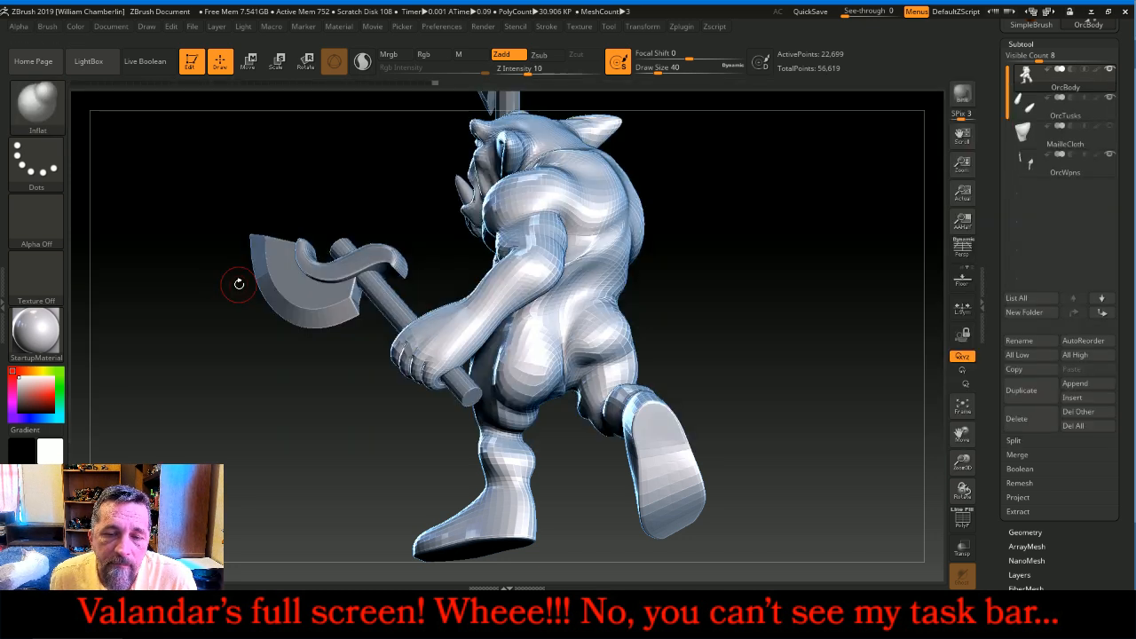
{"action": "key", "text": "bracketright"}
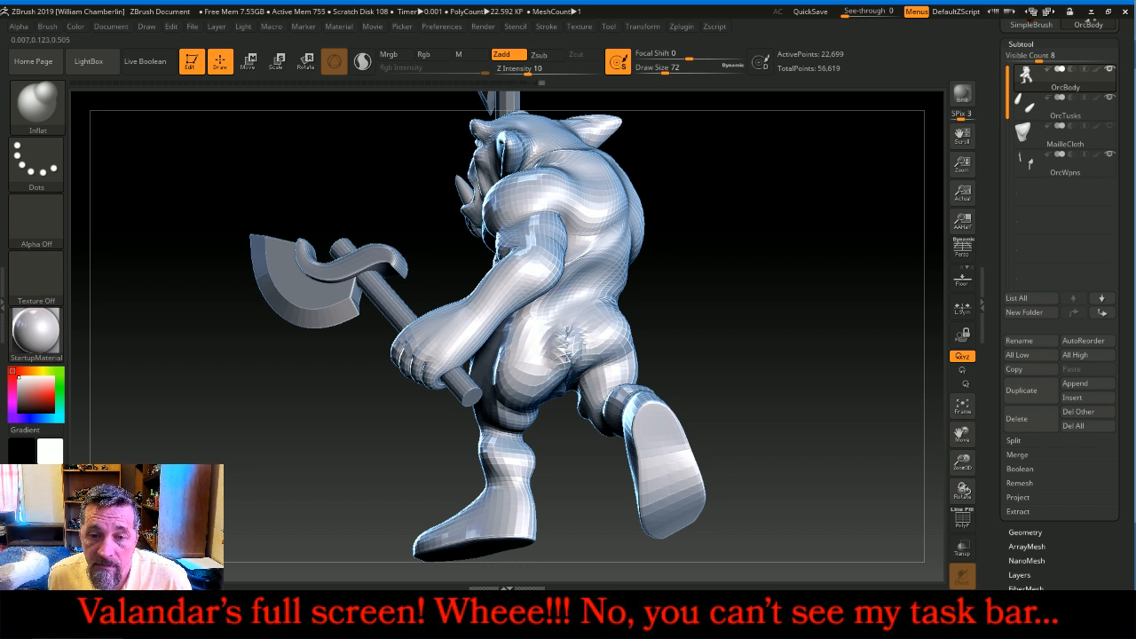
{"action": "key", "text": "shift"}
{"action": "left_click_drag", "start_coordinate": [563, 357], "coordinate": [566, 341], "text": "shift"}
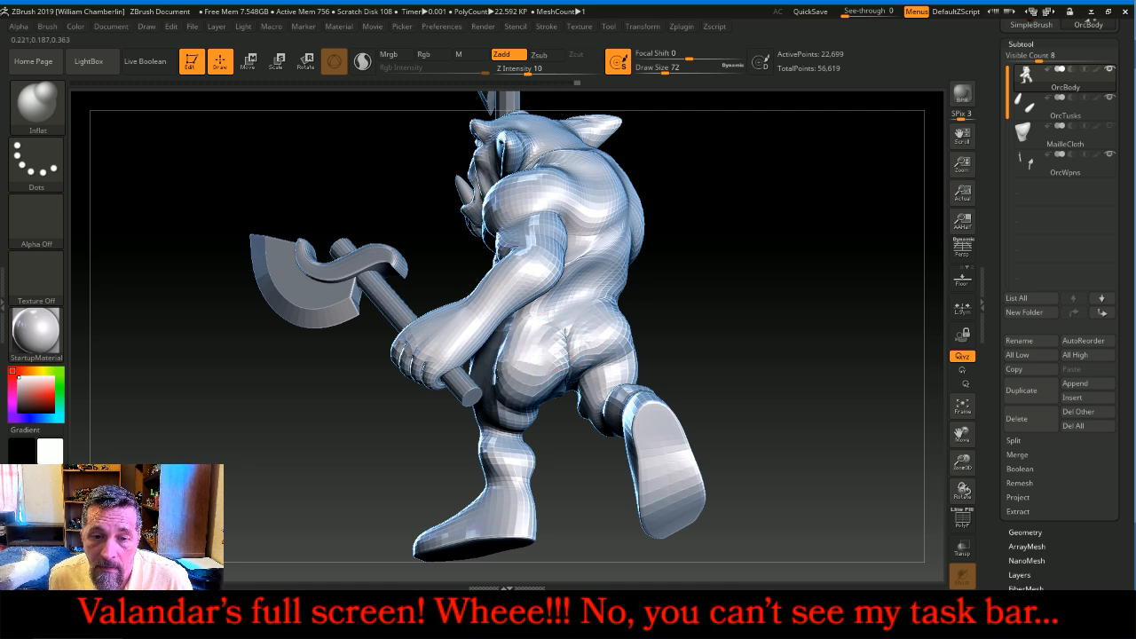
- Inflate the flank and hip on the side of the lowered axe arm, and smooth the area
{"action": "left_click_drag", "start_coordinate": [755, 269], "coordinate": [813, 226]}
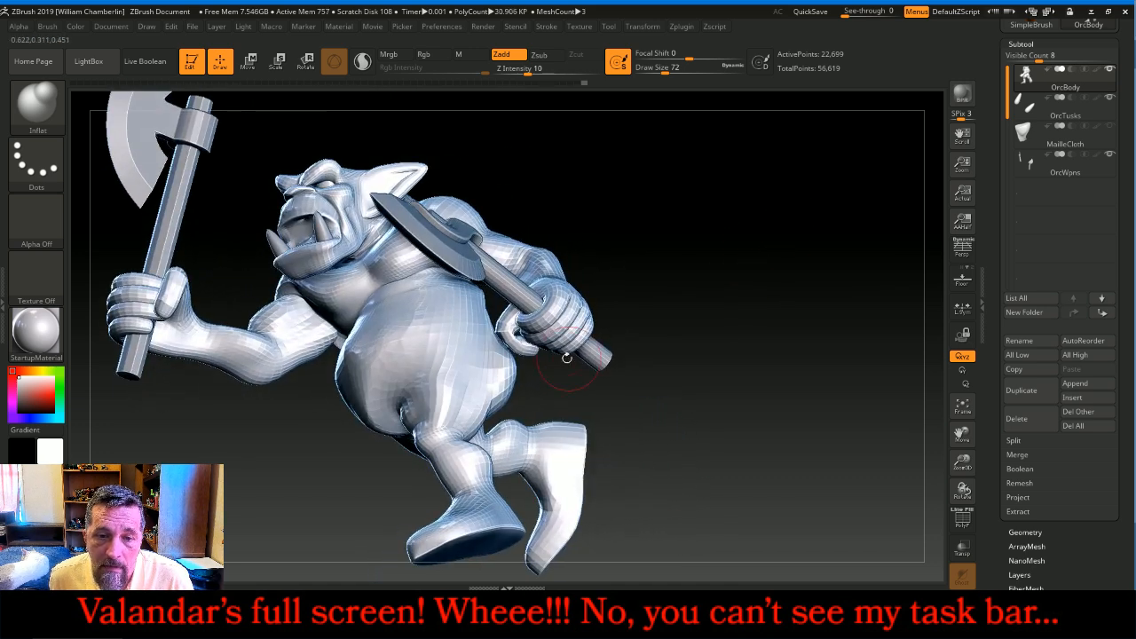
{"action": "left_click_drag", "start_coordinate": [485, 344], "coordinate": [487, 372]}
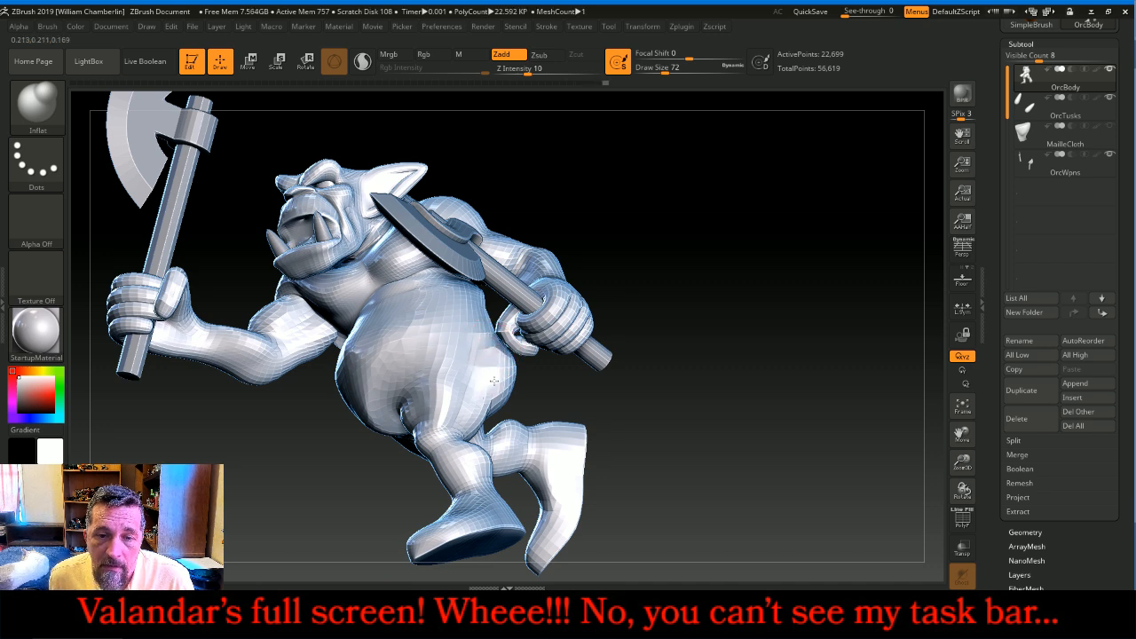
{"action": "left_click_drag", "start_coordinate": [732, 247], "coordinate": [664, 377]}
{"action": "left_click_drag", "start_coordinate": [475, 337], "coordinate": [467, 395]}
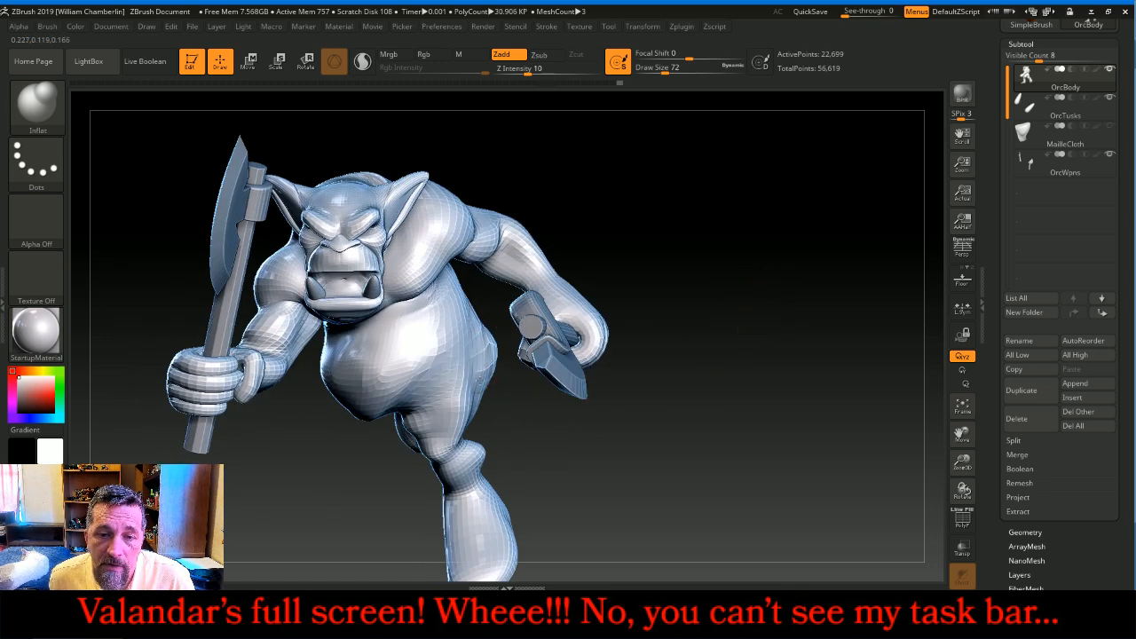
{"action": "left_click_drag", "start_coordinate": [734, 287], "coordinate": [663, 287]}
{"action": "key", "text": "shift"}
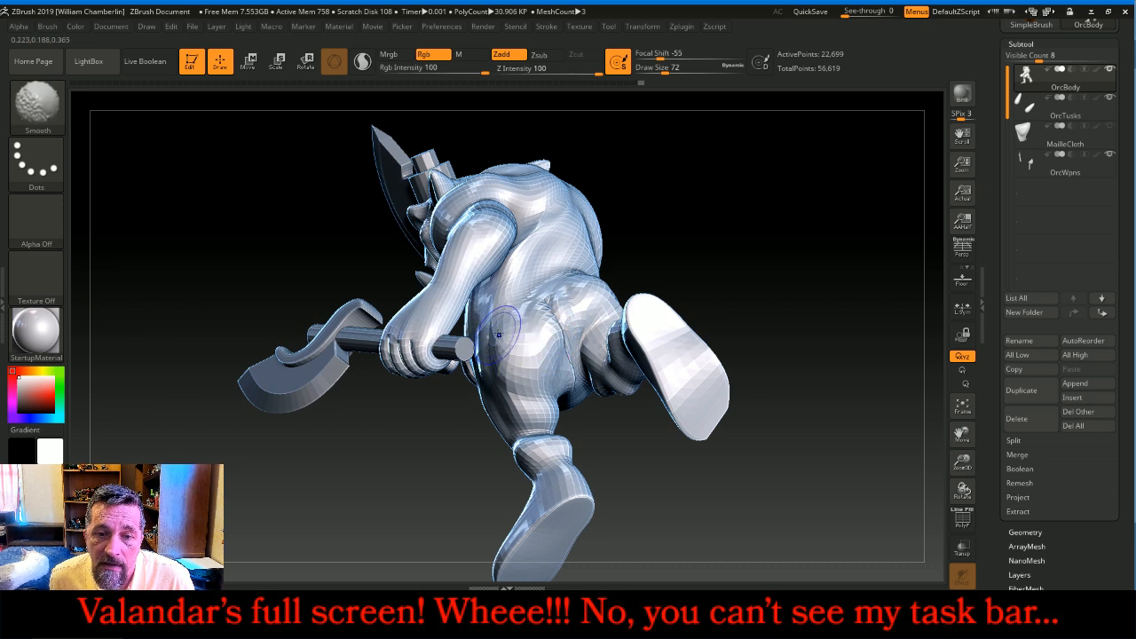
- Inflate and smooth the waist and lower back on the side of the raised arm
{"action": "left_click_drag", "start_coordinate": [774, 238], "coordinate": [720, 295]}
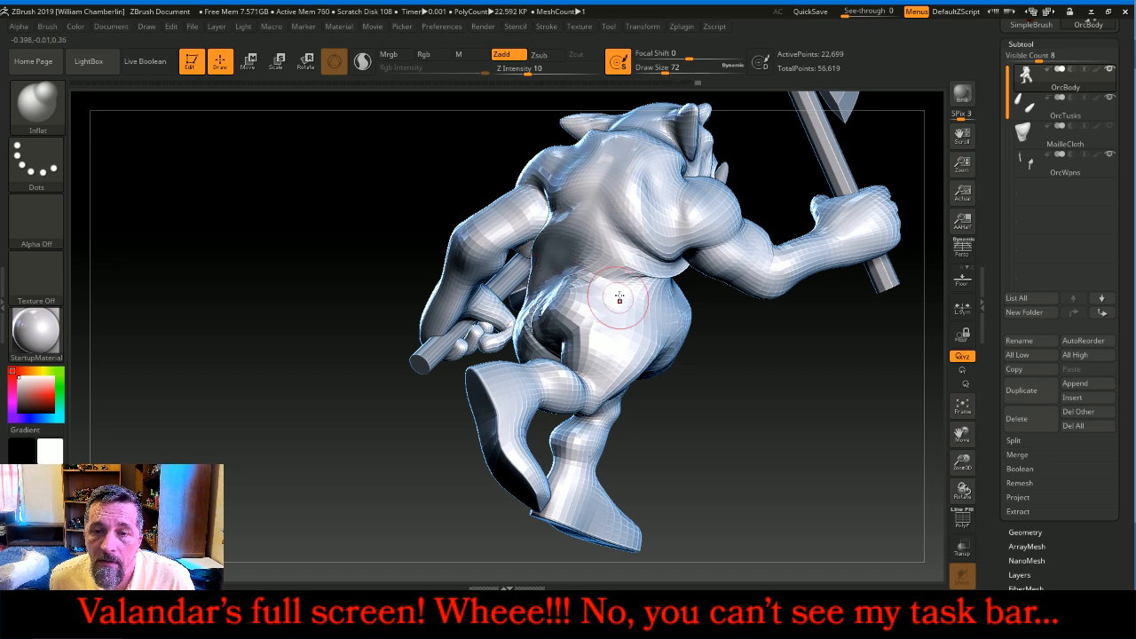
{"action": "key", "text": "shift"}
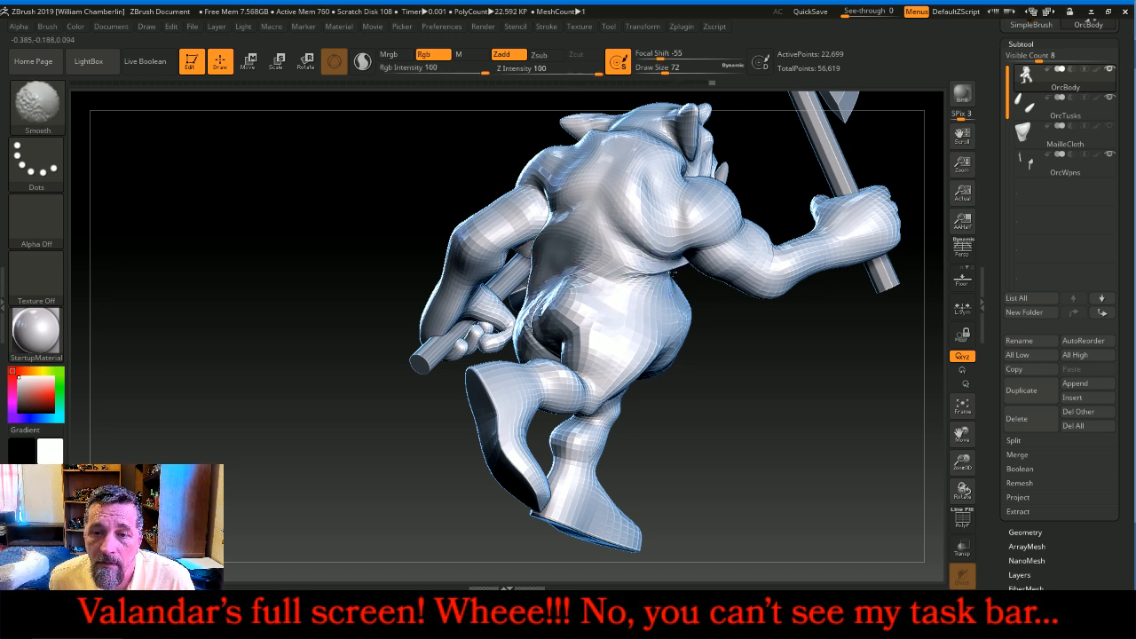
{"action": "left_click_drag", "start_coordinate": [733, 355], "coordinate": [679, 285]}
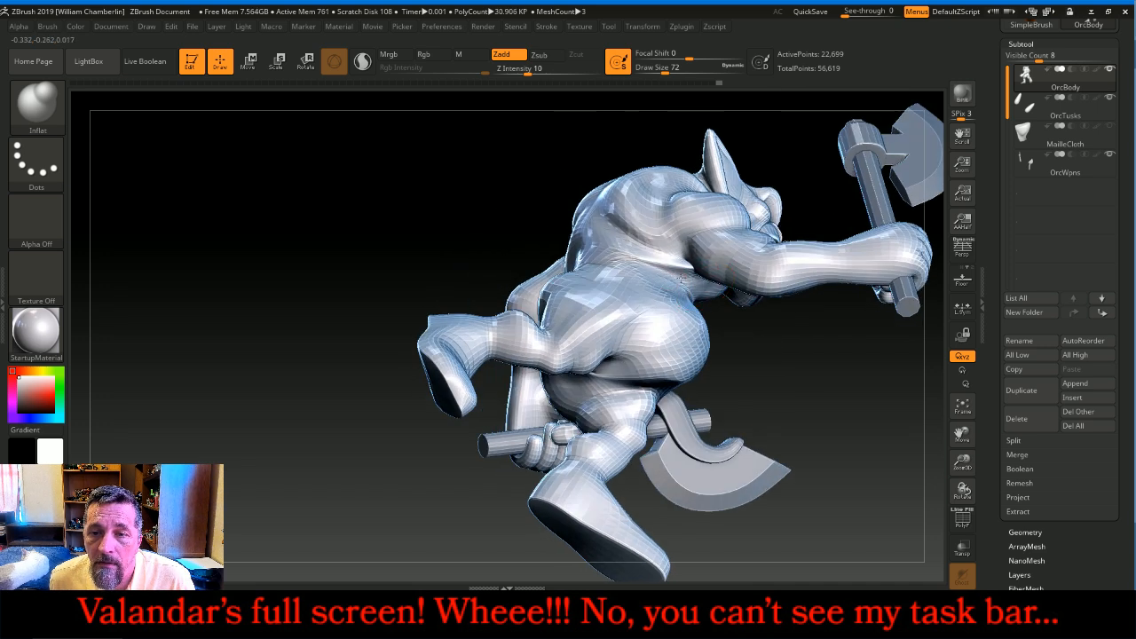
{"action": "mouse_move", "coordinate": [632, 246]}
{"action": "left_mouse_down"}
{"action": "mouse_move", "coordinate": [628, 233]}
{"action": "mouse_move", "coordinate": [682, 239]}
{"action": "mouse_move", "coordinate": [610, 250]}
{"action": "mouse_move", "coordinate": [646, 245]}
{"action": "left_mouse_up"}
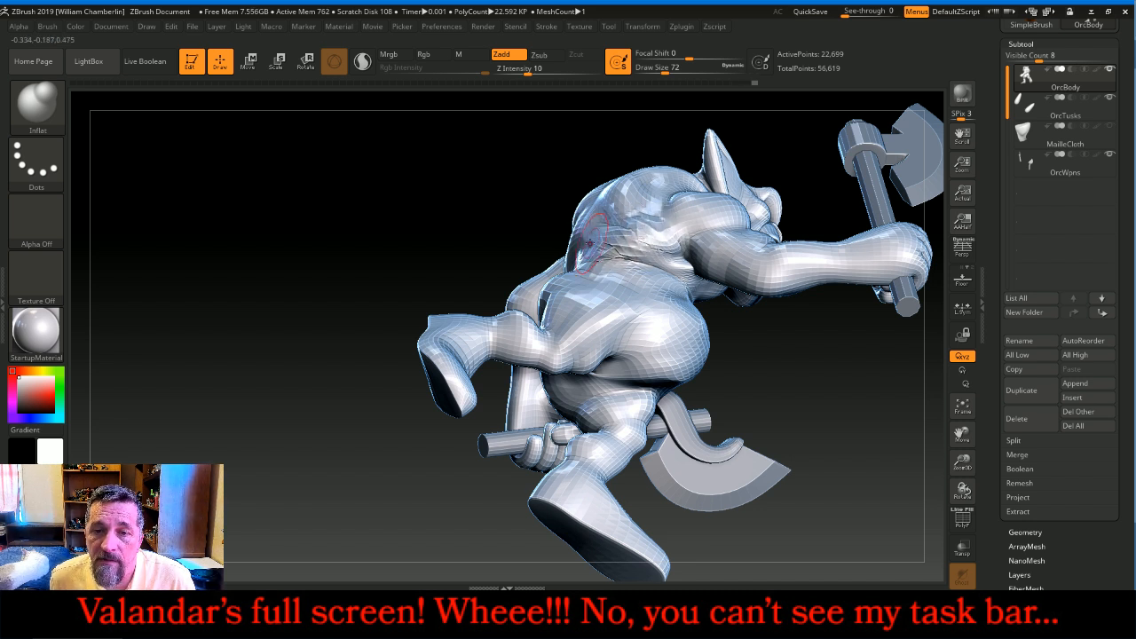
{"action": "mouse_move", "coordinate": [436, 223]}
{"action": "left_mouse_down"}
{"action": "mouse_move", "coordinate": [613, 254]}
{"action": "mouse_move", "coordinate": [553, 271]}
{"action": "mouse_move", "coordinate": [537, 310]}
{"action": "mouse_move", "coordinate": [567, 301]}
{"action": "left_mouse_up"}
{"action": "mouse_move", "coordinate": [769, 349]}
{"action": "left_mouse_down"}
{"action": "mouse_move", "coordinate": [799, 406]}
{"action": "mouse_move", "coordinate": [795, 397]}
{"action": "left_mouse_up"}
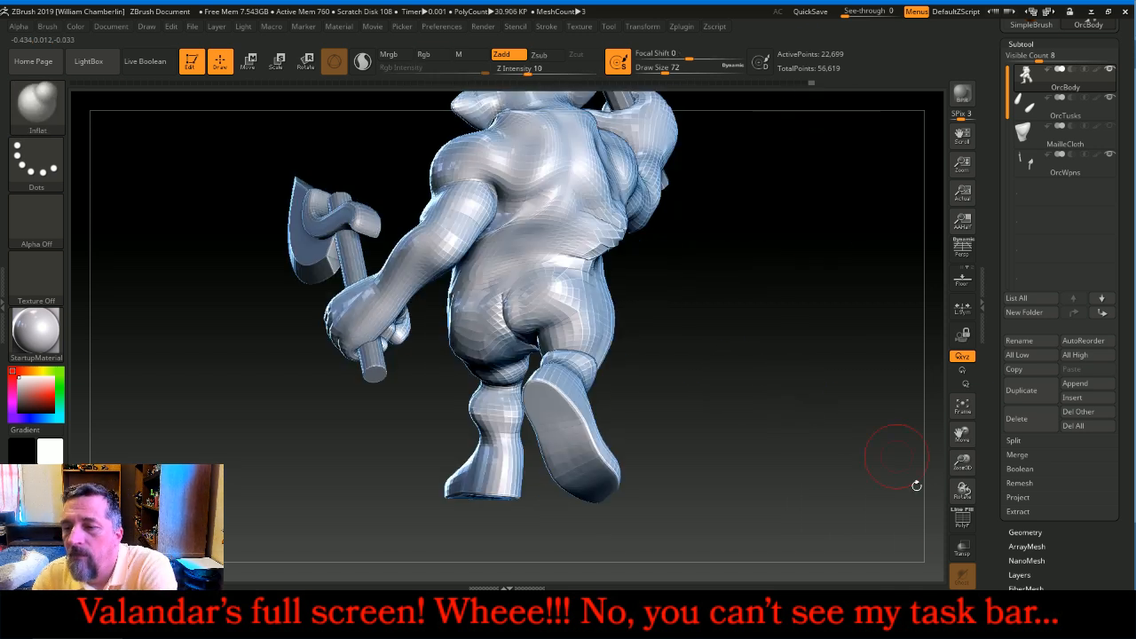
- Subdivide the OrcBody mesh three times without keeping the lower levels, and remesh it with DynaMesh at resolution 1024
{"action": "left_click", "coordinate": [1026, 532]}
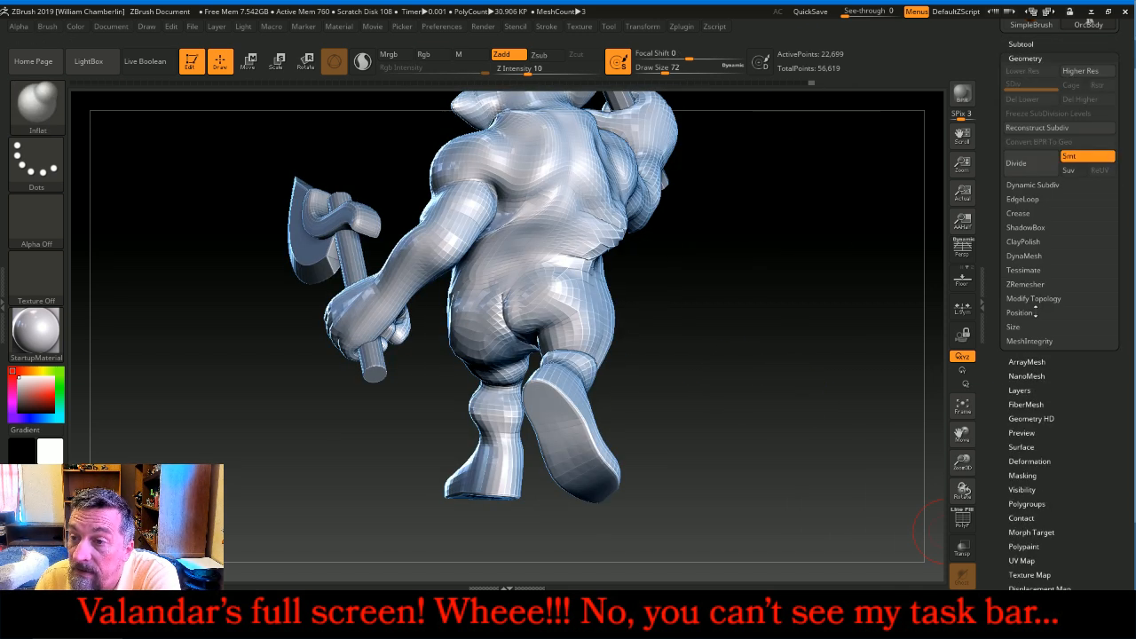
{"action": "left_click", "coordinate": [1026, 162]}
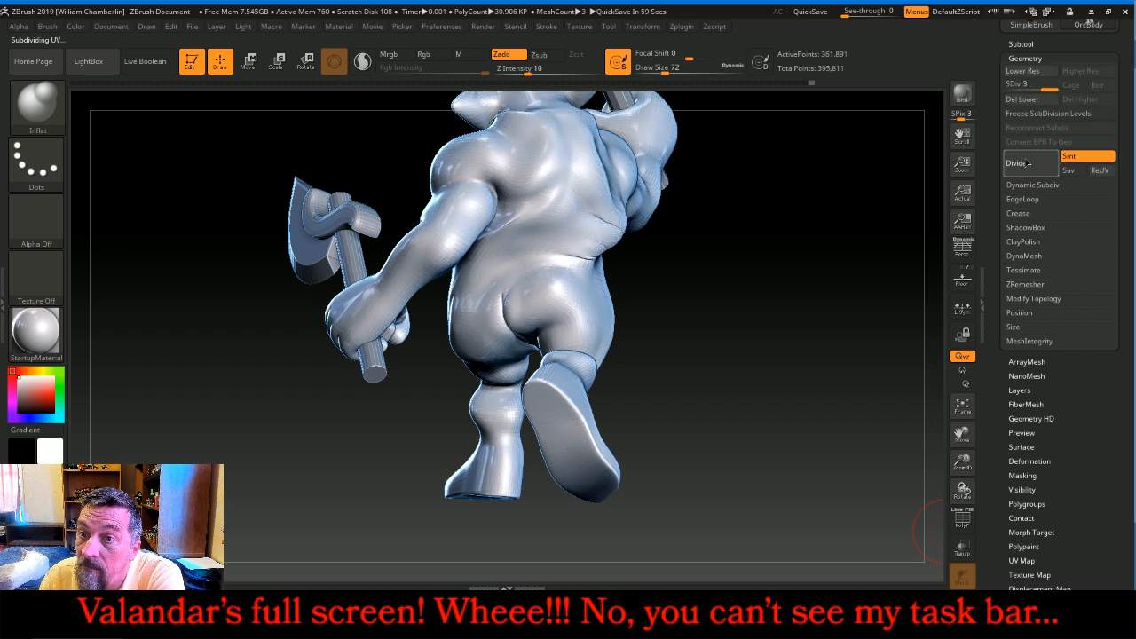
{"action": "left_click", "coordinate": [1044, 258]}
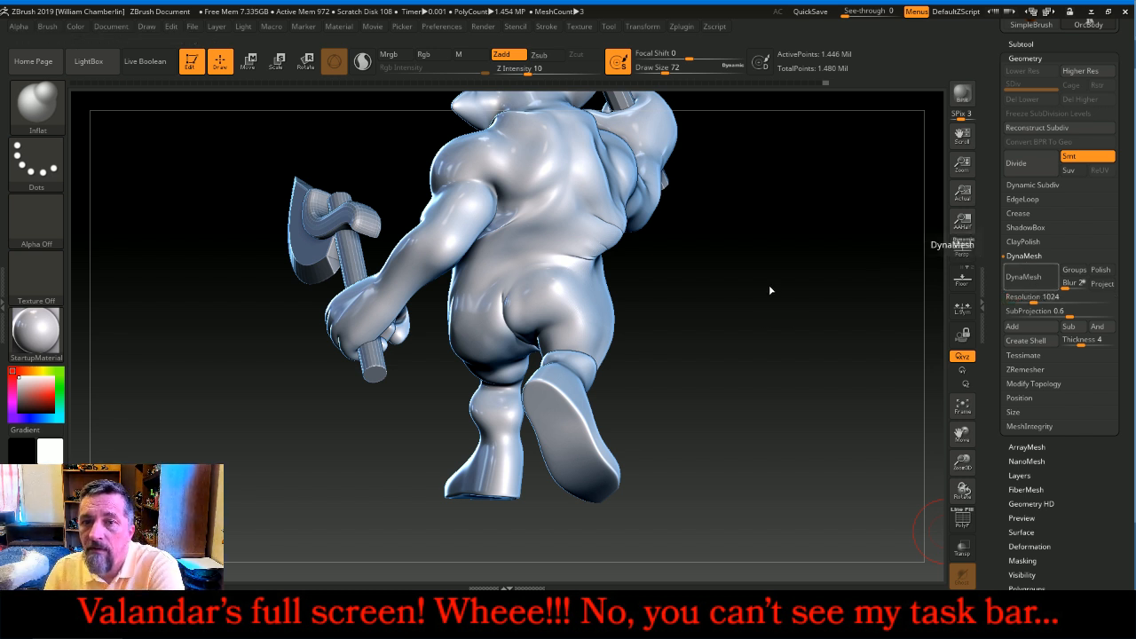
- Smooth the creases on the orc's back on the raised-arm side, keeping Inflat as the active brush
{"action": "left_click_drag", "start_coordinate": [784, 296], "coordinate": [748, 287]}
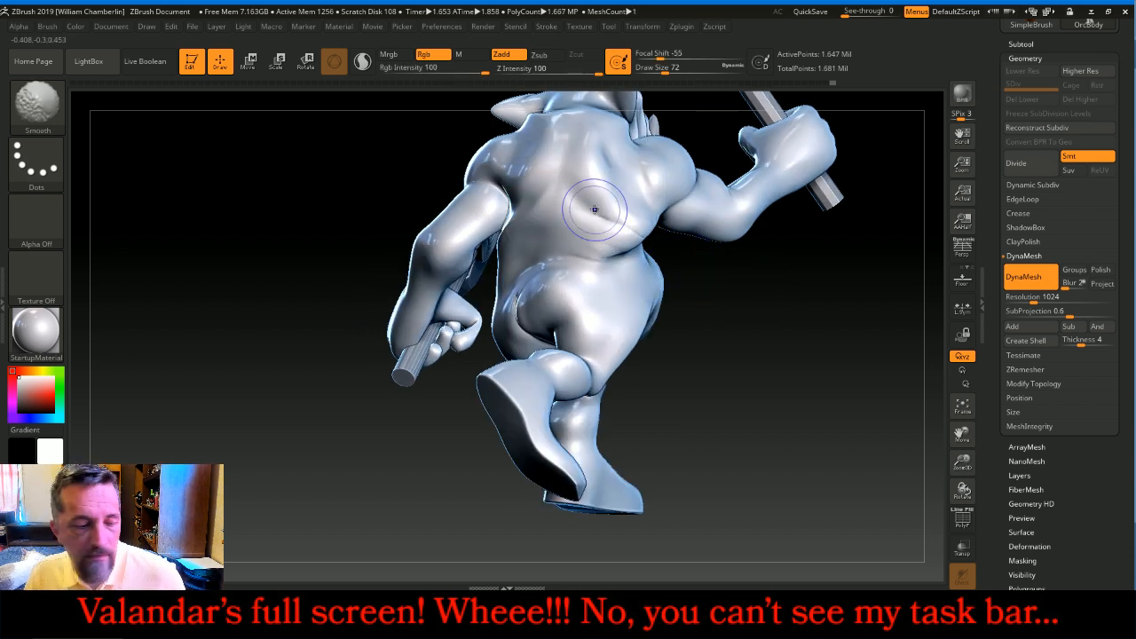
{"action": "key", "text": "b"}
{"action": "key", "text": "i"}
{"action": "key", "text": "n"}
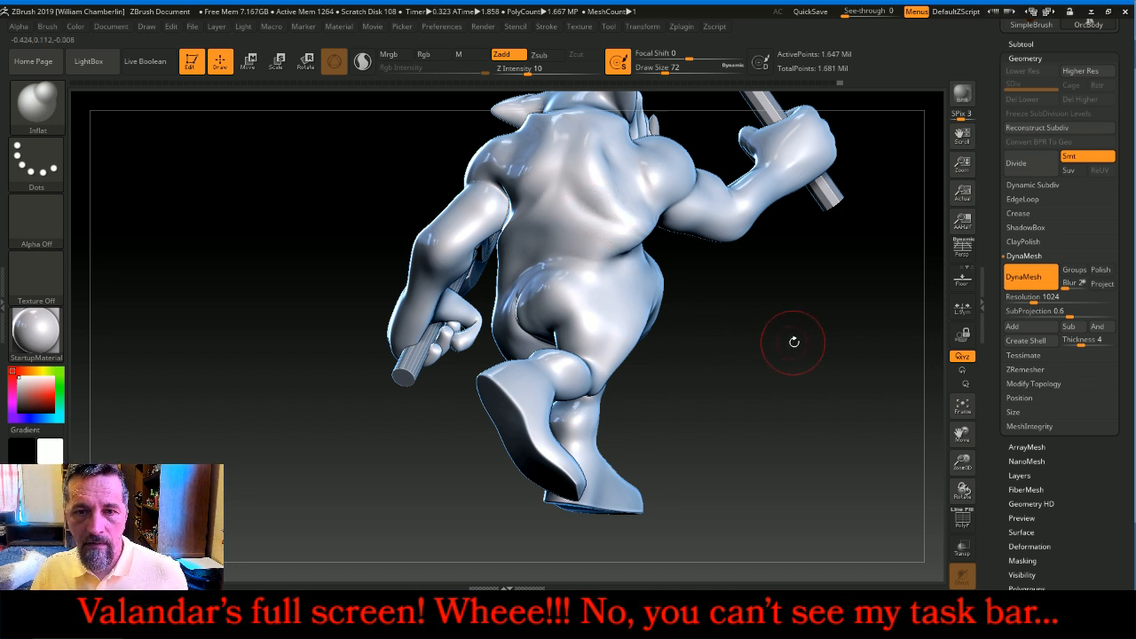
{"action": "left_click_drag", "start_coordinate": [793, 343], "coordinate": [834, 342]}
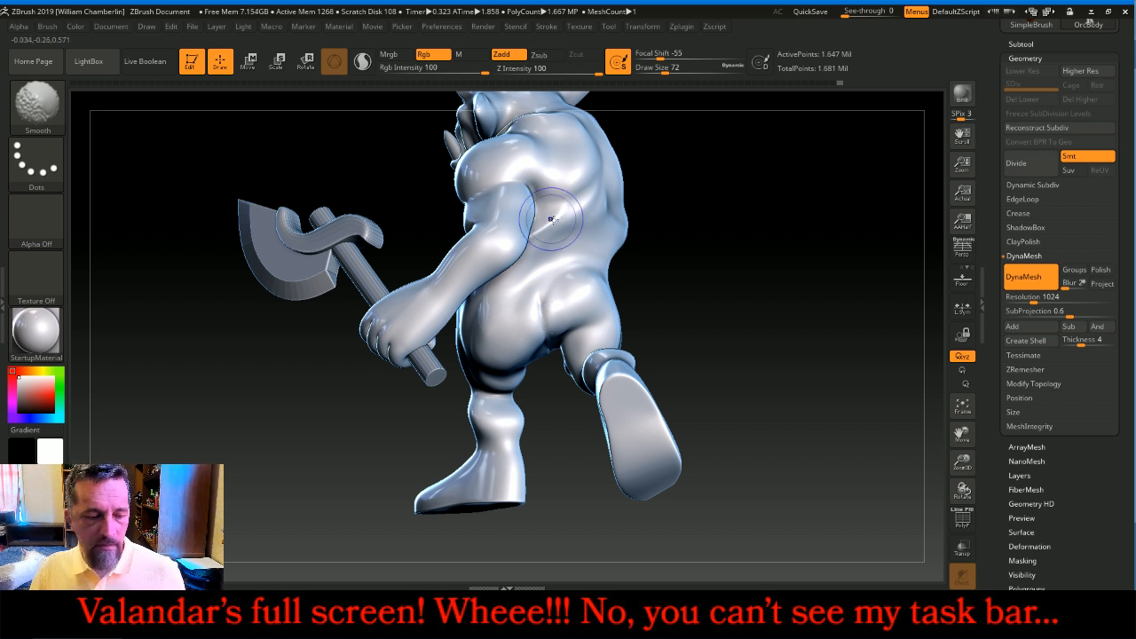
- Inflate and smooth the orc's back behind the elbow of the lowered axe arm
{"action": "key", "text": "shift"}
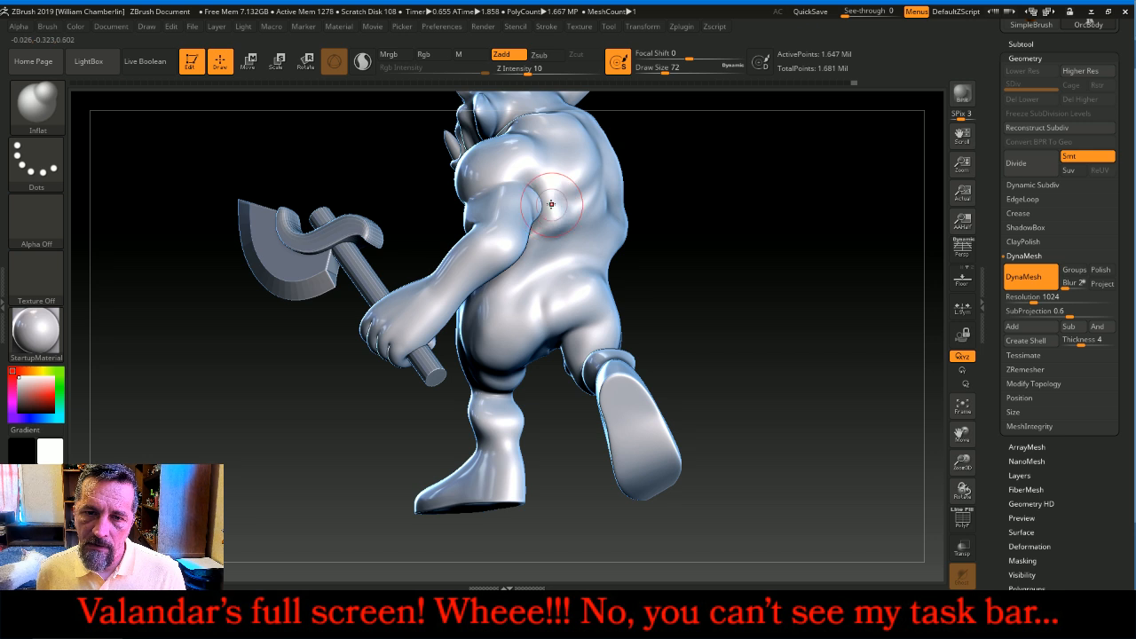
{"action": "left_click_drag", "start_coordinate": [739, 222], "coordinate": [612, 215]}
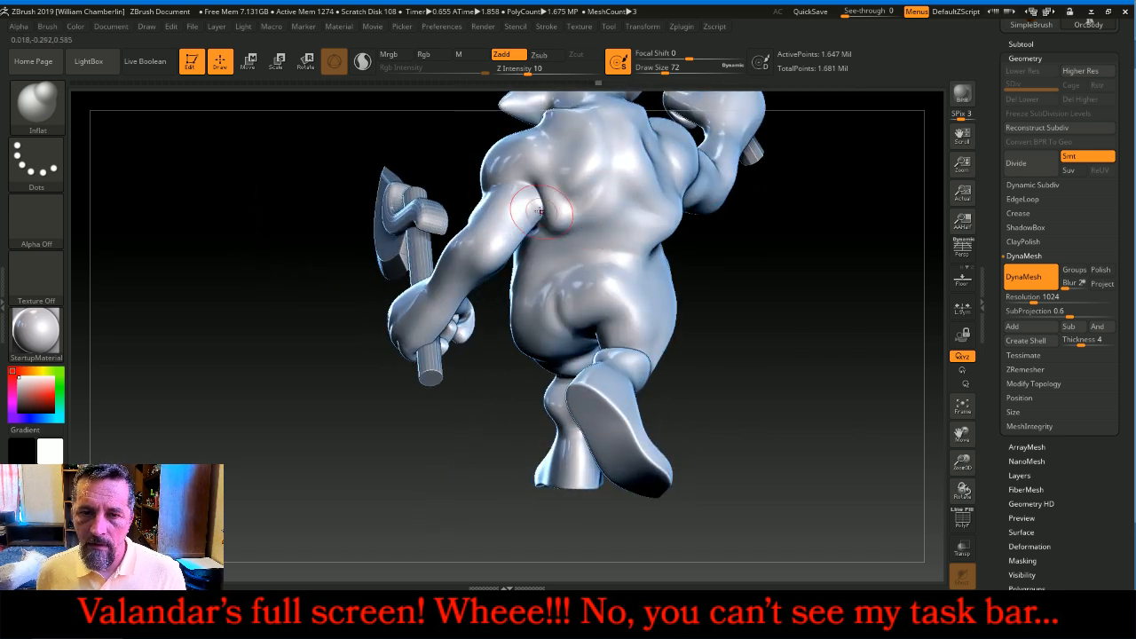
{"action": "key", "text": "shift"}
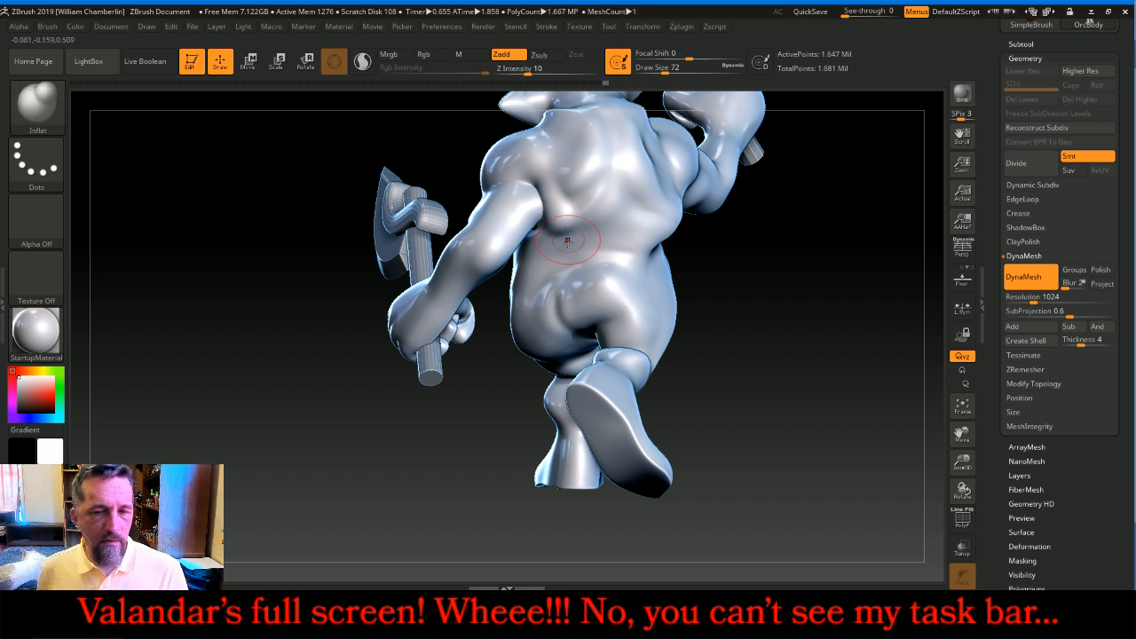
{"action": "left_click_drag", "start_coordinate": [564, 208], "coordinate": [575, 252]}
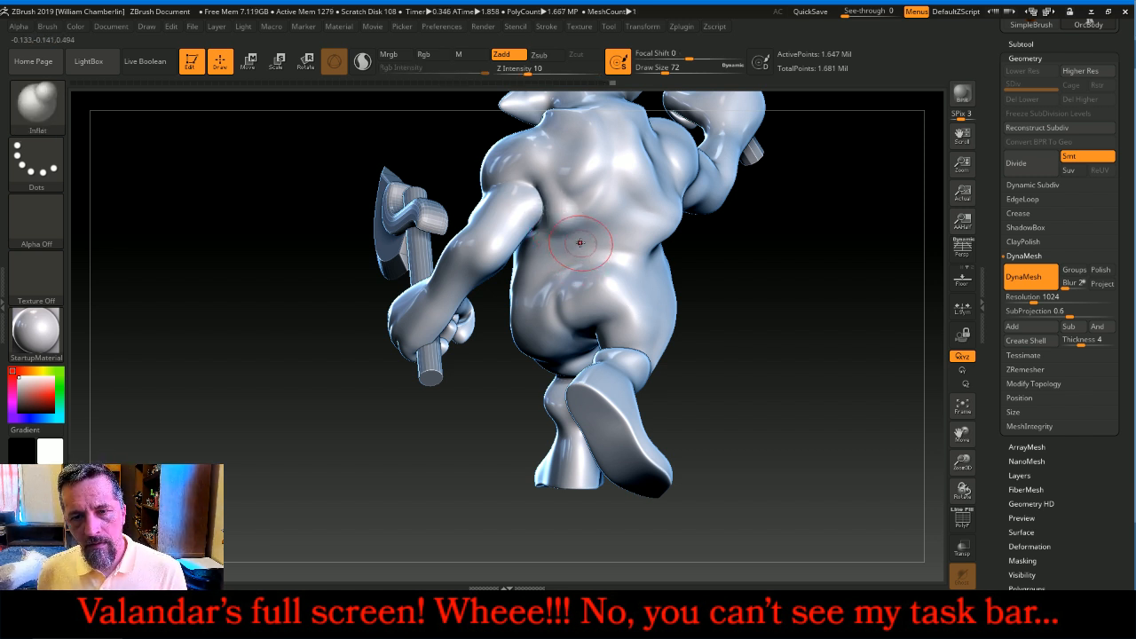
- Hide the OrcWpns subtool
{"action": "mouse_move", "coordinate": [829, 302]}
{"action": "left_mouse_down"}
{"action": "mouse_move", "coordinate": [862, 287]}
{"action": "mouse_move", "coordinate": [807, 269]}
{"action": "mouse_move", "coordinate": [817, 249]}
{"action": "left_mouse_up"}
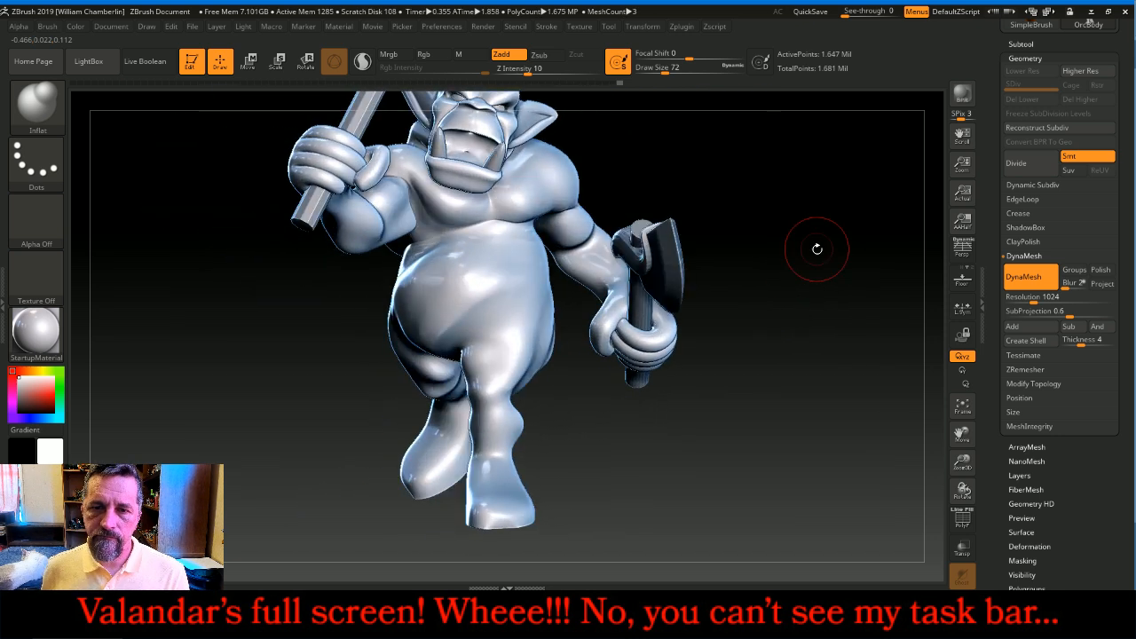
{"action": "left_click", "coordinate": [1022, 44]}
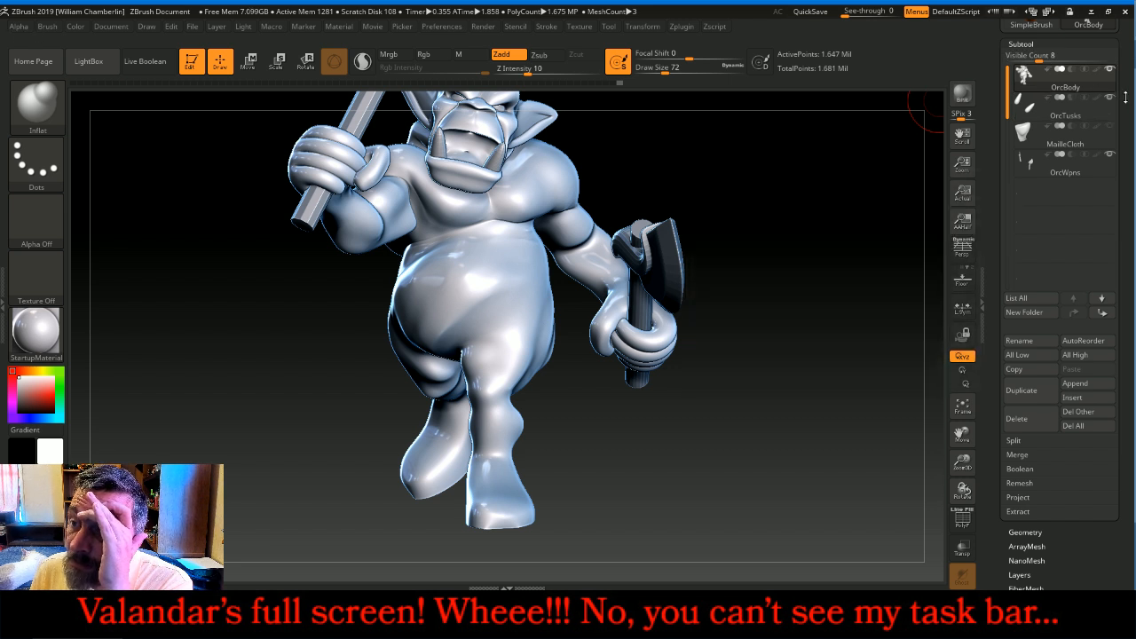
{"action": "left_click", "coordinate": [1109, 154]}
{"action": "left_click_drag", "start_coordinate": [784, 232], "coordinate": [756, 253]}
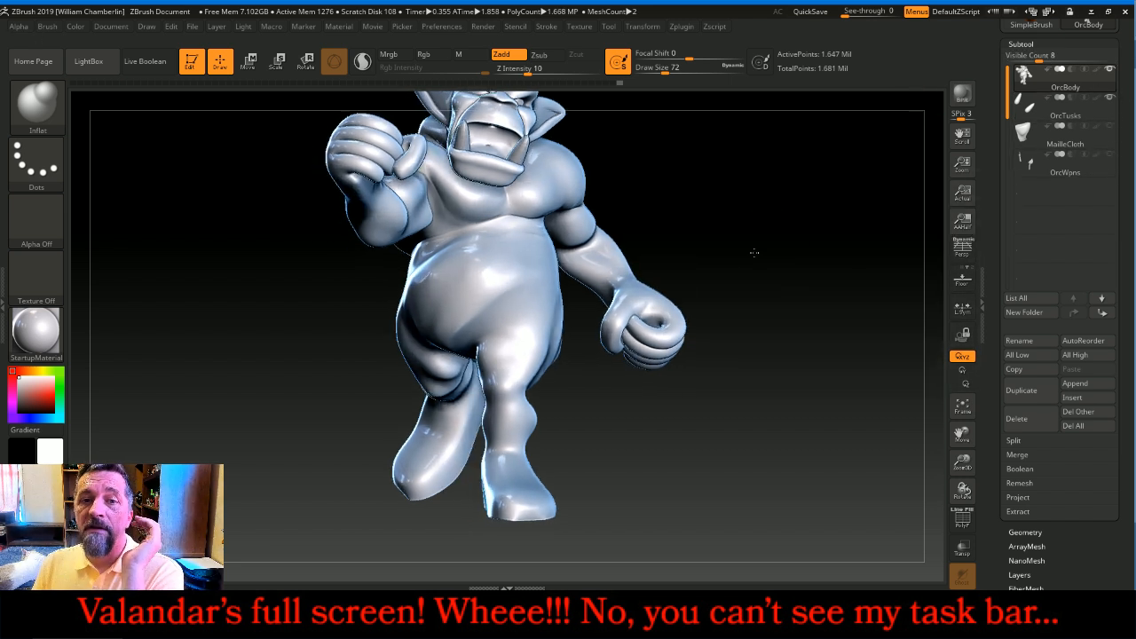
- Make OrcTusks the active subtool, subdivide it twice and delete its lower subdivision levels
{"action": "left_click_drag", "start_coordinate": [962, 462], "coordinate": [967, 577]}
{"action": "left_click_drag", "start_coordinate": [961, 433], "coordinate": [1003, 577]}
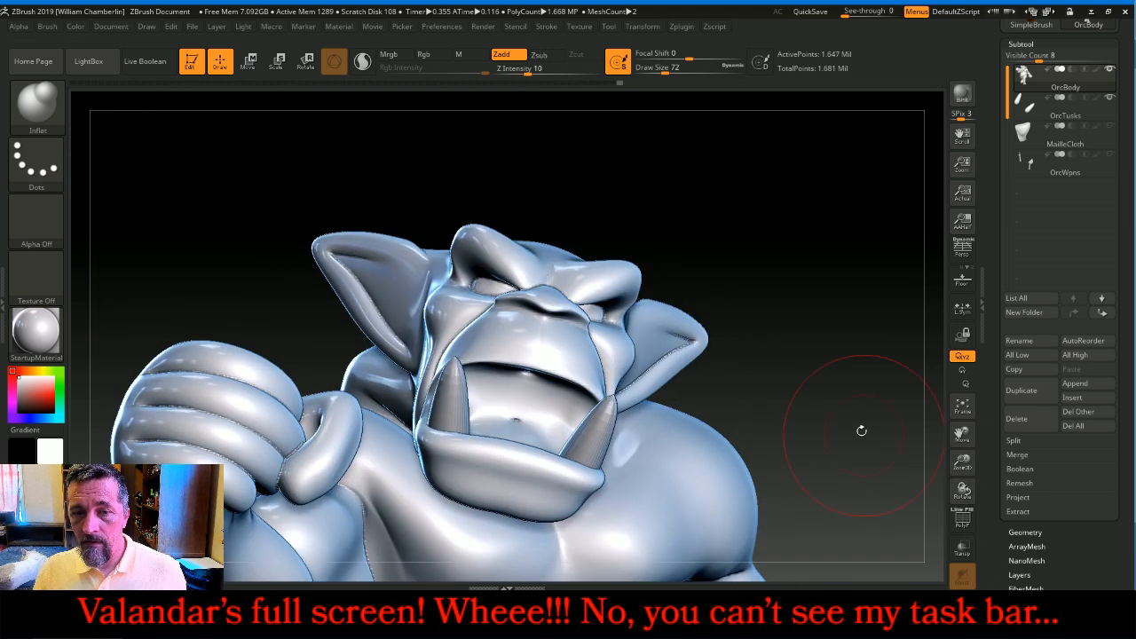
{"action": "left_click_drag", "start_coordinate": [868, 439], "coordinate": [852, 396]}
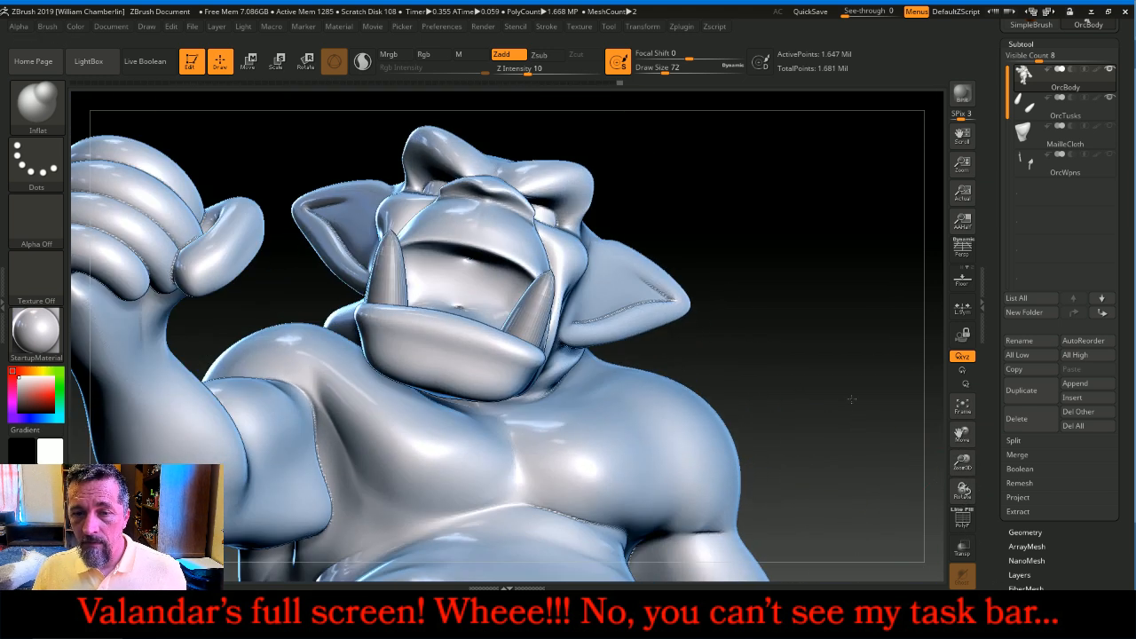
{"action": "left_click", "coordinate": [1023, 110]}
{"action": "left_click", "coordinate": [1052, 43]}
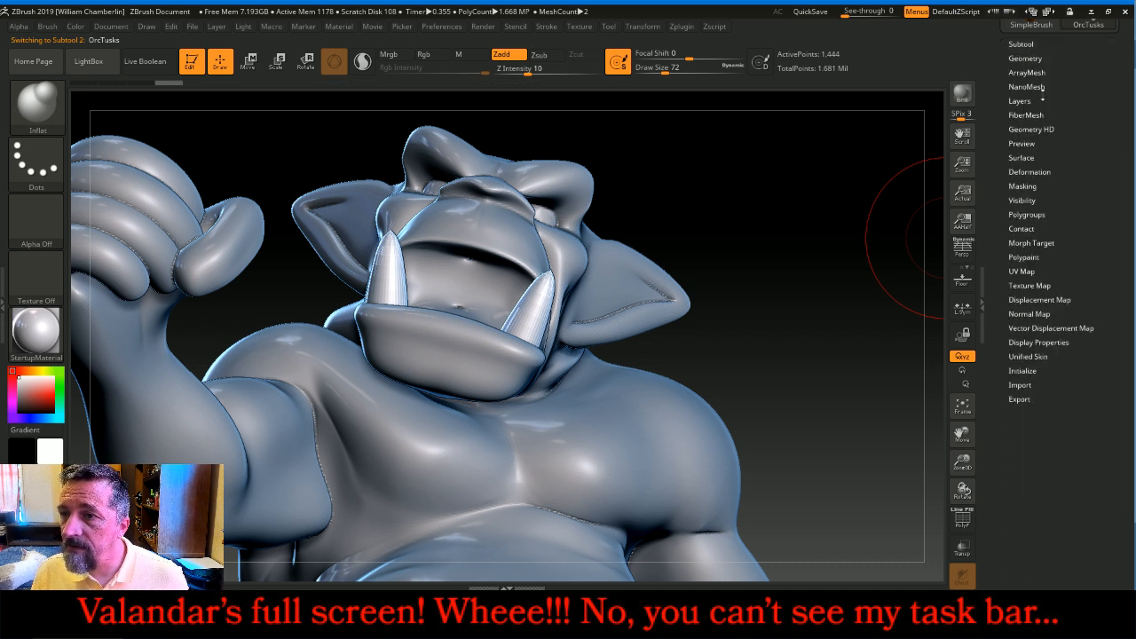
{"action": "left_click", "coordinate": [1034, 58]}
{"action": "left_click", "coordinate": [1029, 165]}
{"action": "left_click", "coordinate": [1029, 165]}
{"action": "left_click", "coordinate": [1033, 101]}
{"action": "left_click", "coordinate": [1028, 42]}
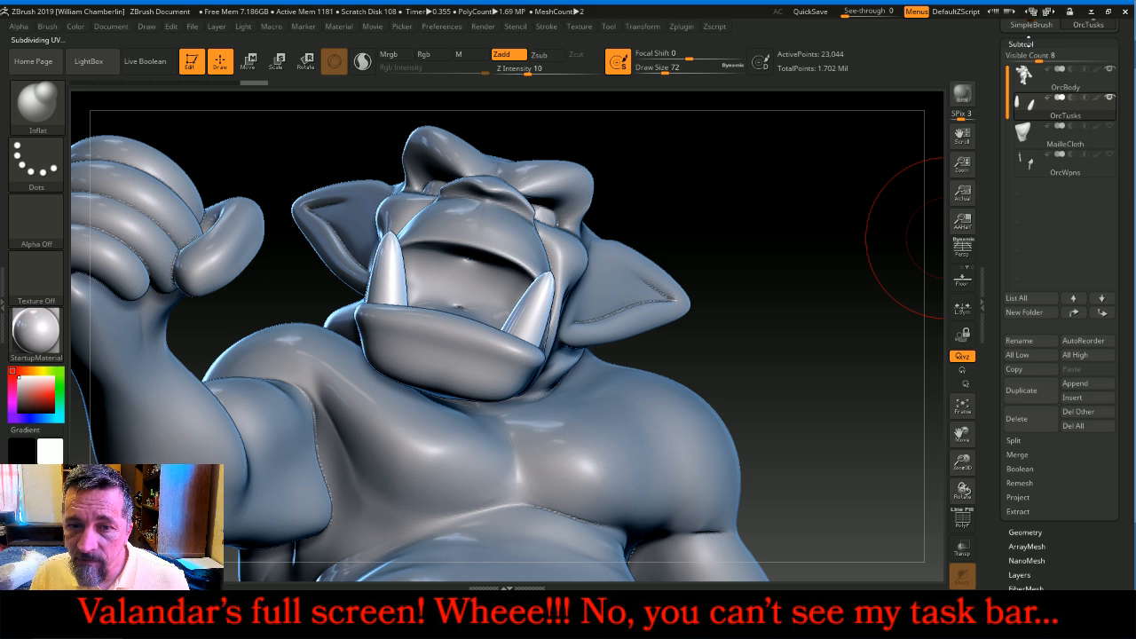
- Make OrcBody the active subtool again and set the Inflat brush's draw size to 17
{"action": "left_click", "coordinate": [1030, 75]}
{"action": "left_click_drag", "start_coordinate": [870, 155], "coordinate": [854, 219]}
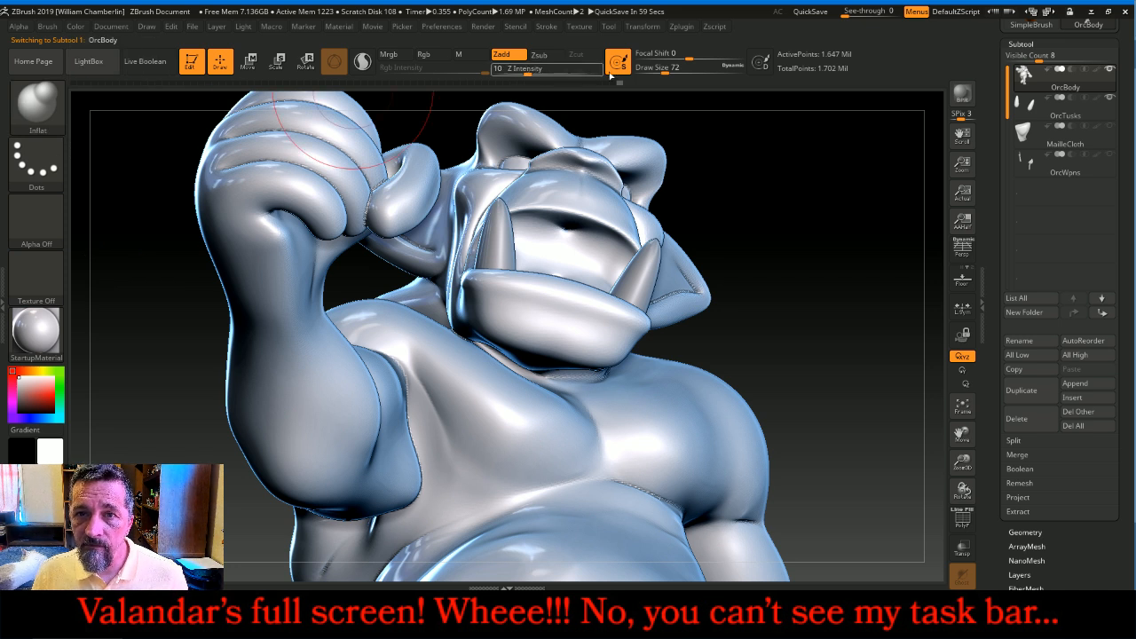
{"action": "left_click_drag", "start_coordinate": [664, 75], "coordinate": [651, 74]}
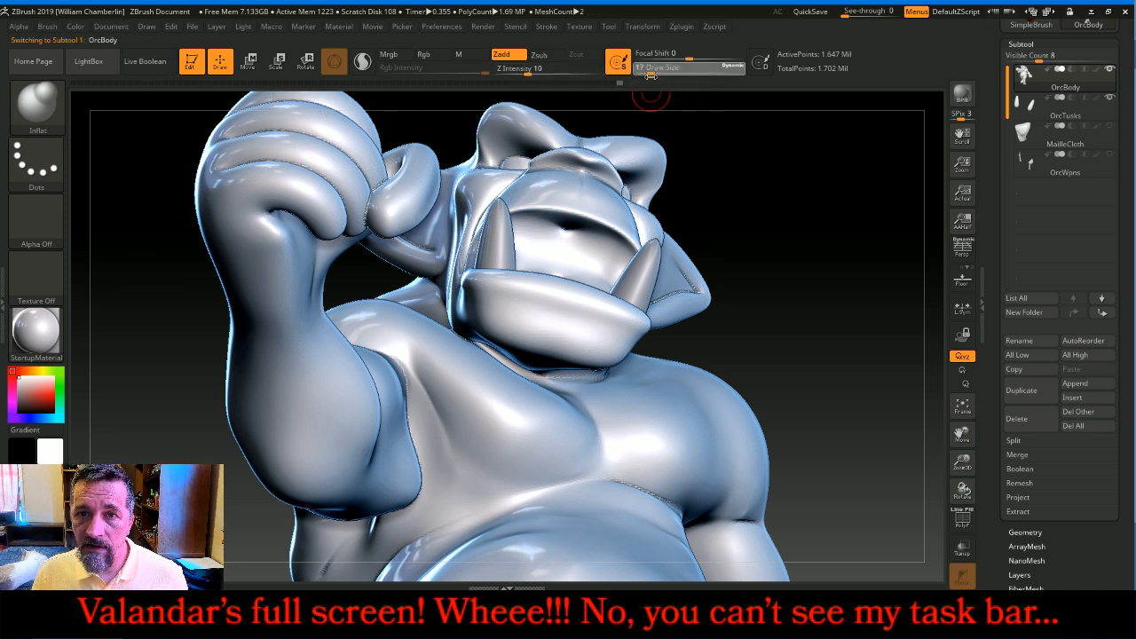
{"action": "left_click_drag", "start_coordinate": [131, 280], "coordinate": [133, 256]}
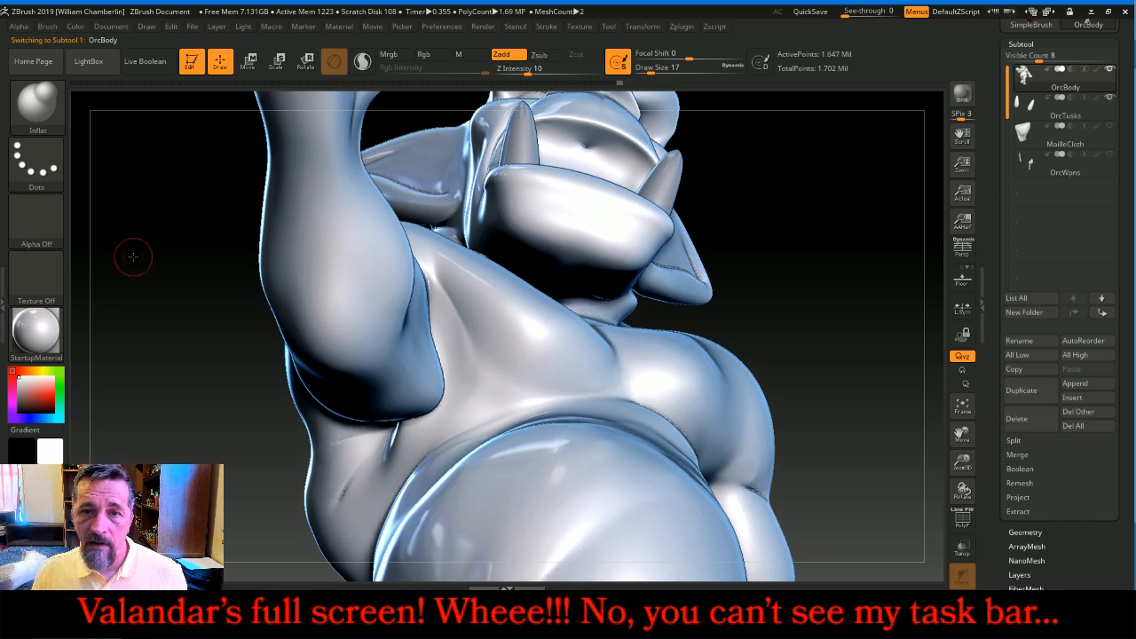
{"action": "left_click_drag", "start_coordinate": [963, 435], "coordinate": [952, 476]}
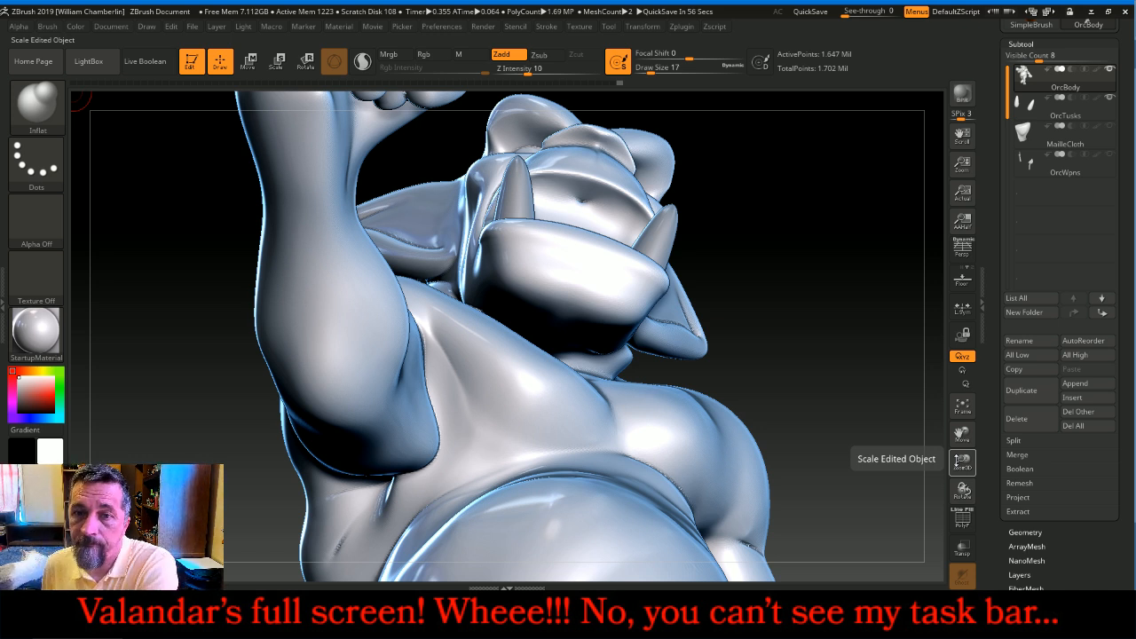
{"action": "left_click_drag", "start_coordinate": [817, 221], "coordinate": [801, 221]}
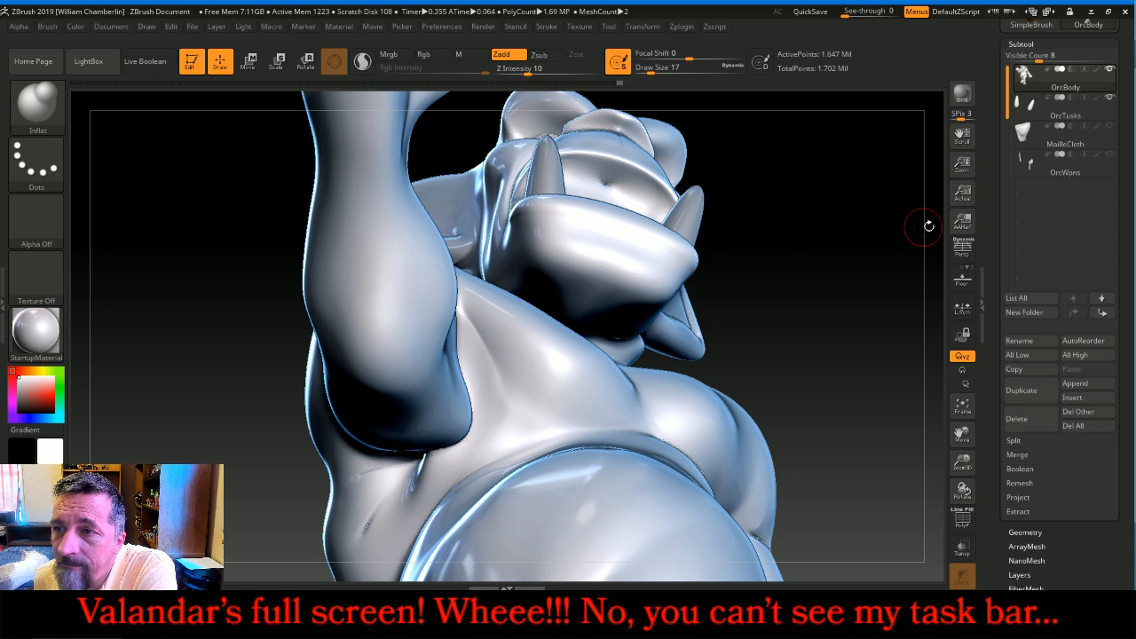
- Turn on ghost transparency, and inflate and smooth an upper gum ridge inside the orc's mouth
{"action": "left_click", "coordinate": [960, 553]}
{"action": "left_click_drag", "start_coordinate": [885, 292], "coordinate": [843, 270]}
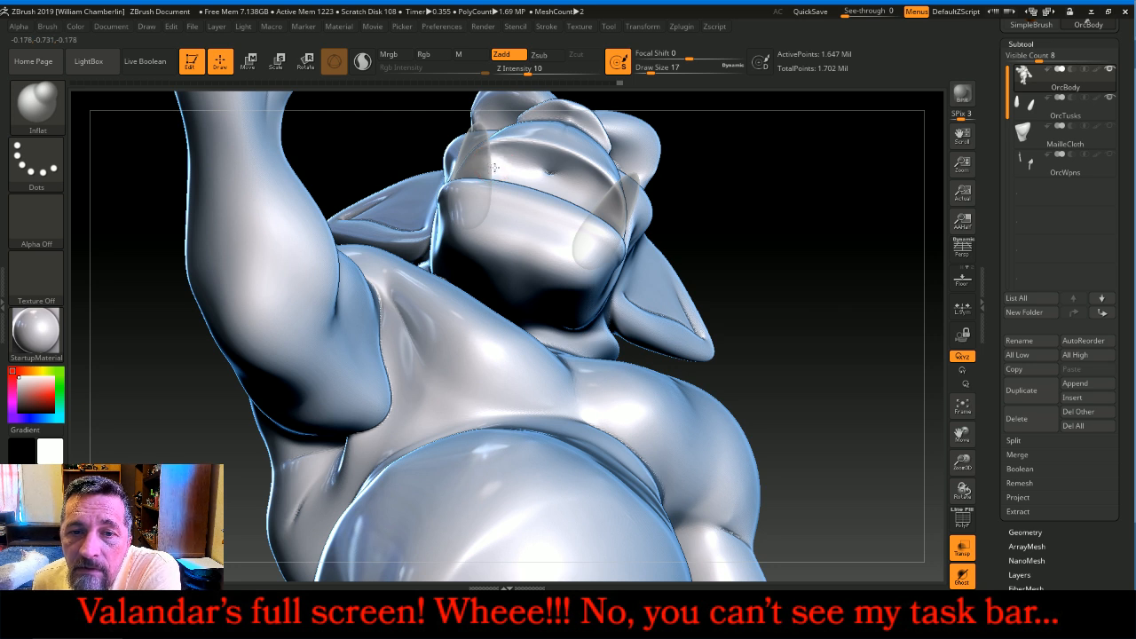
{"action": "key", "text": "shift"}
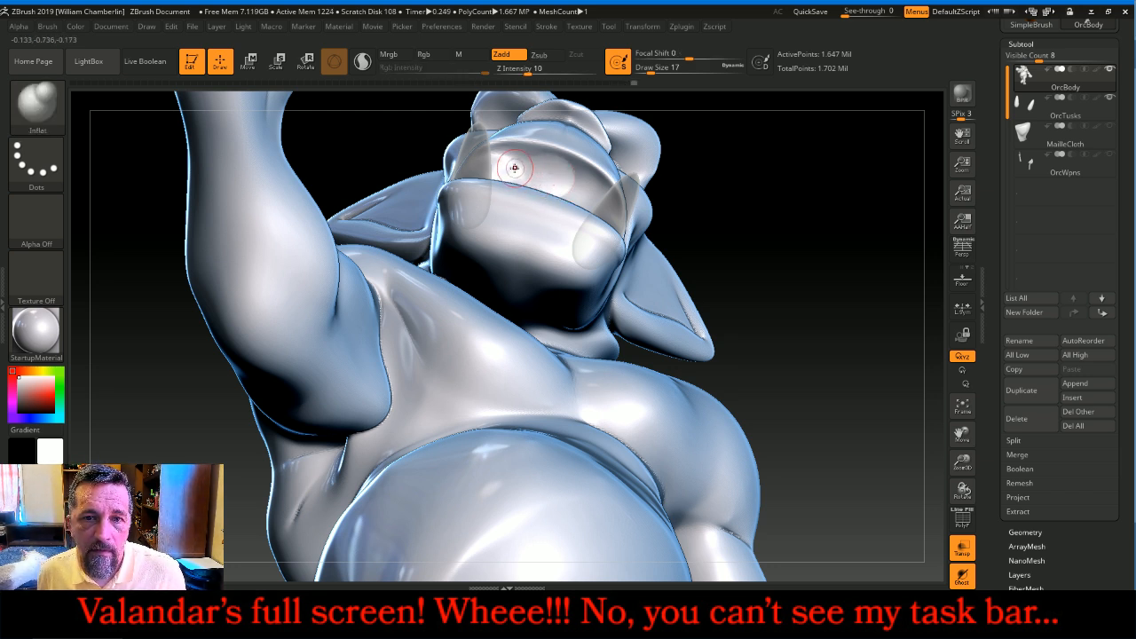
{"action": "key", "text": "shift"}
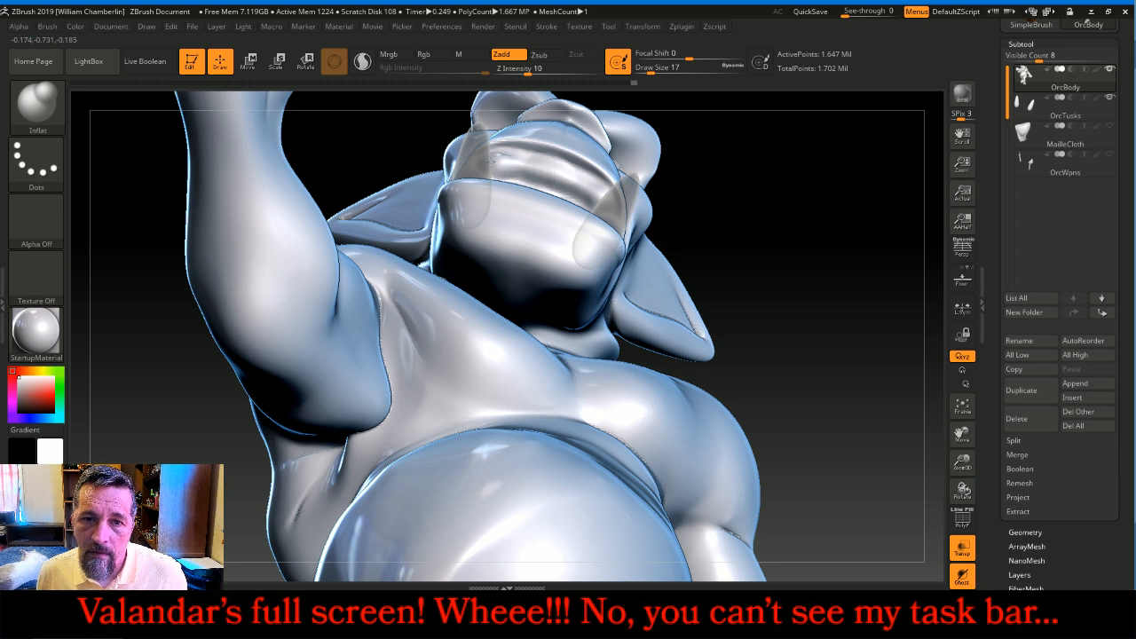
- Inflate and smooth a raised tongue shape inside the lower part of the orc's mouth
{"action": "left_click_drag", "start_coordinate": [796, 216], "coordinate": [553, 254]}
{"action": "key", "text": "shift"}
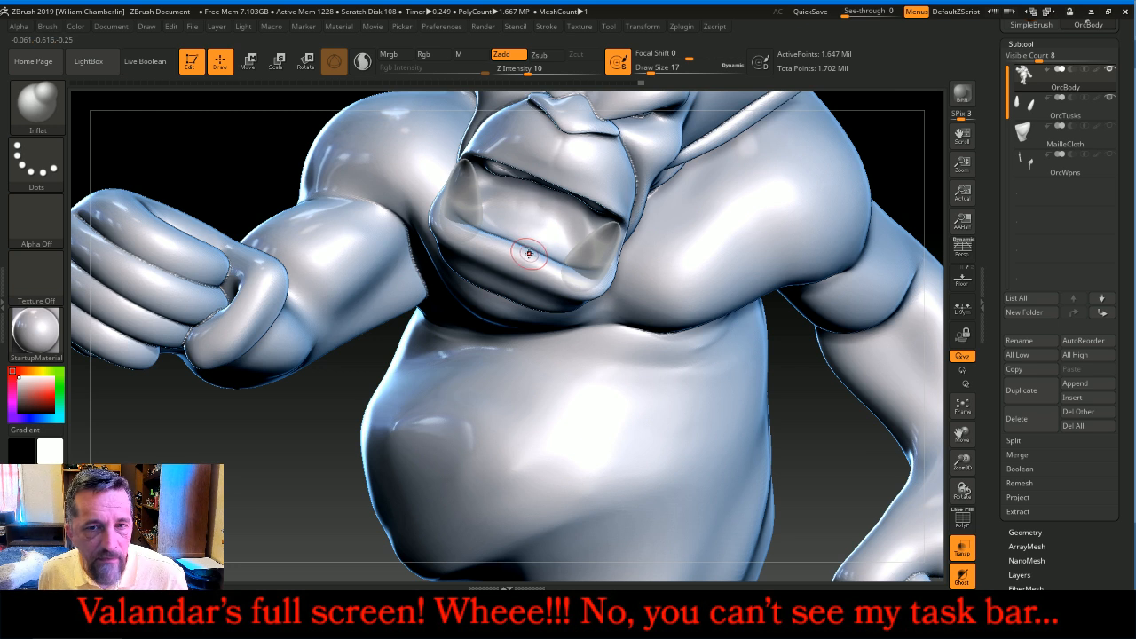
{"action": "key", "text": "shift"}
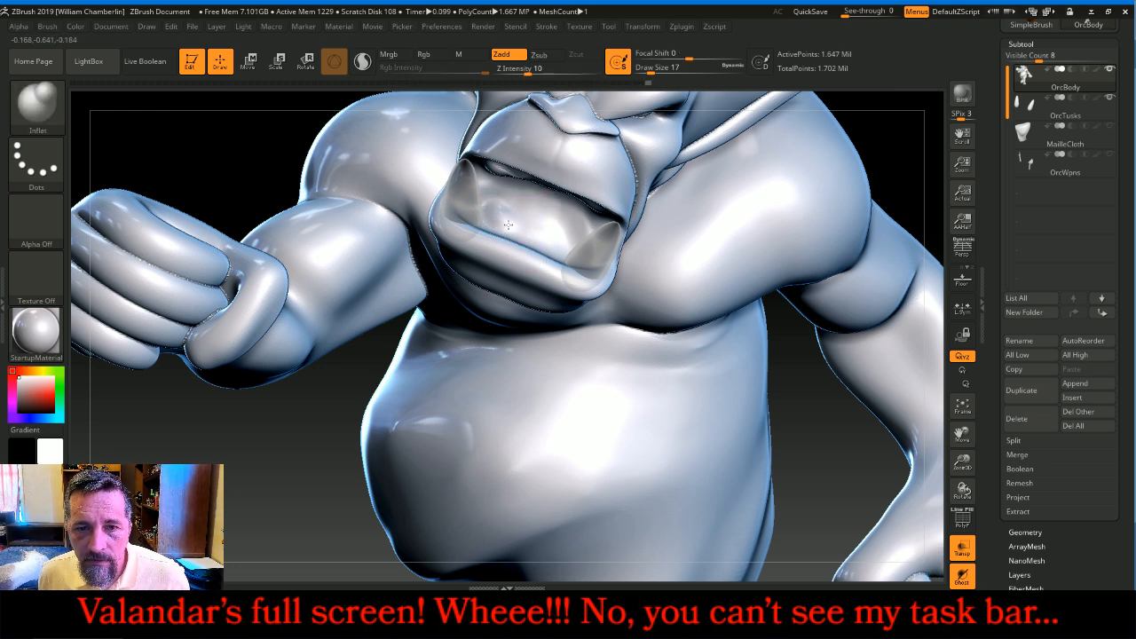
{"action": "left_click_drag", "start_coordinate": [526, 234], "coordinate": [561, 243]}
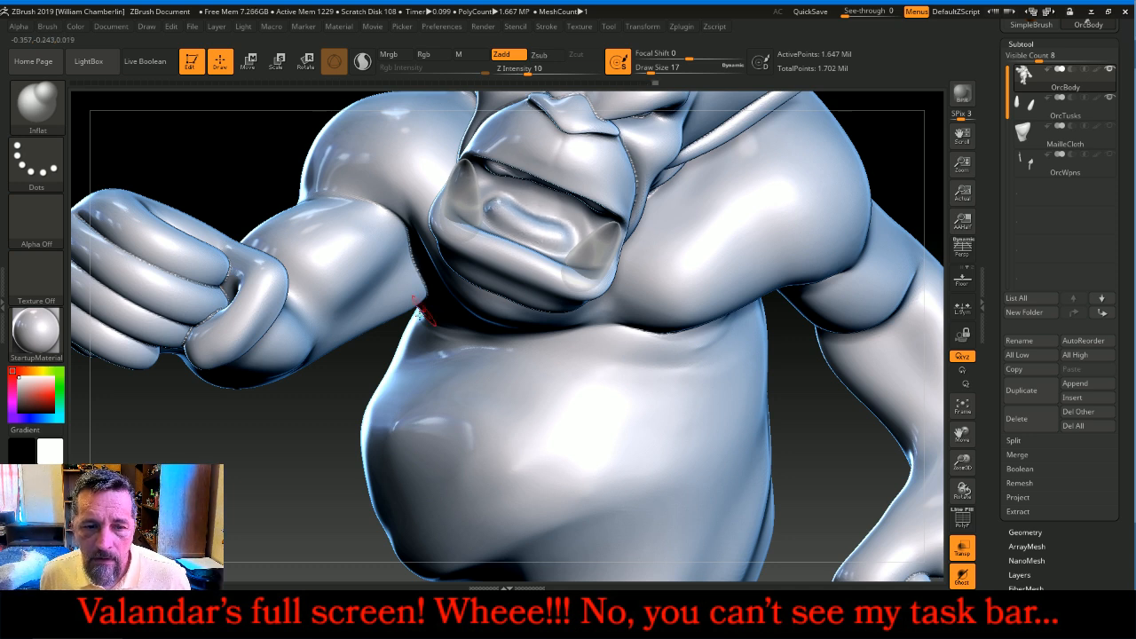
- Switch to the SnakeHook brush and set its draw size to 29
{"action": "left_click_drag", "start_coordinate": [322, 462], "coordinate": [715, 350]}
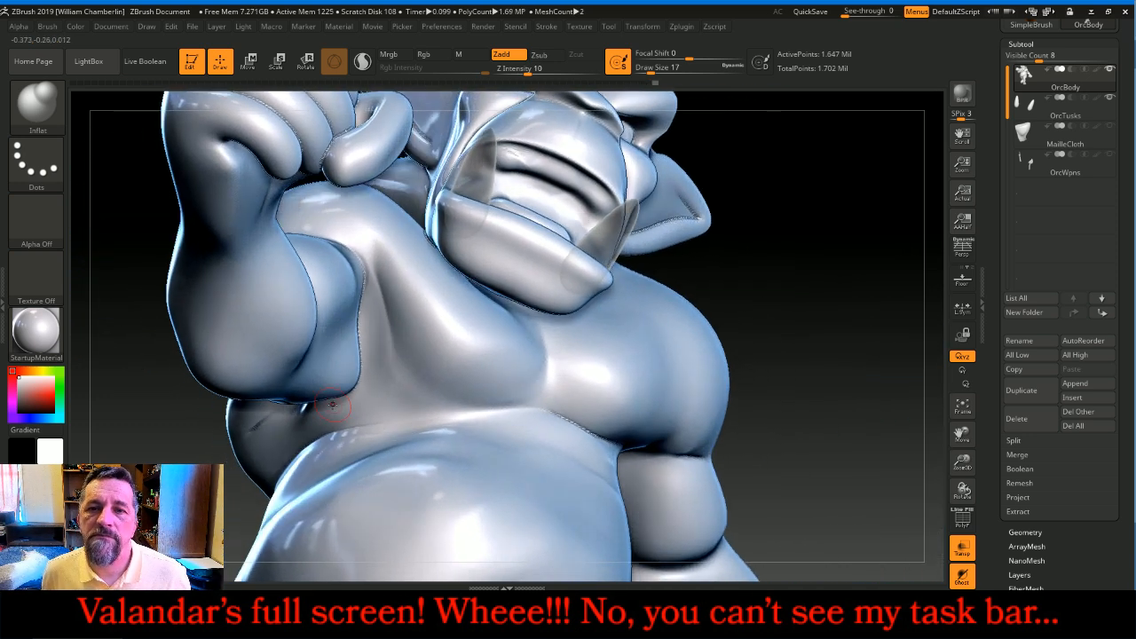
{"action": "left_click_drag", "start_coordinate": [825, 333], "coordinate": [836, 285]}
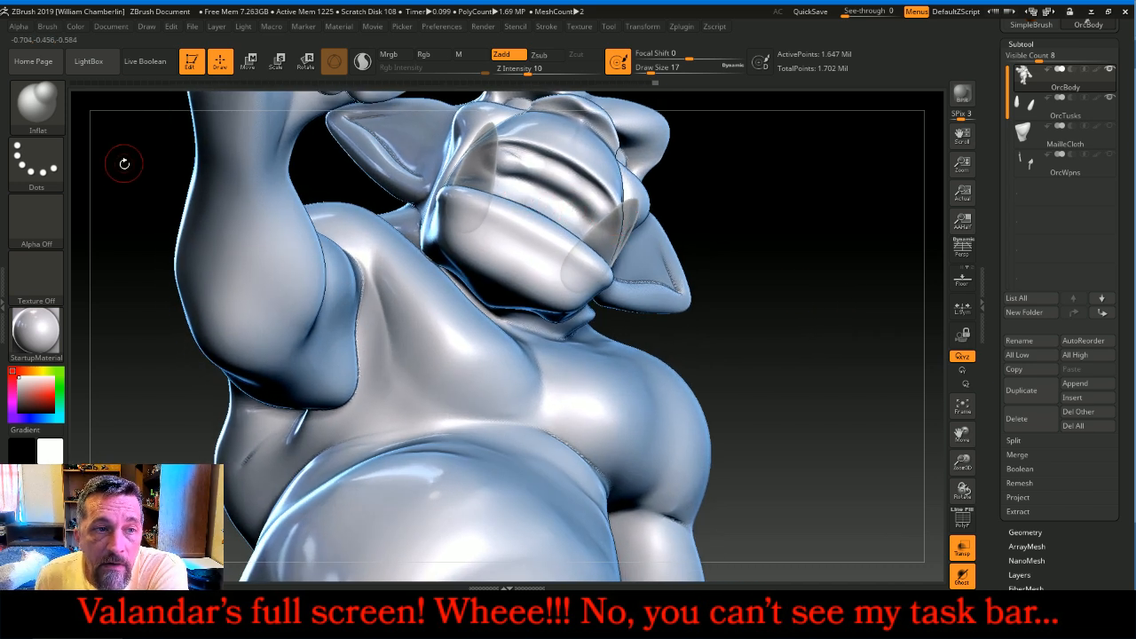
{"action": "key", "text": "shift"}
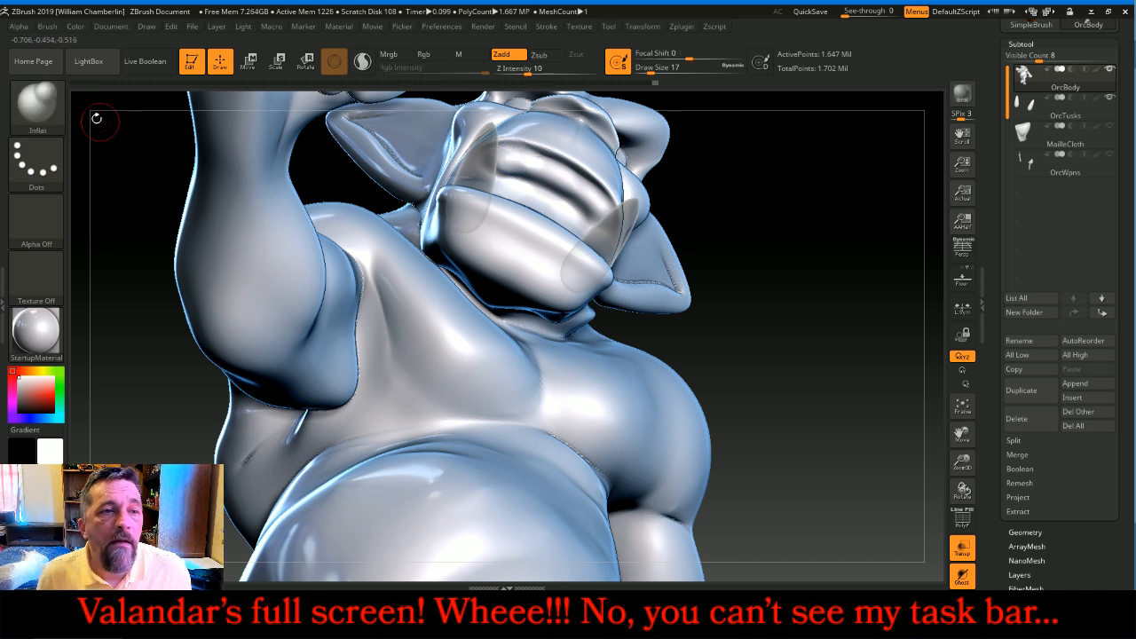
{"action": "left_click", "coordinate": [36, 102]}
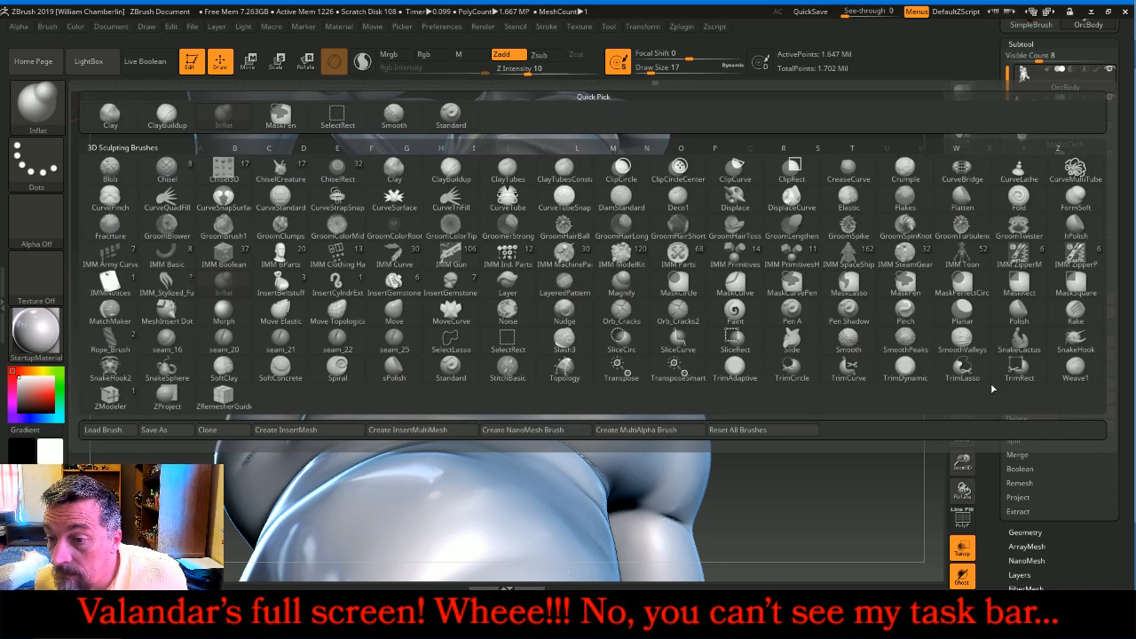
{"action": "left_click", "coordinate": [1073, 341]}
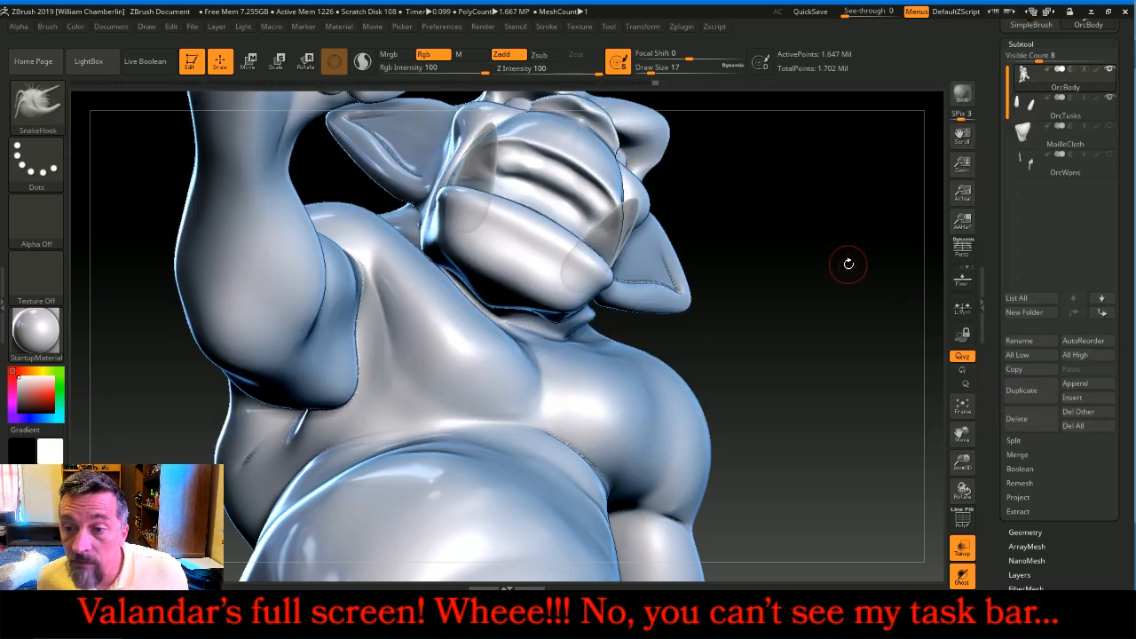
{"action": "key", "text": "bracketright"}
{"action": "key", "text": "bracketright"}
{"action": "key", "text": "bracketright"}
{"action": "left_click_drag", "start_coordinate": [815, 210], "coordinate": [802, 241]}
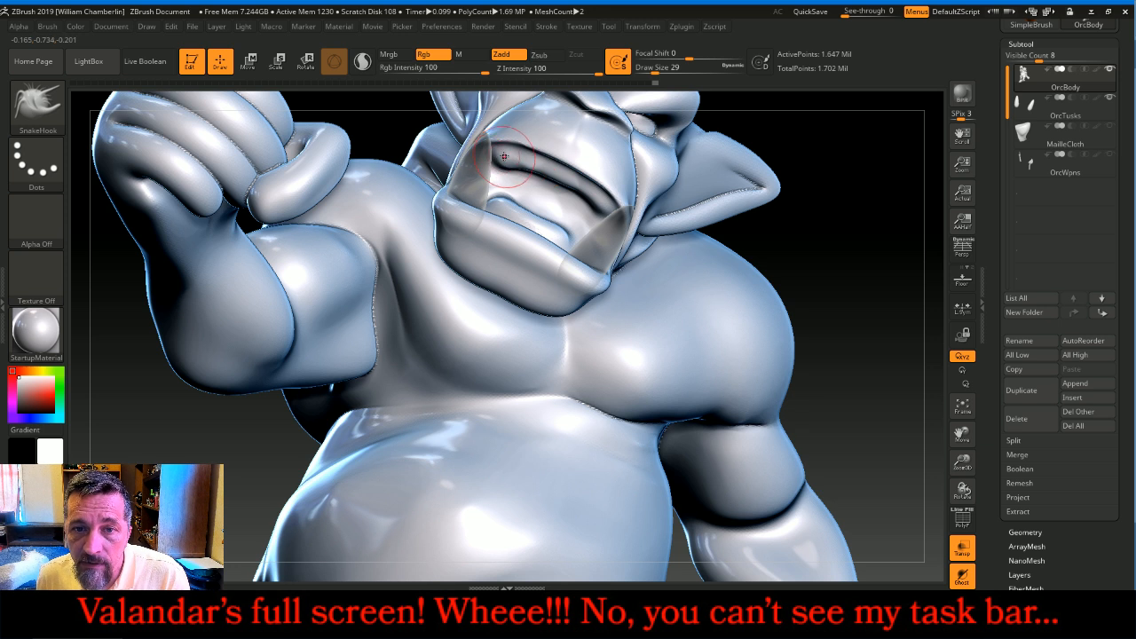
- Pull pointed upper and lower teeth out of the gum ridges with SnakeHook, reducing the draw size to 17
{"action": "mouse_move", "coordinate": [504, 161]}
{"action": "left_mouse_down"}
{"action": "mouse_move", "coordinate": [502, 173]}
{"action": "mouse_move", "coordinate": [538, 171]}
{"action": "left_mouse_up"}
{"action": "key", "text": "bracketleft"}
{"action": "key", "text": "bracketleft"}
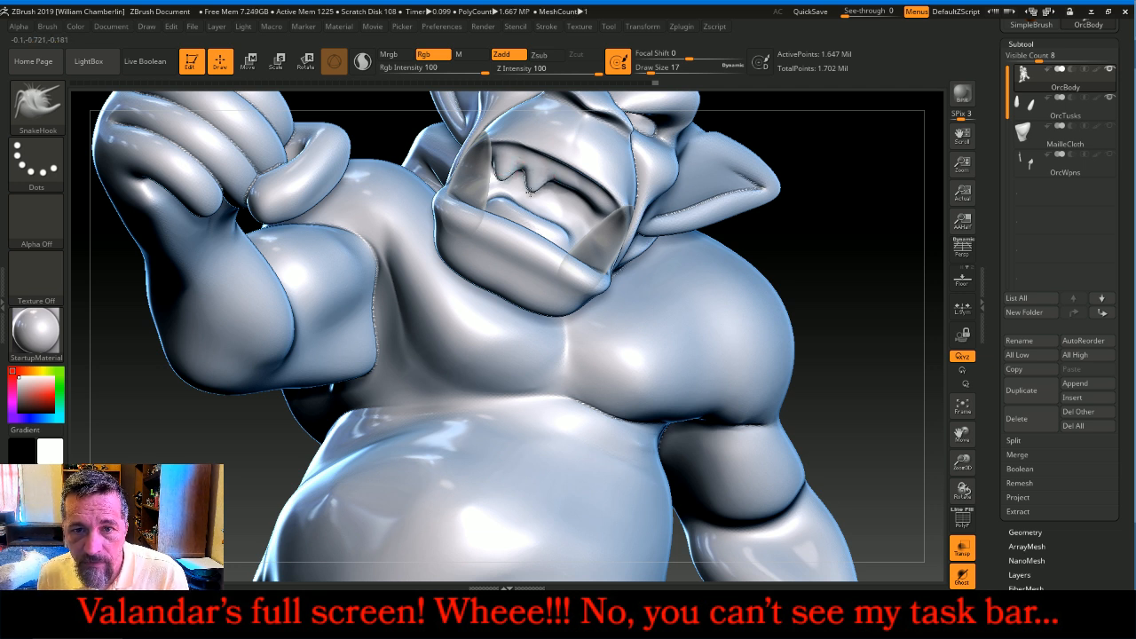
{"action": "mouse_move", "coordinate": [563, 185]}
{"action": "left_mouse_down"}
{"action": "mouse_move", "coordinate": [565, 198]}
{"action": "mouse_move", "coordinate": [601, 201]}
{"action": "mouse_move", "coordinate": [582, 222]}
{"action": "mouse_move", "coordinate": [501, 202]}
{"action": "left_mouse_up"}
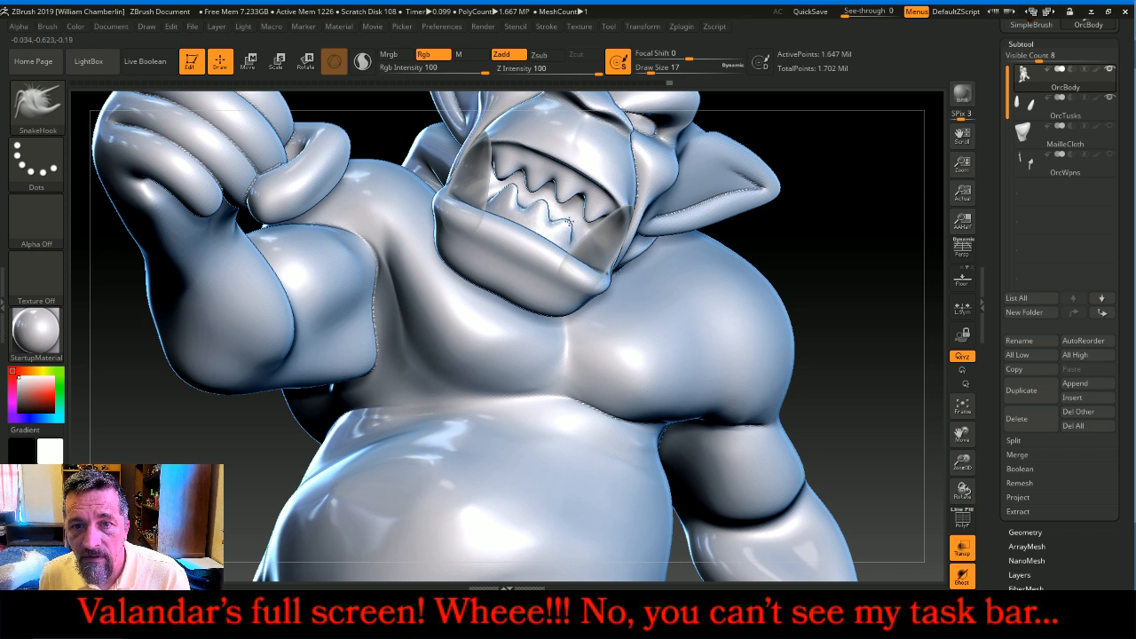
- Switch to the Slash3 brush, turn off LazyMouse and set the Z intensity to 14
{"action": "mouse_move", "coordinate": [804, 262]}
{"action": "left_mouse_down"}
{"action": "mouse_move", "coordinate": [851, 279]}
{"action": "mouse_move", "coordinate": [852, 304]}
{"action": "mouse_move", "coordinate": [804, 256]}
{"action": "left_mouse_up"}
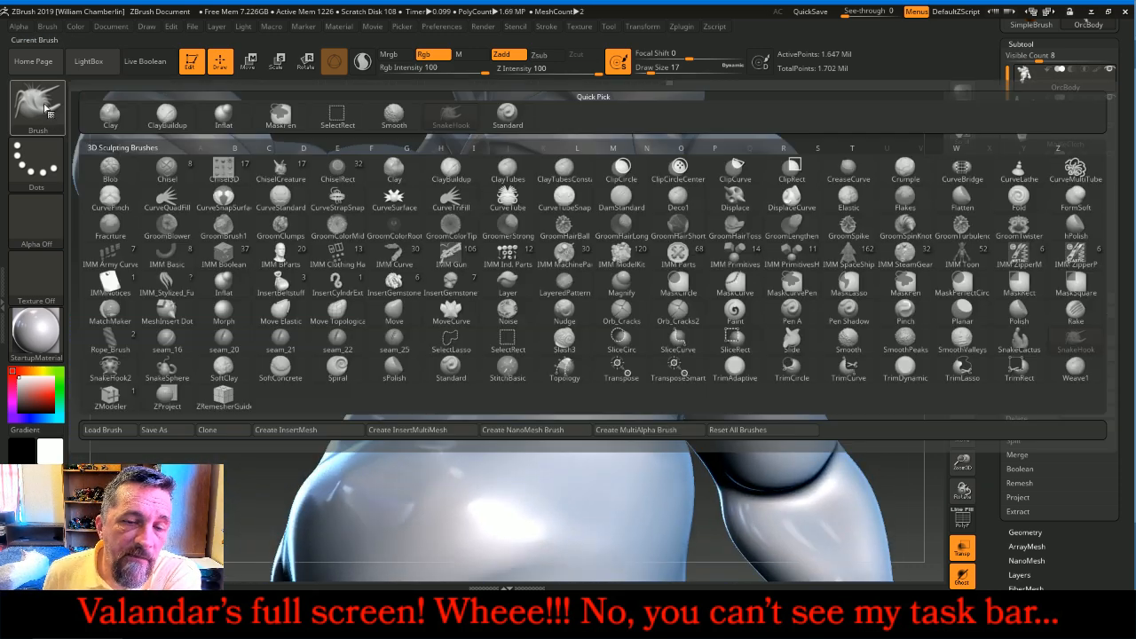
{"action": "left_click", "coordinate": [38, 104]}
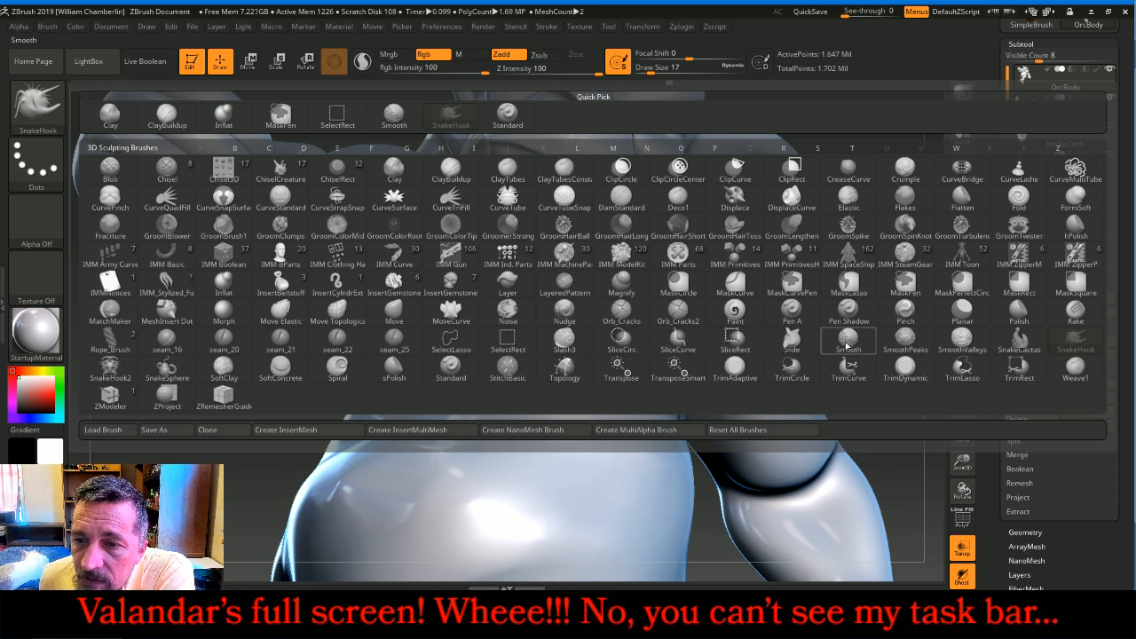
{"action": "left_click", "coordinate": [562, 343]}
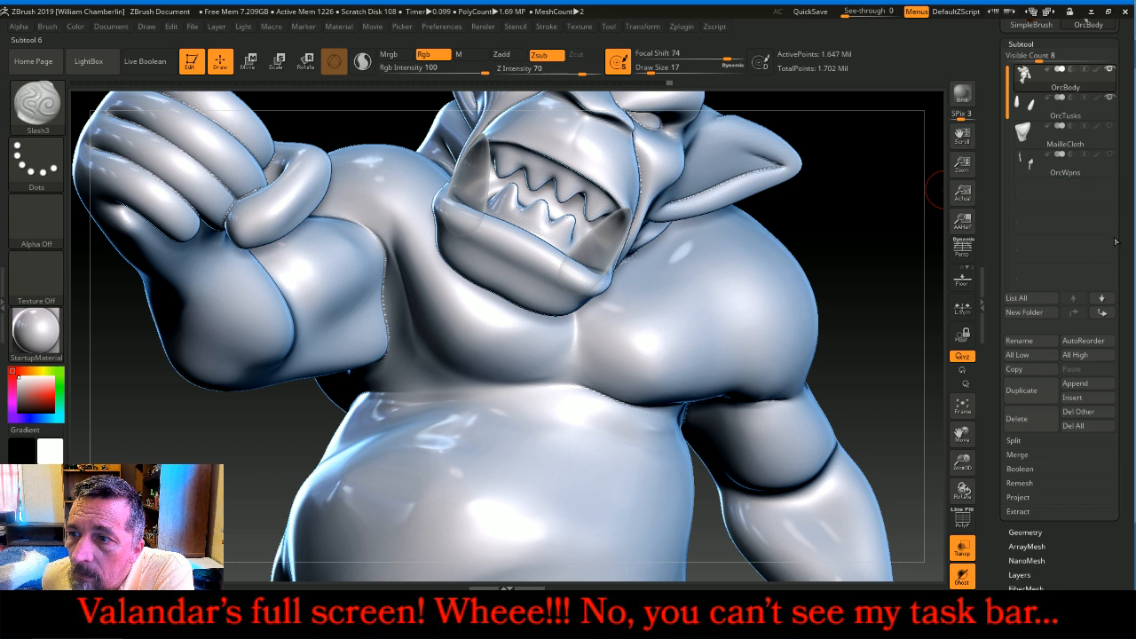
{"action": "scroll", "coordinate": [1100, 350], "scroll_direction": "up", "scroll_amount": 5}
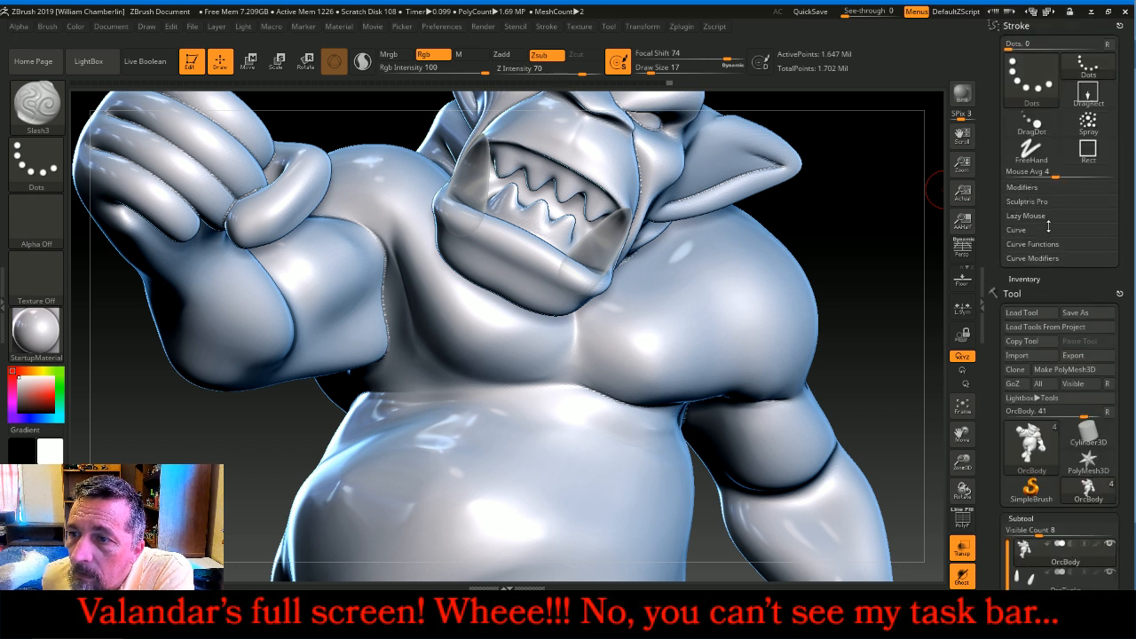
{"action": "left_click", "coordinate": [1029, 216]}
{"action": "left_click", "coordinate": [1026, 229]}
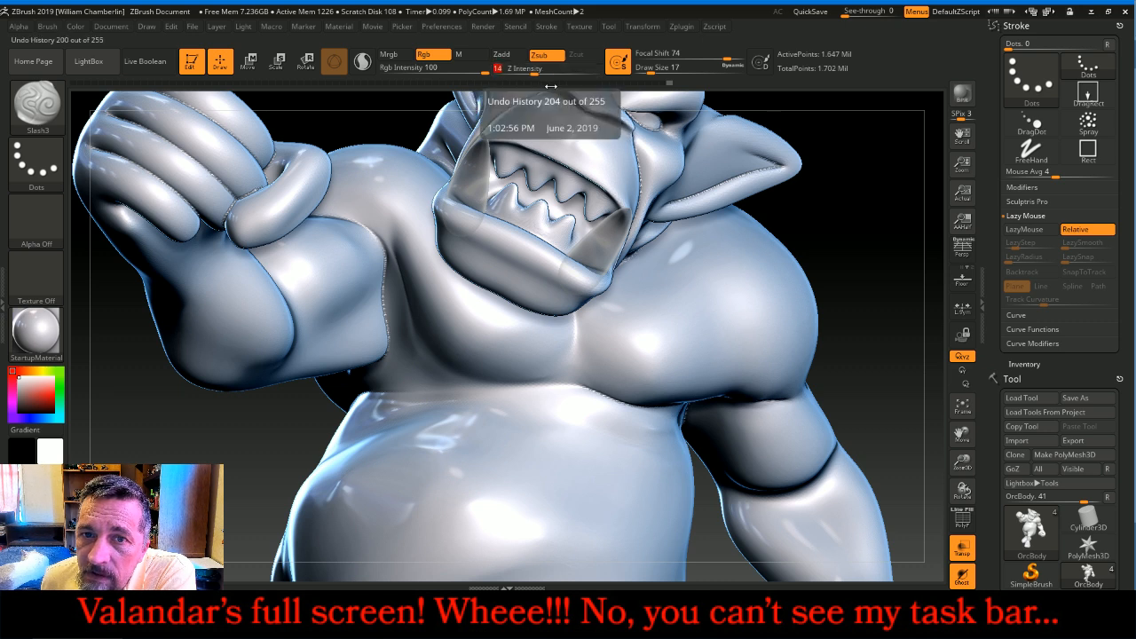
{"action": "left_click_drag", "start_coordinate": [962, 464], "coordinate": [976, 542]}
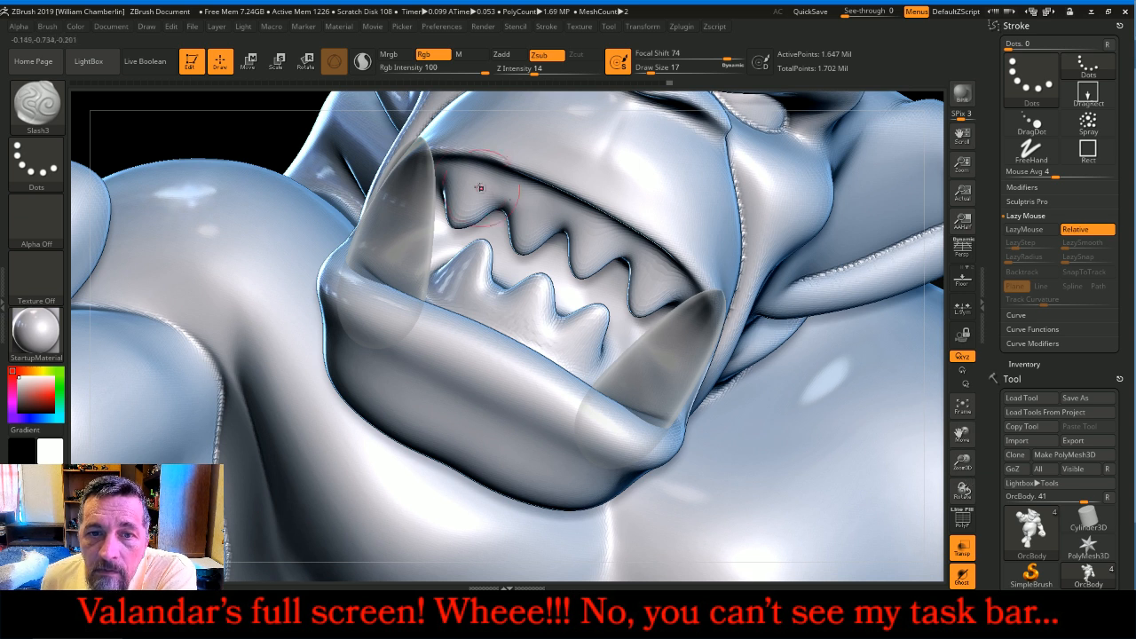
- Carve gum lines with Slash3 around the bases of the upper and lower teeth
{"action": "mouse_move", "coordinate": [442, 182]}
{"action": "left_mouse_down"}
{"action": "mouse_move", "coordinate": [478, 183]}
{"action": "mouse_move", "coordinate": [506, 207]}
{"action": "mouse_move", "coordinate": [528, 198]}
{"action": "mouse_move", "coordinate": [563, 230]}
{"action": "left_mouse_up"}
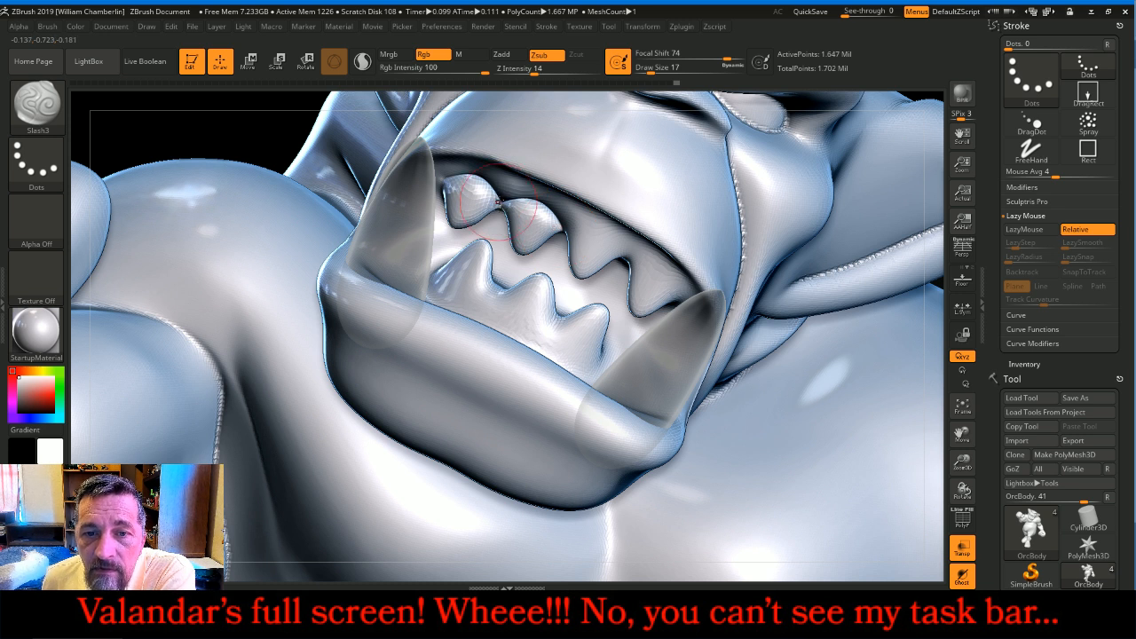
{"action": "mouse_move", "coordinate": [566, 234]}
{"action": "left_mouse_down"}
{"action": "mouse_move", "coordinate": [613, 243]}
{"action": "mouse_move", "coordinate": [677, 280]}
{"action": "left_mouse_up"}
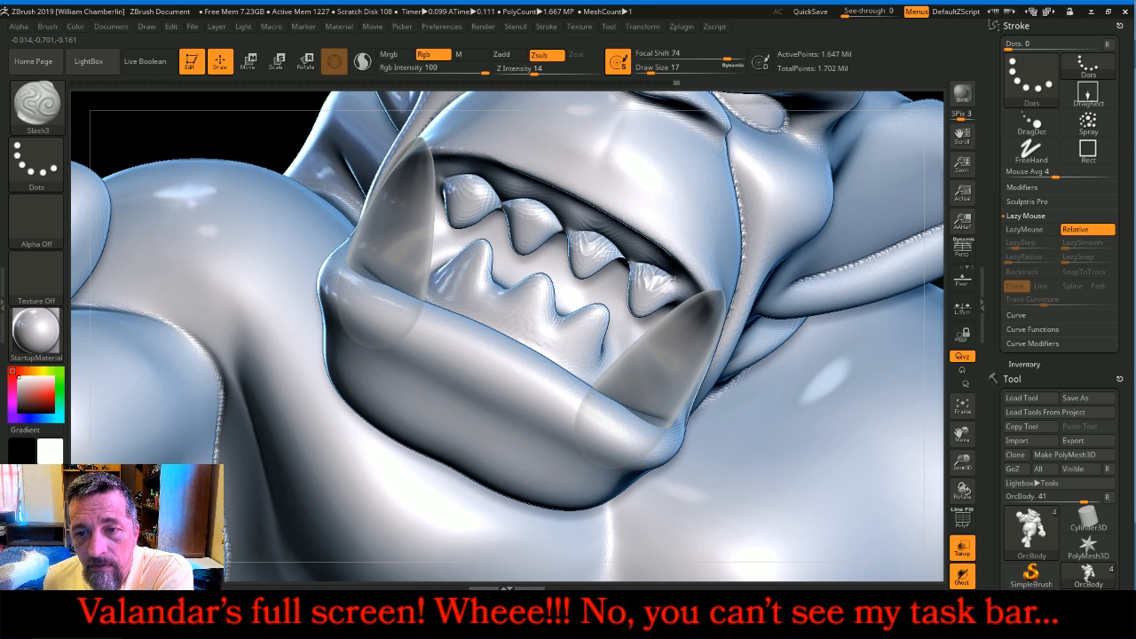
{"action": "left_click_drag", "start_coordinate": [556, 327], "coordinate": [599, 358]}
{"action": "left_click_drag", "start_coordinate": [503, 289], "coordinate": [564, 342]}
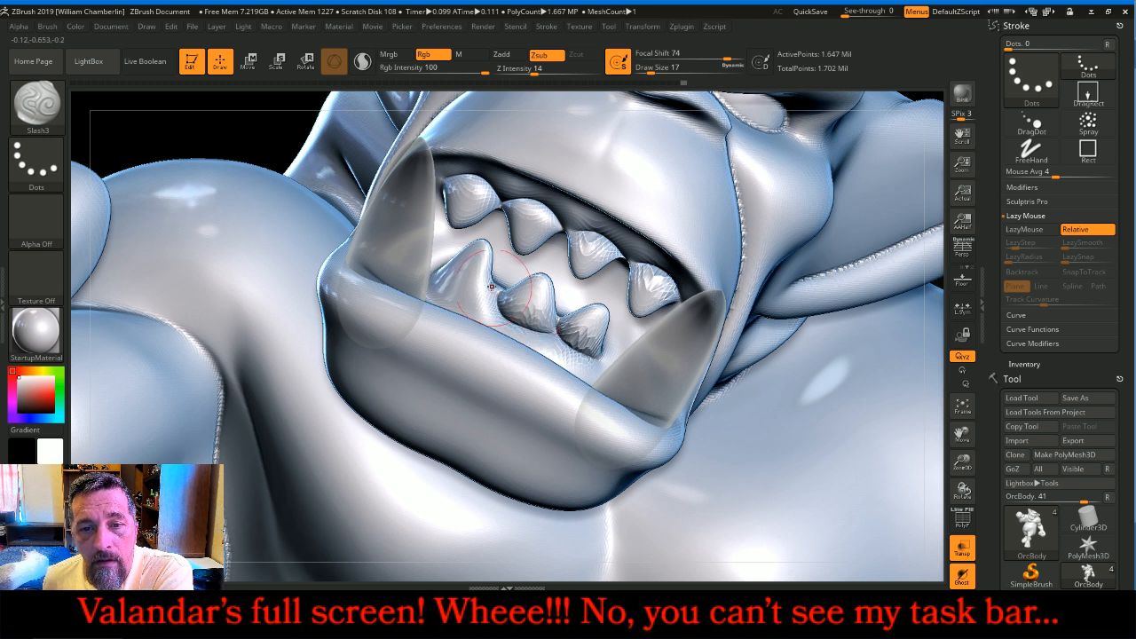
{"action": "mouse_move", "coordinate": [443, 273]}
{"action": "left_mouse_down"}
{"action": "mouse_move", "coordinate": [473, 292]}
{"action": "mouse_move", "coordinate": [493, 288]}
{"action": "left_mouse_up"}
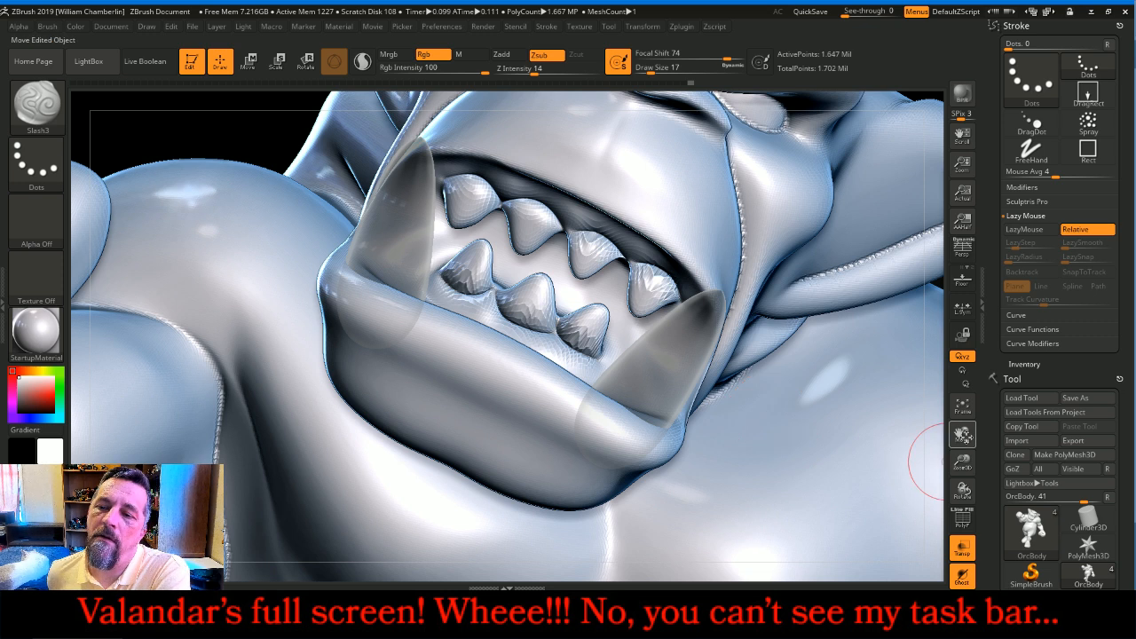
- Turn off the transparent display of the tusks and check the mouth from farther away
{"action": "left_click", "coordinate": [970, 414]}
{"action": "left_click_drag", "start_coordinate": [918, 351], "coordinate": [872, 312]}
{"action": "left_click", "coordinate": [958, 545]}
{"action": "left_click_drag", "start_coordinate": [850, 391], "coordinate": [885, 363]}
{"action": "left_click_drag", "start_coordinate": [964, 489], "coordinate": [982, 531]}
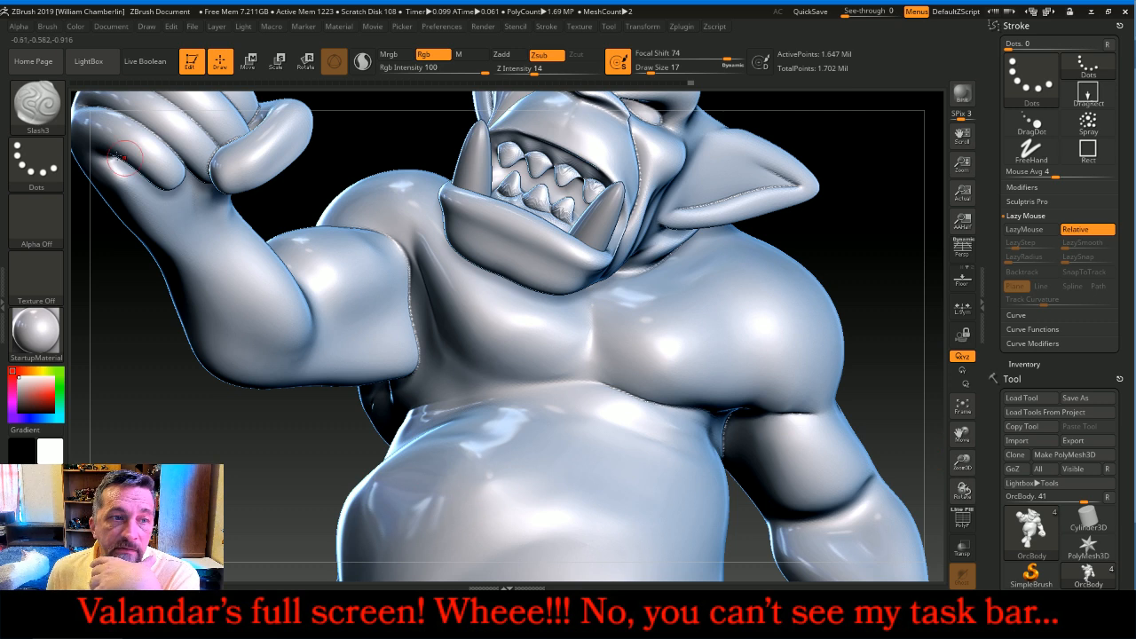
- Switch to the Inflat brush, set its draw size to 33, and inflate and smooth the lower jaw and chin
{"action": "left_click", "coordinate": [36, 103]}
{"action": "left_click", "coordinate": [238, 120]}
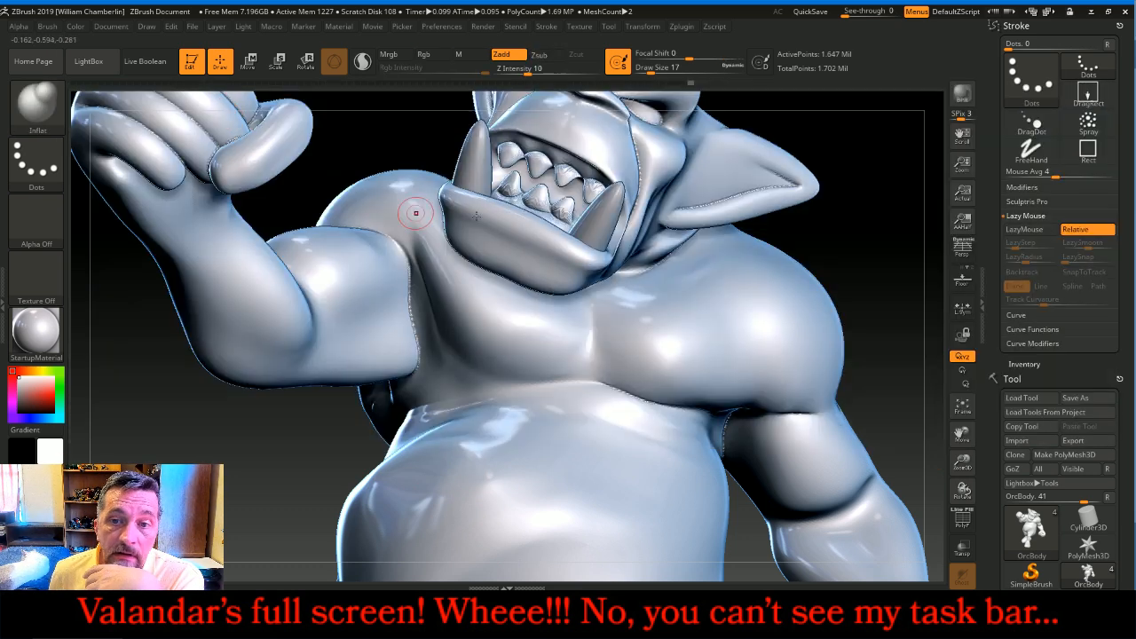
{"action": "left_click_drag", "start_coordinate": [850, 249], "coordinate": [809, 187]}
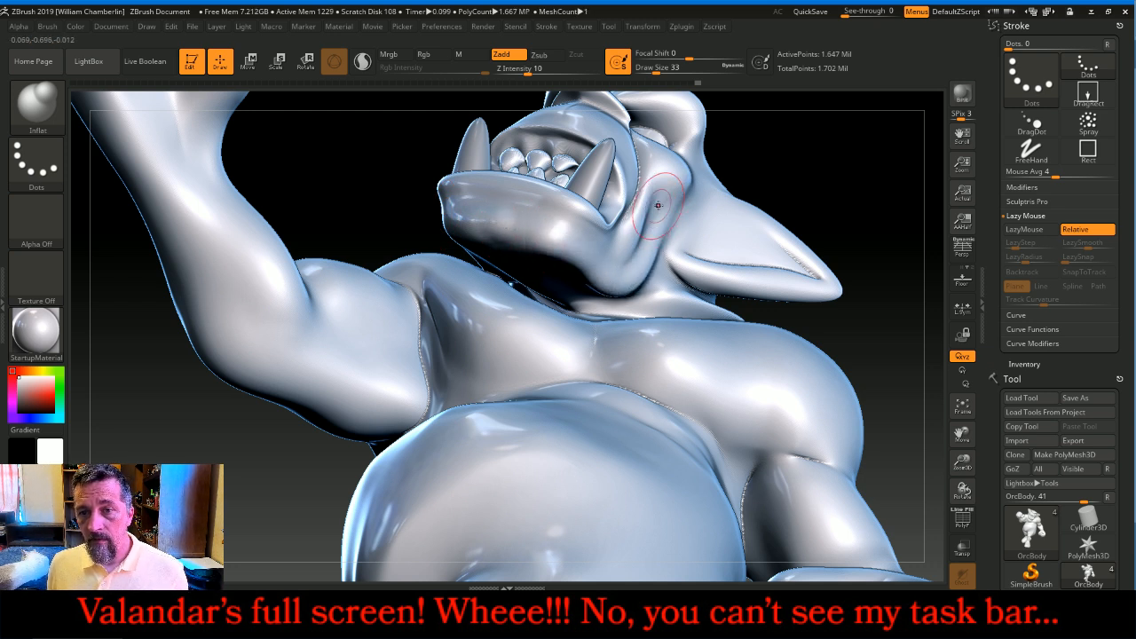
{"action": "key", "text": "shift"}
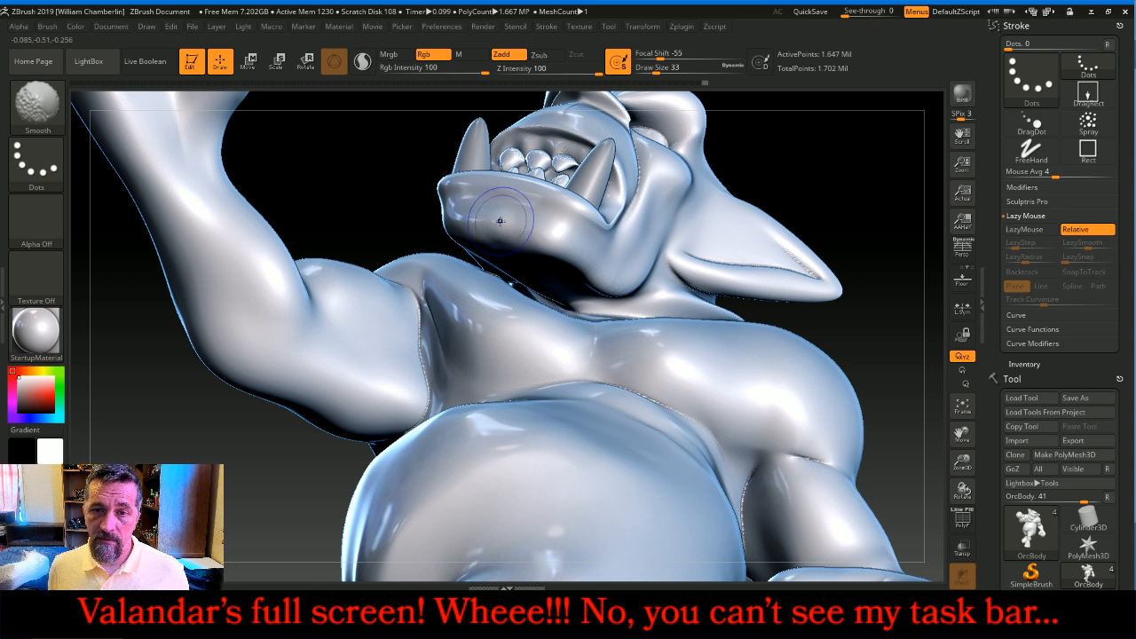
{"action": "mouse_move", "coordinate": [793, 177]}
{"action": "left_mouse_down"}
{"action": "mouse_move", "coordinate": [835, 150]}
{"action": "mouse_move", "coordinate": [822, 149]}
{"action": "left_mouse_up"}
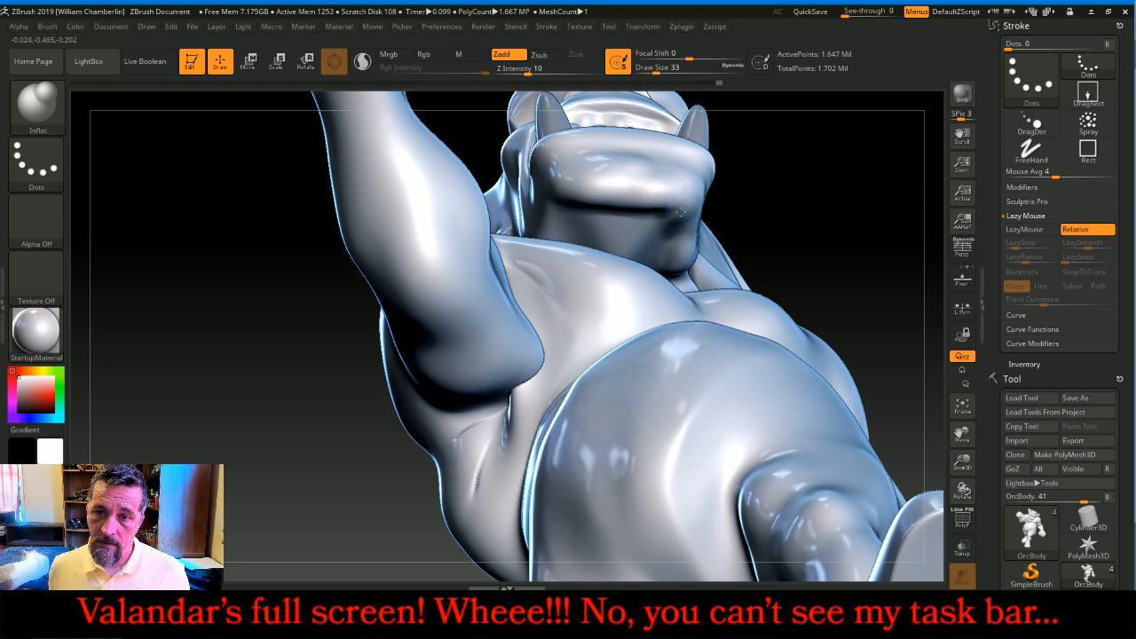
{"action": "left_click_drag", "start_coordinate": [814, 190], "coordinate": [855, 188]}
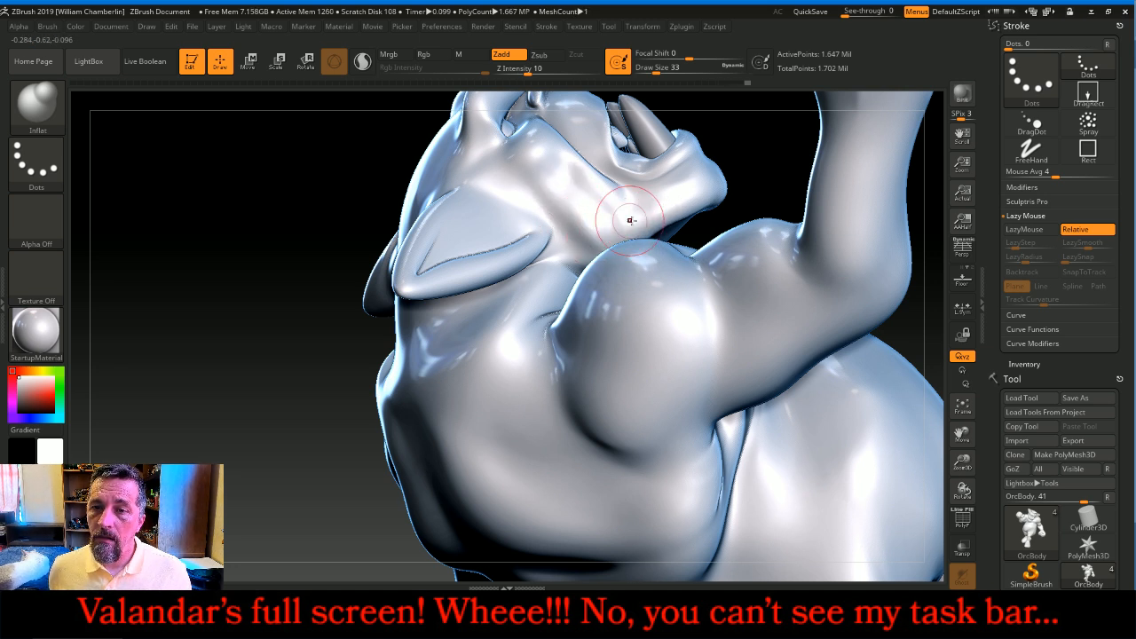
- Hide the raised arm's shoulder, upper arm and forearm and the upper torso polygroups
{"action": "mouse_move", "coordinate": [774, 161]}
{"action": "left_mouse_down"}
{"action": "mouse_move", "coordinate": [738, 178]}
{"action": "mouse_move", "coordinate": [785, 174]}
{"action": "left_mouse_up"}
{"action": "left_click", "coordinate": [638, 293], "text": "ctrl+shift"}
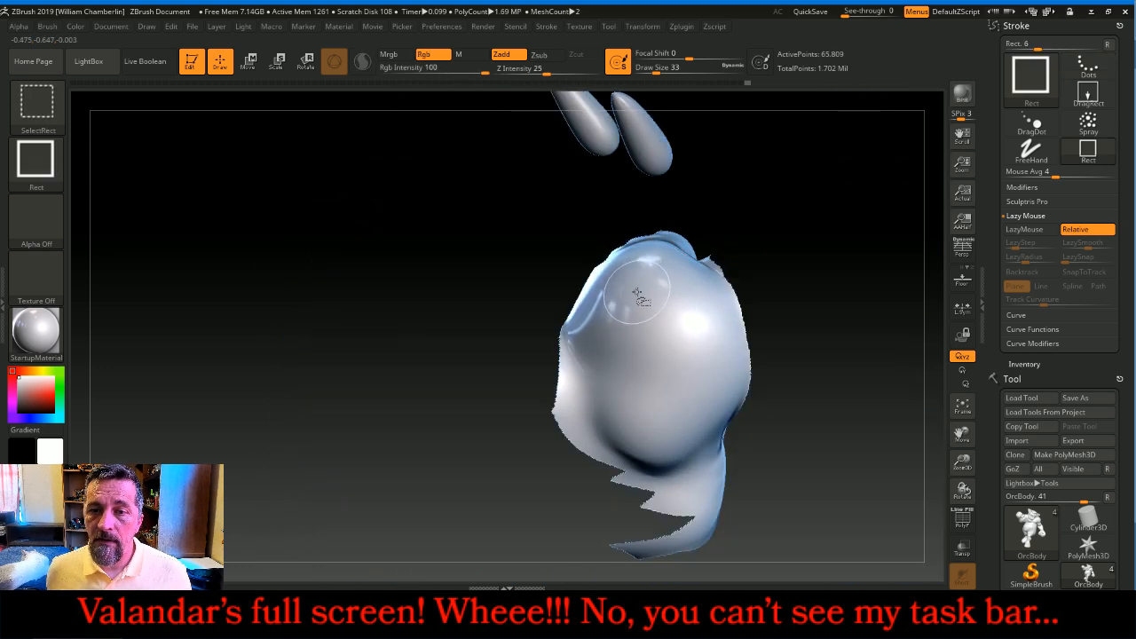
{"action": "left_click", "coordinate": [649, 288], "text": "ctrl+shift"}
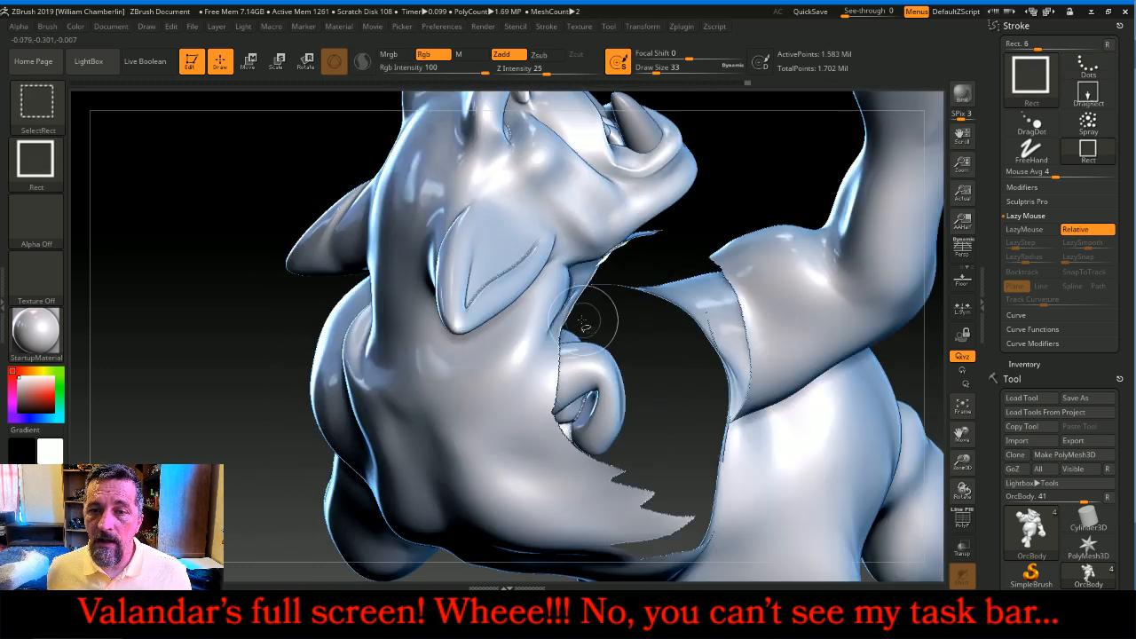
{"action": "left_click", "coordinate": [535, 373], "text": "ctrl+shift"}
{"action": "left_click", "coordinate": [810, 255], "text": "ctrl+shift"}
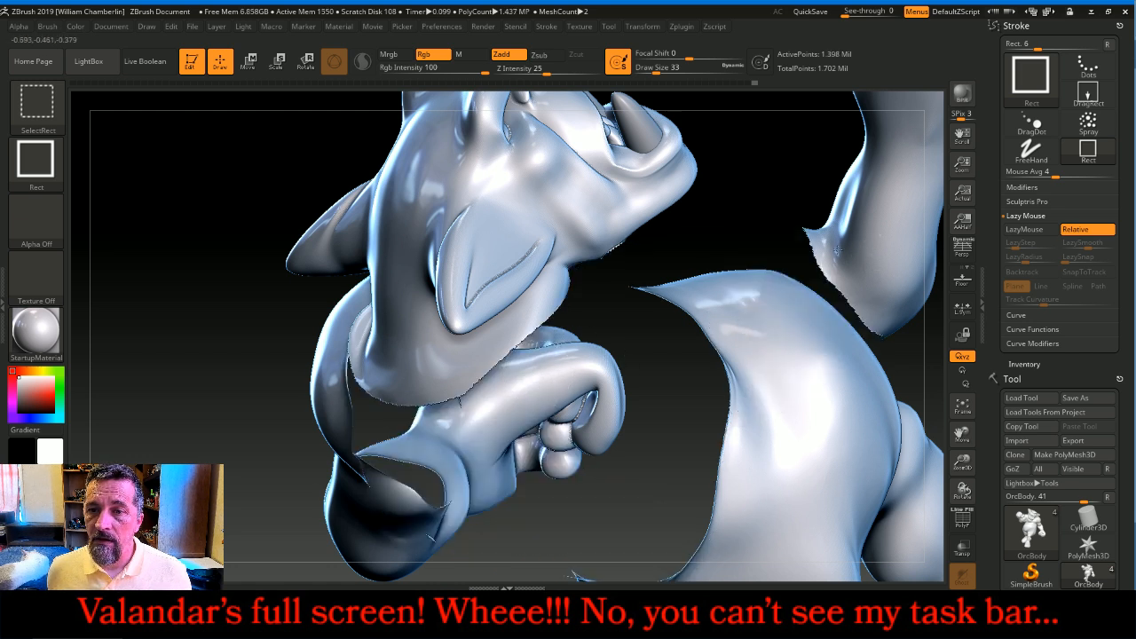
{"action": "left_click", "coordinate": [850, 246], "text": "ctrl+shift"}
- Hide the remaining hand and finger polygroups of the raised arm
{"action": "left_click_drag", "start_coordinate": [785, 210], "coordinate": [841, 215]}
{"action": "mouse_move", "coordinate": [962, 463]}
{"action": "left_mouse_down"}
{"action": "mouse_move", "coordinate": [961, 434]}
{"action": "mouse_move", "coordinate": [903, 474]}
{"action": "mouse_move", "coordinate": [882, 470]}
{"action": "left_mouse_up"}
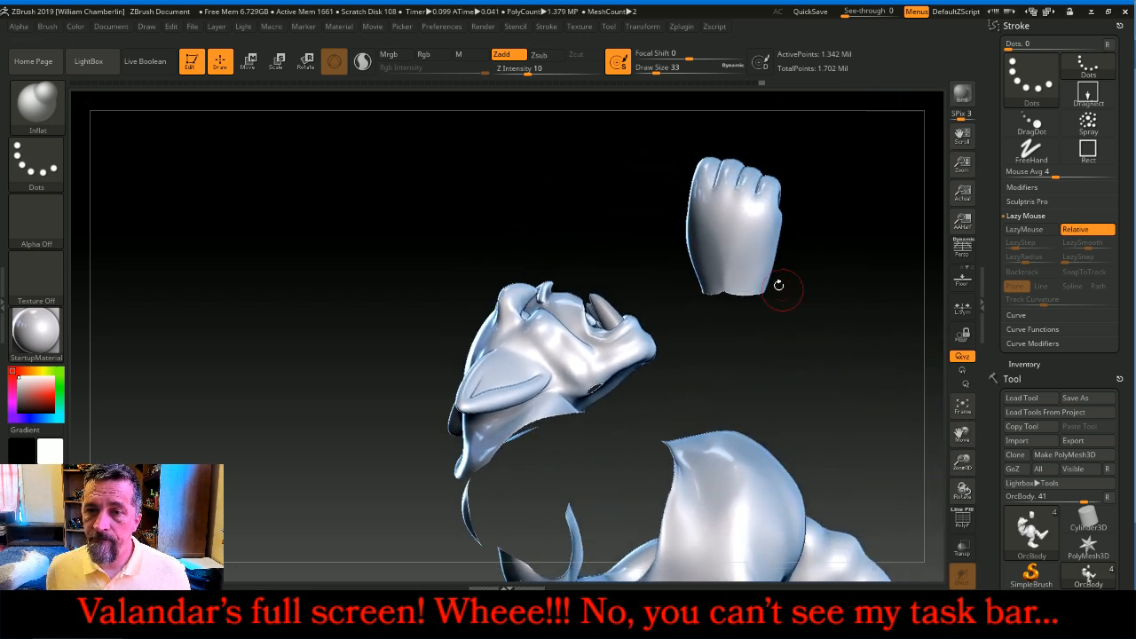
{"action": "left_click", "coordinate": [729, 253], "text": "ctrl+shift"}
{"action": "left_click", "coordinate": [736, 217], "text": "ctrl+shift"}
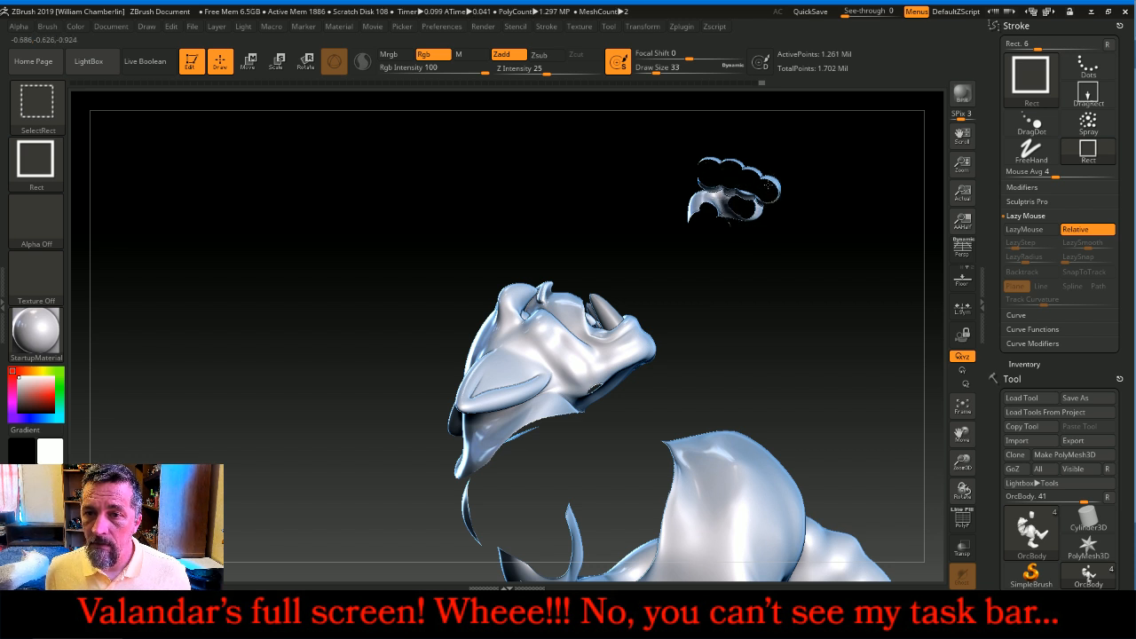
{"action": "left_click", "coordinate": [765, 188], "text": "ctrl+shift"}
{"action": "left_click", "coordinate": [728, 194], "text": "ctrl+shift"}
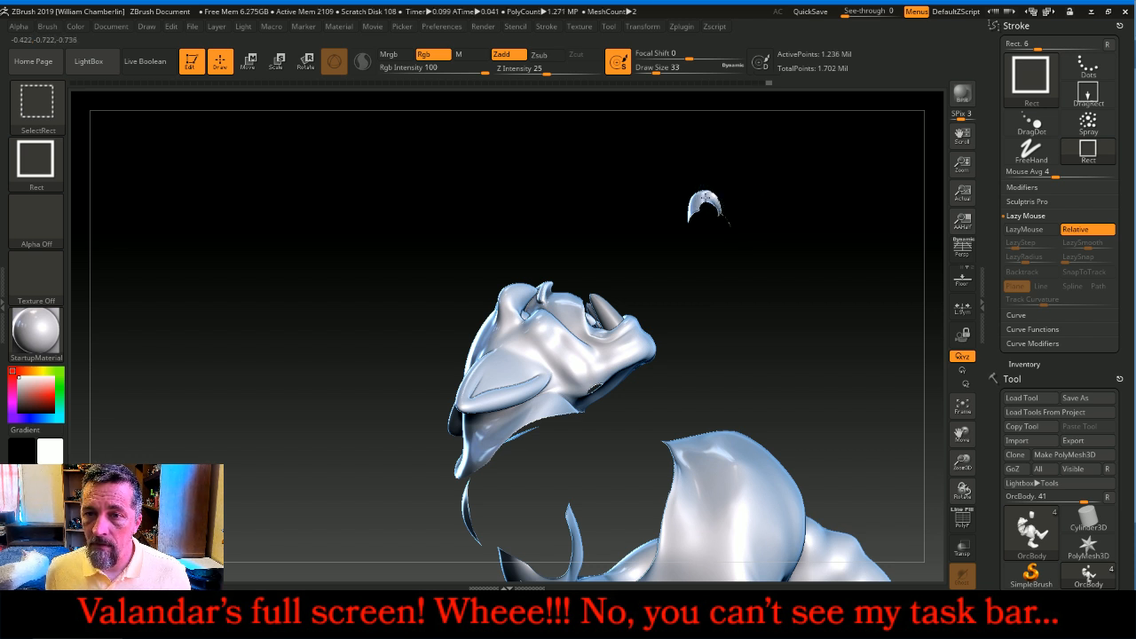
{"action": "left_click", "coordinate": [710, 200], "text": "ctrl+shift"}
- Hide the shoulder and upper arm polygroups of the lowered arm
{"action": "mouse_move", "coordinate": [787, 221]}
{"action": "left_mouse_down"}
{"action": "mouse_move", "coordinate": [745, 293]}
{"action": "mouse_move", "coordinate": [802, 333]}
{"action": "left_mouse_up"}
{"action": "left_click_drag", "start_coordinate": [966, 435], "coordinate": [781, 448]}
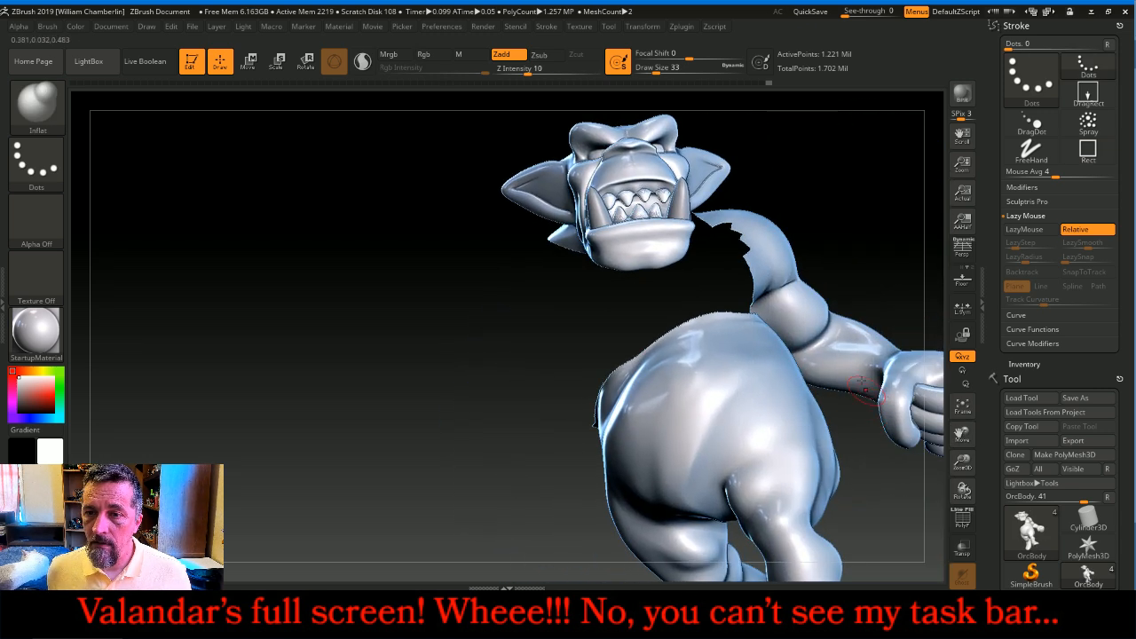
{"action": "left_click", "coordinate": [757, 257], "text": "ctrl+shift"}
{"action": "left_click", "coordinate": [788, 298], "text": "ctrl+shift"}
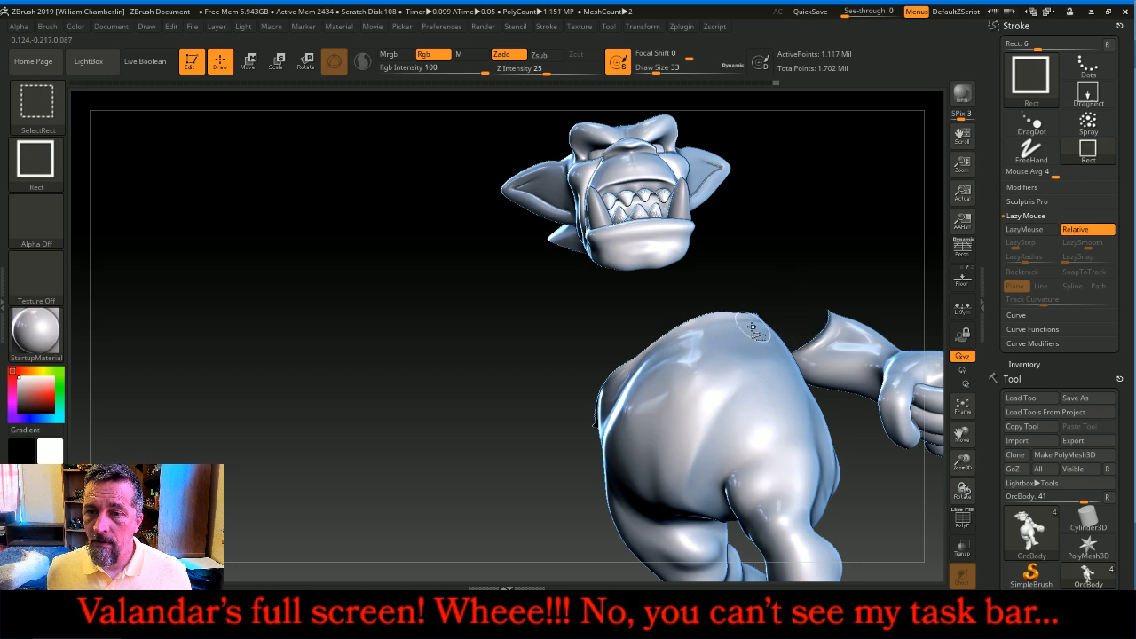
- Frame the side of the orc's head, switch to the Standard brush and set its draw size to 36
{"action": "mouse_move", "coordinate": [801, 240]}
{"action": "left_mouse_down"}
{"action": "mouse_move", "coordinate": [841, 238]}
{"action": "mouse_move", "coordinate": [873, 266]}
{"action": "left_mouse_up"}
{"action": "left_click_drag", "start_coordinate": [963, 435], "coordinate": [961, 499]}
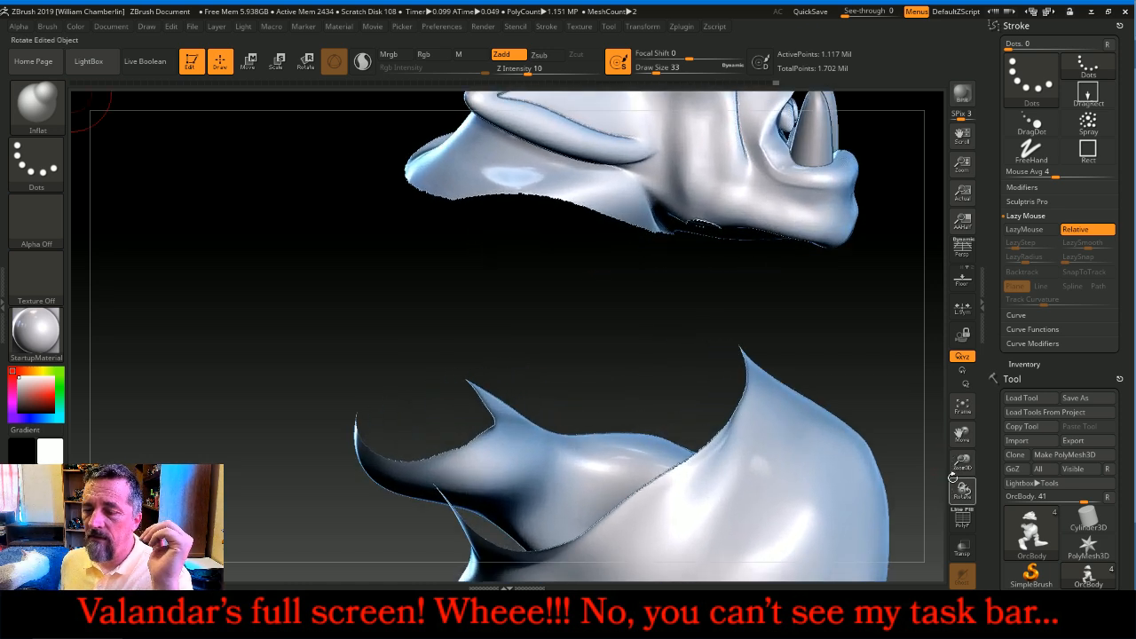
{"action": "left_click_drag", "start_coordinate": [963, 434], "coordinate": [876, 504]}
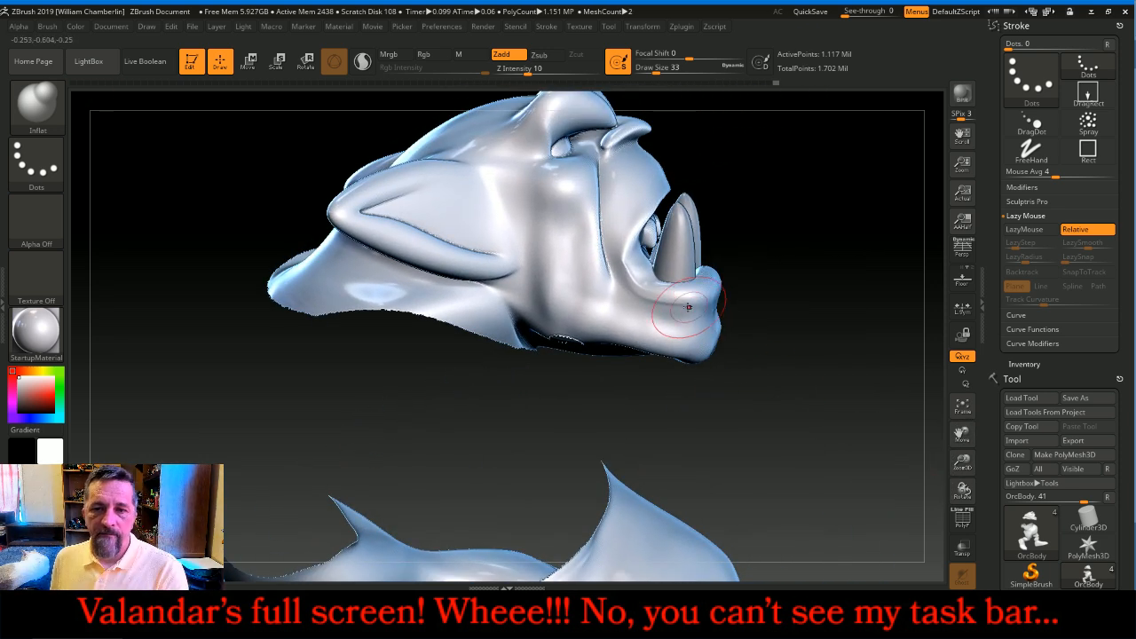
{"action": "left_click", "coordinate": [36, 102]}
{"action": "left_click", "coordinate": [564, 114]}
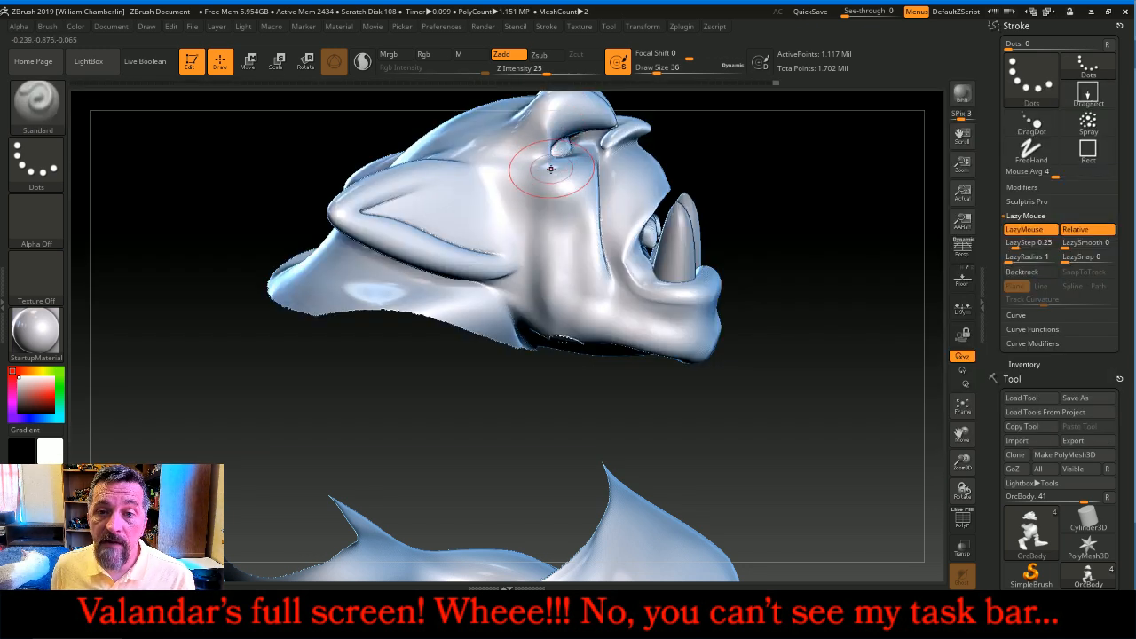
- Set the draw size to 12 and the MaskPen's focal shift to -100, and mask a band down the orc's cheek and along its jaw
{"action": "key", "text": "["}
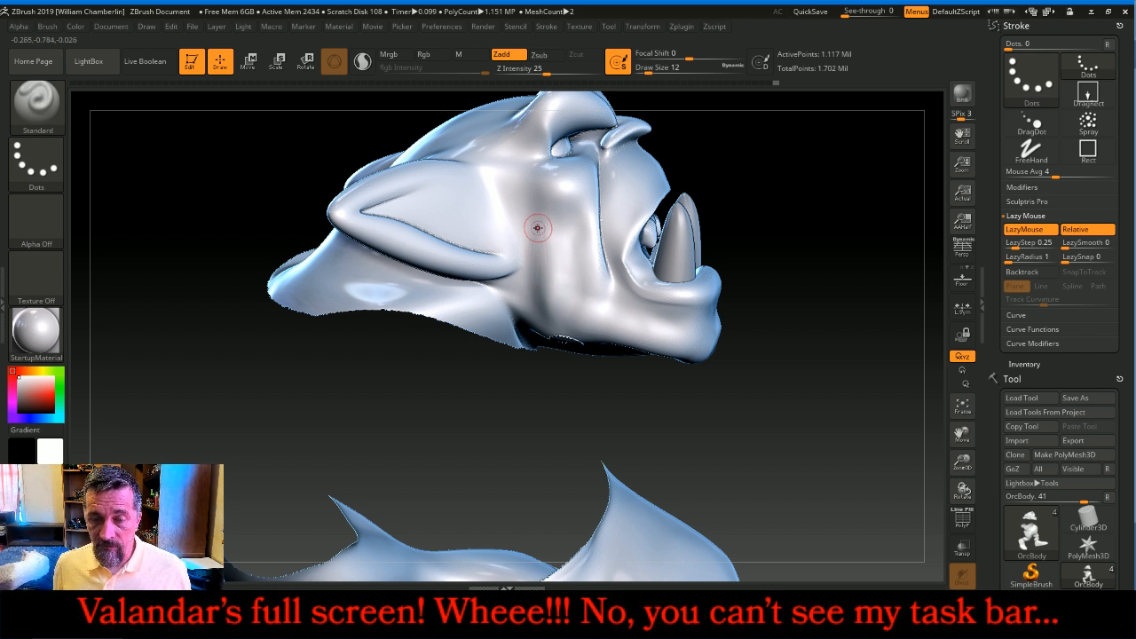
{"action": "key", "text": "ctrl"}
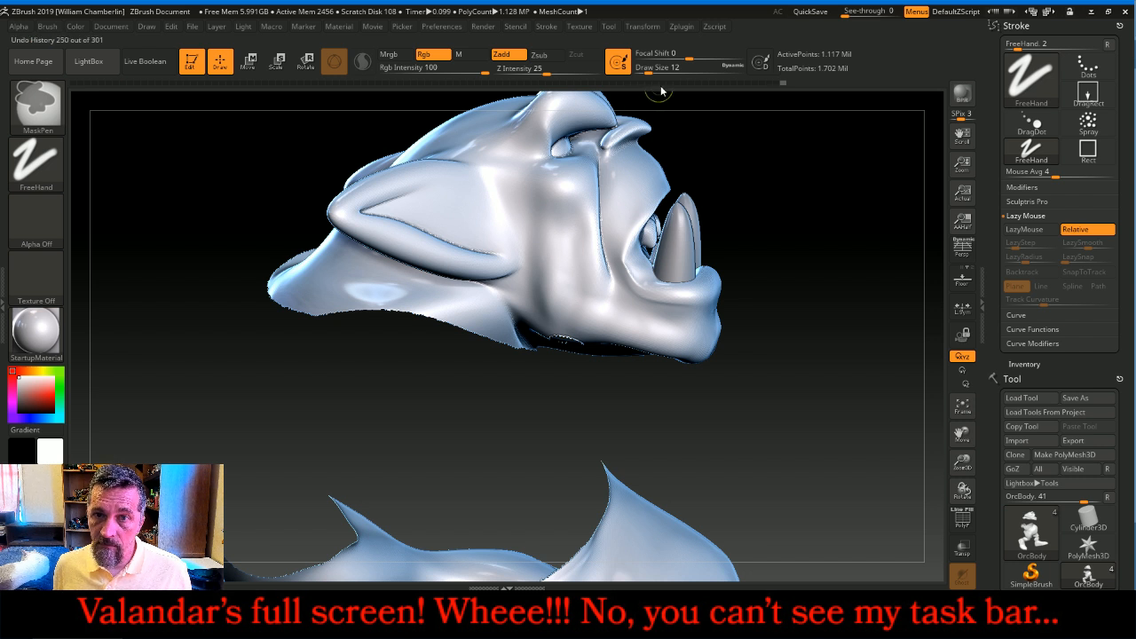
{"action": "left_click_drag", "start_coordinate": [657, 55], "coordinate": [621, 55]}
{"action": "mouse_move", "coordinate": [527, 202]}
{"action": "left_mouse_down", "text": "ctrl"}
{"action": "mouse_move", "coordinate": [549, 196]}
{"action": "mouse_move", "coordinate": [520, 217]}
{"action": "mouse_move", "coordinate": [543, 299]}
{"action": "left_mouse_up", "text": "ctrl"}
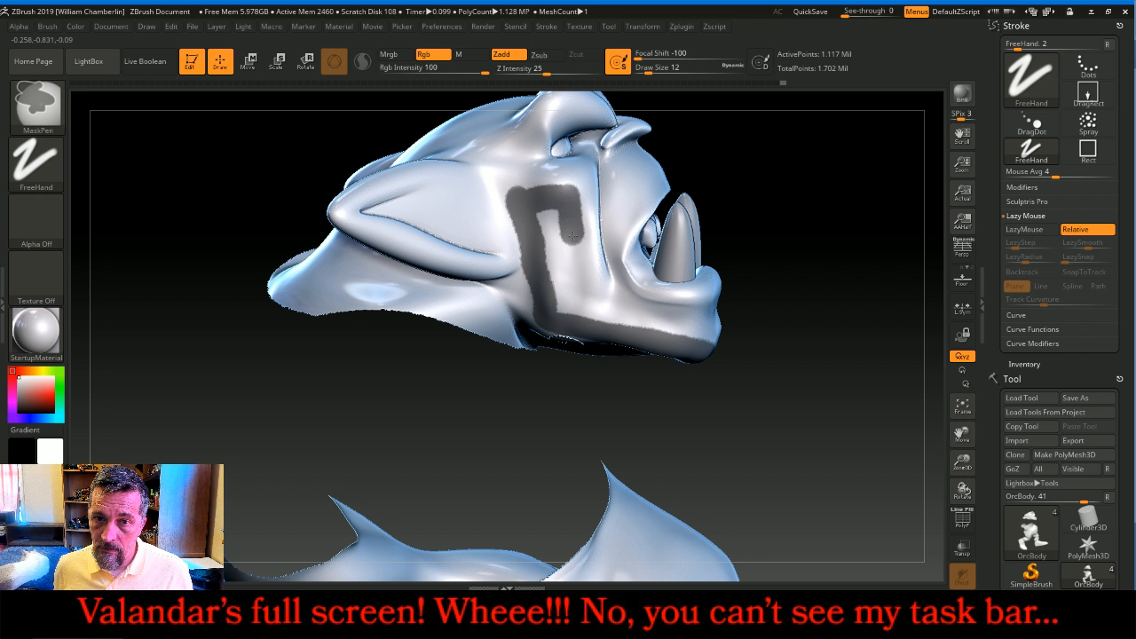
{"action": "left_click_drag", "start_coordinate": [572, 230], "coordinate": [580, 276], "text": "ctrl"}
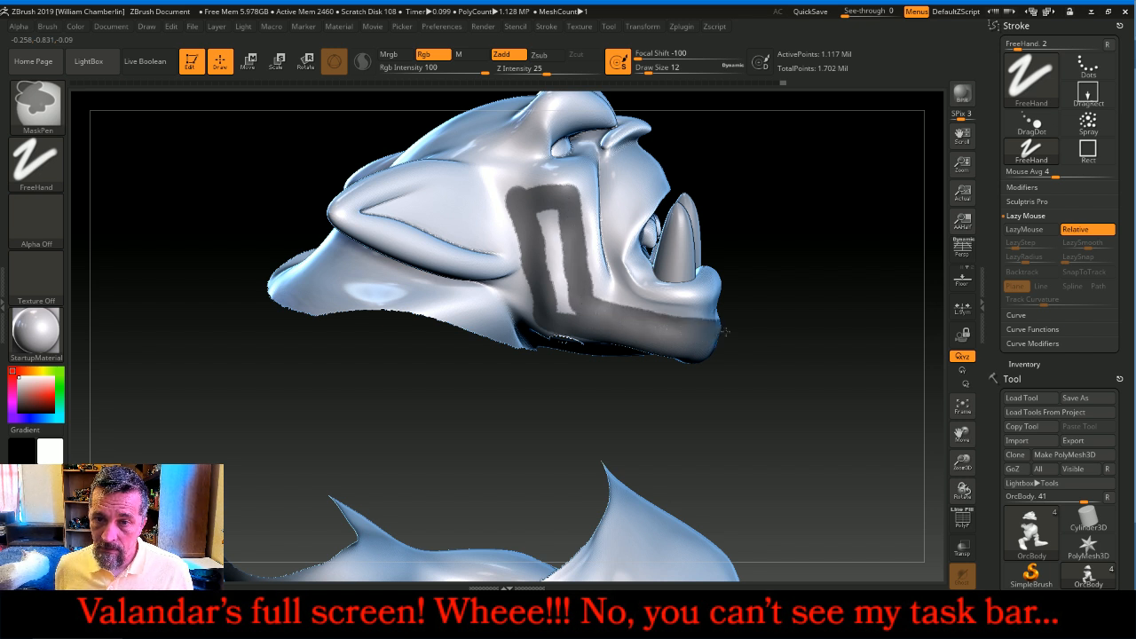
{"action": "left_click_drag", "start_coordinate": [559, 203], "coordinate": [564, 296], "text": "ctrl"}
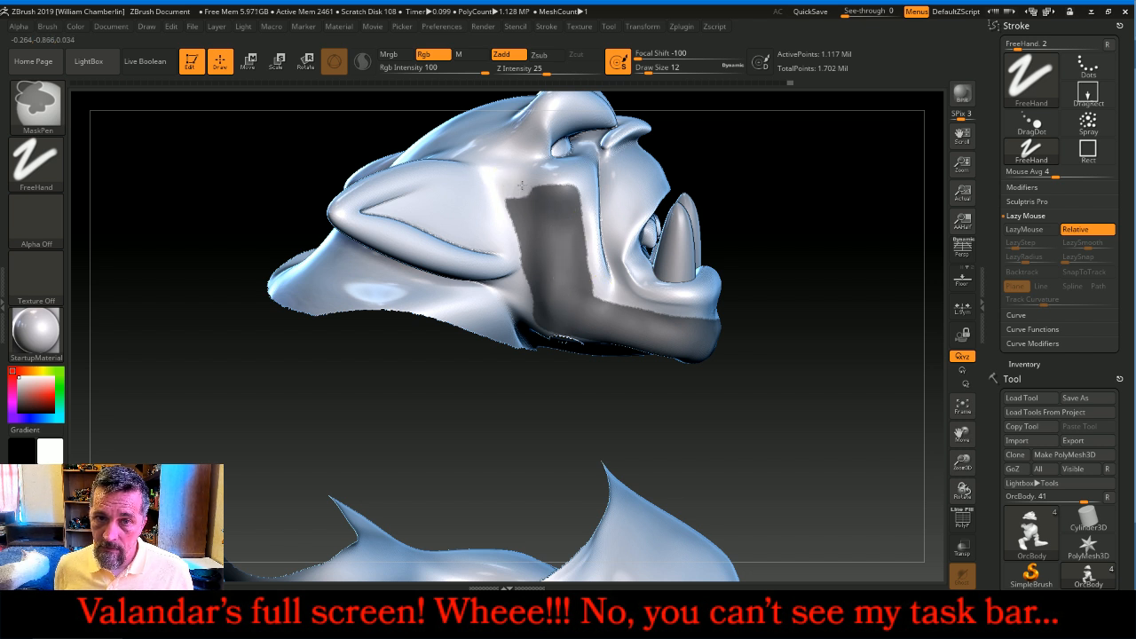
- Continue the mask around the opposite side of the jaw and across the underside of the chin
{"action": "left_click_drag", "start_coordinate": [852, 261], "coordinate": [748, 253]}
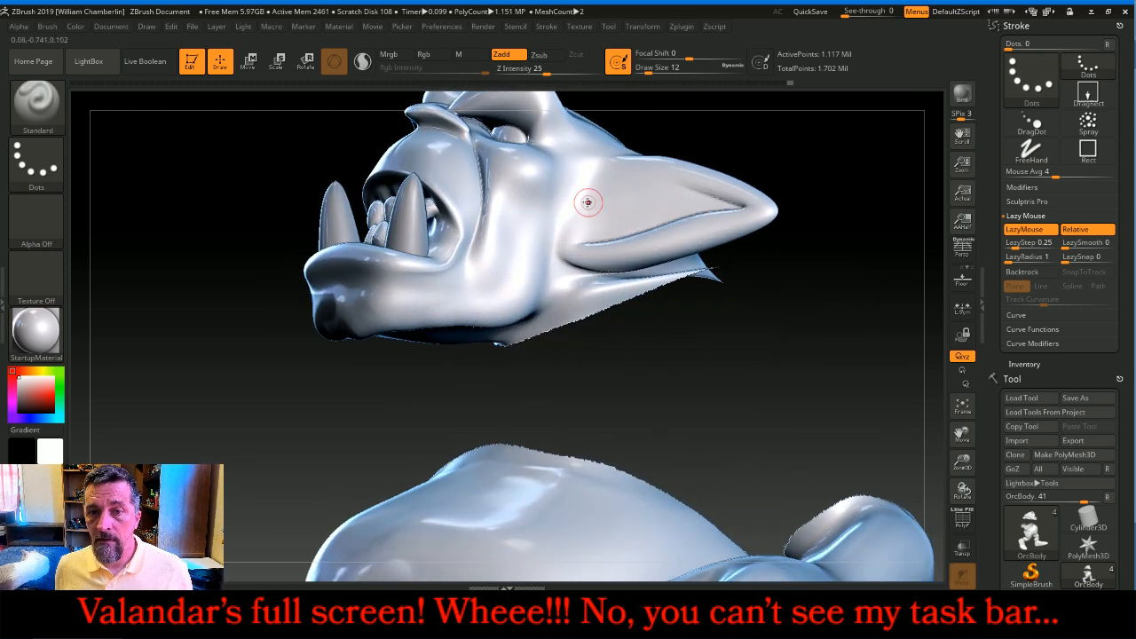
{"action": "key", "text": "ctrl"}
{"action": "mouse_move", "coordinate": [557, 192]}
{"action": "left_mouse_down", "text": "ctrl"}
{"action": "mouse_move", "coordinate": [527, 304]}
{"action": "mouse_move", "coordinate": [371, 318]}
{"action": "left_mouse_up", "text": "ctrl"}
{"action": "mouse_move", "coordinate": [345, 410]}
{"action": "left_mouse_down"}
{"action": "mouse_move", "coordinate": [335, 388]}
{"action": "mouse_move", "coordinate": [355, 355]}
{"action": "mouse_move", "coordinate": [390, 334]}
{"action": "left_mouse_up"}
{"action": "key", "text": "ctrl"}
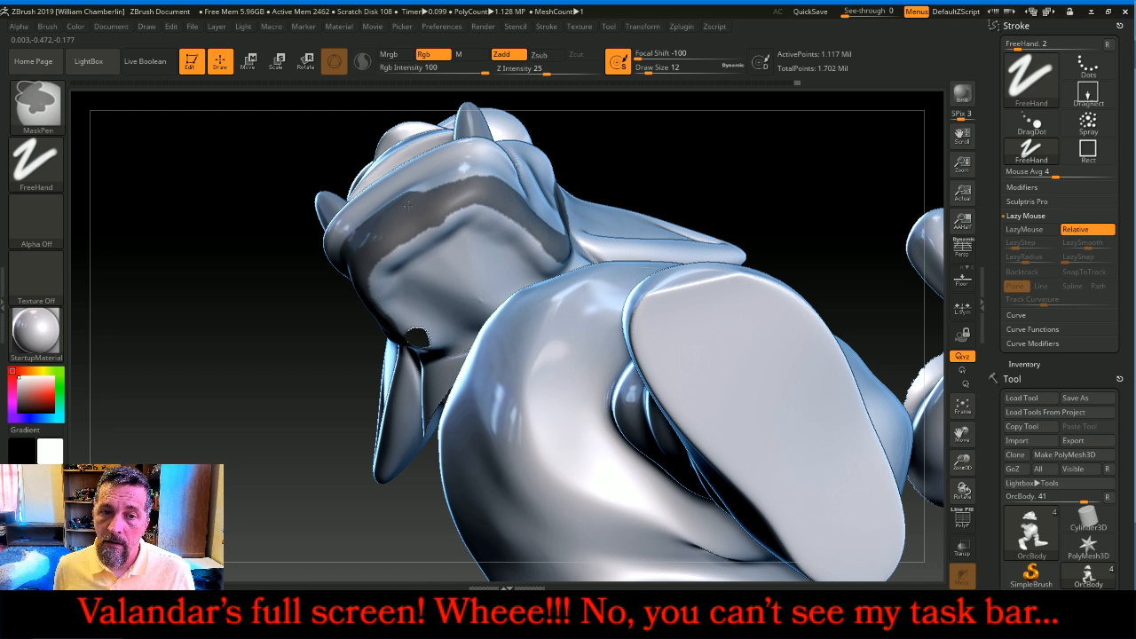
{"action": "left_click_drag", "start_coordinate": [675, 177], "coordinate": [754, 219]}
{"action": "key", "text": "ctrl"}
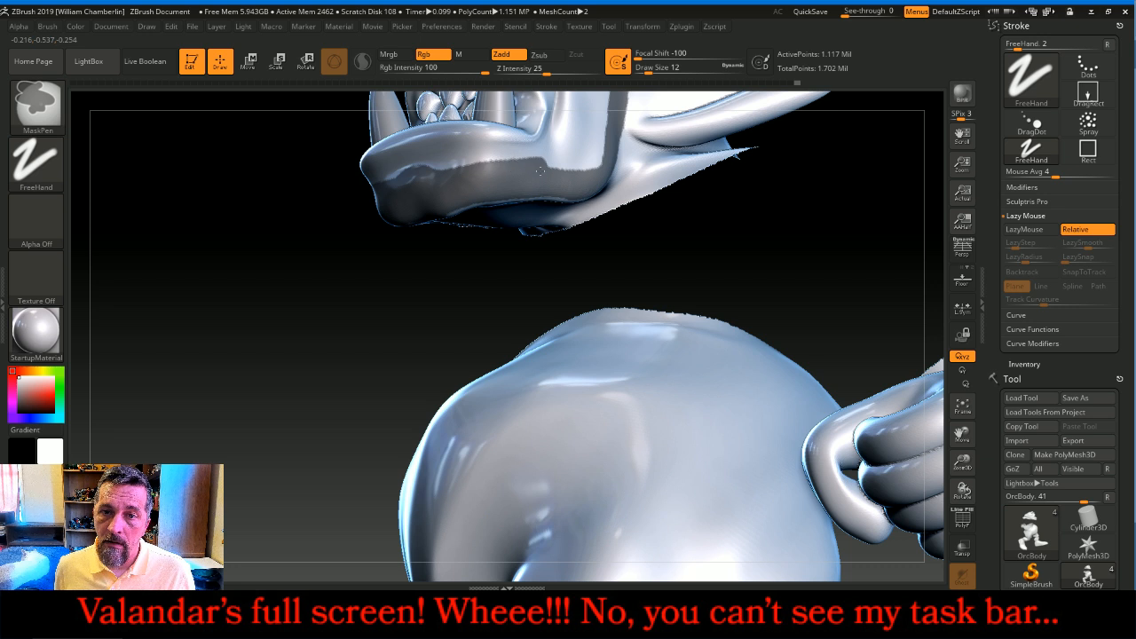
- Mask the opposite cheek as a solid vertical band from below the eye to the jaw and square off its upper end
{"action": "left_click_drag", "start_coordinate": [758, 248], "coordinate": [763, 254]}
{"action": "left_click_drag", "start_coordinate": [962, 433], "coordinate": [938, 475]}
{"action": "key", "text": "ctrl"}
{"action": "mouse_move", "coordinate": [576, 222]}
{"action": "left_mouse_down", "text": "ctrl"}
{"action": "mouse_move", "coordinate": [536, 203]}
{"action": "mouse_move", "coordinate": [512, 247]}
{"action": "mouse_move", "coordinate": [501, 296]}
{"action": "mouse_move", "coordinate": [524, 252]}
{"action": "mouse_move", "coordinate": [532, 310]}
{"action": "left_mouse_up", "text": "ctrl"}
{"action": "mouse_move", "coordinate": [666, 408]}
{"action": "left_mouse_down"}
{"action": "mouse_move", "coordinate": [736, 395]}
{"action": "mouse_move", "coordinate": [621, 398]}
{"action": "mouse_move", "coordinate": [618, 386]}
{"action": "mouse_move", "coordinate": [670, 411]}
{"action": "mouse_move", "coordinate": [650, 391]}
{"action": "left_mouse_up"}
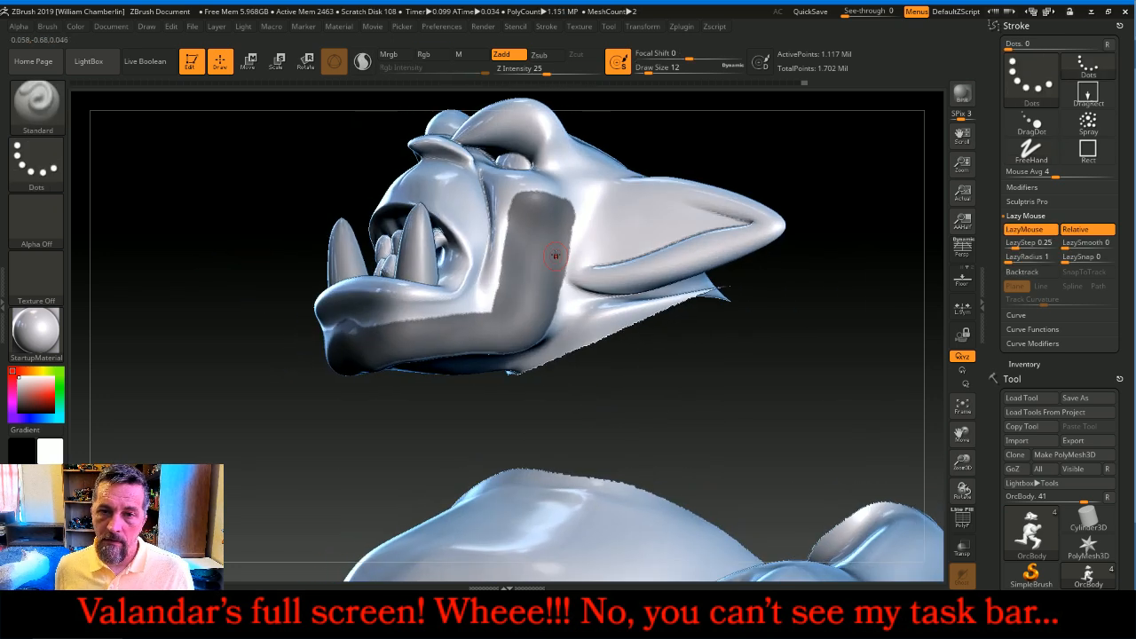
{"action": "key", "text": "ctrl"}
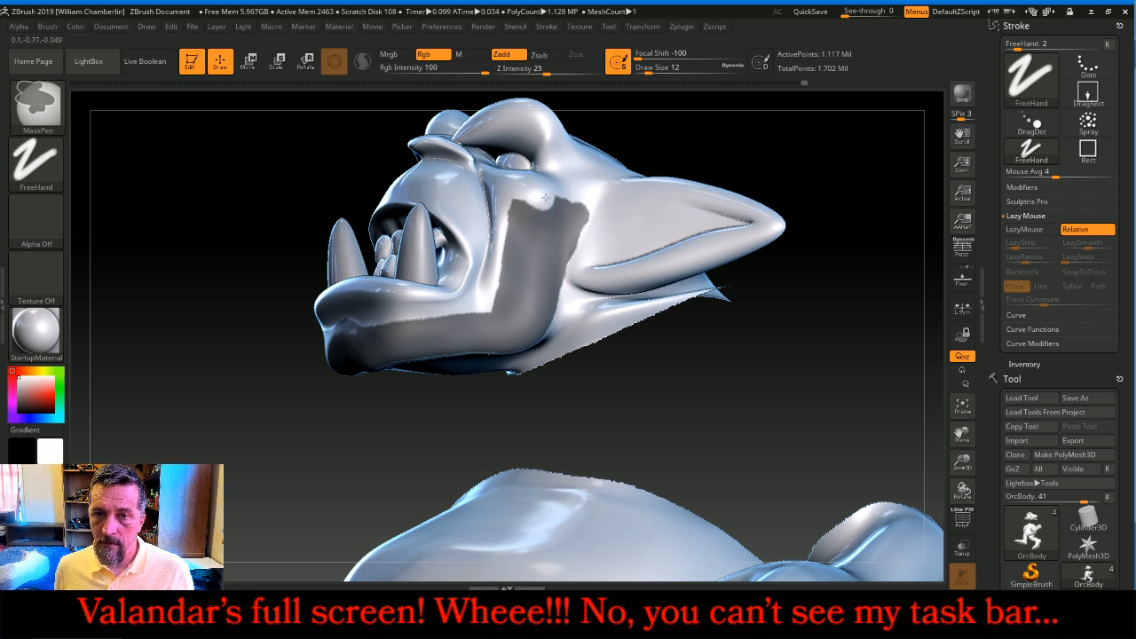
- Even out the mask's upper edge across the front of the chin below the lower lip
{"action": "left_click_drag", "start_coordinate": [816, 361], "coordinate": [707, 332]}
{"action": "key", "text": "ctrl"}
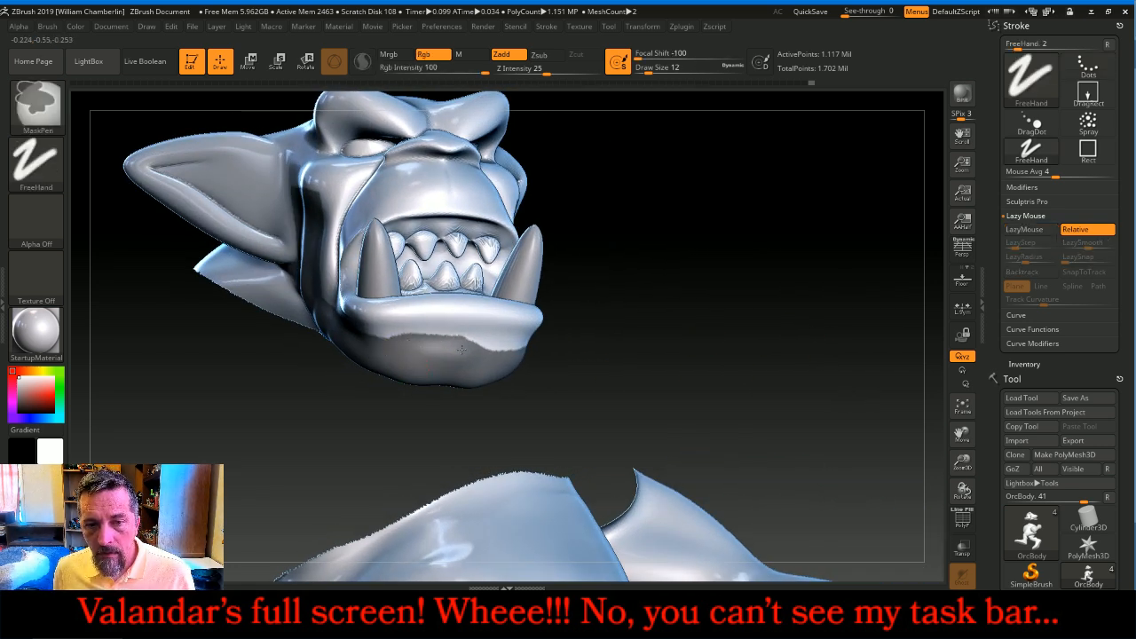
{"action": "left_click_drag", "start_coordinate": [779, 326], "coordinate": [451, 323]}
{"action": "key", "text": "ctrl"}
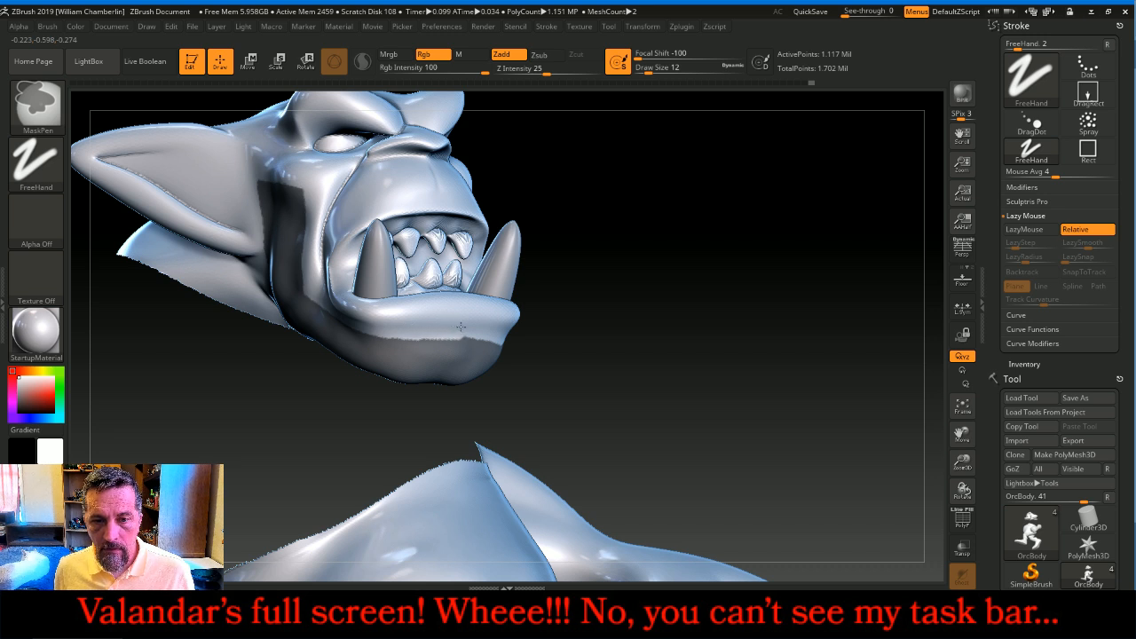
{"action": "left_click_drag", "start_coordinate": [764, 289], "coordinate": [767, 290]}
- Extract the masked jaw area with a thickness of 0.02 and accept it as a new subtool
{"action": "left_click_drag", "start_coordinate": [1127, 325], "coordinate": [1122, 149]}
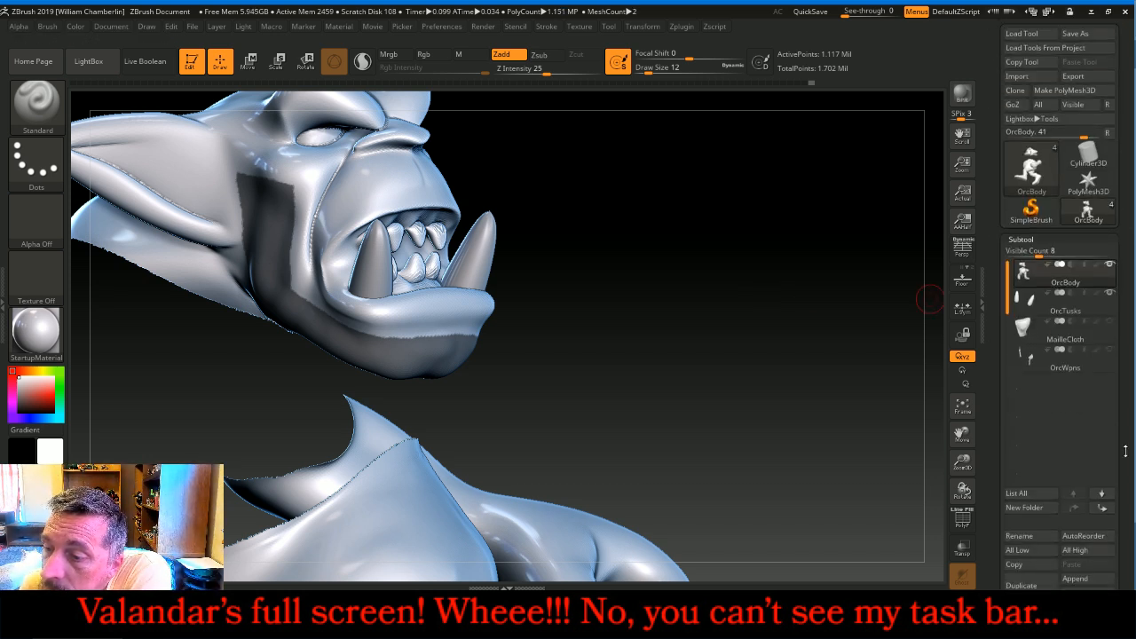
{"action": "left_click_drag", "start_coordinate": [1126, 451], "coordinate": [1131, 363]}
{"action": "left_click", "coordinate": [1062, 493]}
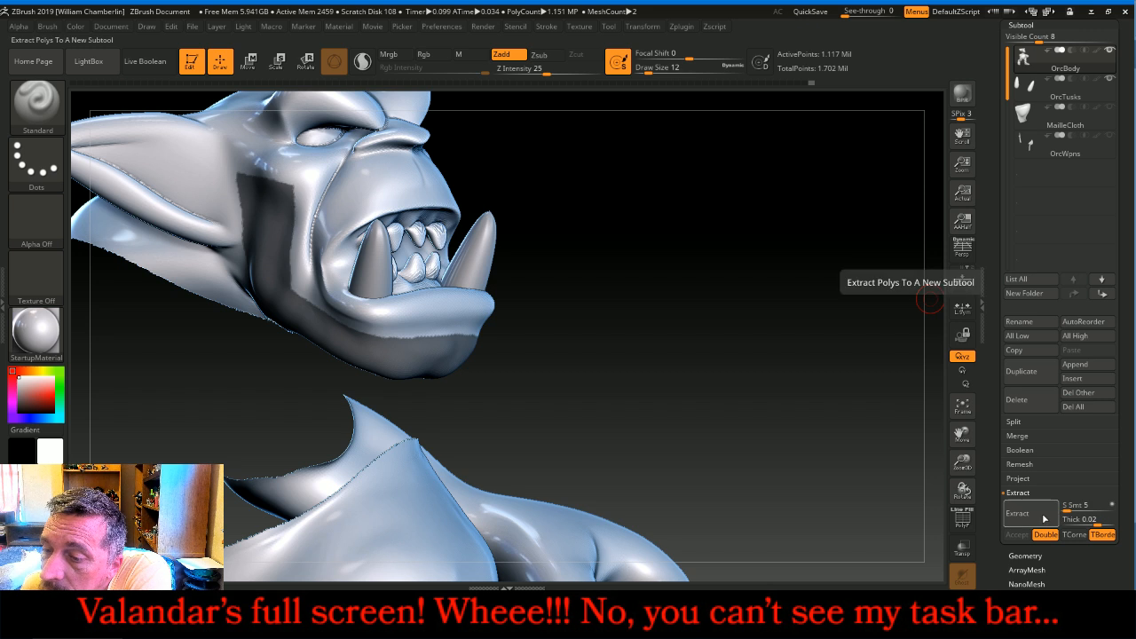
{"action": "left_click", "coordinate": [1030, 518]}
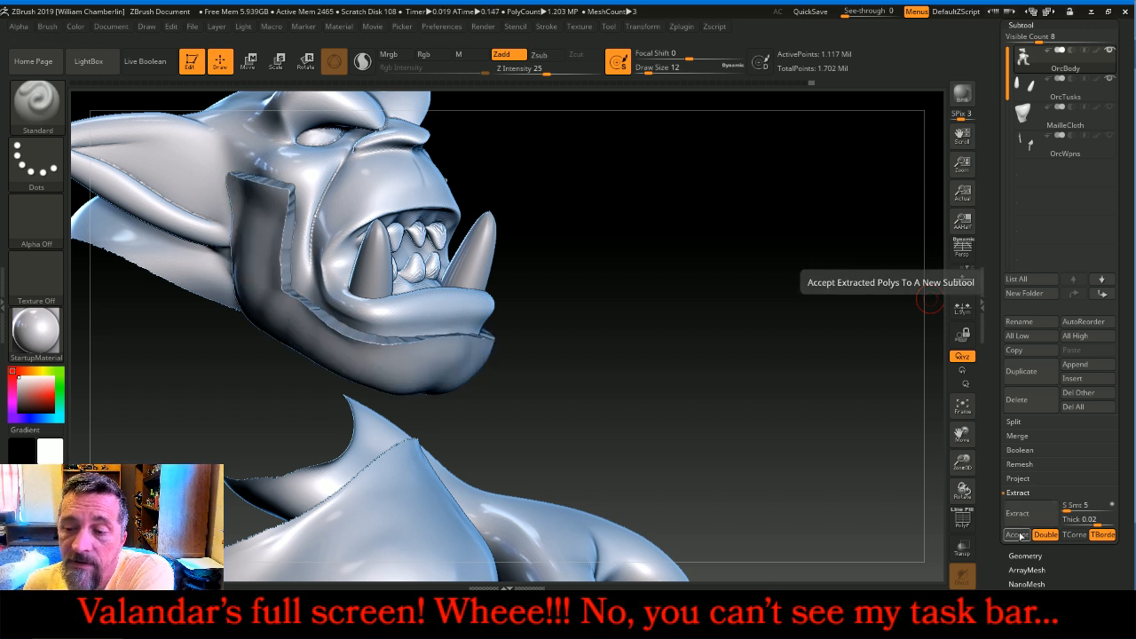
{"action": "left_click", "coordinate": [1018, 535]}
- Clear the mask and make the extracted jaw piece the active subtool
{"action": "left_click_drag", "start_coordinate": [783, 275], "coordinate": [837, 343], "text": "ctrl"}
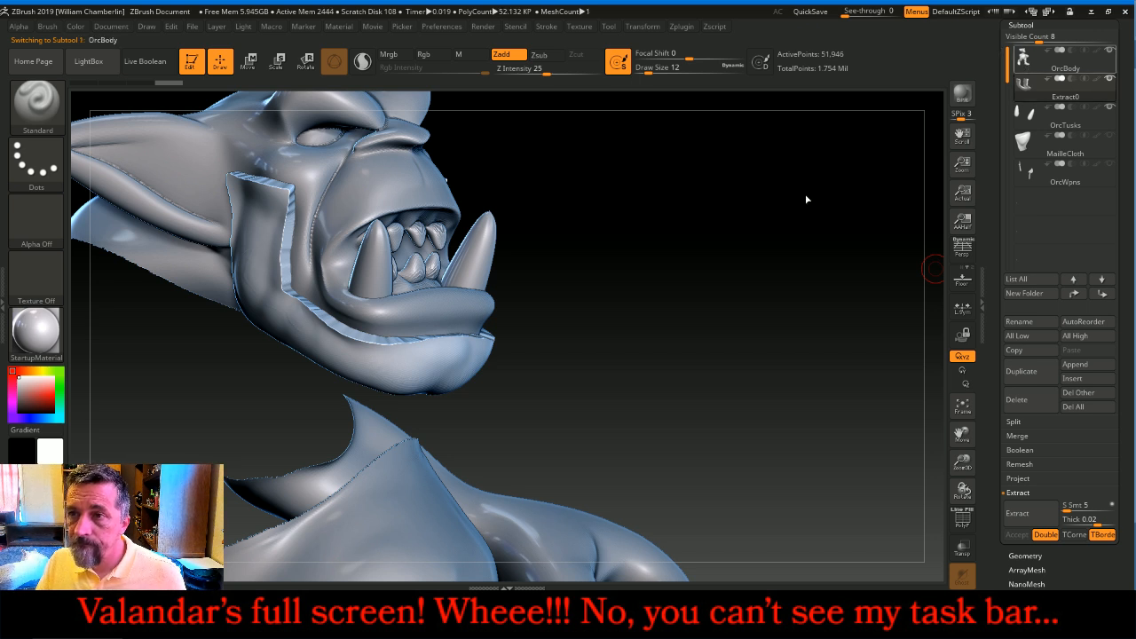
{"action": "left_click", "coordinate": [1029, 87]}
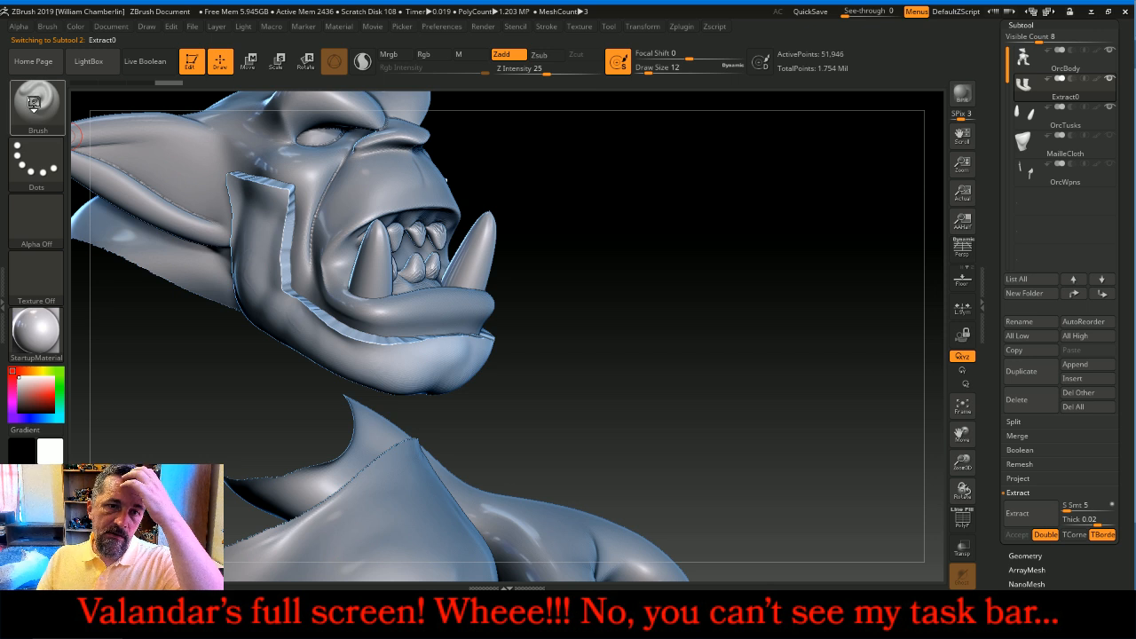
{"action": "scroll", "coordinate": [1131, 302], "scroll_direction": "down", "scroll_amount": 5}
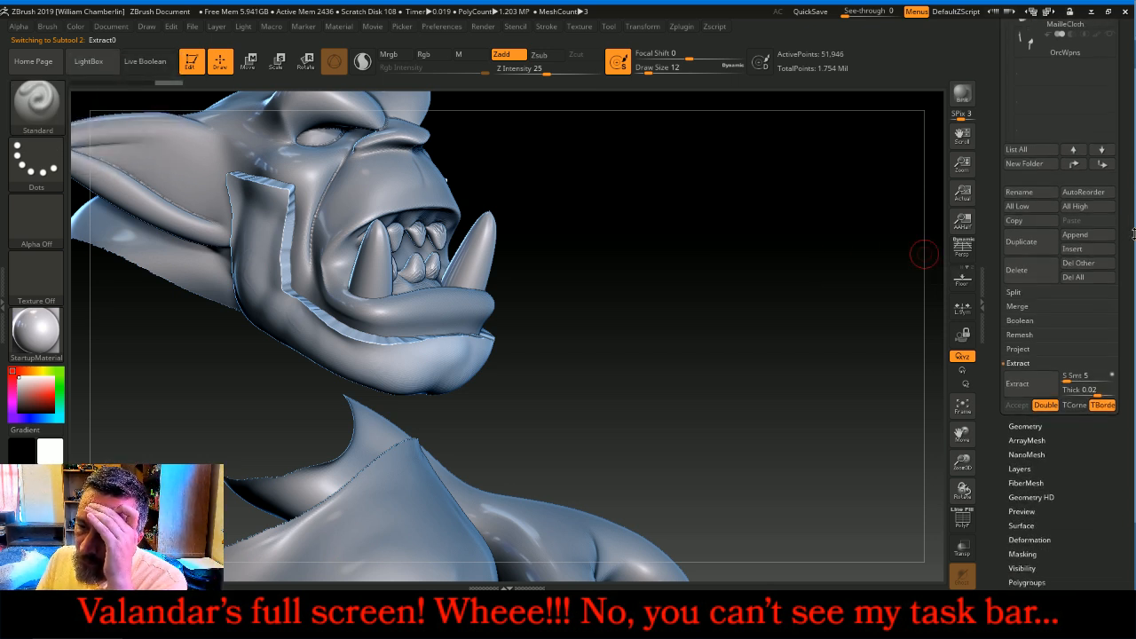
- Switch to the Move brush with draw size 33 and focal shift 38
{"action": "left_click", "coordinate": [31, 105]}
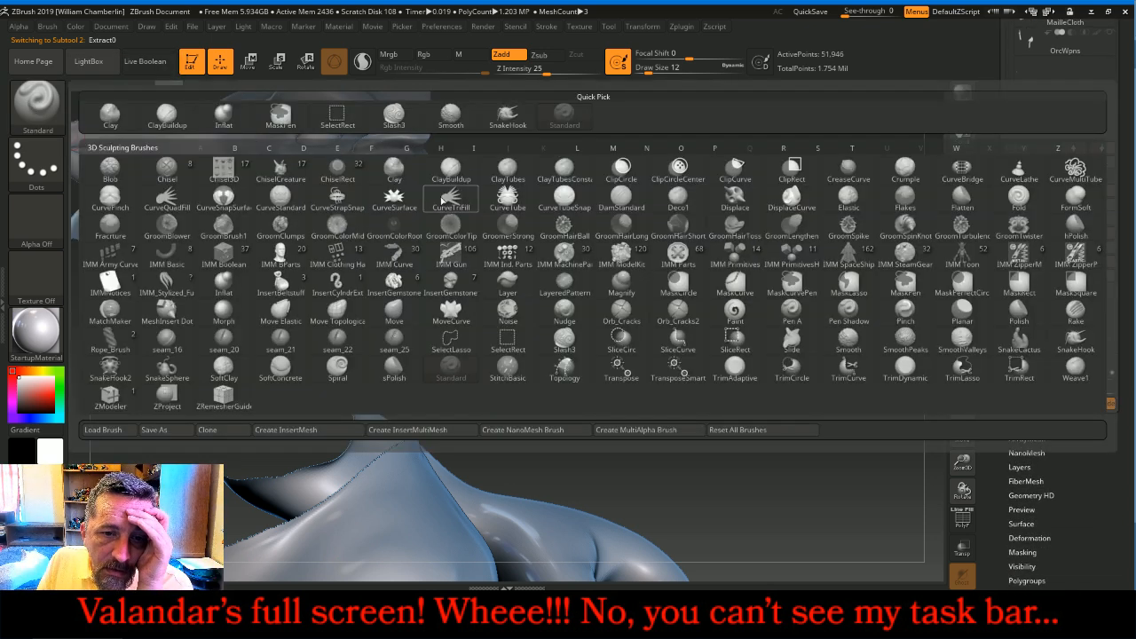
{"action": "left_click", "coordinate": [401, 314]}
{"action": "key", "text": "b"}
{"action": "key", "text": "m"}
{"action": "key", "text": "v"}
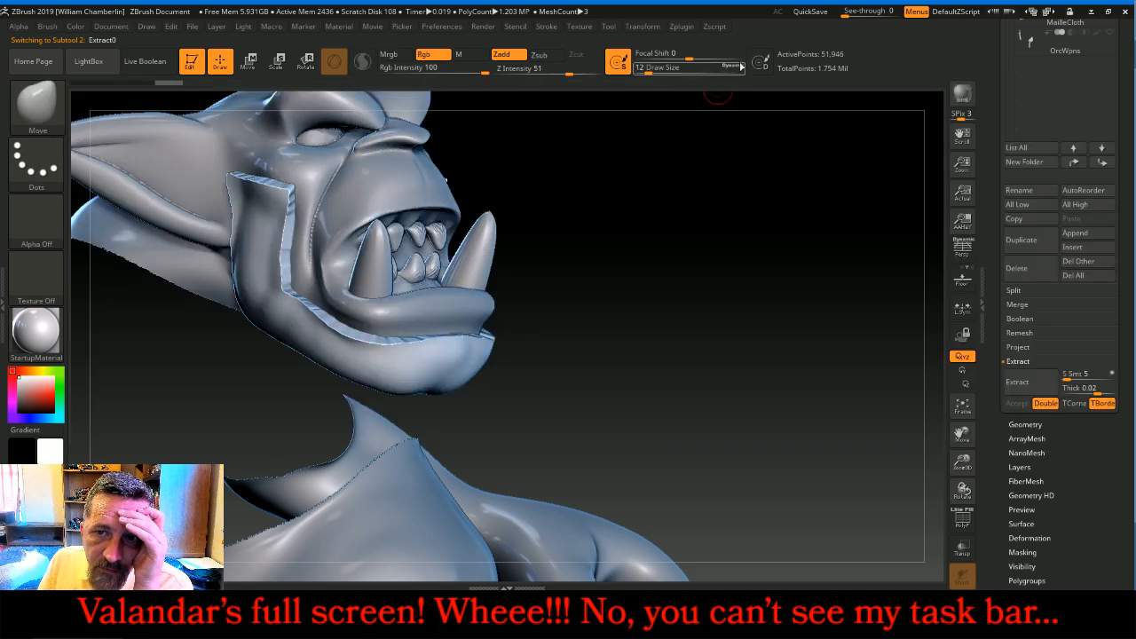
{"action": "mouse_move", "coordinate": [658, 68]}
{"action": "left_mouse_down"}
{"action": "mouse_move", "coordinate": [710, 52]}
{"action": "mouse_move", "coordinate": [656, 73]}
{"action": "left_mouse_up"}
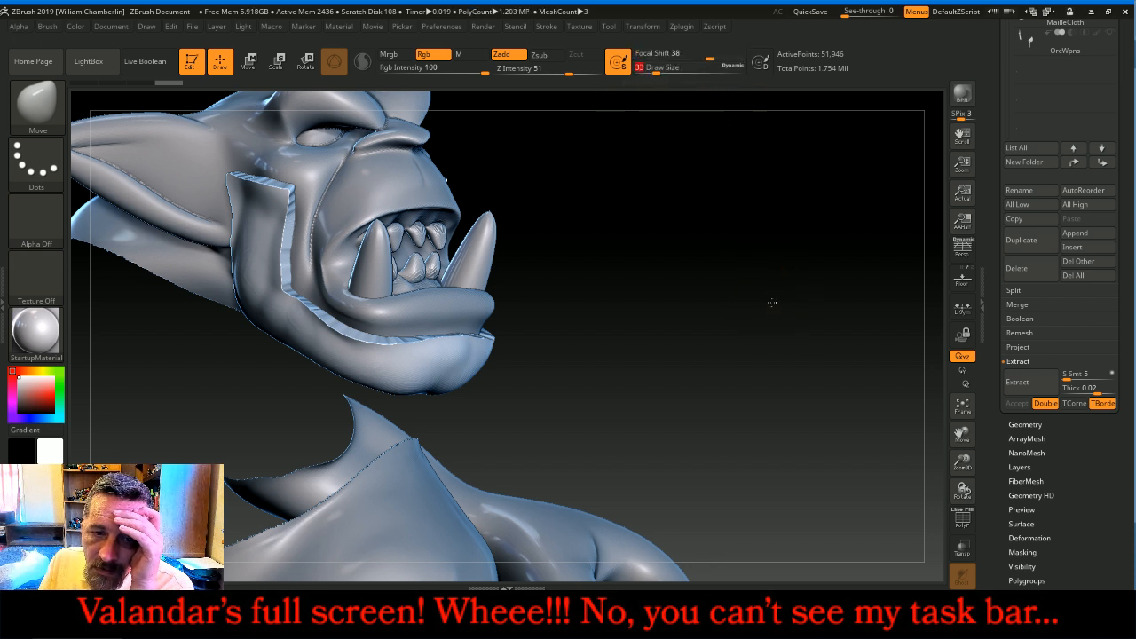
- Try pulling a point up from the jaw piece's upper edge near the tusk, and undo it
{"action": "left_click_drag", "start_coordinate": [772, 303], "coordinate": [766, 289]}
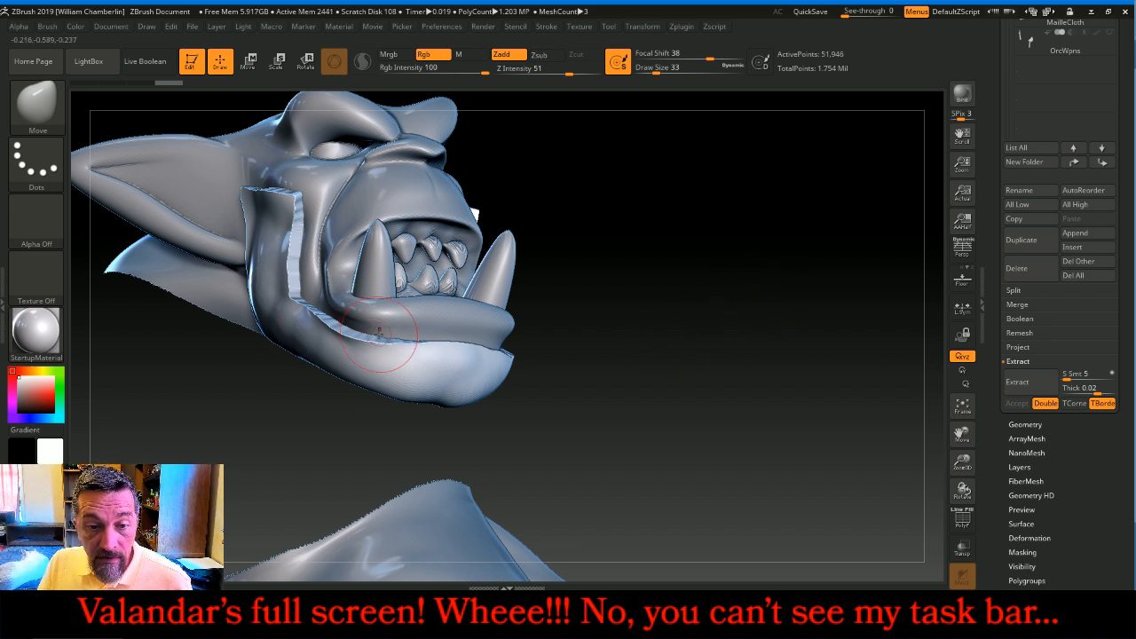
{"action": "left_click_drag", "start_coordinate": [378, 328], "coordinate": [382, 291]}
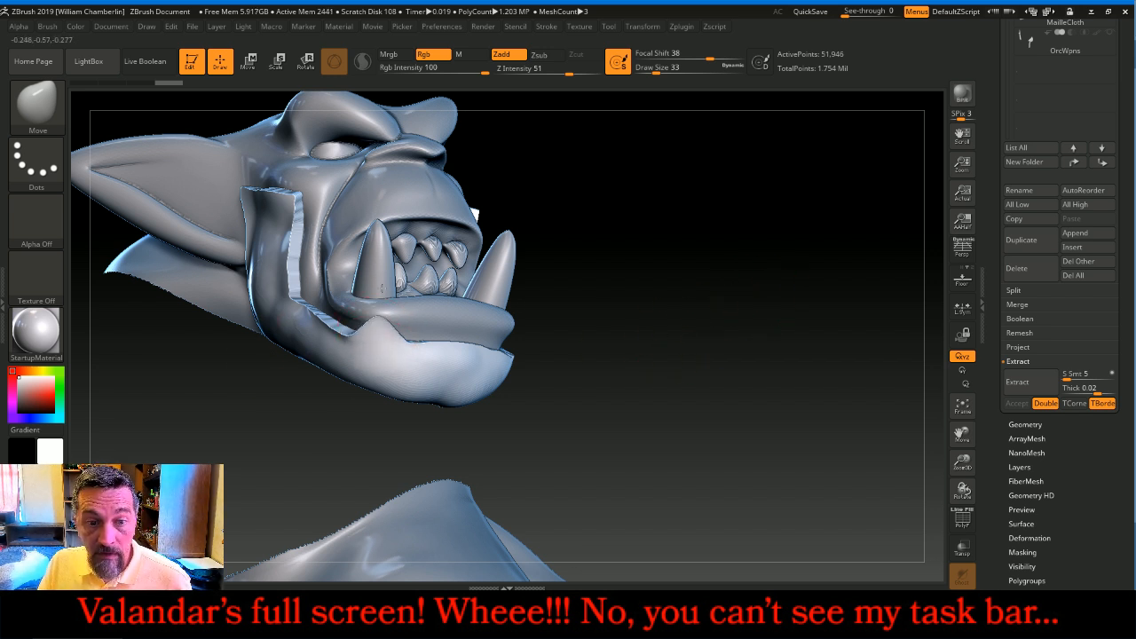
{"action": "key", "text": "ctrl+z"}
- Pull the jaw piece's upper edge into a row of tooth-like points around the front and sides with the Move brush
{"action": "left_click_drag", "start_coordinate": [825, 418], "coordinate": [837, 291]}
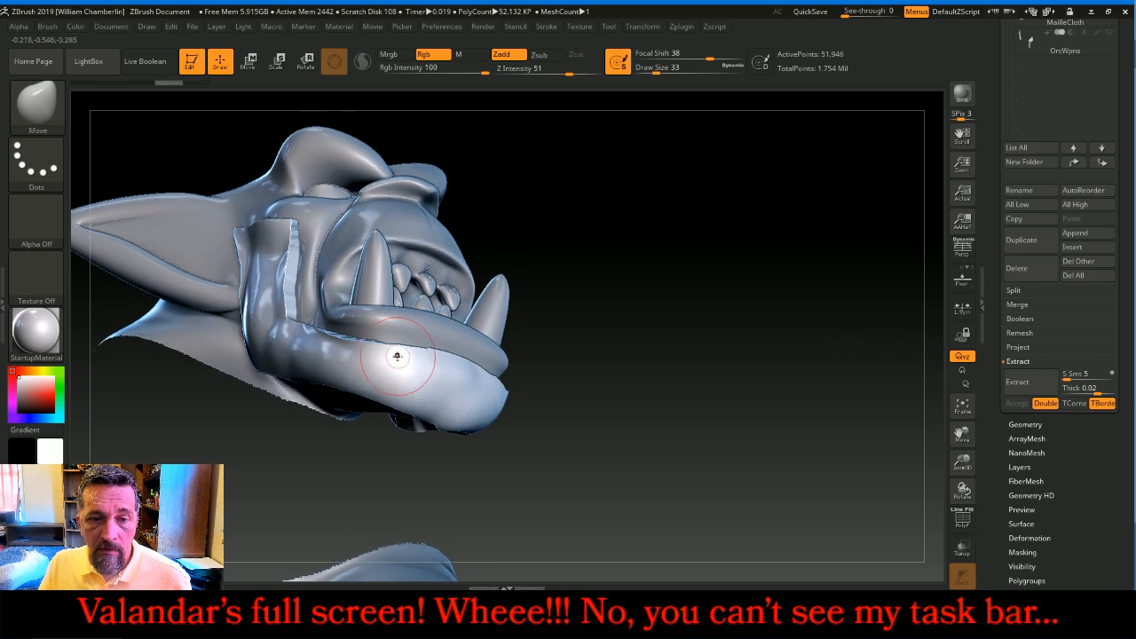
{"action": "left_click_drag", "start_coordinate": [373, 348], "coordinate": [387, 321]}
{"action": "left_click_drag", "start_coordinate": [387, 277], "coordinate": [387, 270]}
{"action": "left_click_drag", "start_coordinate": [754, 400], "coordinate": [634, 390]}
{"action": "left_click_drag", "start_coordinate": [449, 361], "coordinate": [444, 325]}
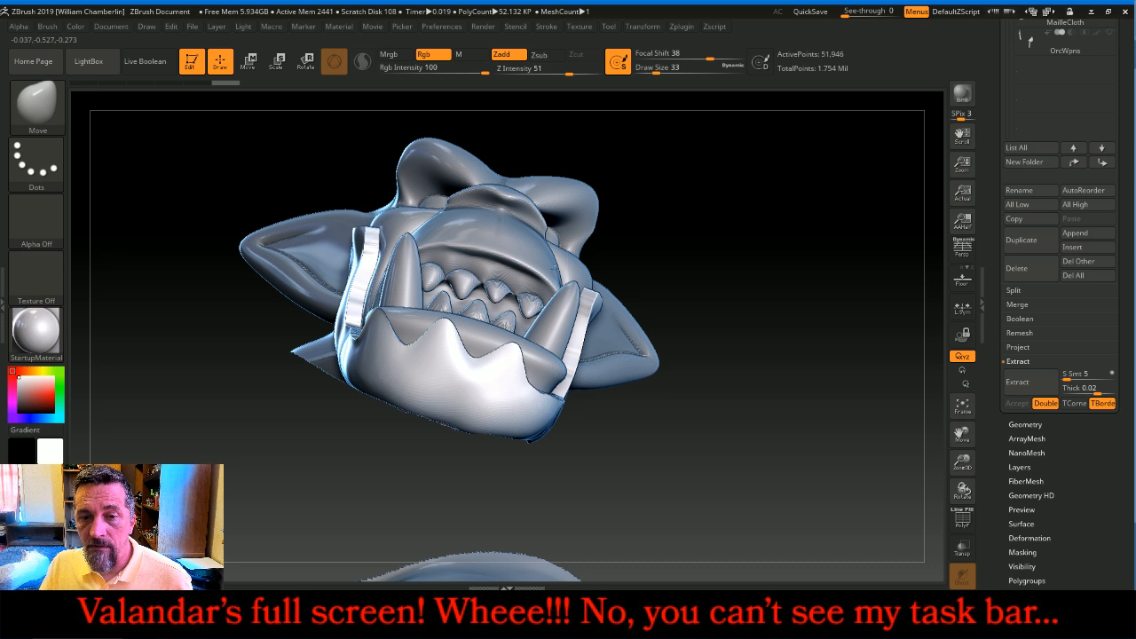
{"action": "left_click_drag", "start_coordinate": [837, 393], "coordinate": [793, 363]}
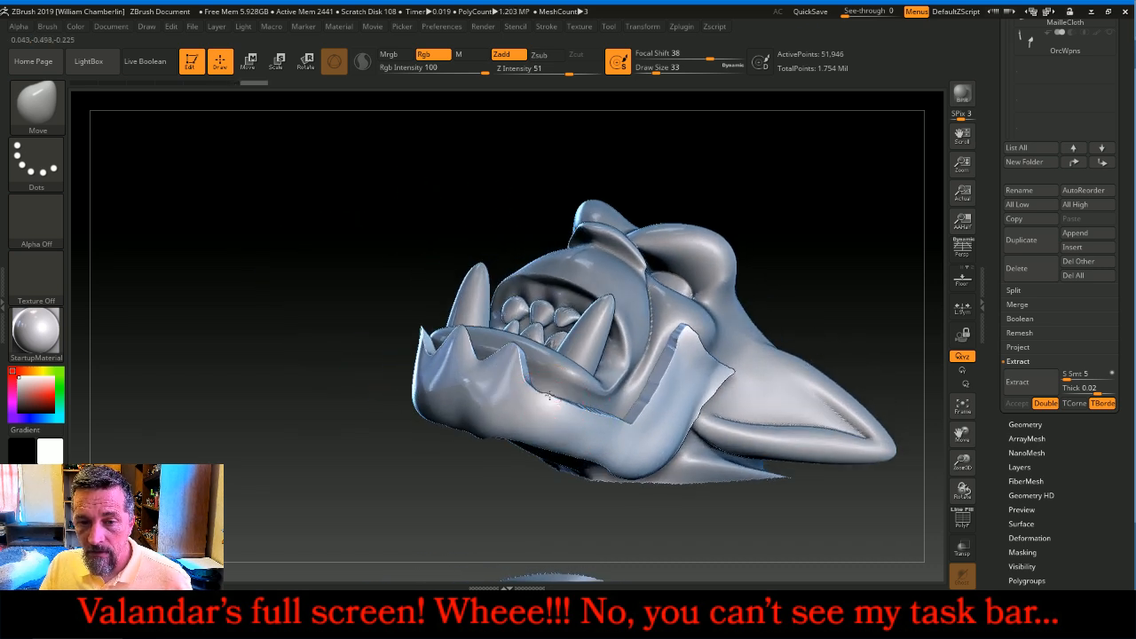
{"action": "mouse_move", "coordinate": [822, 155]}
{"action": "left_mouse_down"}
{"action": "mouse_move", "coordinate": [867, 322]}
{"action": "mouse_move", "coordinate": [753, 287]}
{"action": "left_mouse_up"}
- Switch to the Slash3 brush at Z intensity 3 and stroke along the jaw piece's front rim
{"action": "left_click", "coordinate": [23, 103]}
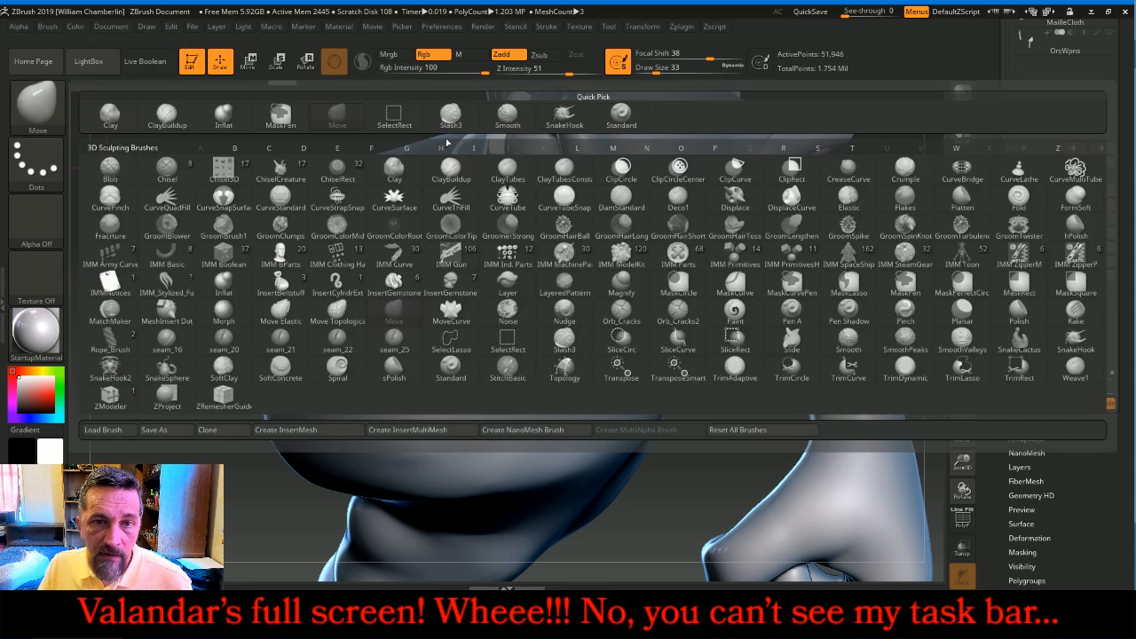
{"action": "left_click", "coordinate": [465, 117]}
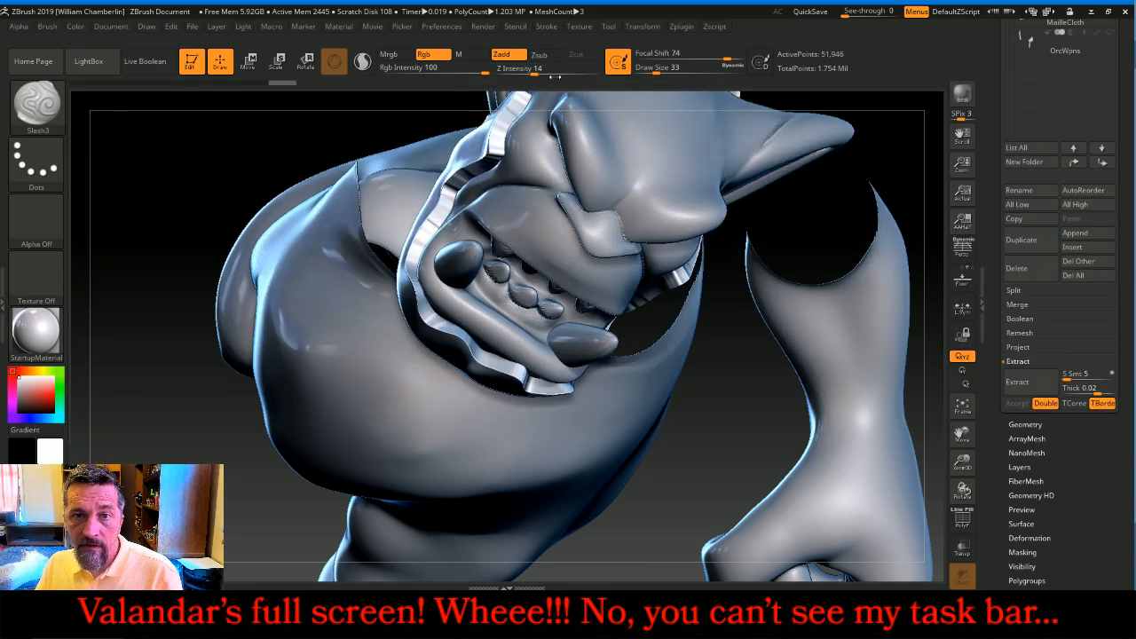
{"action": "left_click_drag", "start_coordinate": [532, 70], "coordinate": [517, 70]}
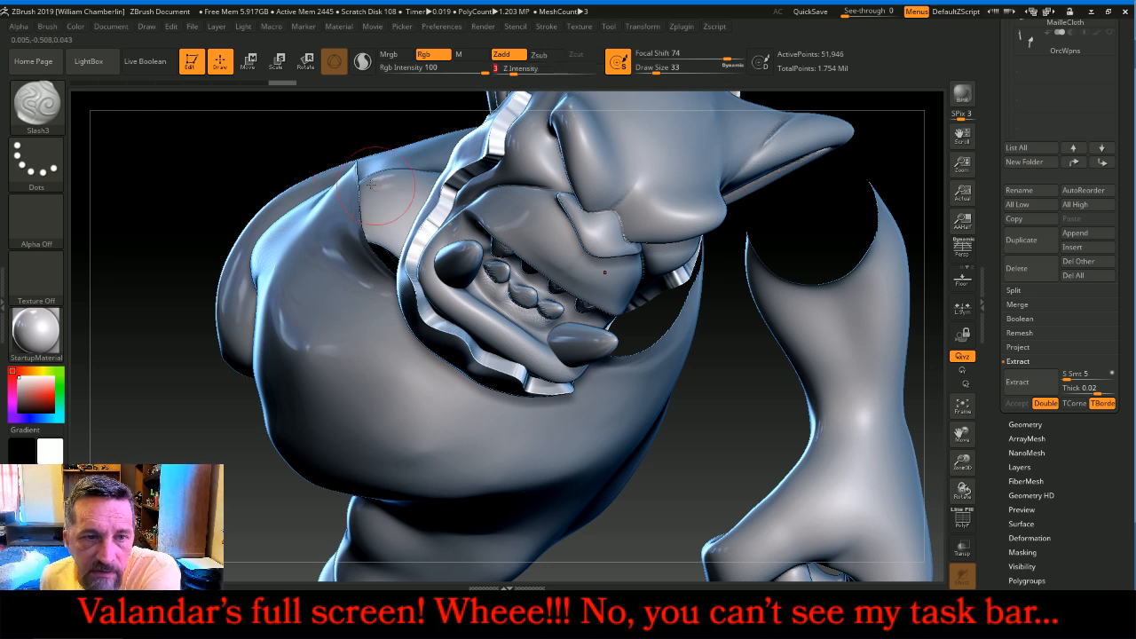
{"action": "left_click_drag", "start_coordinate": [305, 147], "coordinate": [342, 208]}
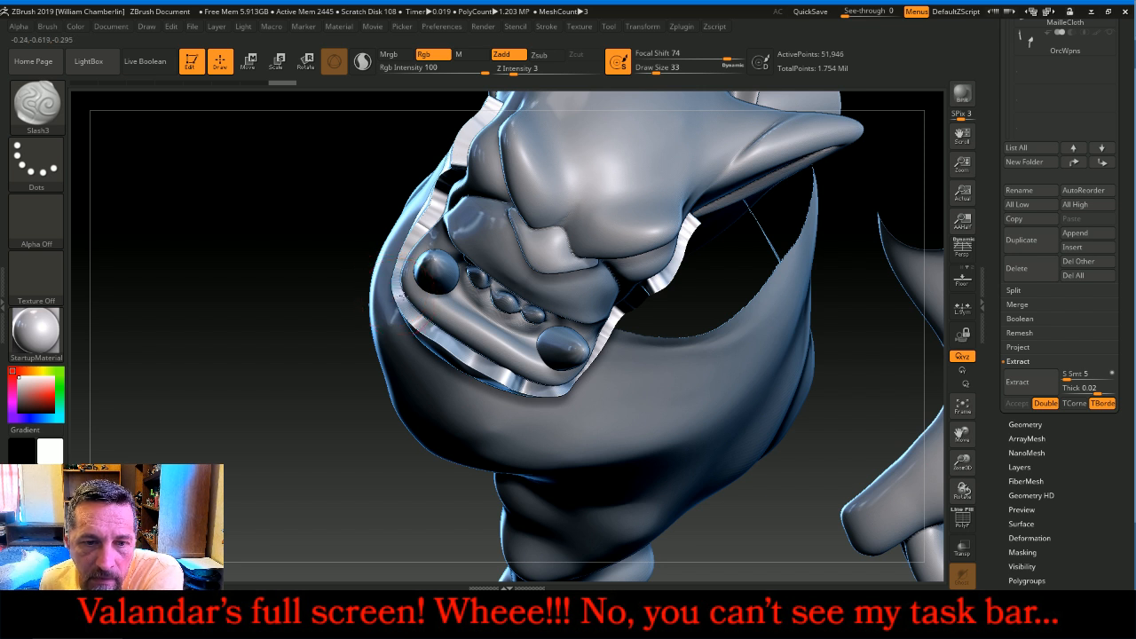
{"action": "left_click_drag", "start_coordinate": [391, 301], "coordinate": [408, 327]}
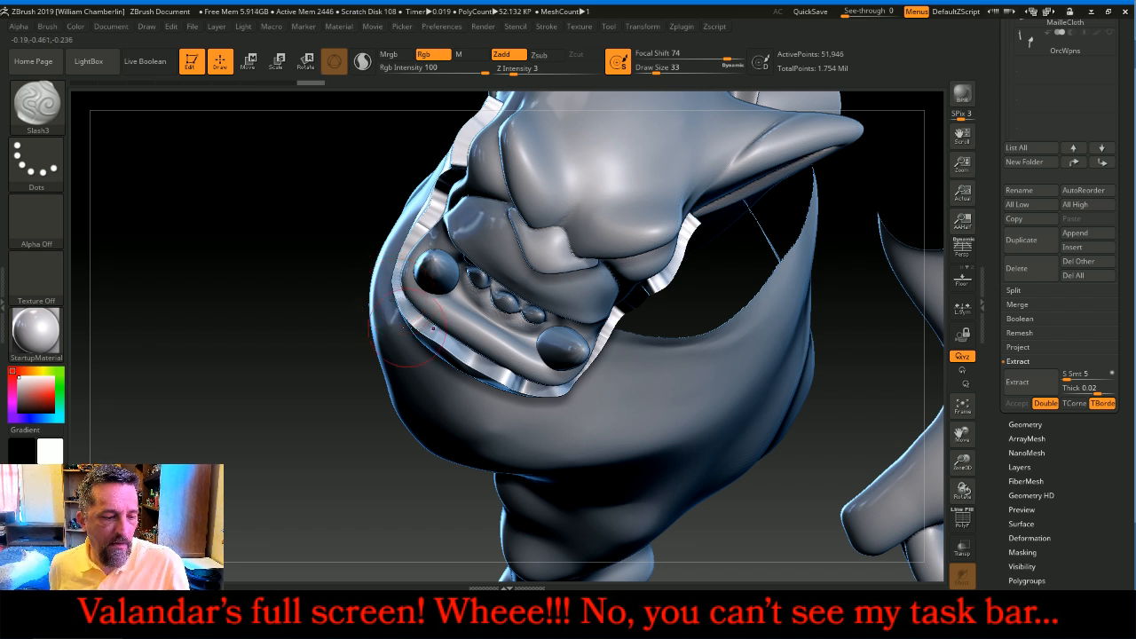
{"action": "left_click_drag", "start_coordinate": [493, 373], "coordinate": [435, 334]}
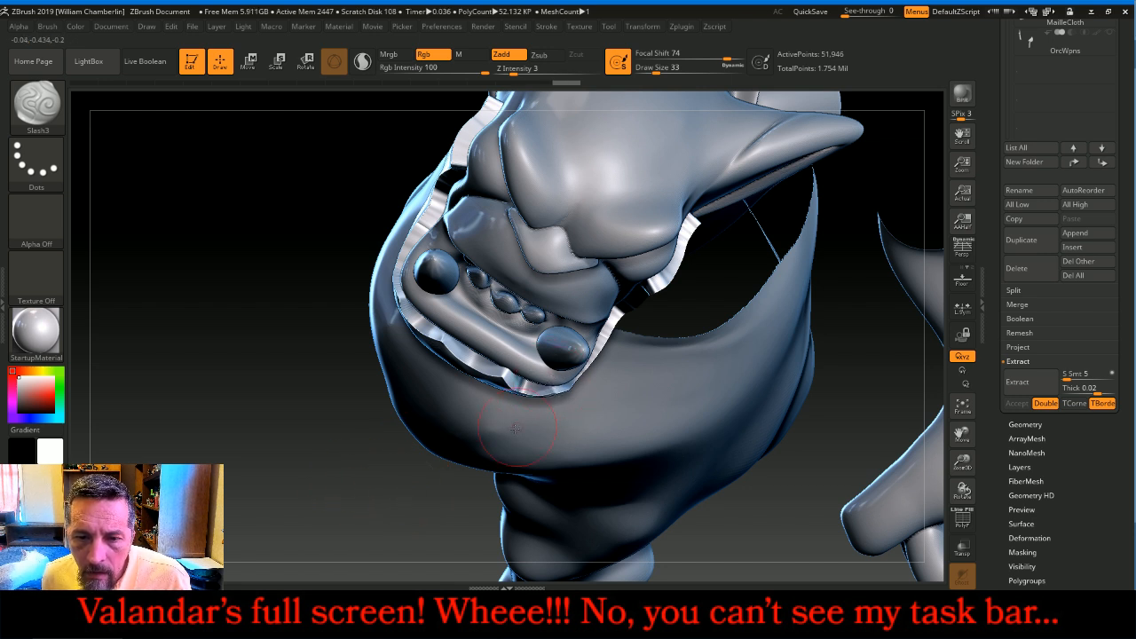
{"action": "left_click_drag", "start_coordinate": [379, 471], "coordinate": [332, 332]}
- ZRemesh the jaw guard with AdaptiveSize set to 100
{"action": "key", "text": "b"}
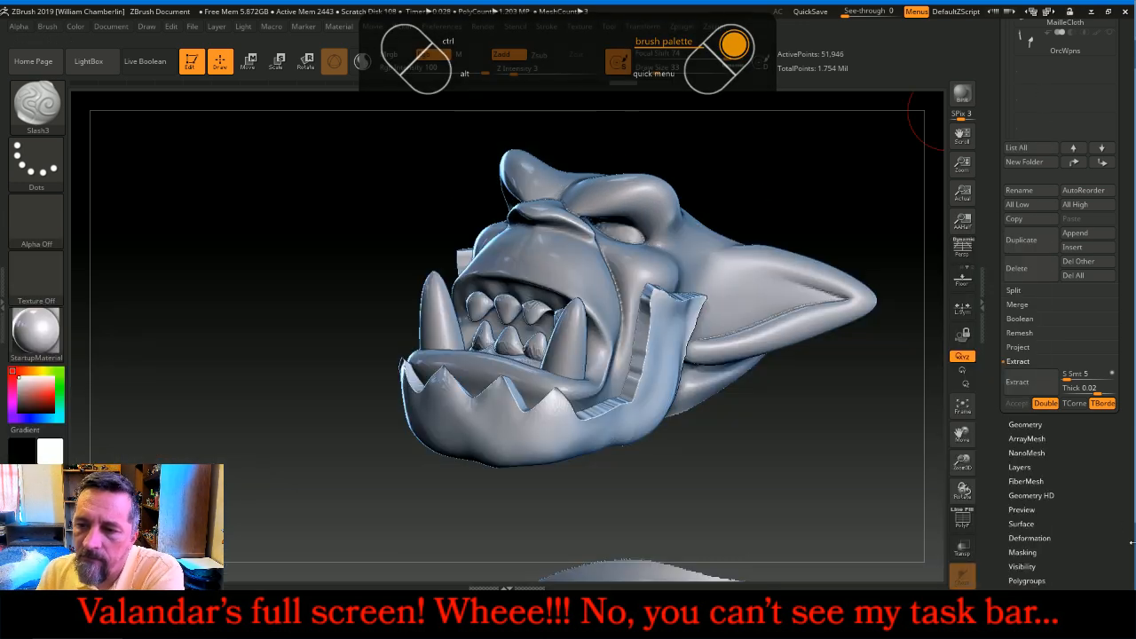
{"action": "left_click", "coordinate": [1033, 425]}
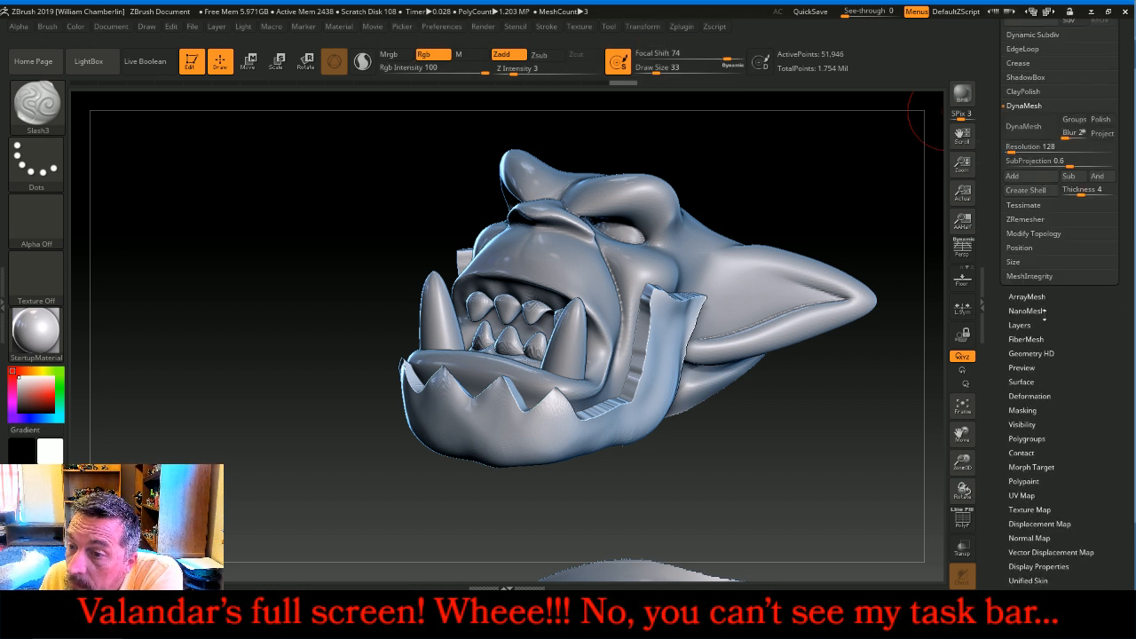
{"action": "left_click", "coordinate": [1027, 219]}
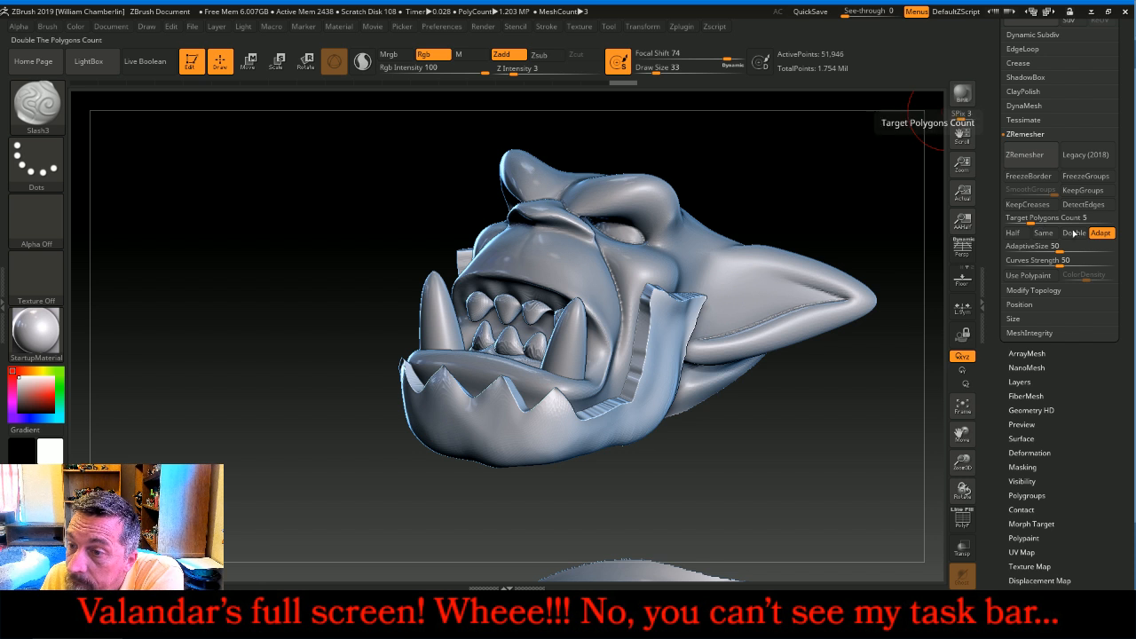
{"action": "left_click_drag", "start_coordinate": [1064, 246], "coordinate": [1131, 239]}
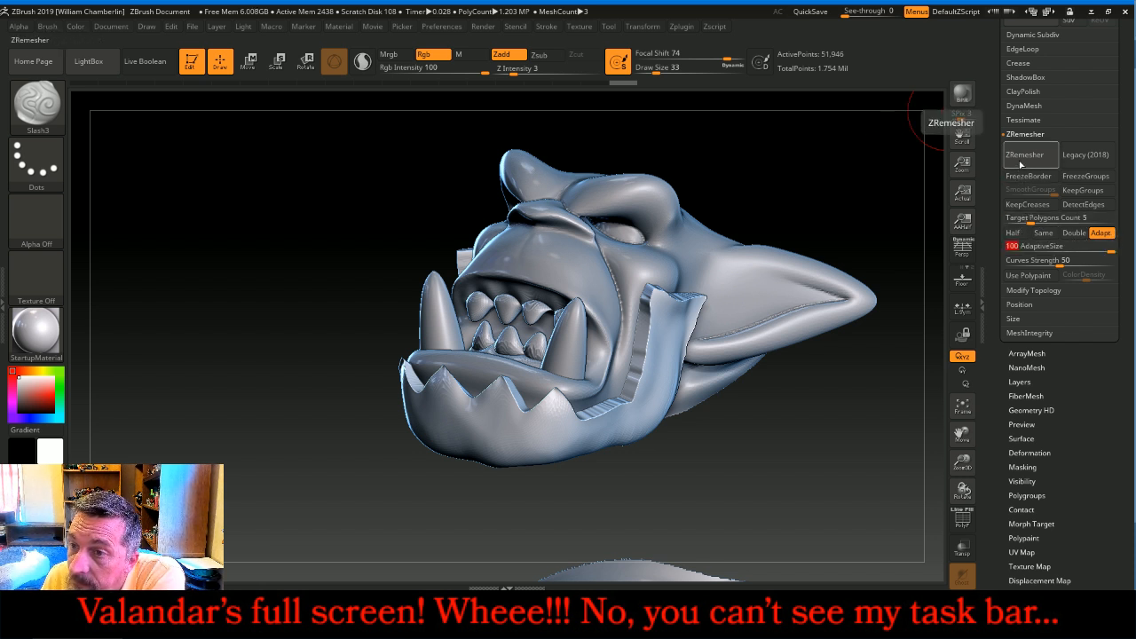
{"action": "left_click", "coordinate": [1020, 163]}
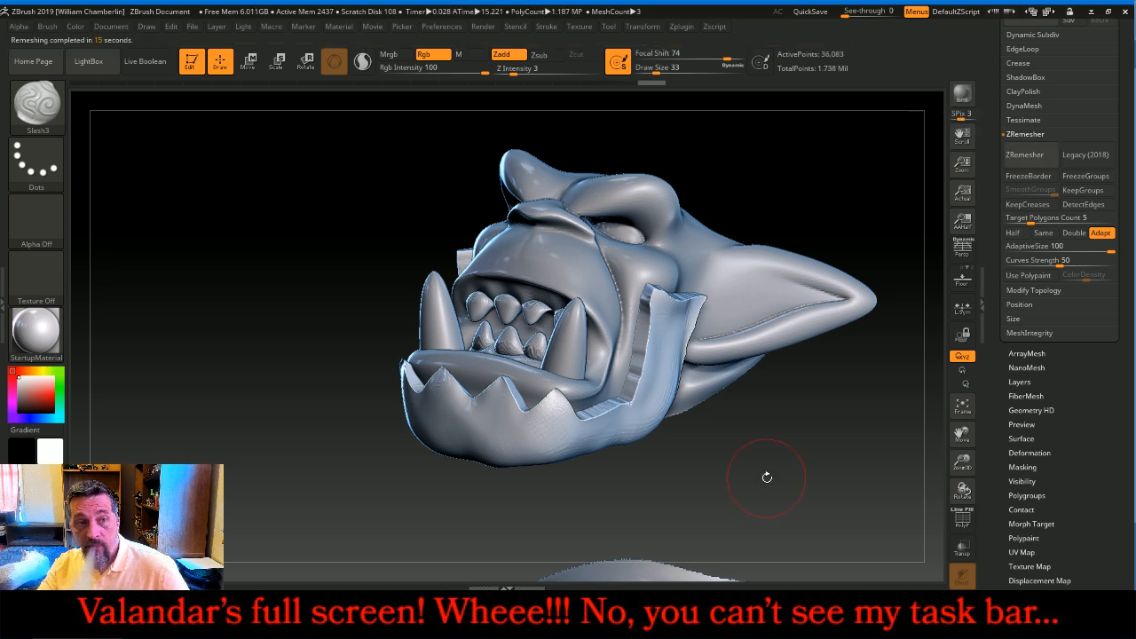
{"action": "left_click_drag", "start_coordinate": [811, 487], "coordinate": [781, 475]}
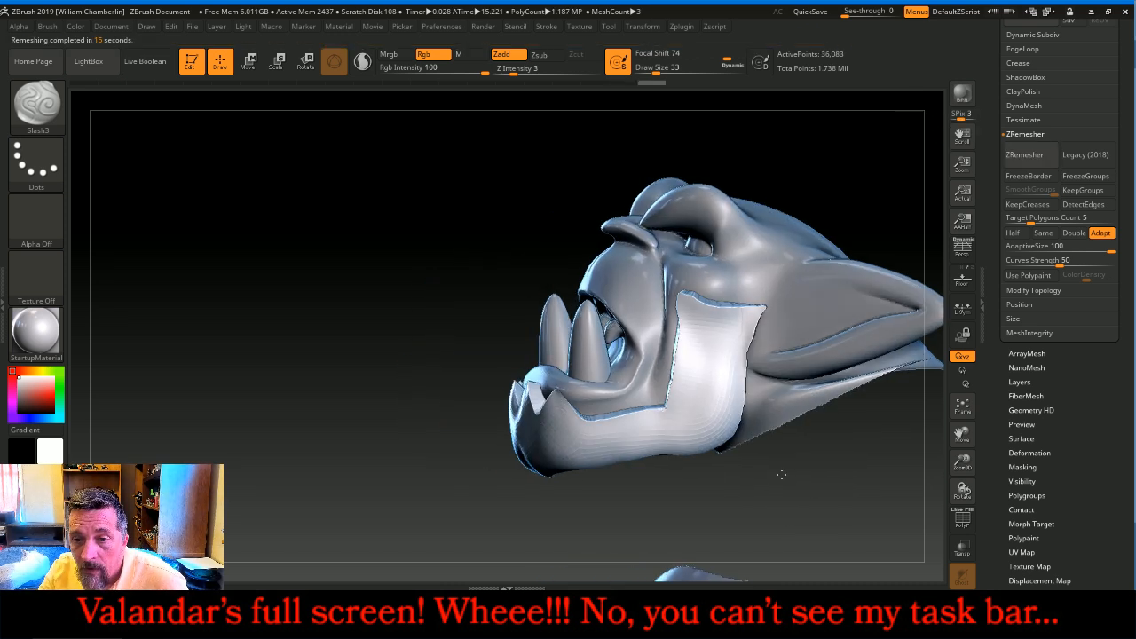
- Load the MalletFast brush from the LightBox Mallet folder and set its Z intensity to 26
{"action": "left_click", "coordinate": [36, 103]}
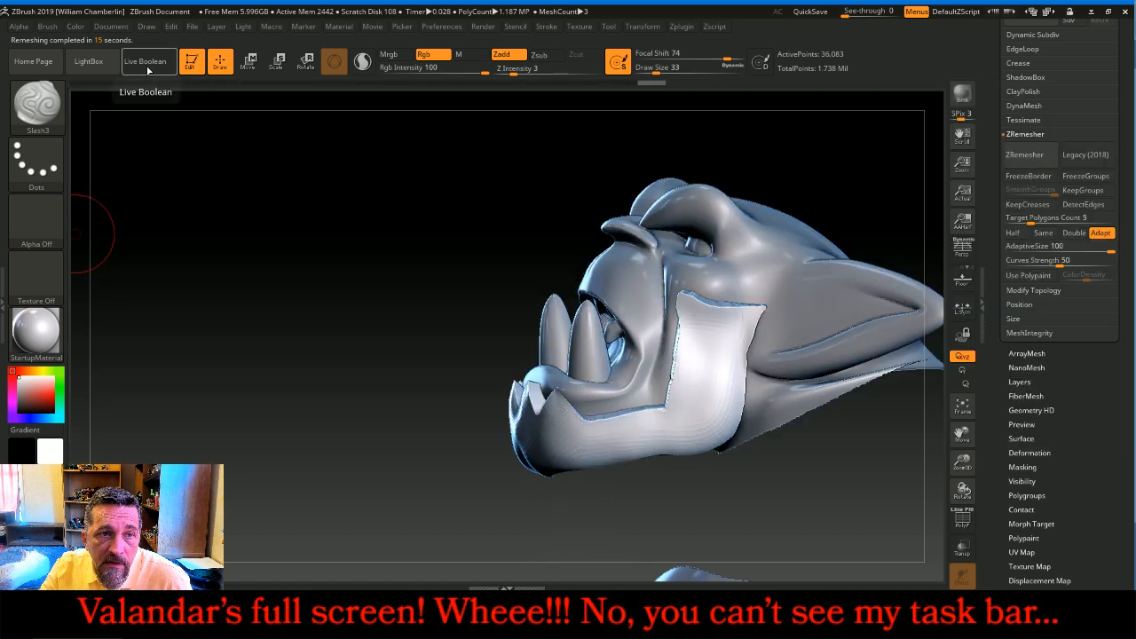
{"action": "left_click", "coordinate": [89, 61]}
{"action": "left_click", "coordinate": [216, 100]}
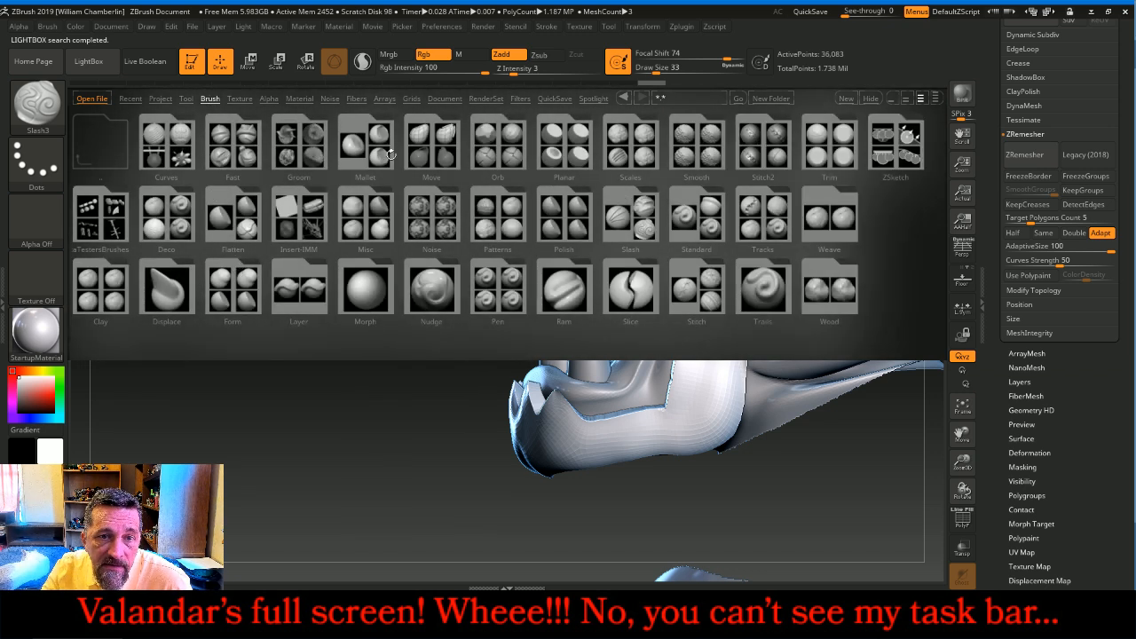
{"action": "double_click", "coordinate": [348, 142]}
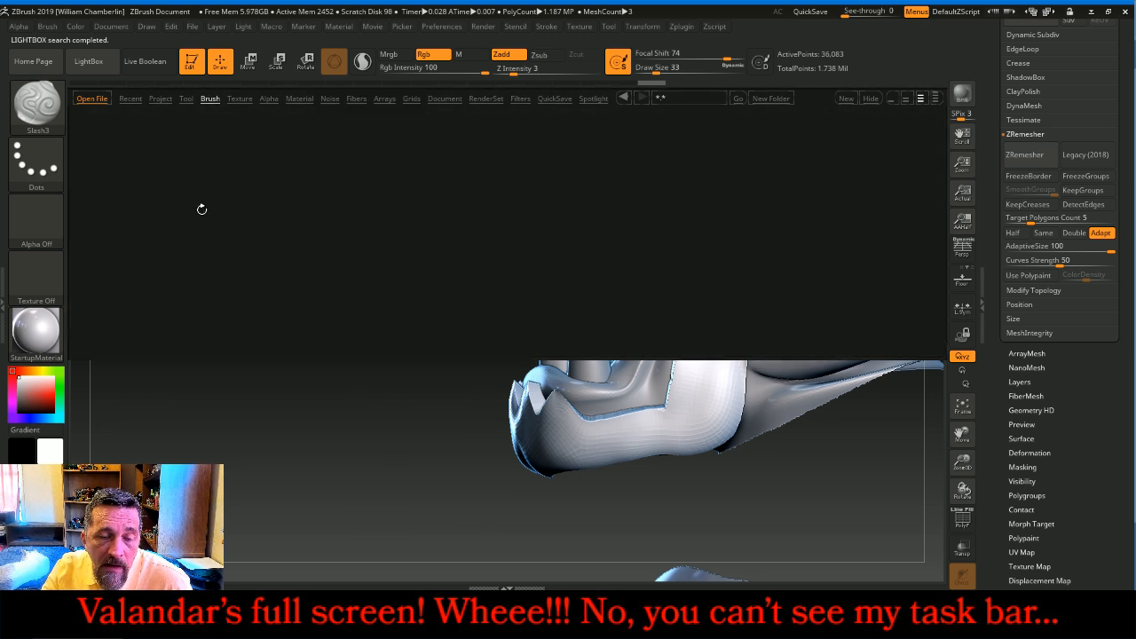
{"action": "double_click", "coordinate": [102, 292]}
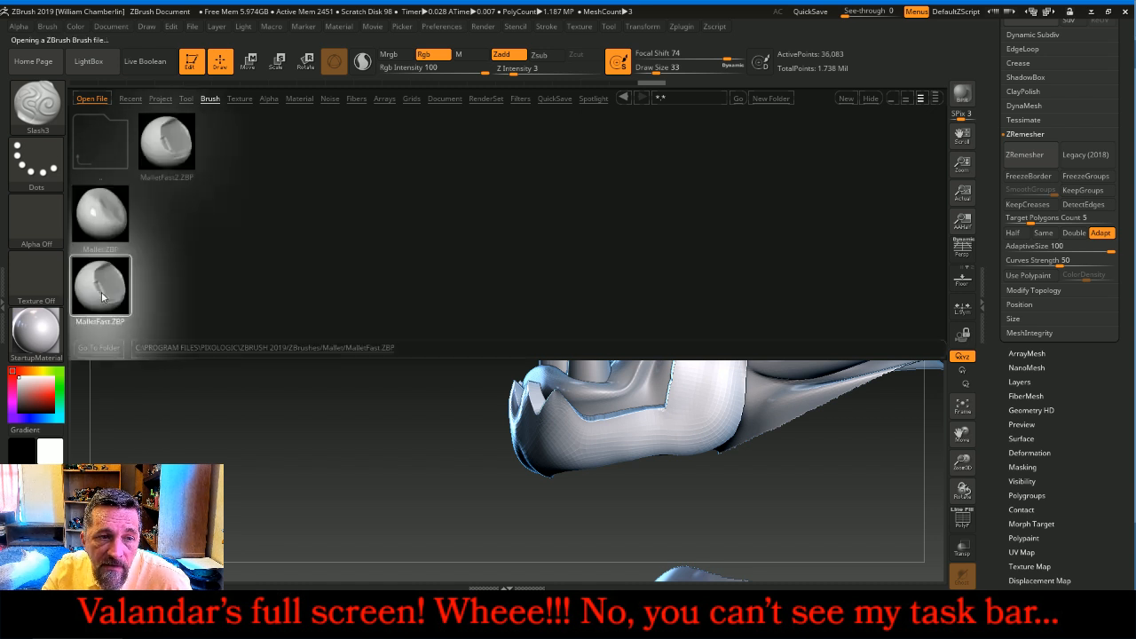
{"action": "left_click", "coordinate": [550, 72]}
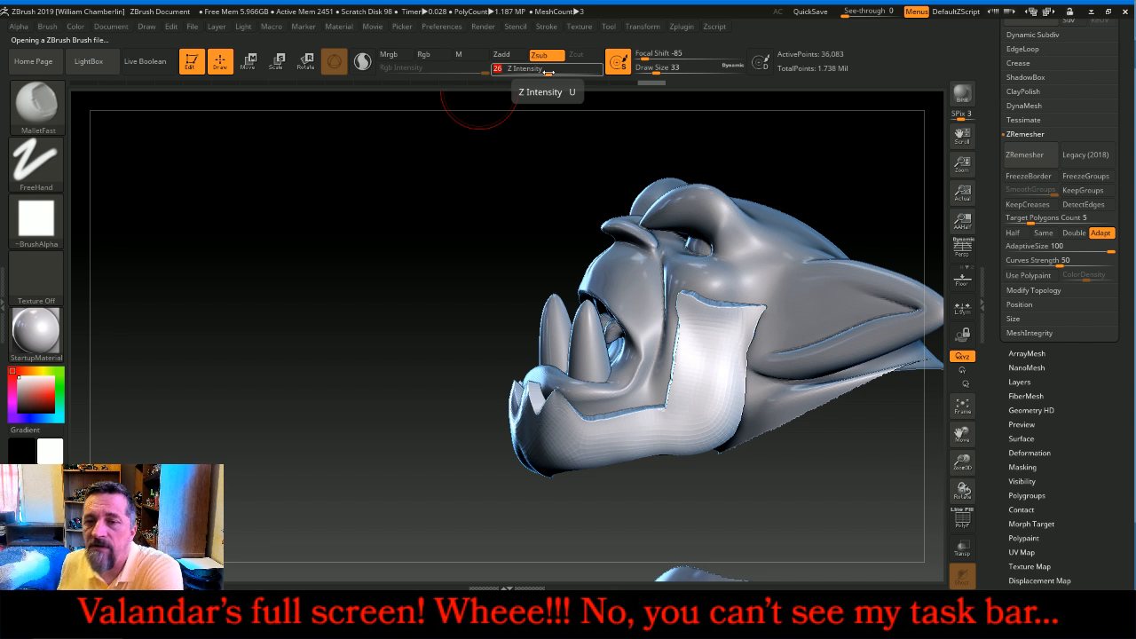
- Try MalletFast strokes on the jaw guard's upper side plate, and undo them
{"action": "mouse_move", "coordinate": [720, 338]}
{"action": "left_mouse_down"}
{"action": "mouse_move", "coordinate": [725, 320]}
{"action": "mouse_move", "coordinate": [712, 323]}
{"action": "left_mouse_up"}
{"action": "mouse_move", "coordinate": [708, 322]}
{"action": "left_mouse_down"}
{"action": "mouse_move", "coordinate": [697, 314]}
{"action": "mouse_move", "coordinate": [693, 326]}
{"action": "mouse_move", "coordinate": [731, 355]}
{"action": "left_mouse_up"}
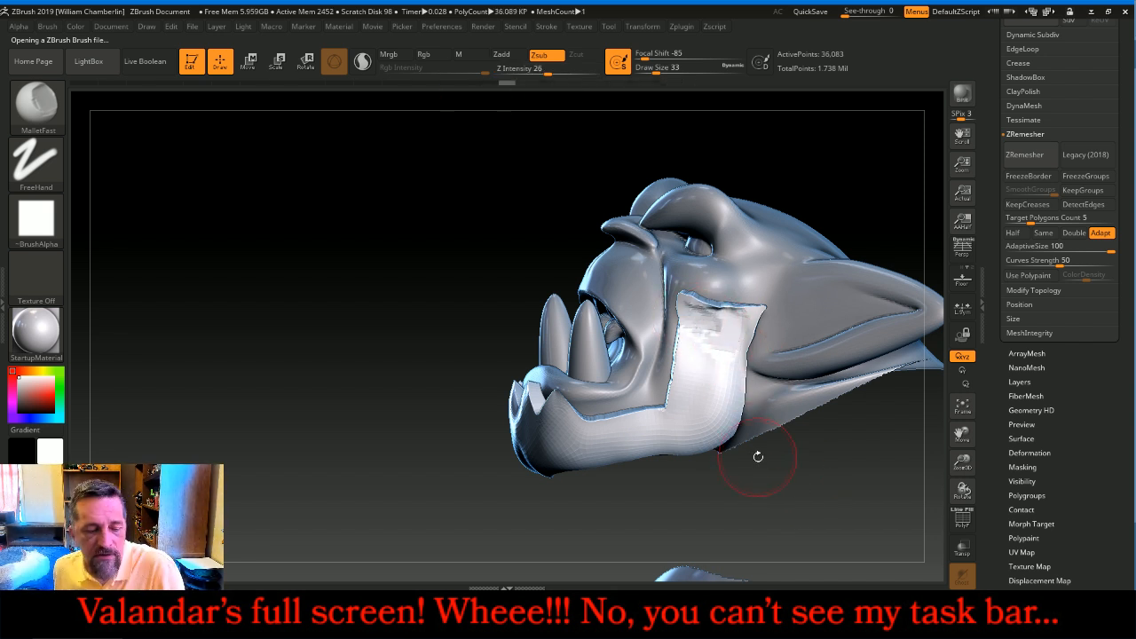
{"action": "key", "text": "ctrl+z"}
{"action": "key", "text": "ctrl+z"}
{"action": "key", "text": "ctrl+z"}
{"action": "key", "text": "ctrl+z"}
{"action": "key", "text": "ctrl+z"}
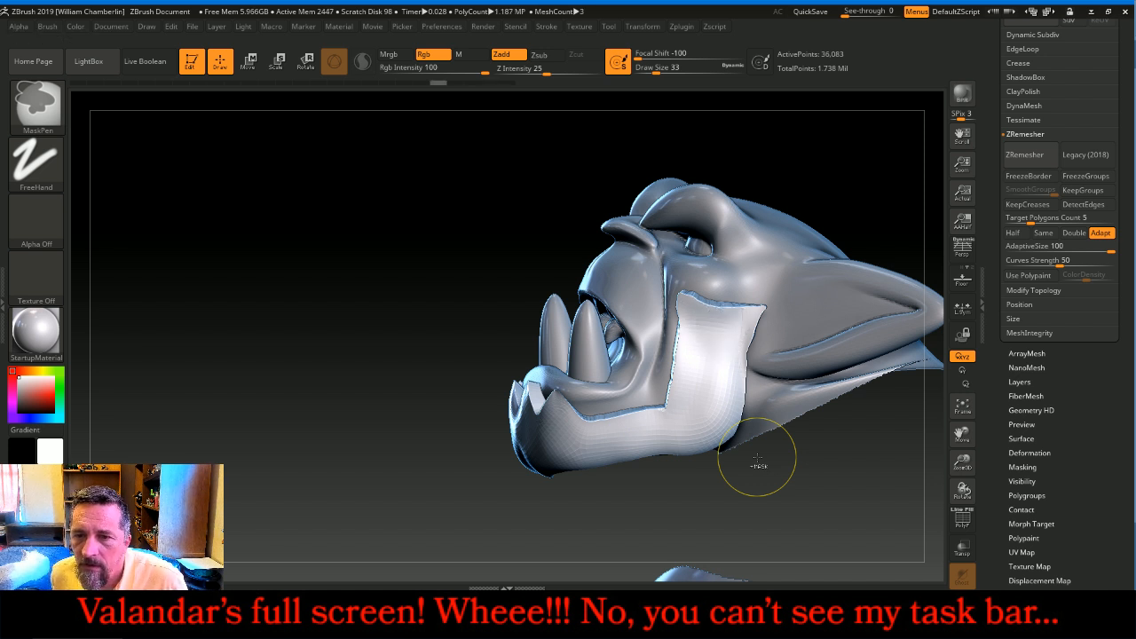
- Subdivide the jaw guard's mesh three times
{"action": "scroll", "coordinate": [1059, 138], "scroll_direction": "up", "scroll_amount": 3}
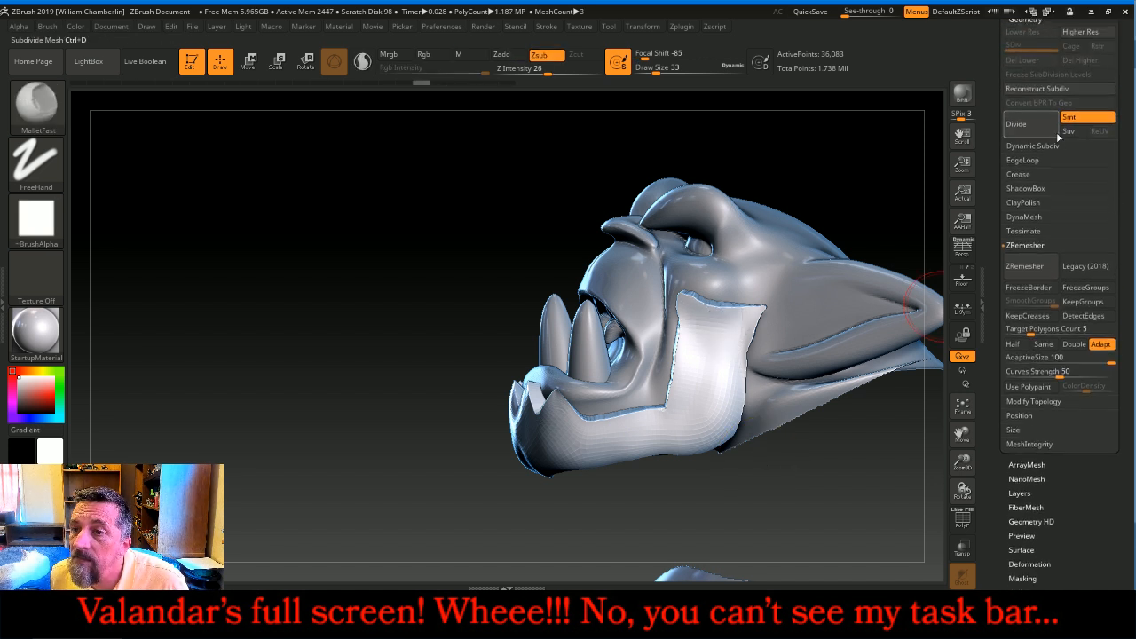
{"action": "left_click", "coordinate": [1035, 125]}
{"action": "left_click", "coordinate": [1035, 125]}
{"action": "left_click", "coordinate": [1036, 126]}
- Try MalletFast strokes down the side plate of the subdivided jaw guard, and undo them
{"action": "mouse_move", "coordinate": [692, 297]}
{"action": "left_mouse_down"}
{"action": "mouse_move", "coordinate": [699, 330]}
{"action": "mouse_move", "coordinate": [728, 347]}
{"action": "mouse_move", "coordinate": [722, 378]}
{"action": "mouse_move", "coordinate": [677, 391]}
{"action": "mouse_move", "coordinate": [683, 371]}
{"action": "left_mouse_up"}
{"action": "key", "text": "ctrl+z"}
{"action": "key", "text": "ctrl+z"}
{"action": "key", "text": "ctrl+z"}
{"action": "key", "text": "ctrl+z"}
{"action": "key", "text": "ctrl+z"}
{"action": "key", "text": "ctrl+z"}
{"action": "key", "text": "ctrl+z"}
{"action": "key", "text": "ctrl+z"}
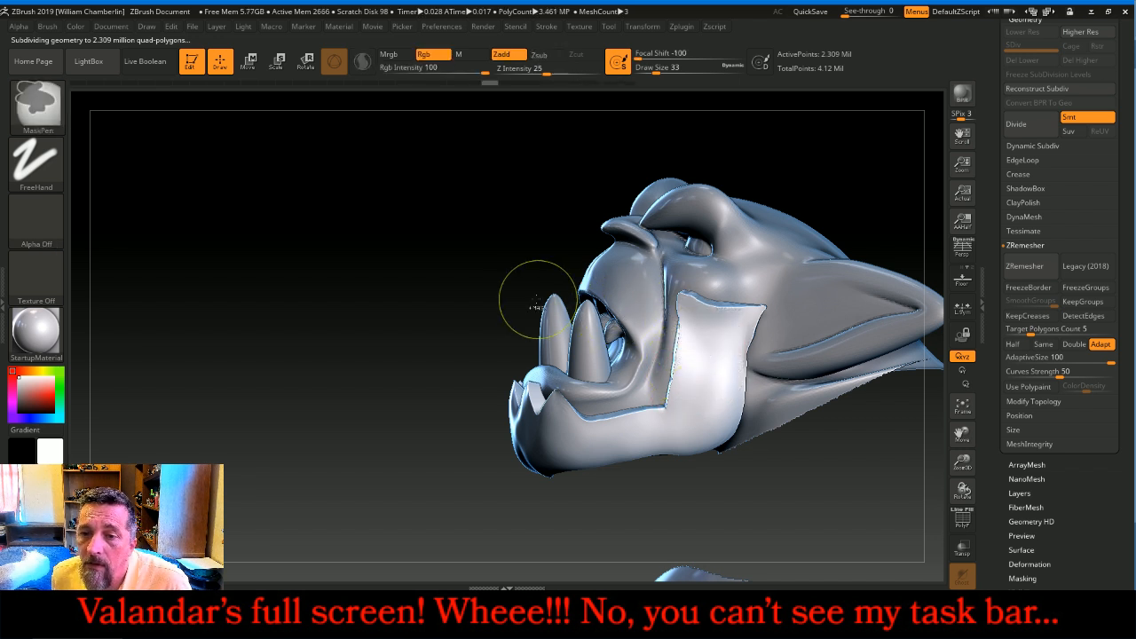
- Load the Mallet brush from LightBox and delete the jaw guard's lower subdivision levels
{"action": "left_click", "coordinate": [52, 109]}
{"action": "left_click", "coordinate": [281, 185]}
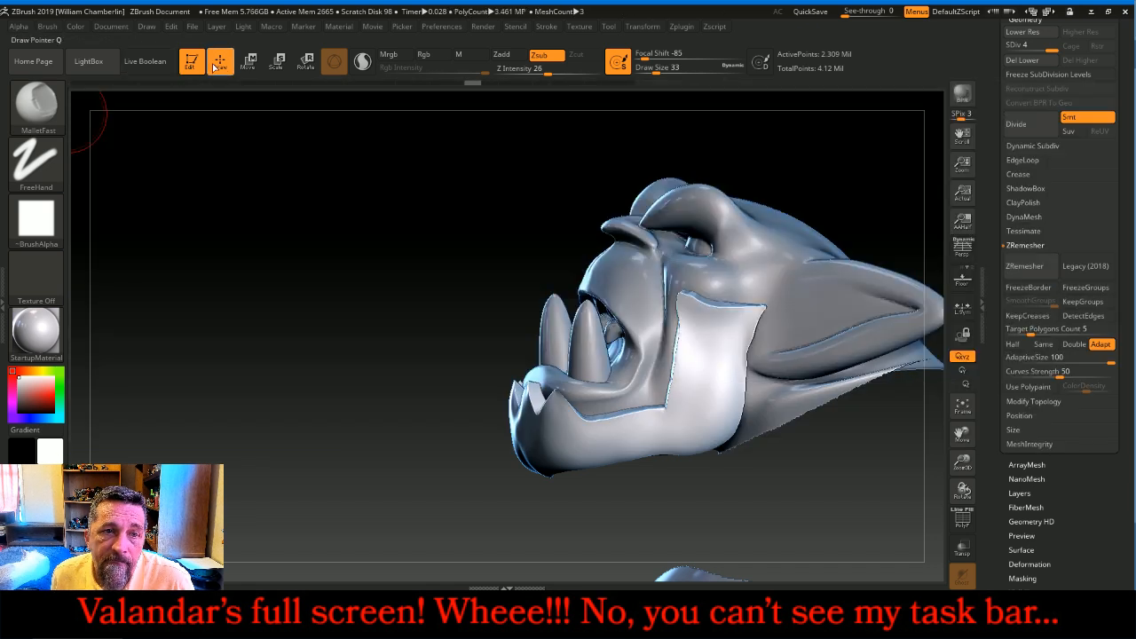
{"action": "left_click", "coordinate": [88, 60]}
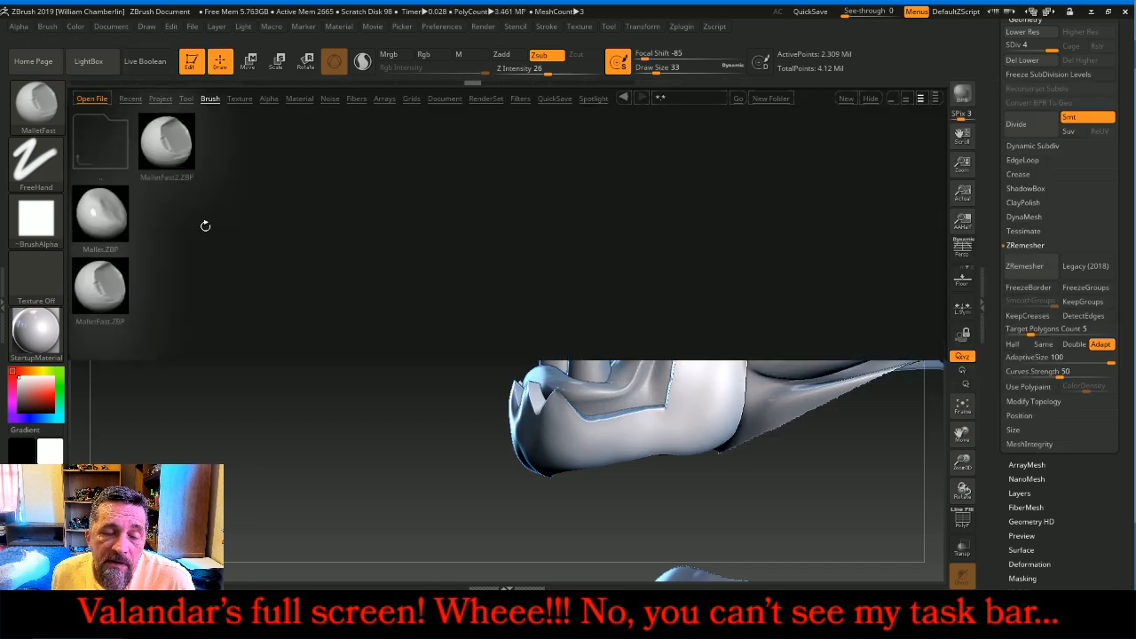
{"action": "left_click", "coordinate": [110, 217]}
{"action": "left_click", "coordinate": [93, 98]}
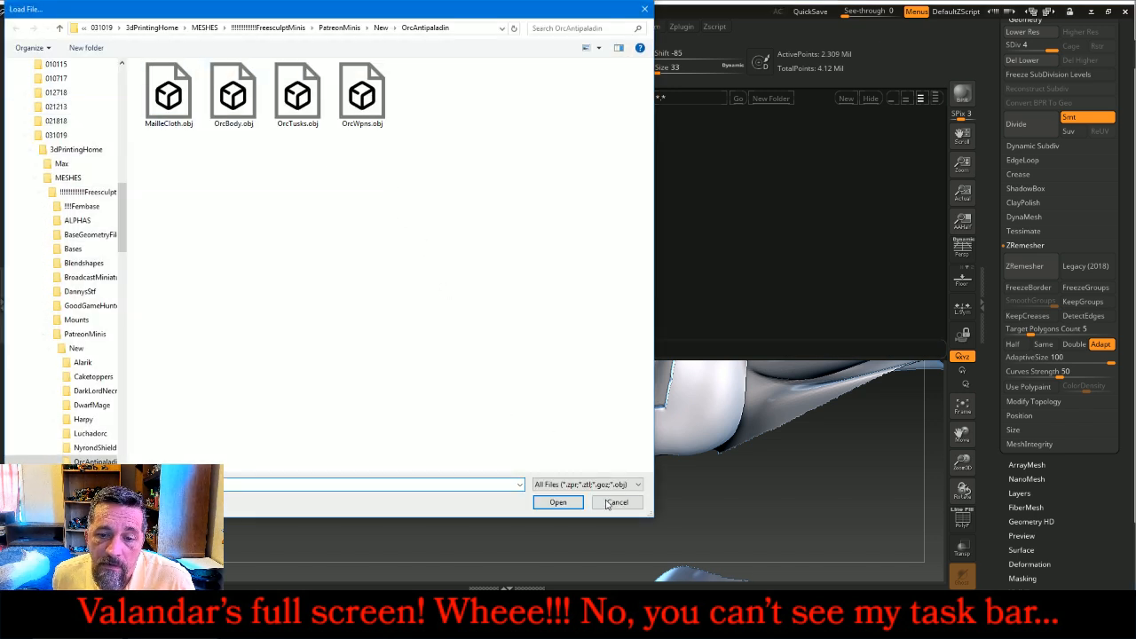
{"action": "left_click", "coordinate": [617, 503]}
{"action": "double_click", "coordinate": [115, 218]}
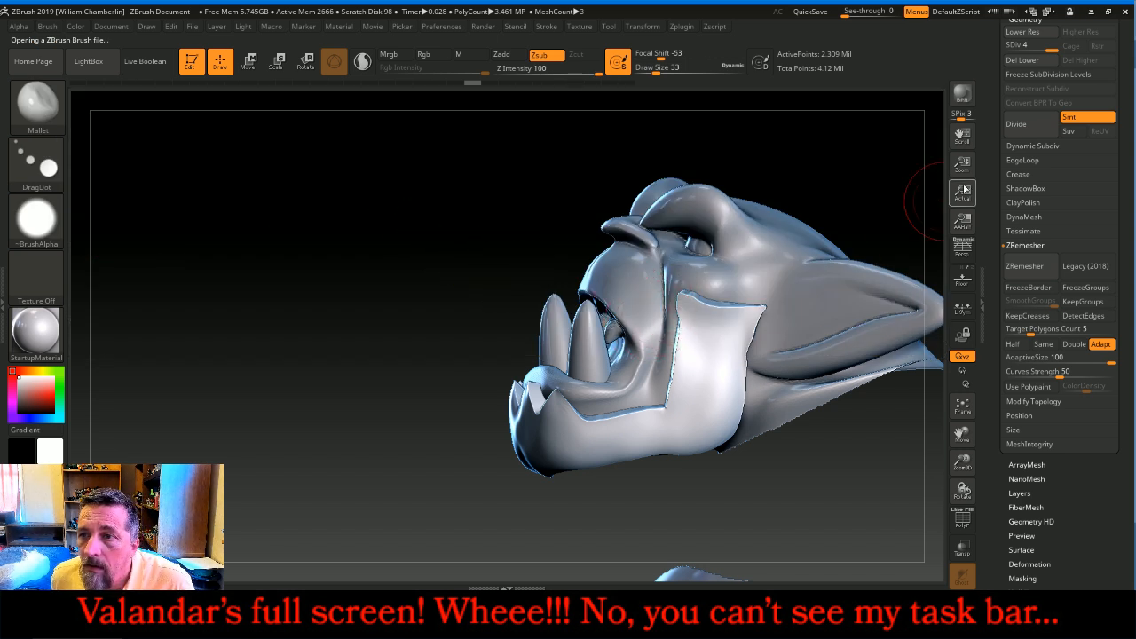
{"action": "left_click", "coordinate": [1032, 61]}
- Try hammering round dents into the jaw guard's side plate with the Mallet brush, and undo them all
{"action": "mouse_move", "coordinate": [695, 337]}
{"action": "left_mouse_down"}
{"action": "mouse_move", "coordinate": [688, 325]}
{"action": "mouse_move", "coordinate": [731, 321]}
{"action": "mouse_move", "coordinate": [707, 330]}
{"action": "mouse_move", "coordinate": [720, 417]}
{"action": "mouse_move", "coordinate": [696, 421]}
{"action": "mouse_move", "coordinate": [688, 393]}
{"action": "mouse_move", "coordinate": [687, 417]}
{"action": "mouse_move", "coordinate": [685, 383]}
{"action": "mouse_move", "coordinate": [685, 403]}
{"action": "mouse_move", "coordinate": [708, 414]}
{"action": "left_mouse_up"}
{"action": "key", "text": "ctrl+z"}
{"action": "key", "text": "ctrl+z"}
{"action": "key", "text": "ctrl+z"}
{"action": "key", "text": "ctrl+z"}
{"action": "key", "text": "ctrl+z"}
{"action": "key", "text": "ctrl+z"}
{"action": "key", "text": "ctrl+z"}
{"action": "key", "text": "ctrl+z"}
{"action": "key", "text": "ctrl+z"}
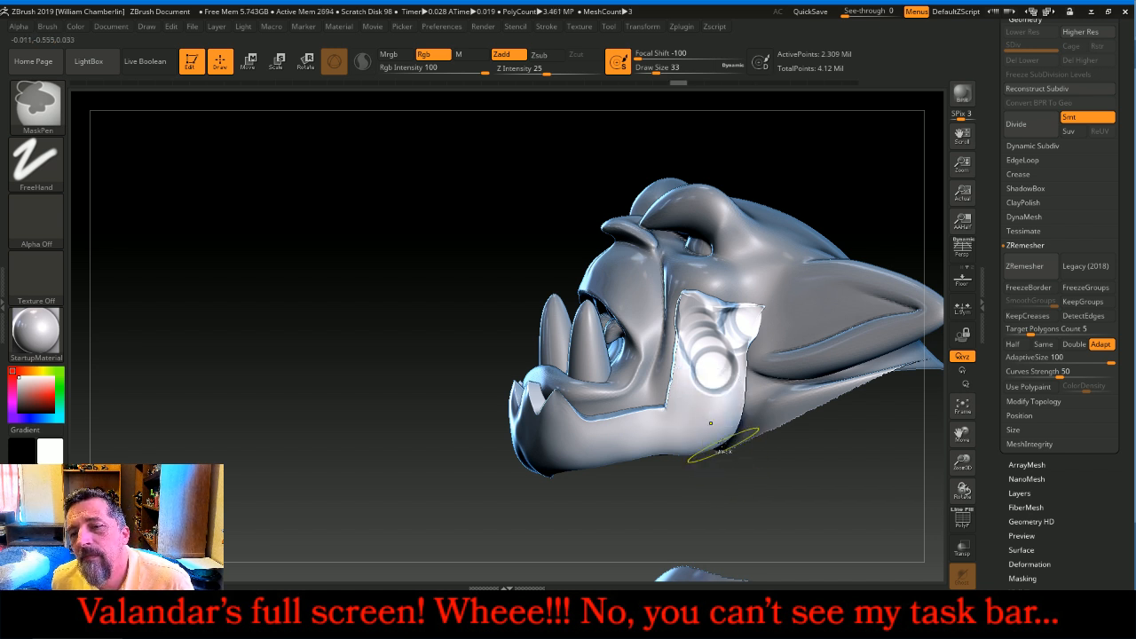
{"action": "key", "text": "ctrl+z"}
{"action": "key", "text": "ctrl+z"}
{"action": "key", "text": "ctrl+z"}
{"action": "key", "text": "ctrl+z"}
{"action": "key", "text": "ctrl+z"}
{"action": "key", "text": "ctrl+z"}
{"action": "key", "text": "ctrl+z"}
{"action": "key", "text": "ctrl+z"}
{"action": "key", "text": "ctrl+z"}
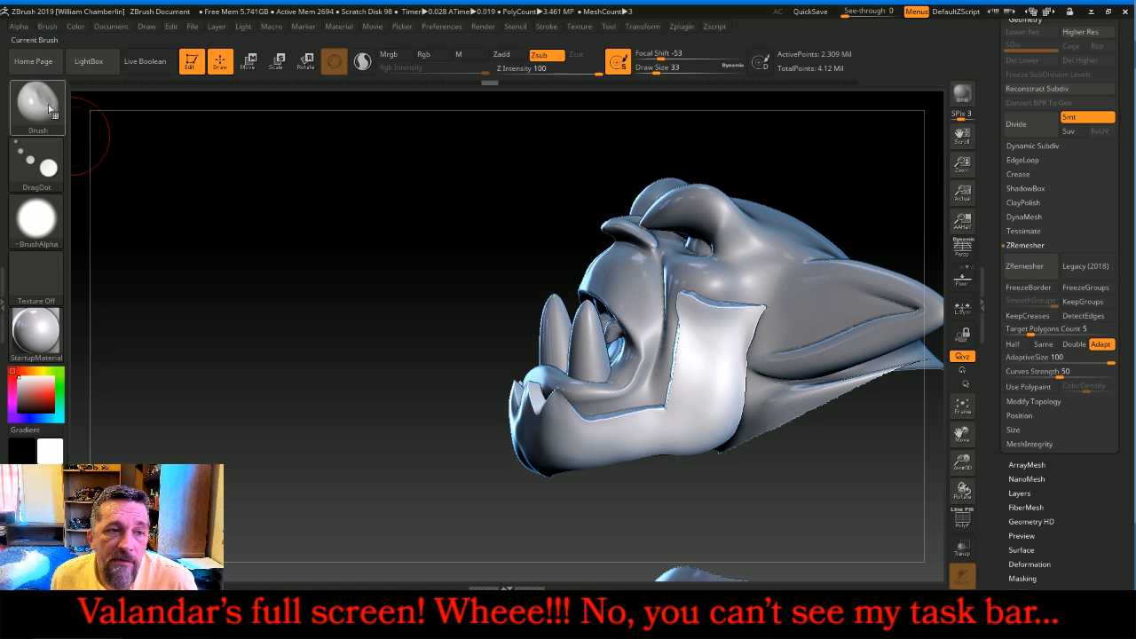
- Switch to the Polish brush at draw size 65 in Zsub mode
{"action": "left_click", "coordinate": [37, 105]}
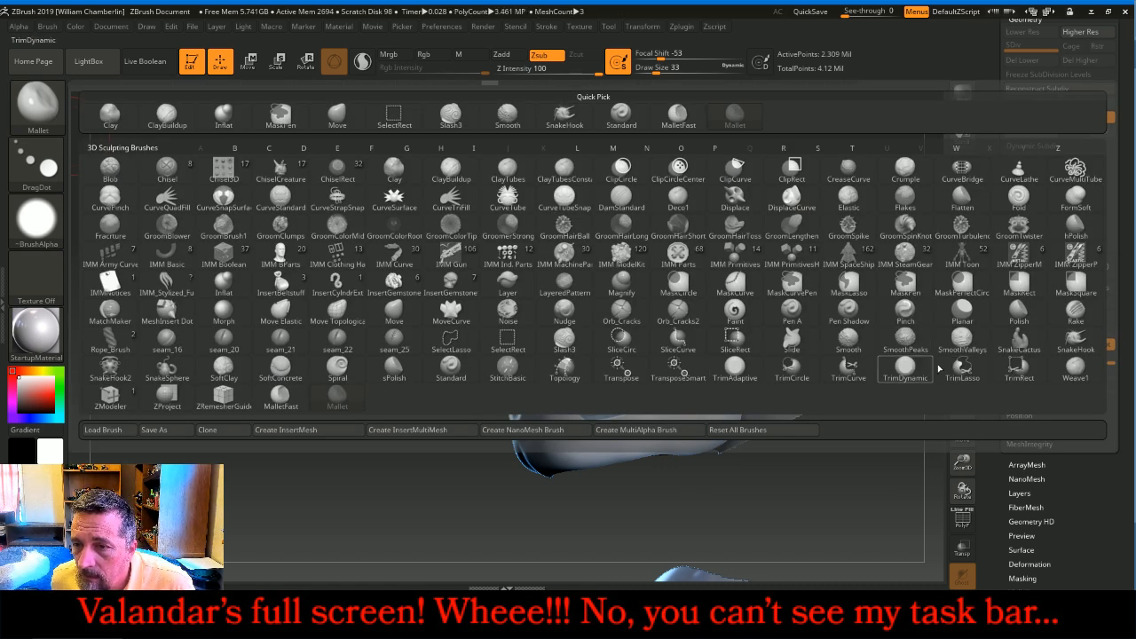
{"action": "left_click", "coordinate": [1020, 315]}
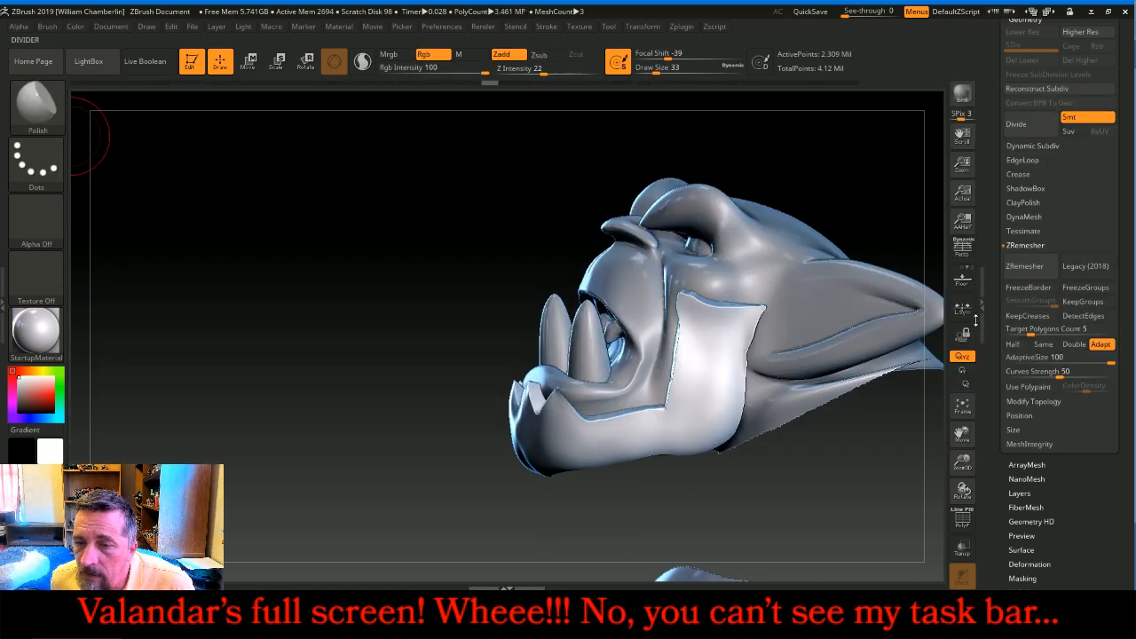
{"action": "key", "text": "bracketright"}
{"action": "key", "text": "bracketright"}
{"action": "key", "text": "bracketright"}
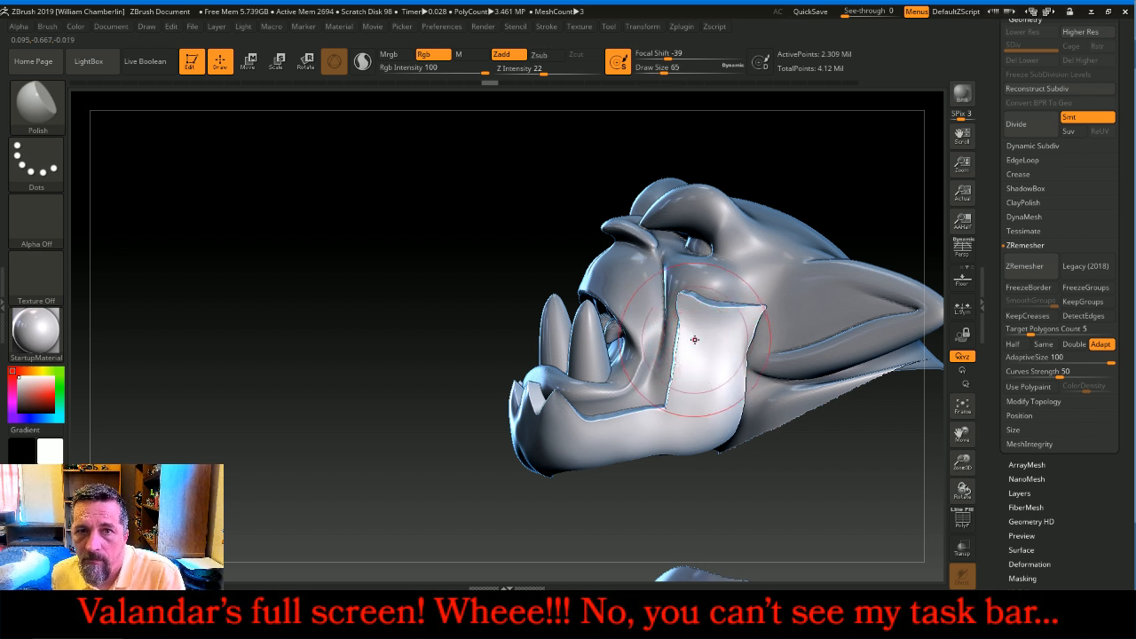
{"action": "left_click", "coordinate": [539, 56]}
- Flatten the jaw guard's side plate and the side of the jaw below the tusk with Polish strokes
{"action": "mouse_move", "coordinate": [709, 342]}
{"action": "left_mouse_down"}
{"action": "mouse_move", "coordinate": [718, 369]}
{"action": "mouse_move", "coordinate": [697, 413]}
{"action": "mouse_move", "coordinate": [711, 384]}
{"action": "left_mouse_up"}
{"action": "left_click_drag", "start_coordinate": [695, 492], "coordinate": [738, 425]}
{"action": "left_click_drag", "start_coordinate": [647, 411], "coordinate": [672, 423]}
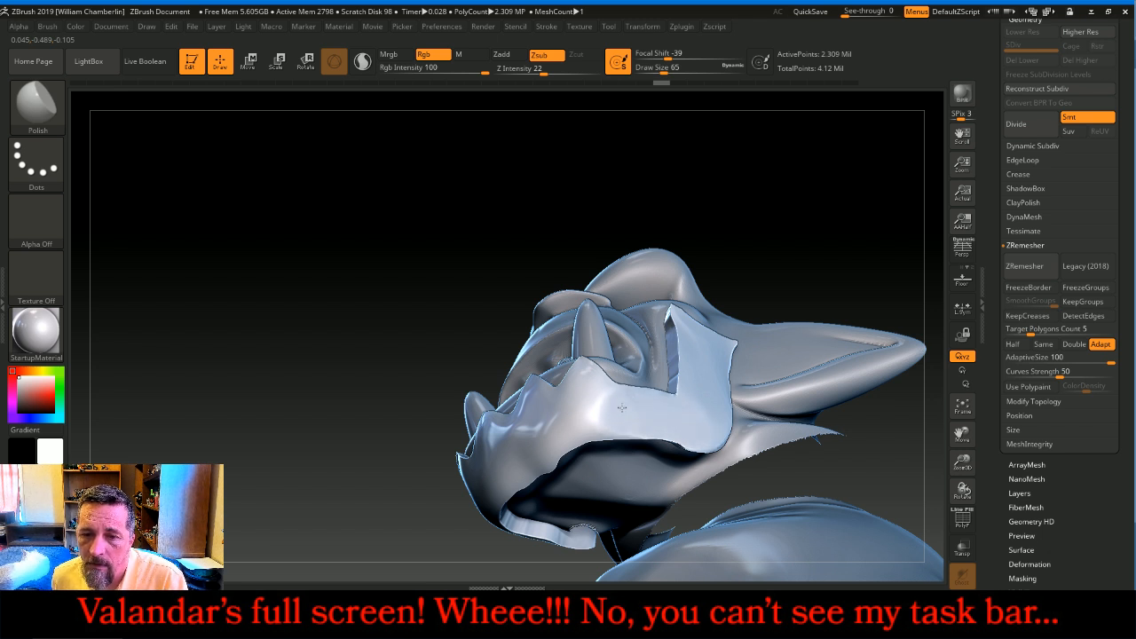
{"action": "left_click_drag", "start_coordinate": [613, 417], "coordinate": [636, 411]}
{"action": "mouse_move", "coordinate": [781, 280]}
{"action": "left_mouse_down"}
{"action": "mouse_move", "coordinate": [829, 233]}
{"action": "mouse_move", "coordinate": [853, 231]}
{"action": "left_mouse_up"}
{"action": "mouse_move", "coordinate": [763, 298]}
{"action": "left_mouse_down"}
{"action": "mouse_move", "coordinate": [802, 263]}
{"action": "mouse_move", "coordinate": [630, 343]}
{"action": "left_mouse_up"}
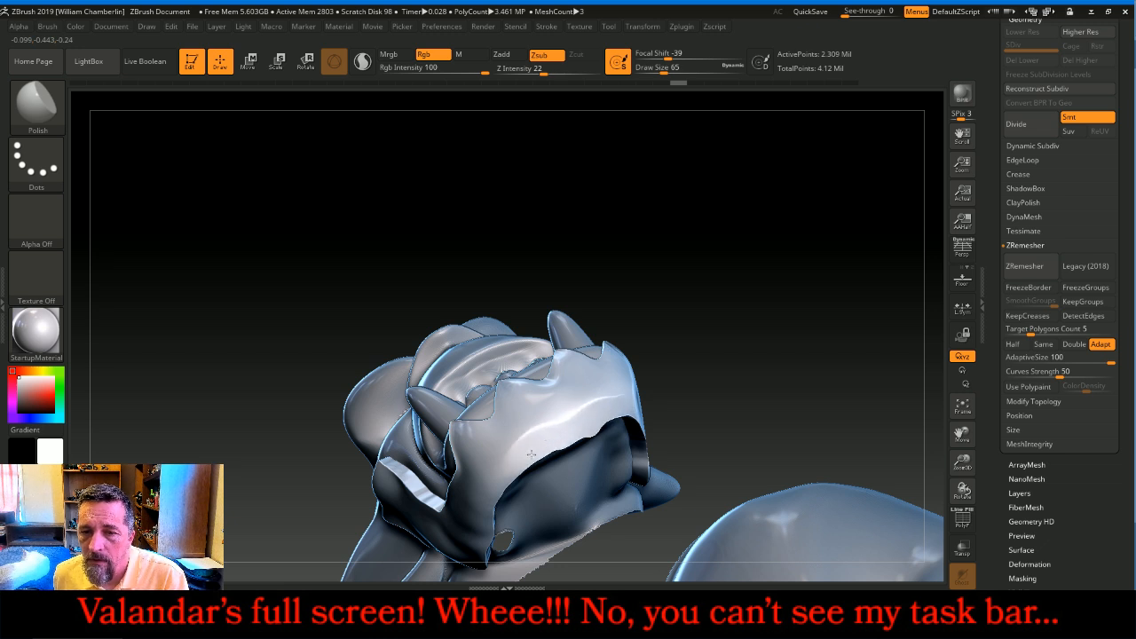
- Polish the jaw guard's opposite side plate and its chin front into flat facets
{"action": "left_click_drag", "start_coordinate": [725, 296], "coordinate": [759, 249]}
{"action": "mouse_move", "coordinate": [432, 461]}
{"action": "left_mouse_down"}
{"action": "mouse_move", "coordinate": [417, 497]}
{"action": "mouse_move", "coordinate": [411, 486]}
{"action": "mouse_move", "coordinate": [435, 503]}
{"action": "mouse_move", "coordinate": [406, 494]}
{"action": "left_mouse_up"}
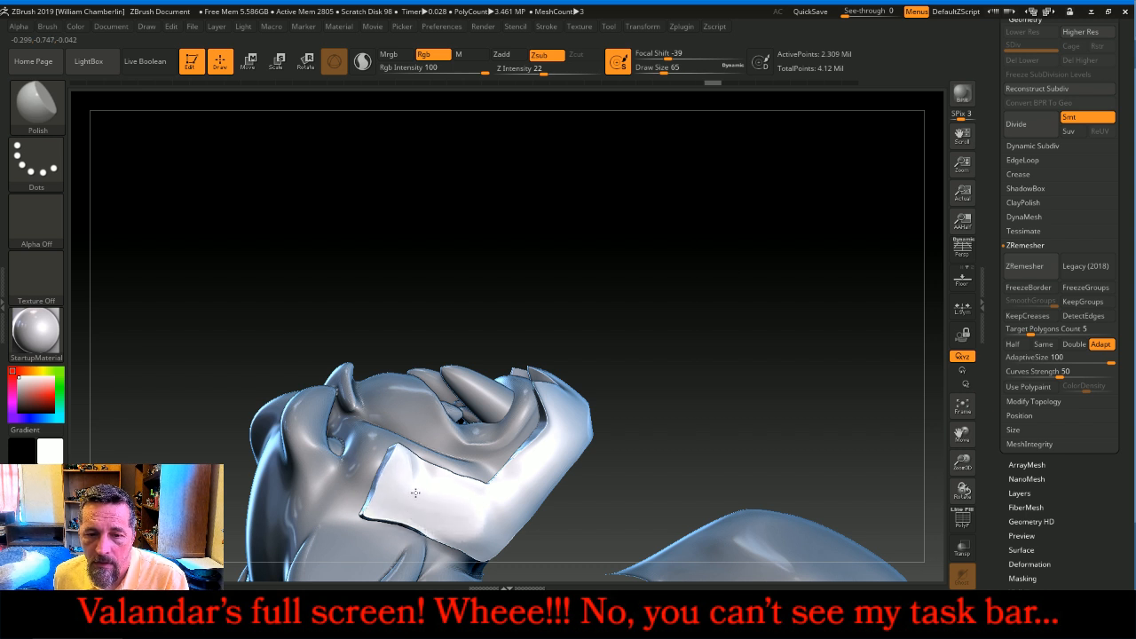
{"action": "mouse_move", "coordinate": [469, 520]}
{"action": "left_mouse_down"}
{"action": "mouse_move", "coordinate": [493, 520]}
{"action": "mouse_move", "coordinate": [534, 470]}
{"action": "left_mouse_up"}
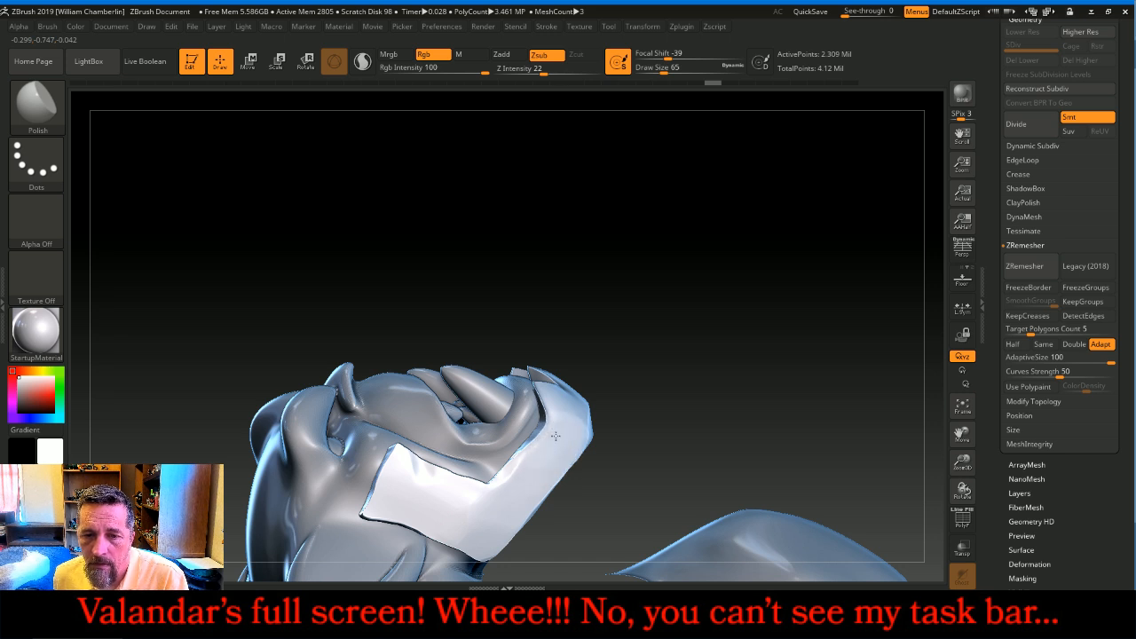
{"action": "mouse_move", "coordinate": [771, 343]}
{"action": "left_mouse_down"}
{"action": "mouse_move", "coordinate": [730, 393]}
{"action": "mouse_move", "coordinate": [697, 402]}
{"action": "left_mouse_up"}
{"action": "mouse_move", "coordinate": [612, 390]}
{"action": "left_mouse_down"}
{"action": "mouse_move", "coordinate": [544, 440]}
{"action": "mouse_move", "coordinate": [533, 428]}
{"action": "left_mouse_up"}
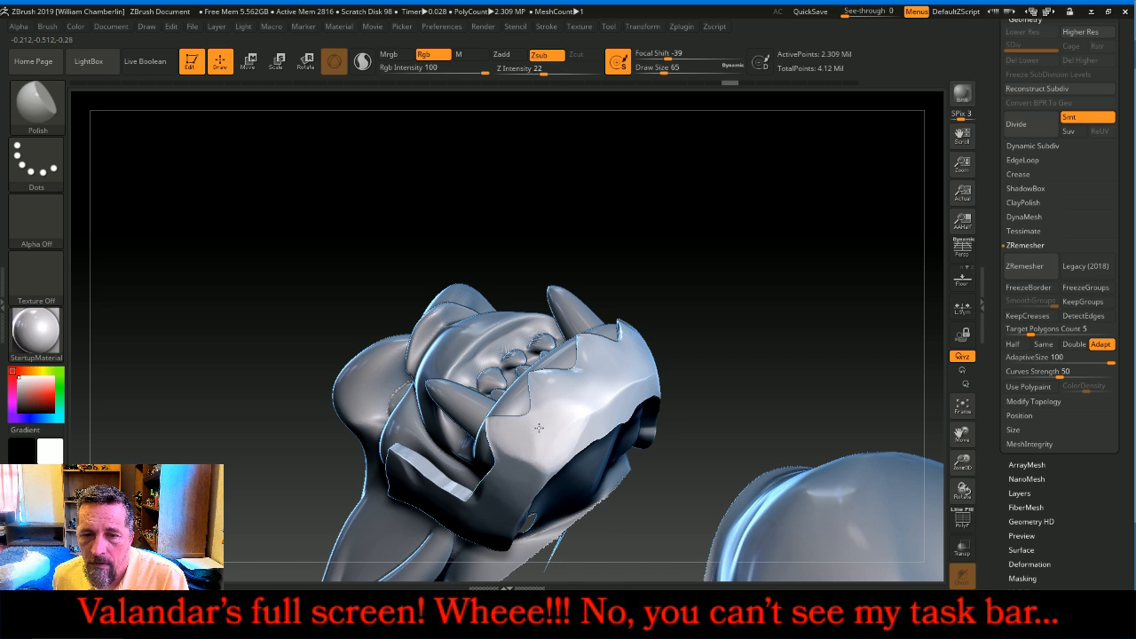
{"action": "mouse_move", "coordinate": [577, 391]}
{"action": "left_mouse_down"}
{"action": "mouse_move", "coordinate": [599, 370]}
{"action": "mouse_move", "coordinate": [619, 397]}
{"action": "mouse_move", "coordinate": [626, 375]}
{"action": "left_mouse_up"}
{"action": "left_click_drag", "start_coordinate": [772, 364], "coordinate": [666, 344]}
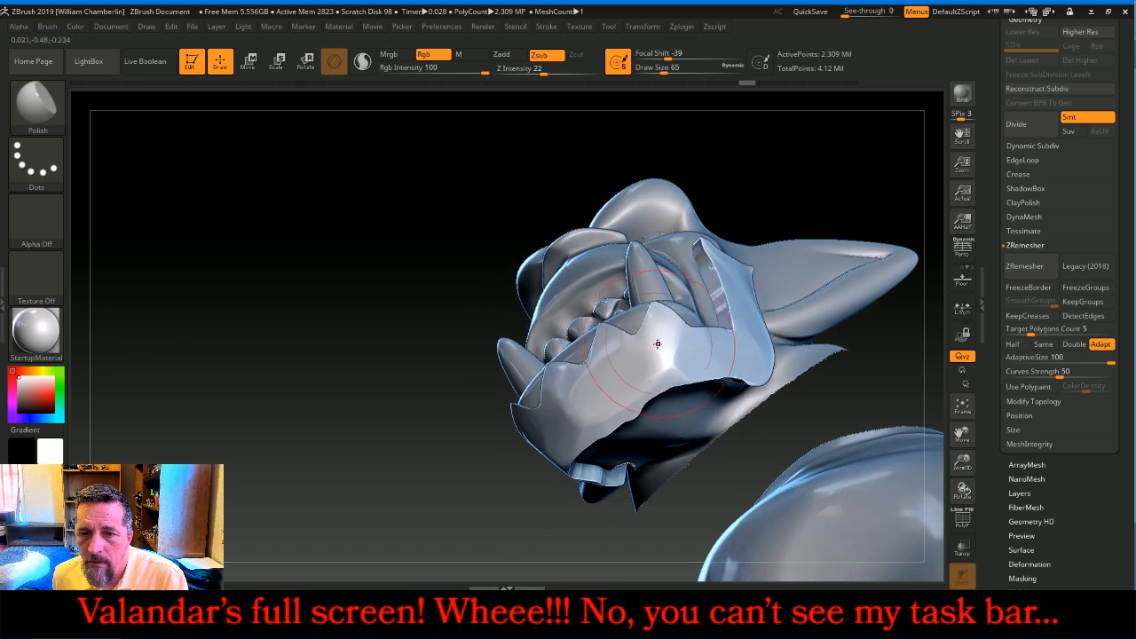
- Polish the inner faces of the jaw guard's side plates, showing the other subtools as transparent ghosts only during the work
{"action": "left_click_drag", "start_coordinate": [545, 502], "coordinate": [488, 377]}
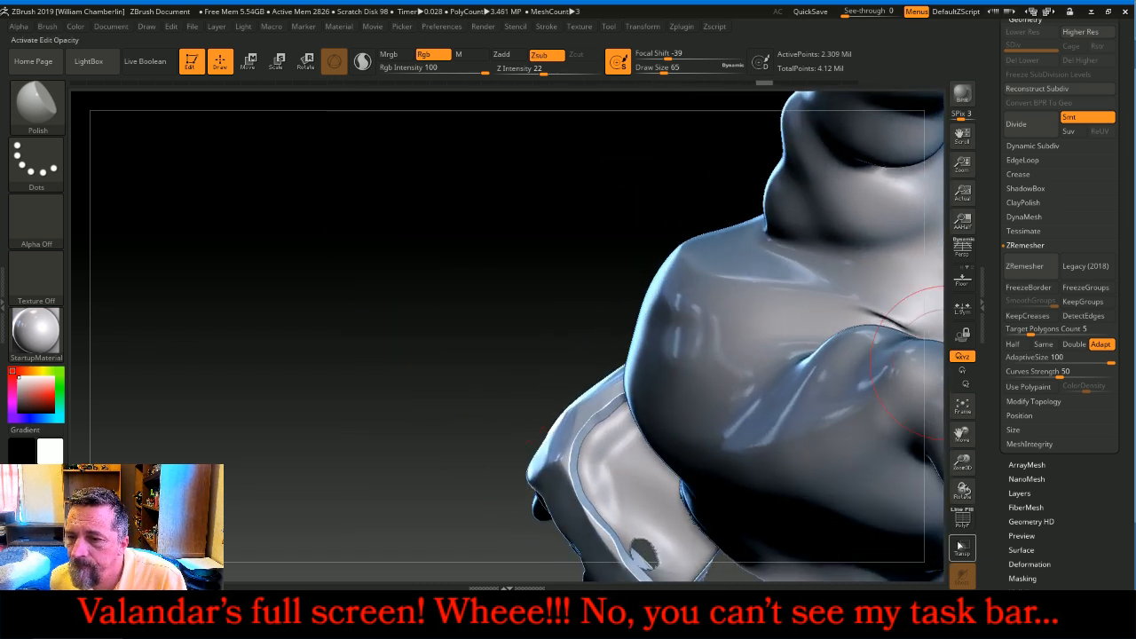
{"action": "left_click", "coordinate": [962, 547]}
{"action": "left_click_drag", "start_coordinate": [614, 297], "coordinate": [476, 466]}
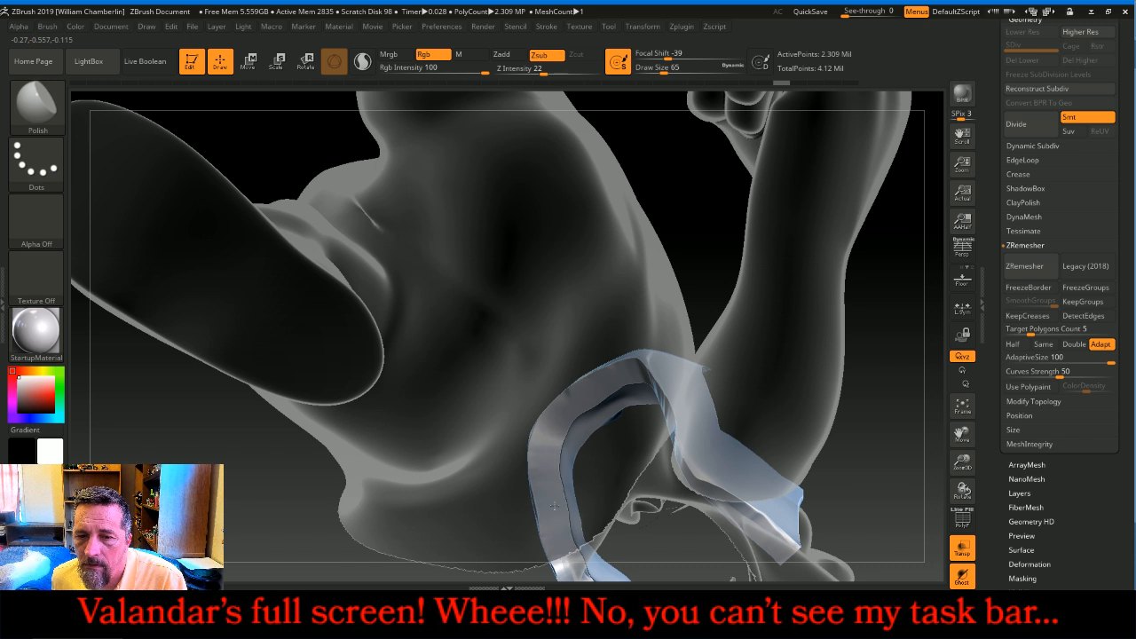
{"action": "left_click_drag", "start_coordinate": [428, 506], "coordinate": [537, 462]}
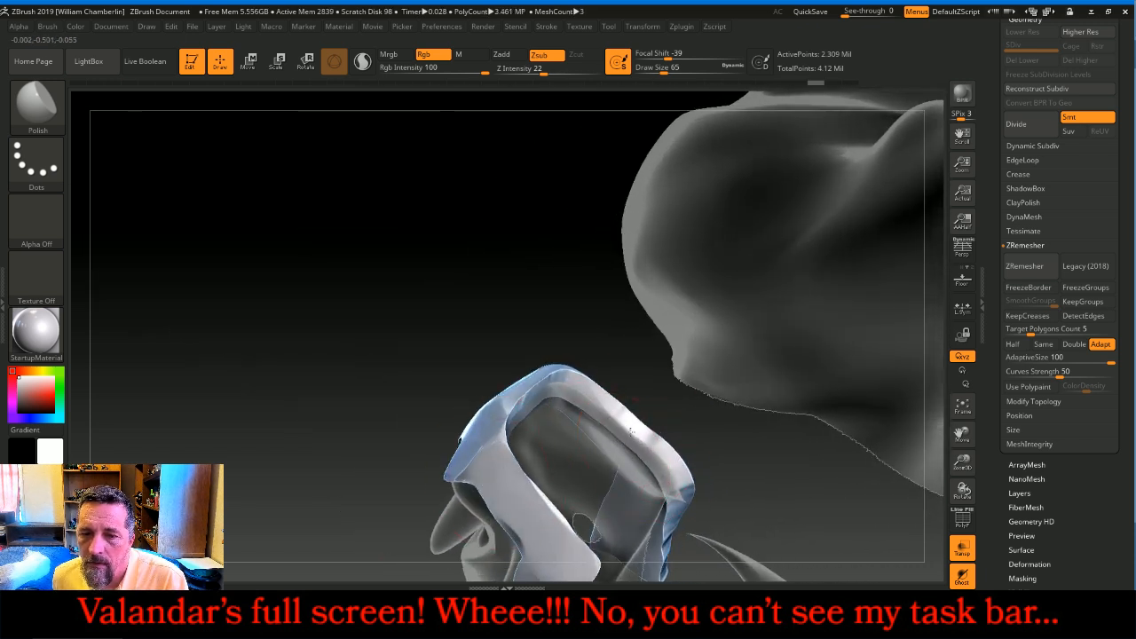
{"action": "mouse_move", "coordinate": [710, 477]}
{"action": "left_mouse_down"}
{"action": "mouse_move", "coordinate": [701, 497]}
{"action": "mouse_move", "coordinate": [720, 479]}
{"action": "left_mouse_up"}
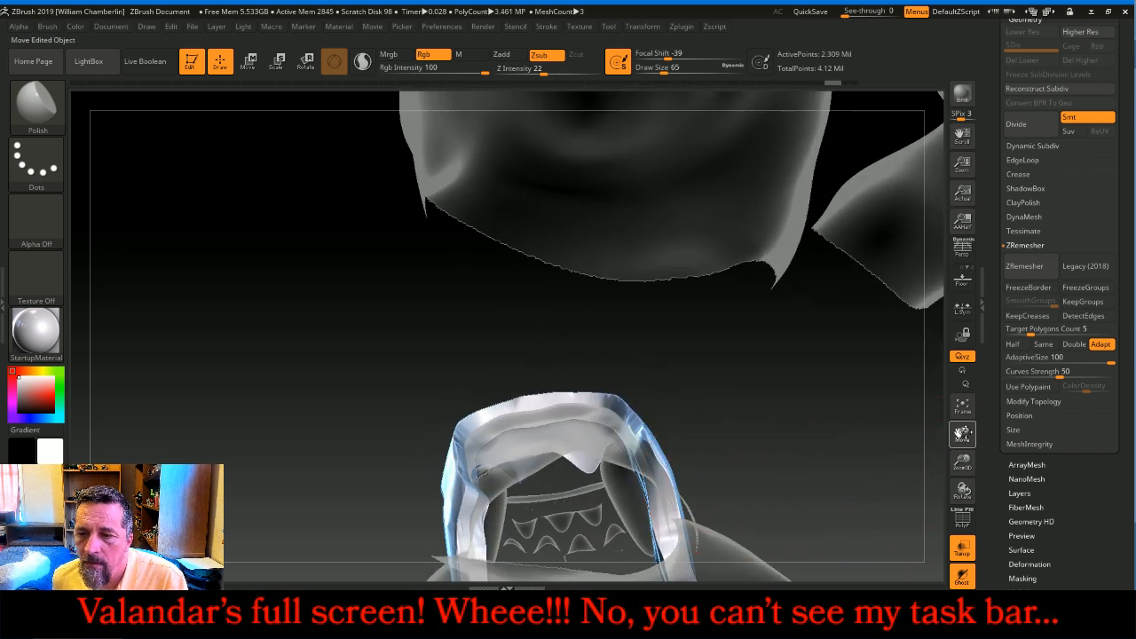
{"action": "left_click_drag", "start_coordinate": [942, 481], "coordinate": [824, 394]}
{"action": "left_click_drag", "start_coordinate": [656, 439], "coordinate": [648, 448]}
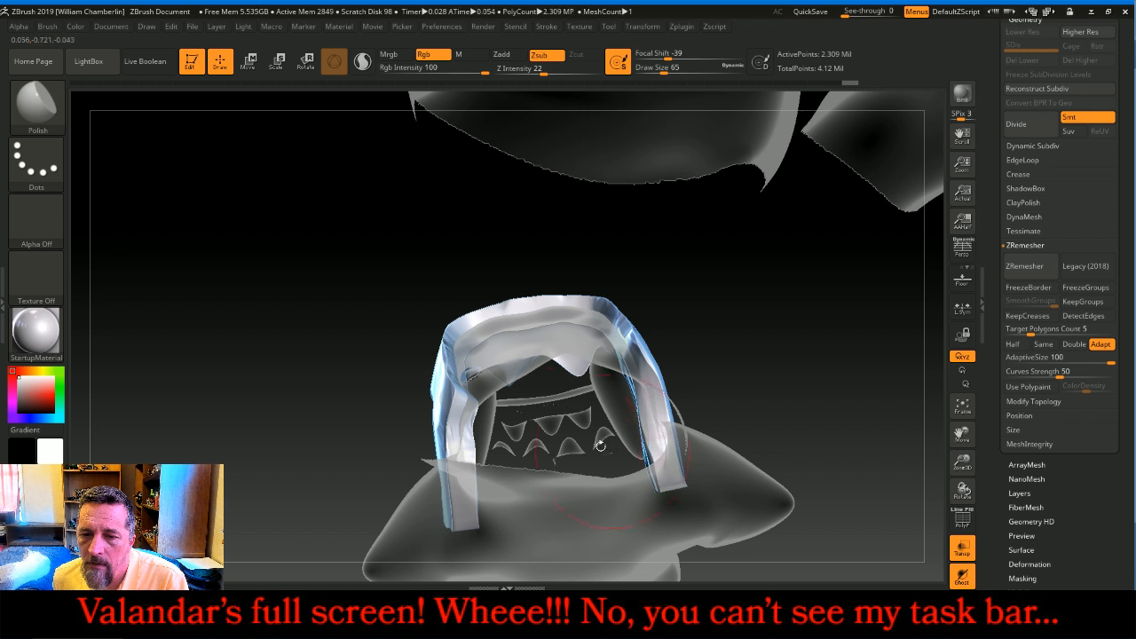
{"action": "left_click_drag", "start_coordinate": [473, 426], "coordinate": [467, 500]}
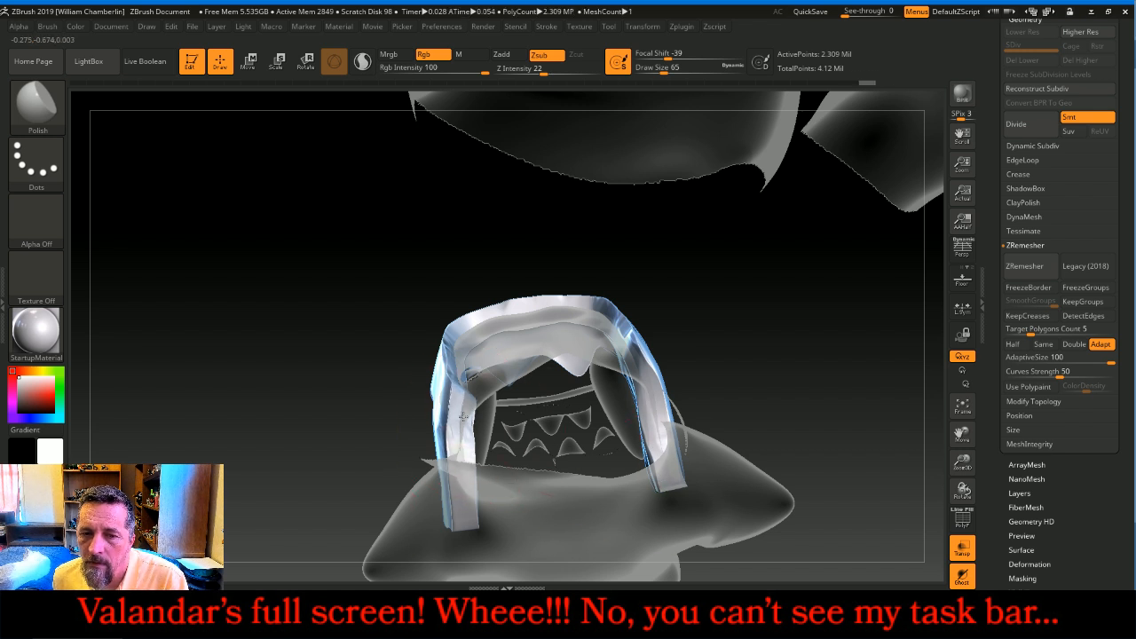
{"action": "left_click", "coordinate": [963, 549]}
{"action": "mouse_move", "coordinate": [848, 388]}
{"action": "left_mouse_down"}
{"action": "mouse_move", "coordinate": [844, 499]}
{"action": "mouse_move", "coordinate": [852, 266]}
{"action": "mouse_move", "coordinate": [872, 244]}
{"action": "mouse_move", "coordinate": [852, 237]}
{"action": "left_mouse_up"}
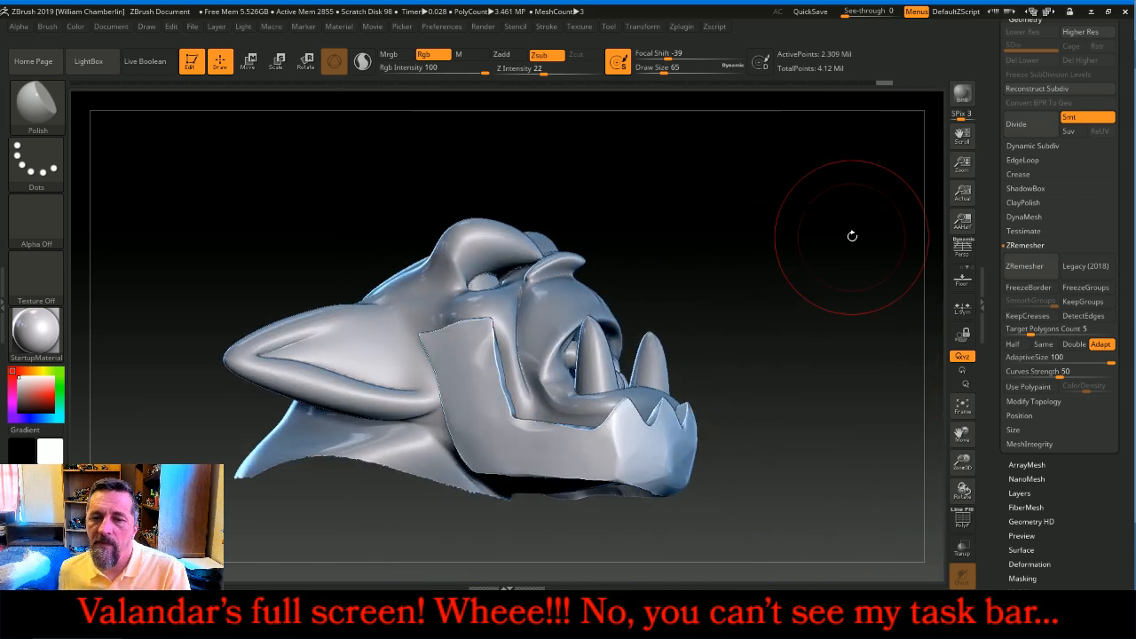
- Switch to the Slash3 brush in Zadd mode and sharpen the facet edges across the jaw guard's chin front and lower rim
{"action": "left_click", "coordinate": [48, 112]}
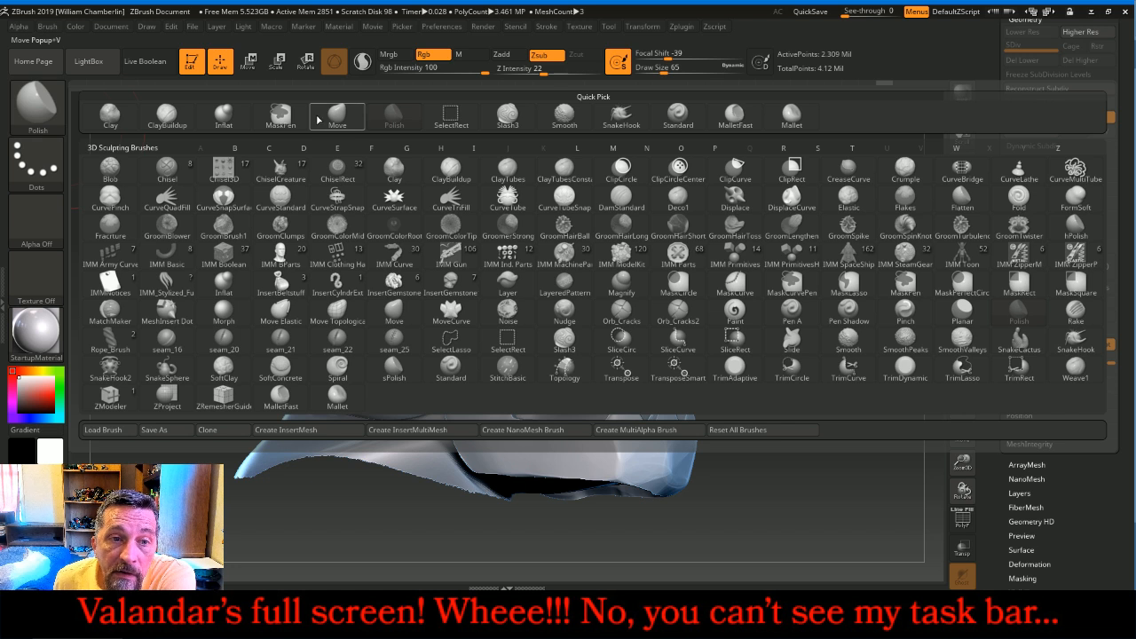
{"action": "left_click", "coordinate": [519, 118]}
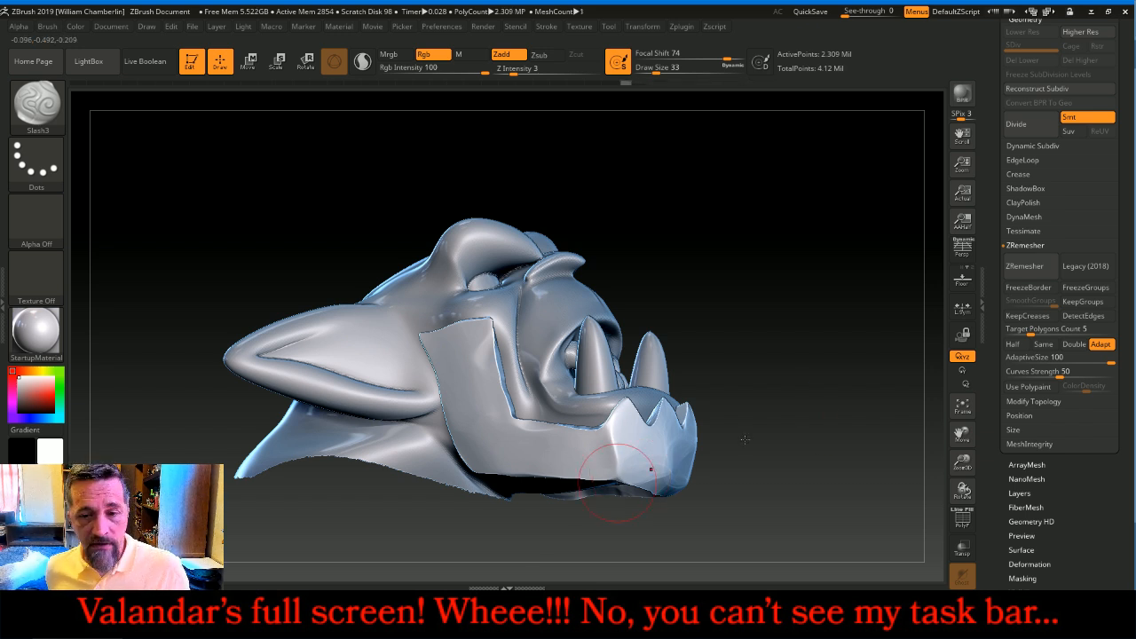
{"action": "left_click_drag", "start_coordinate": [885, 342], "coordinate": [759, 449]}
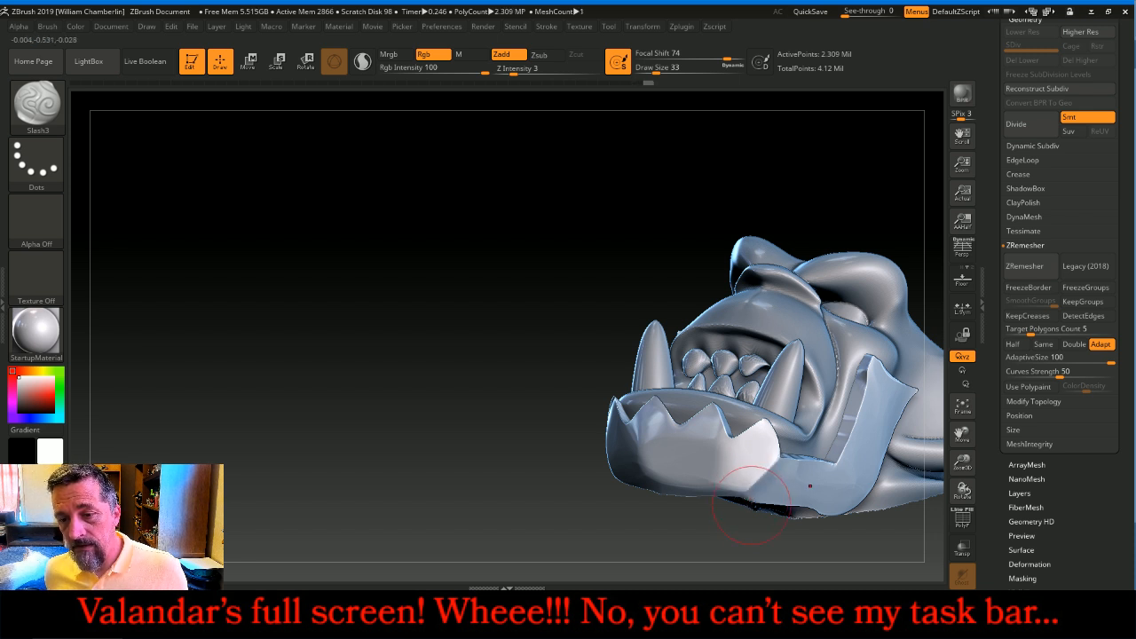
{"action": "left_click_drag", "start_coordinate": [724, 440], "coordinate": [720, 452]}
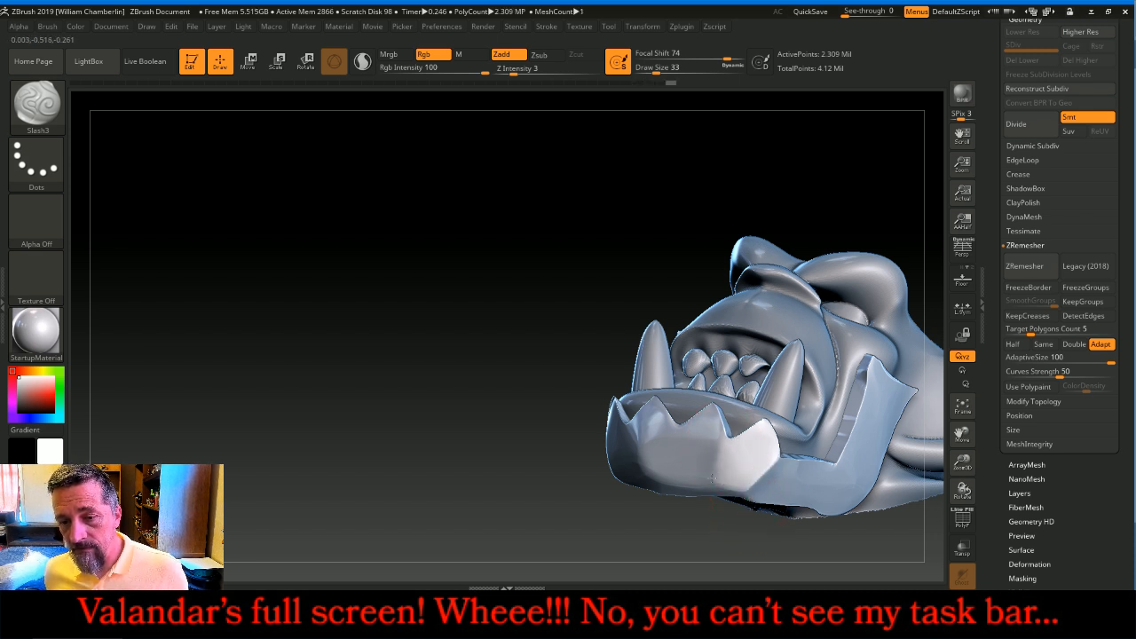
{"action": "left_click_drag", "start_coordinate": [664, 523], "coordinate": [625, 511]}
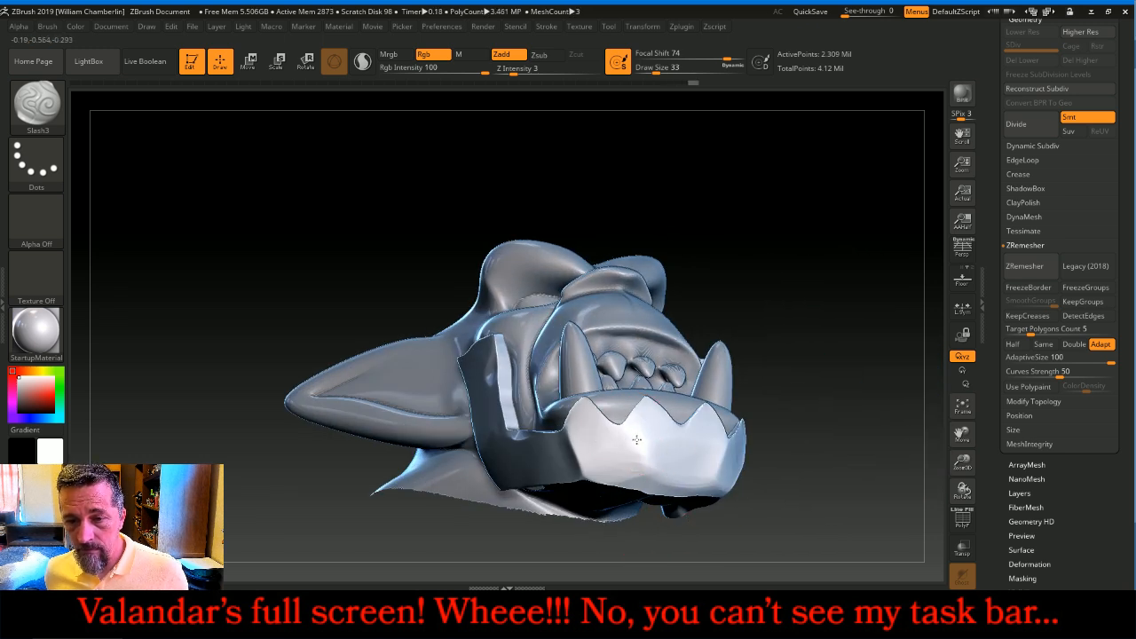
{"action": "left_click_drag", "start_coordinate": [647, 471], "coordinate": [639, 464]}
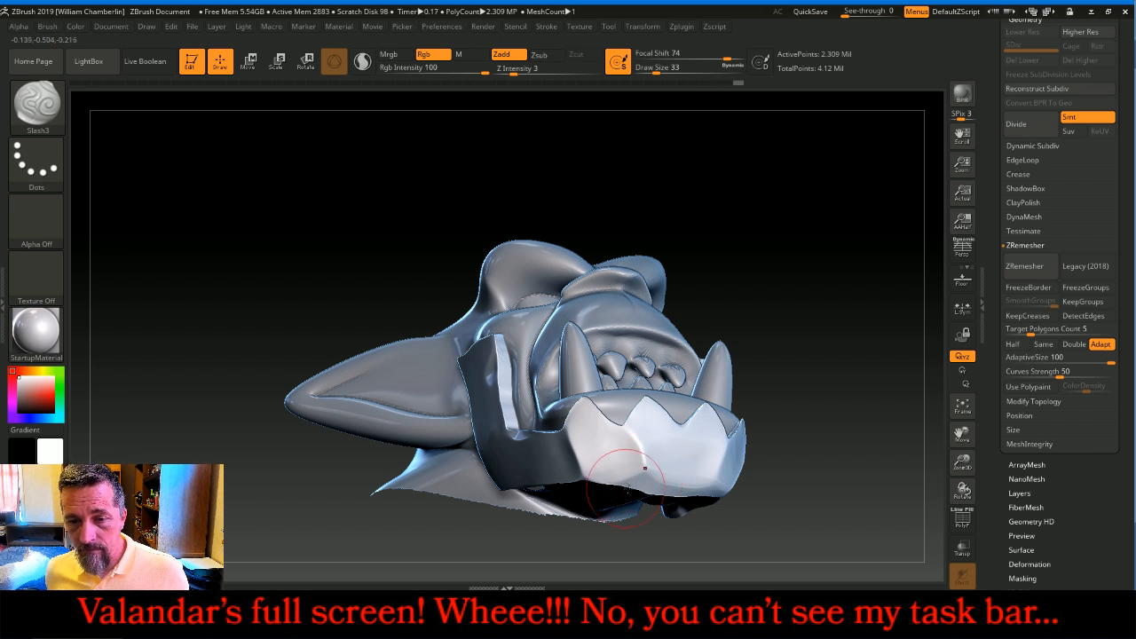
{"action": "mouse_move", "coordinate": [781, 479]}
{"action": "left_mouse_down"}
{"action": "mouse_move", "coordinate": [862, 425]}
{"action": "mouse_move", "coordinate": [843, 422]}
{"action": "left_mouse_up"}
{"action": "left_click_drag", "start_coordinate": [645, 467], "coordinate": [645, 466]}
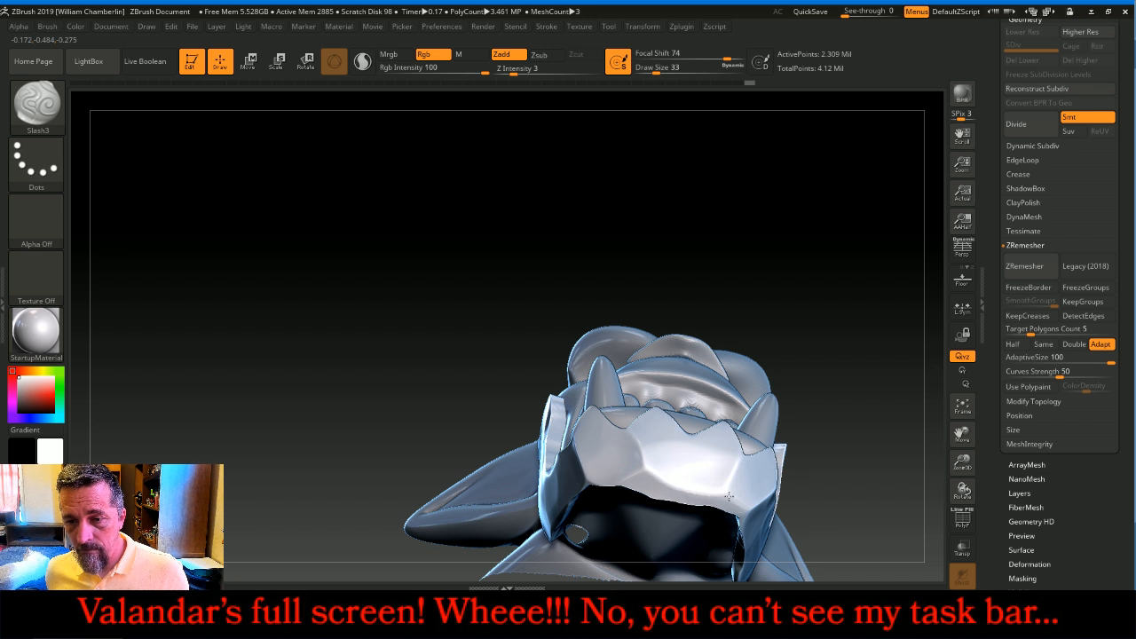
{"action": "left_click_drag", "start_coordinate": [727, 494], "coordinate": [728, 493]}
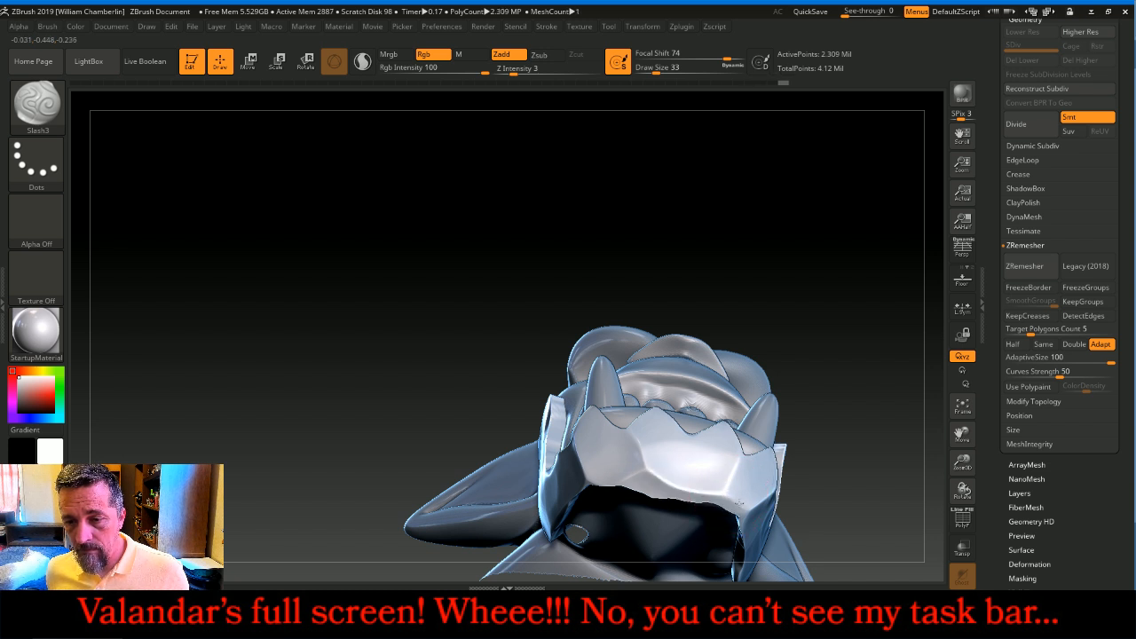
- Work Slash3 strokes along the facets and edges of both of the jaw guard's side plates
{"action": "left_click_drag", "start_coordinate": [883, 316], "coordinate": [867, 334]}
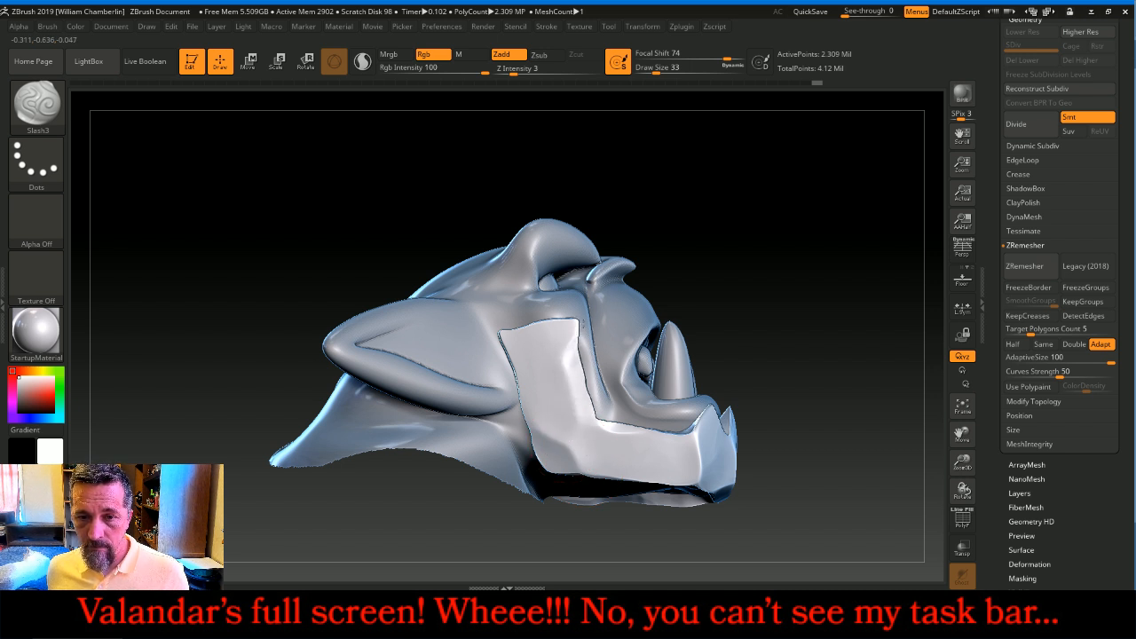
{"action": "left_click_drag", "start_coordinate": [862, 239], "coordinate": [761, 261]}
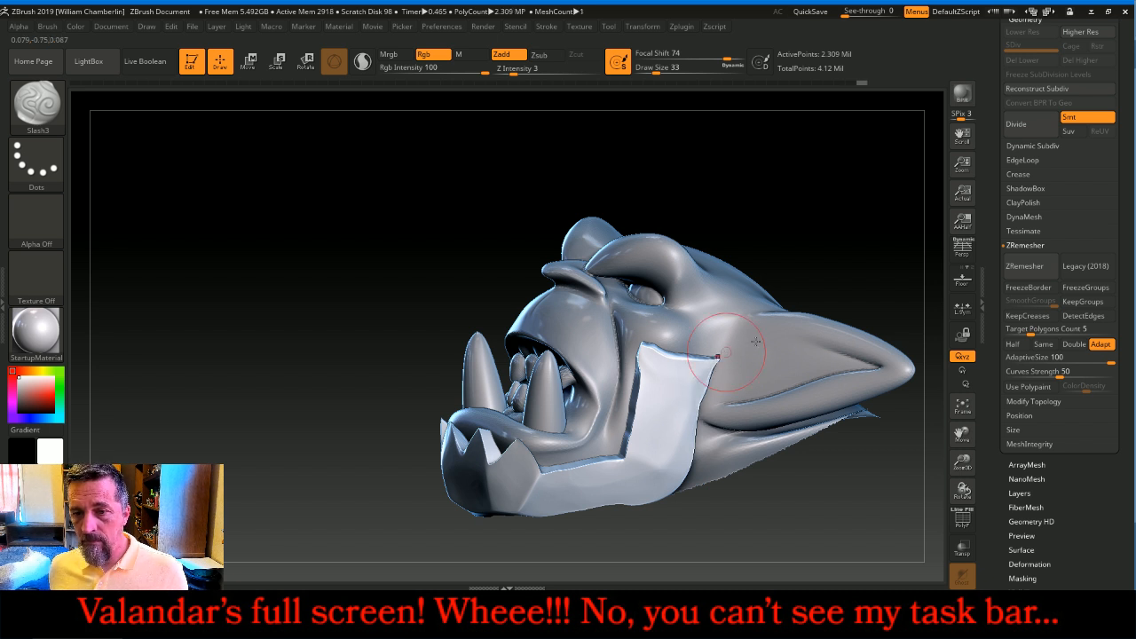
{"action": "mouse_move", "coordinate": [825, 185]}
{"action": "left_mouse_down"}
{"action": "mouse_move", "coordinate": [812, 211]}
{"action": "mouse_move", "coordinate": [871, 208]}
{"action": "mouse_move", "coordinate": [878, 223]}
{"action": "mouse_move", "coordinate": [837, 236]}
{"action": "left_mouse_up"}
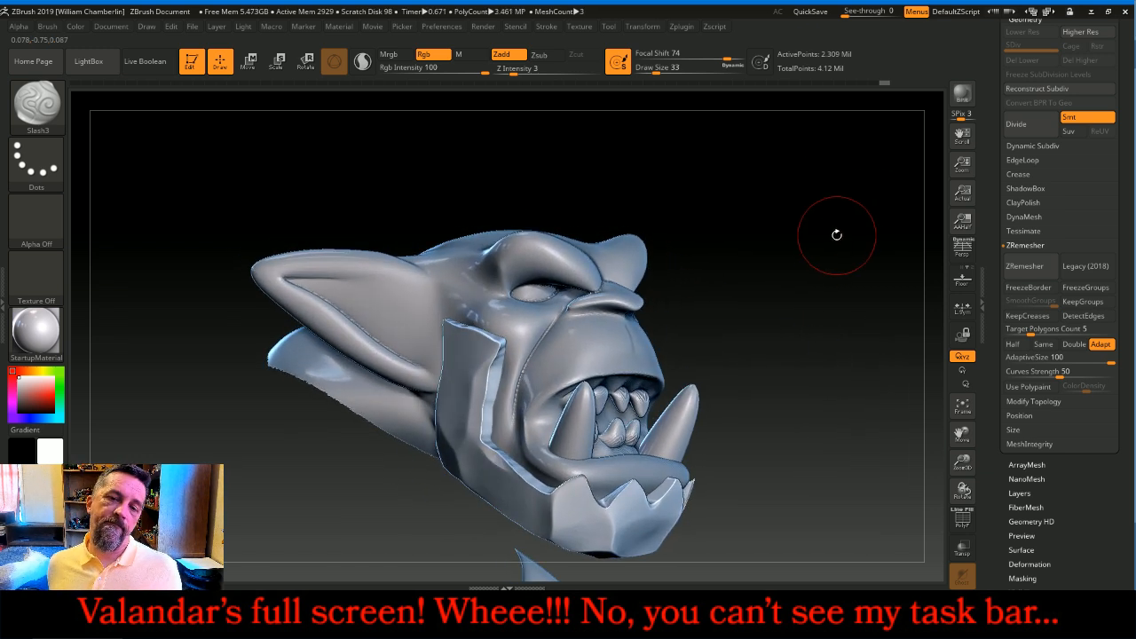
- Frame the model, make OrcBody the active subtool and reveal its hidden parts
{"action": "left_click", "coordinate": [962, 404]}
{"action": "left_click", "coordinate": [964, 406]}
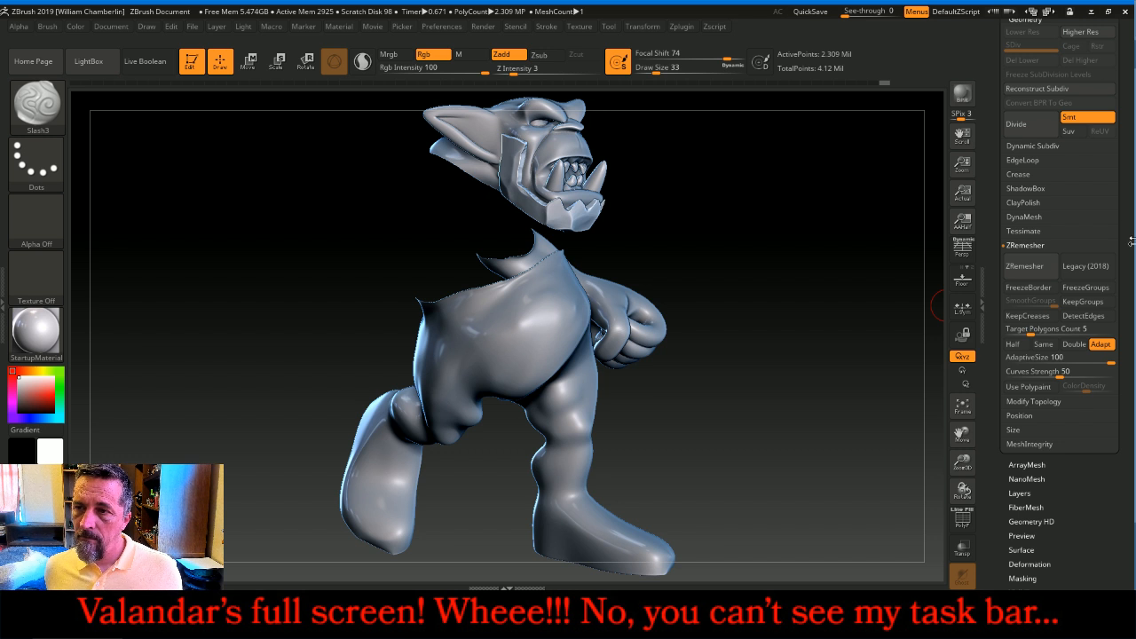
{"action": "left_click_drag", "start_coordinate": [1128, 231], "coordinate": [1104, 350]}
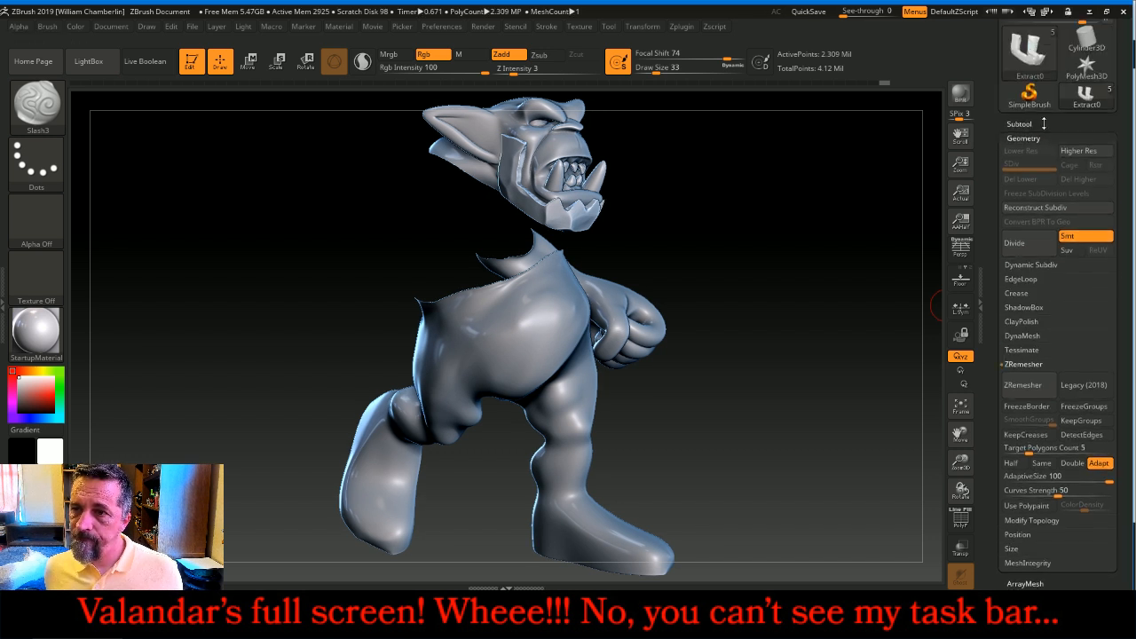
{"action": "left_click", "coordinate": [1044, 123]}
{"action": "left_click", "coordinate": [1030, 158]}
{"action": "left_click", "coordinate": [859, 223], "text": "ctrl+shift"}
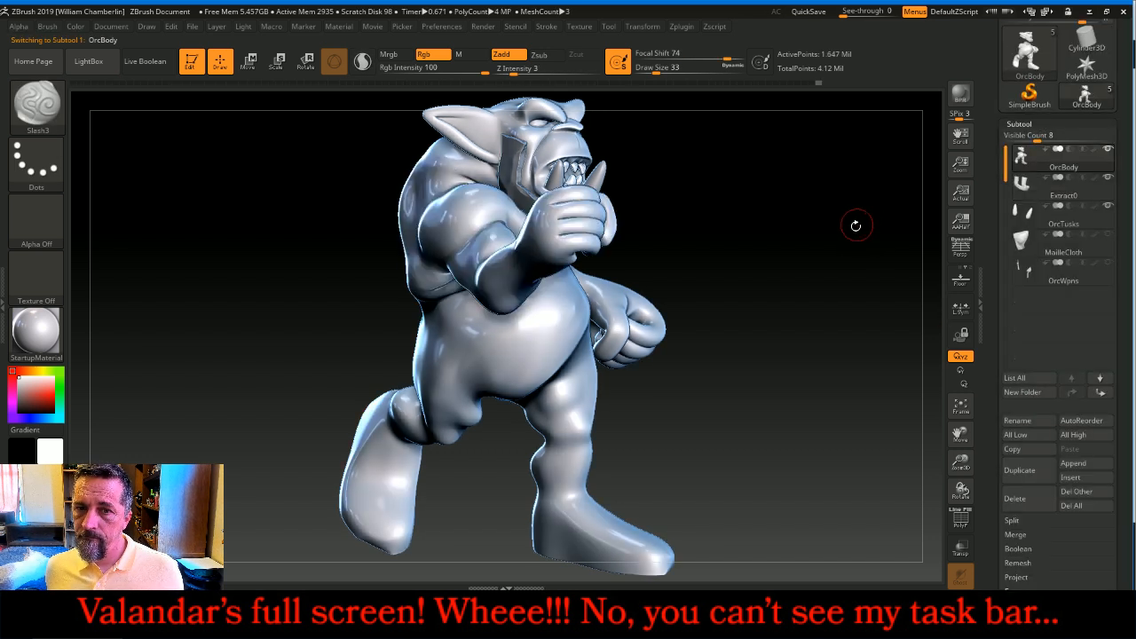
- Bring the orc's face into close view and switch to the Standard brush
{"action": "mouse_move", "coordinate": [858, 281]}
{"action": "left_mouse_down"}
{"action": "mouse_move", "coordinate": [835, 280]}
{"action": "mouse_move", "coordinate": [839, 266]}
{"action": "mouse_move", "coordinate": [823, 254]}
{"action": "left_mouse_up"}
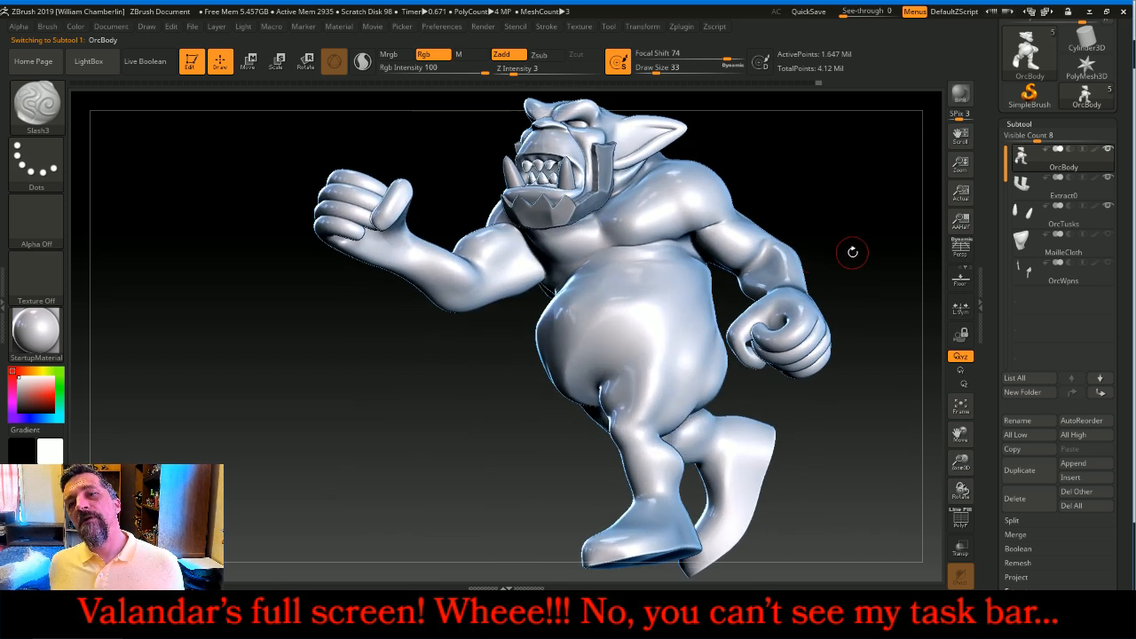
{"action": "left_click_drag", "start_coordinate": [959, 435], "coordinate": [958, 502]}
{"action": "left_click_drag", "start_coordinate": [960, 461], "coordinate": [952, 568]}
{"action": "left_click_drag", "start_coordinate": [377, 171], "coordinate": [377, 200]}
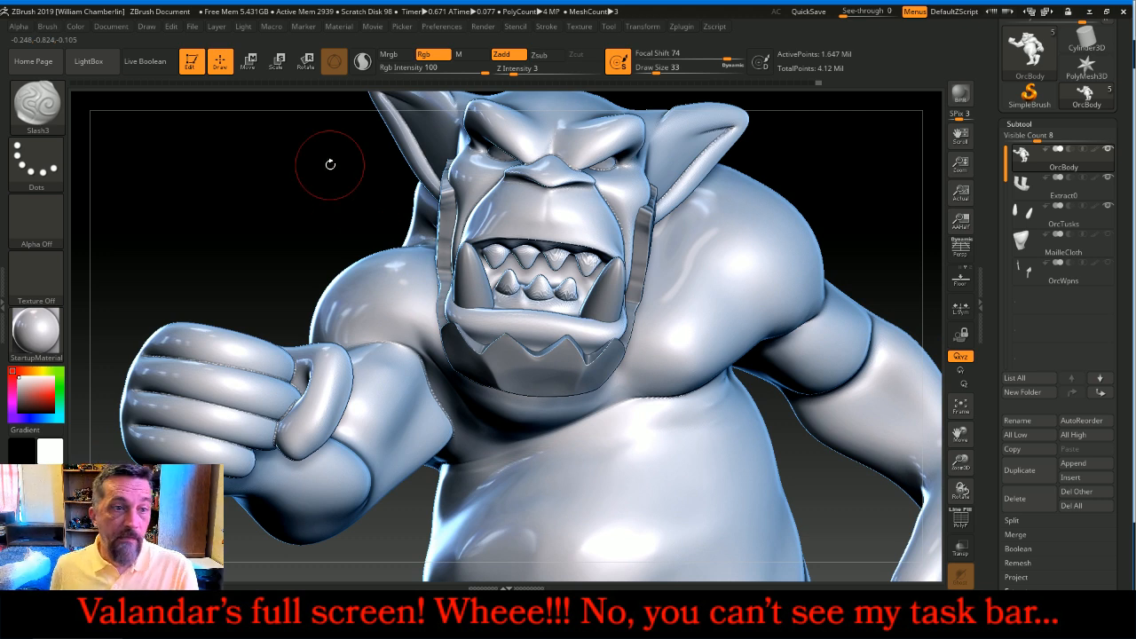
{"action": "left_click", "coordinate": [41, 103]}
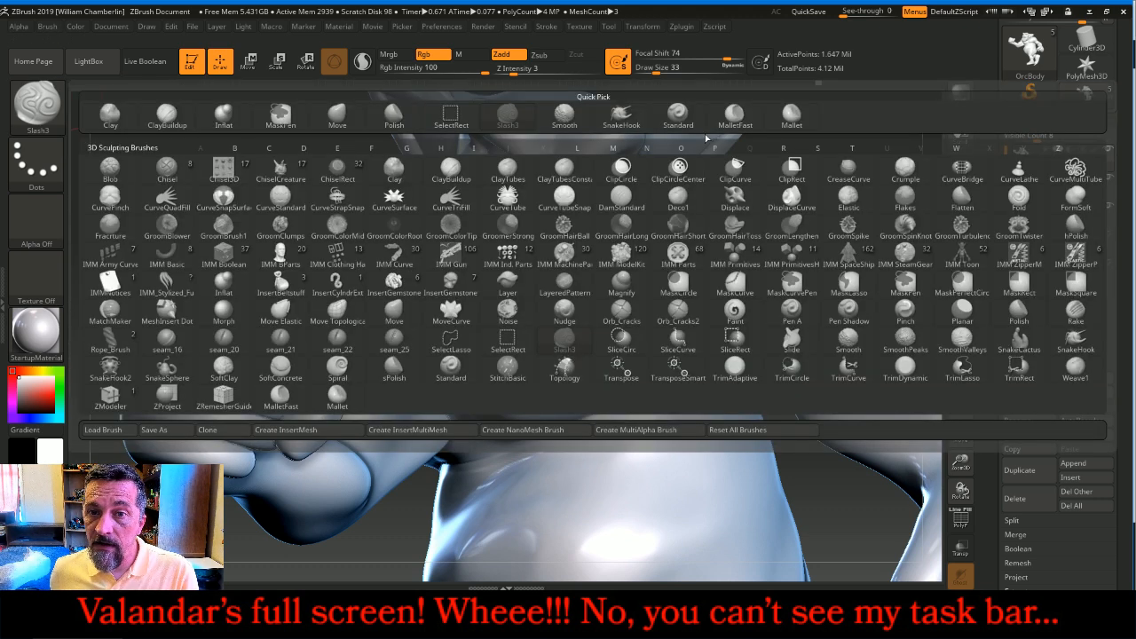
{"action": "left_click", "coordinate": [678, 115]}
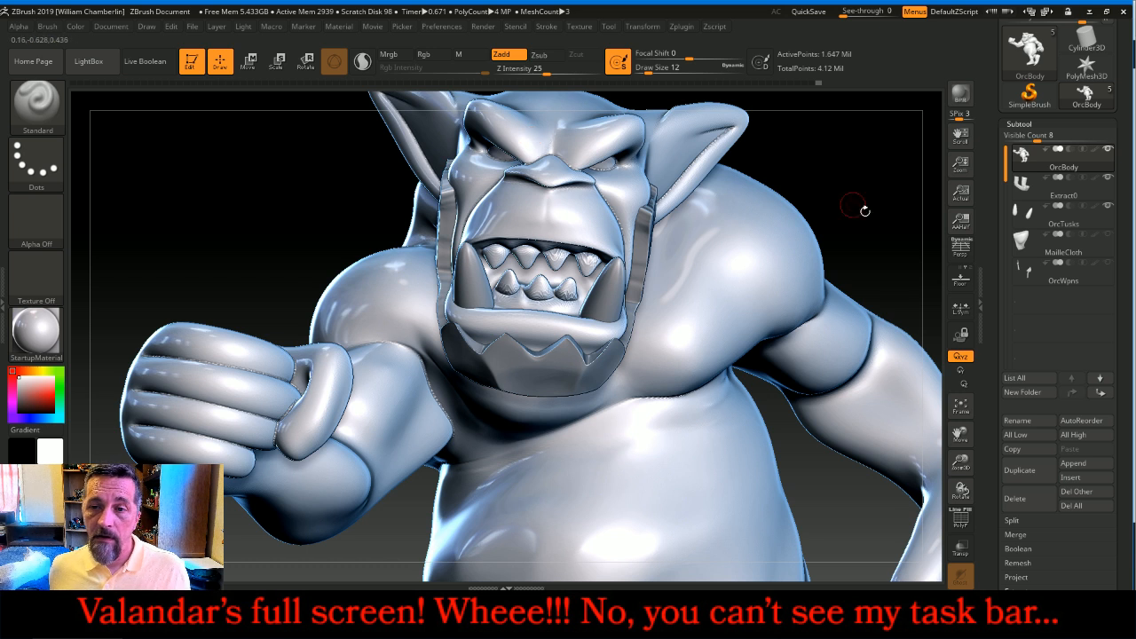
- Paint a mask around one eye, along the brow ridges to the nose bridge, and across the upper lip
{"action": "left_click_drag", "start_coordinate": [842, 150], "coordinate": [620, 121]}
{"action": "key", "text": "ctrl"}
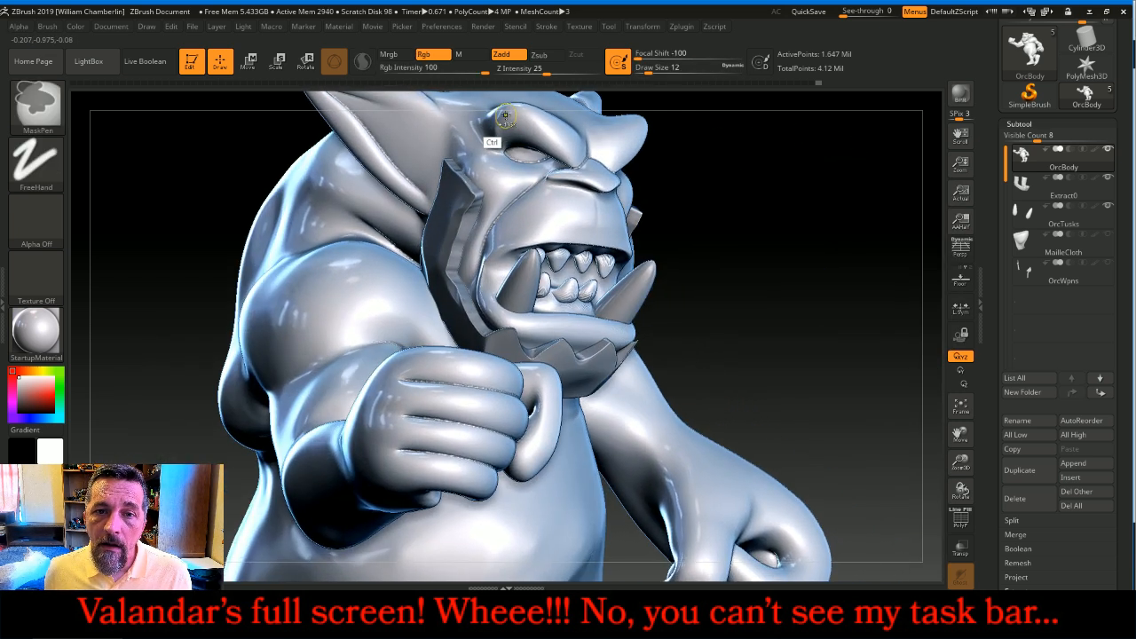
{"action": "mouse_move", "coordinate": [476, 142]}
{"action": "left_mouse_down", "text": "ctrl"}
{"action": "mouse_move", "coordinate": [490, 169]}
{"action": "mouse_move", "coordinate": [529, 176]}
{"action": "mouse_move", "coordinate": [524, 218]}
{"action": "mouse_move", "coordinate": [605, 224]}
{"action": "left_mouse_up", "text": "ctrl"}
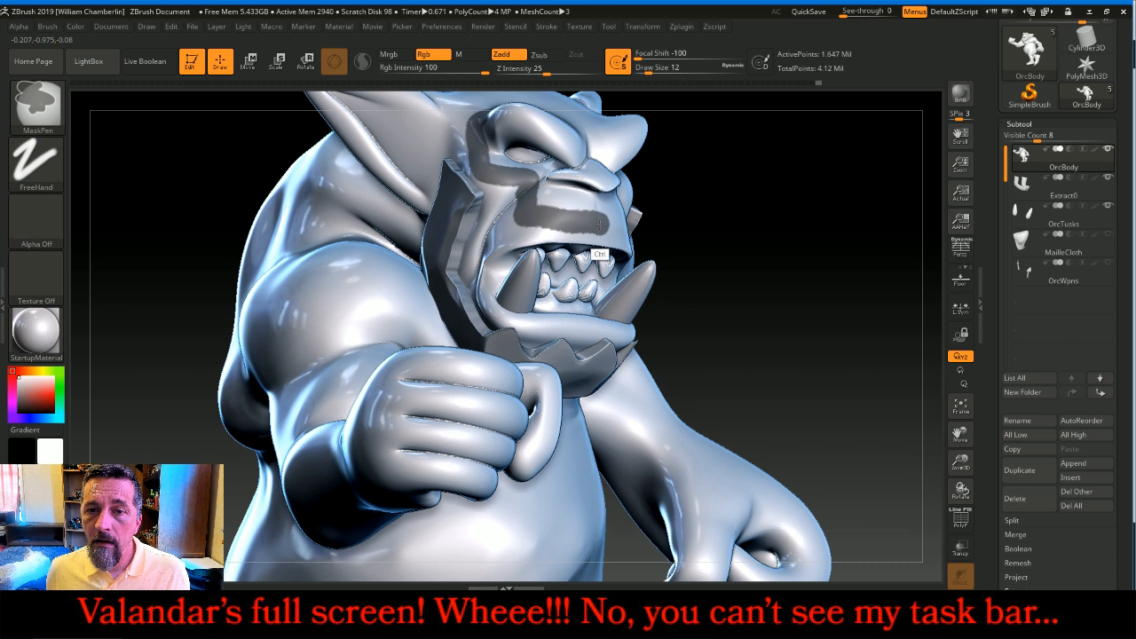
{"action": "mouse_move", "coordinate": [491, 117]}
{"action": "left_mouse_down", "text": "ctrl"}
{"action": "mouse_move", "coordinate": [561, 144]}
{"action": "mouse_move", "coordinate": [617, 149]}
{"action": "mouse_move", "coordinate": [597, 177]}
{"action": "left_mouse_up", "text": "ctrl"}
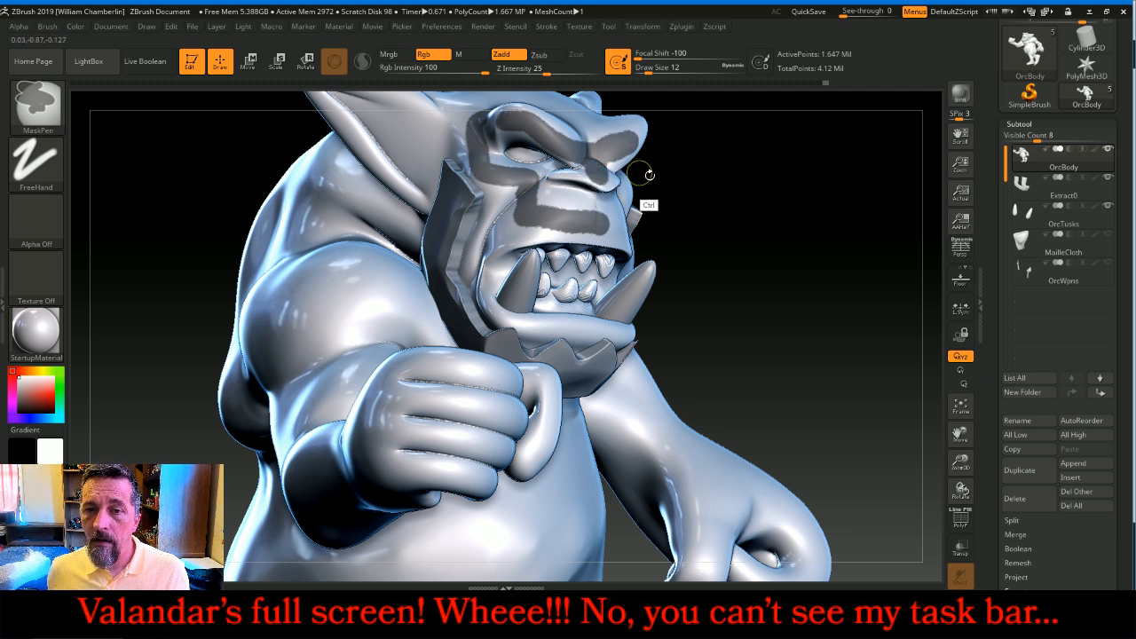
- Extend the face mask across the upper lip and onto the opposite cheek below the eye
{"action": "mouse_move", "coordinate": [807, 242]}
{"action": "left_mouse_down"}
{"action": "mouse_move", "coordinate": [832, 231]}
{"action": "mouse_move", "coordinate": [799, 207]}
{"action": "mouse_move", "coordinate": [828, 232]}
{"action": "mouse_move", "coordinate": [870, 330]}
{"action": "left_mouse_up"}
{"action": "left_click_drag", "start_coordinate": [960, 433], "coordinate": [982, 506]}
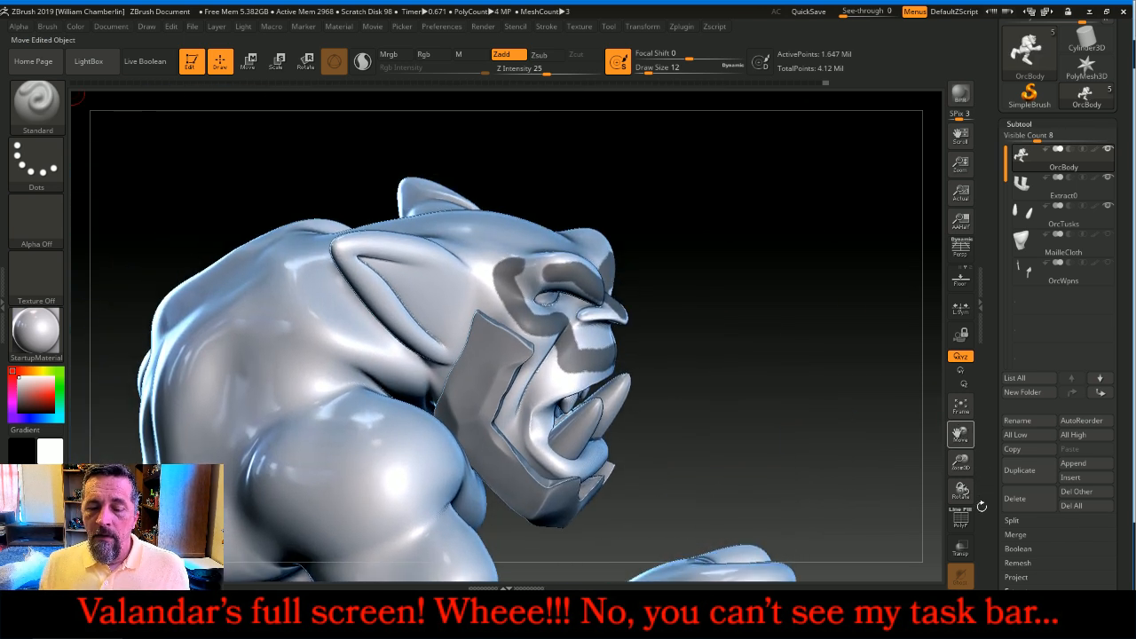
{"action": "key", "text": "ctrl"}
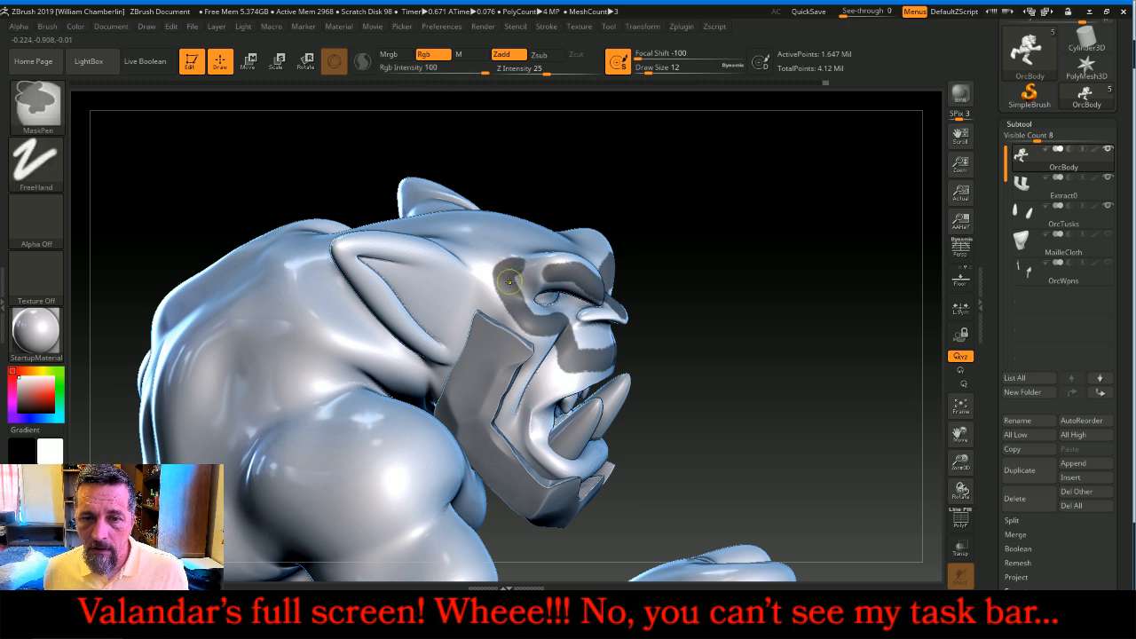
{"action": "mouse_move", "coordinate": [825, 228]}
{"action": "left_mouse_down"}
{"action": "mouse_move", "coordinate": [750, 201]}
{"action": "mouse_move", "coordinate": [687, 151]}
{"action": "mouse_move", "coordinate": [683, 173]}
{"action": "mouse_move", "coordinate": [712, 173]}
{"action": "mouse_move", "coordinate": [701, 182]}
{"action": "left_mouse_up"}
{"action": "key", "text": "ctrl"}
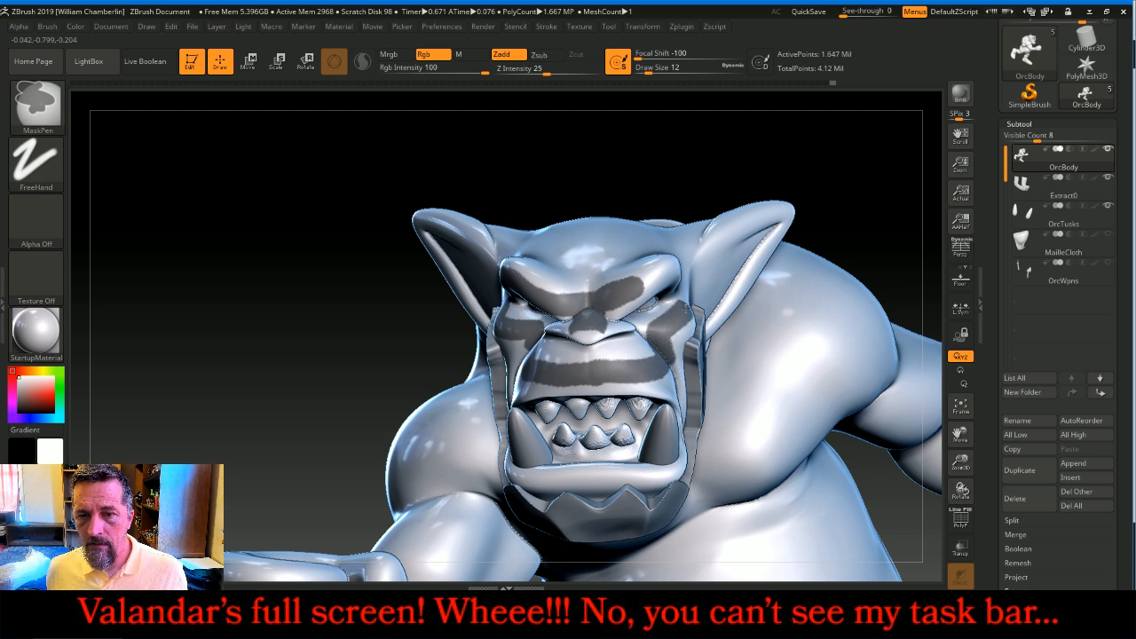
- Extend the OrcBody mask around the outer brows and eyes, and fill in the muzzle above the upper lip
{"action": "left_click_drag", "start_coordinate": [872, 171], "coordinate": [764, 188]}
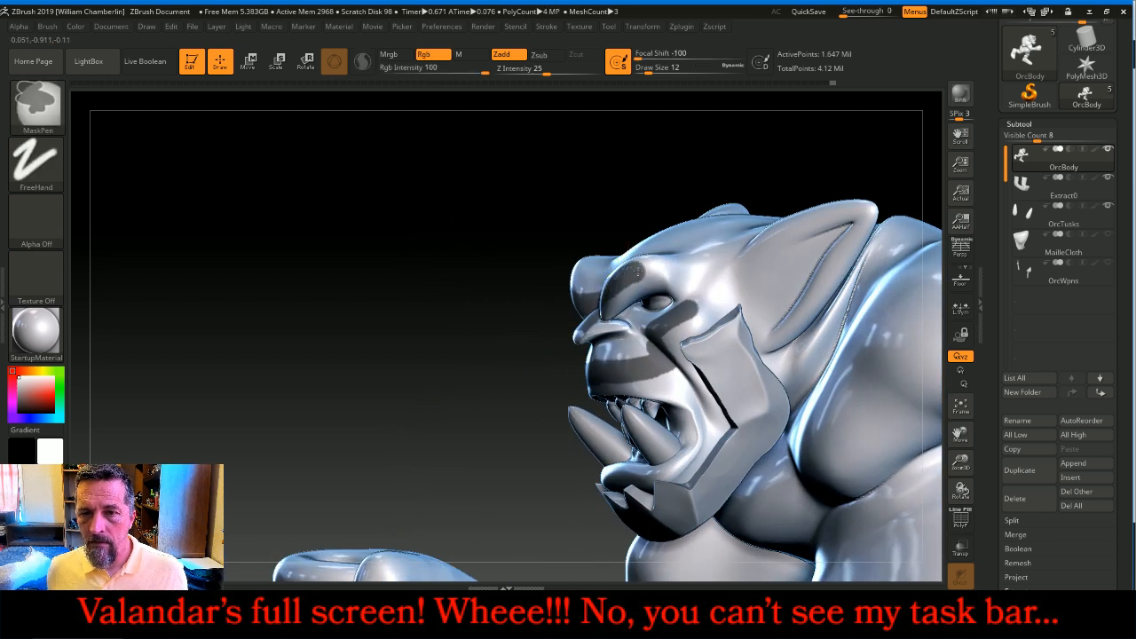
{"action": "left_click_drag", "start_coordinate": [635, 272], "coordinate": [672, 264], "text": "ctrl"}
{"action": "left_click_drag", "start_coordinate": [444, 335], "coordinate": [482, 314]}
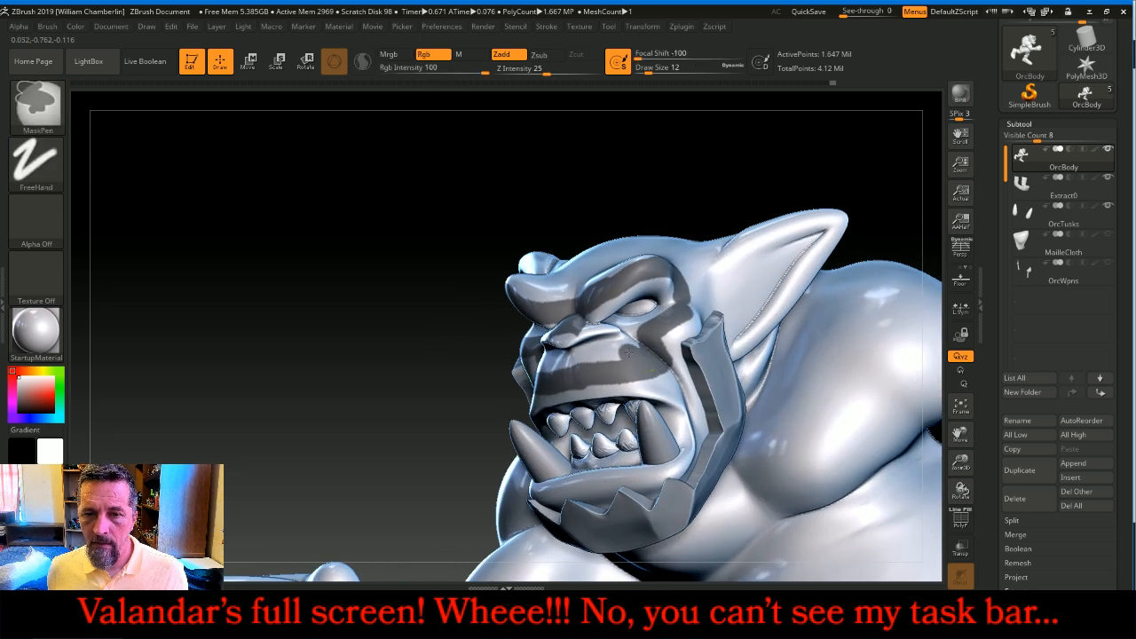
{"action": "left_click_drag", "start_coordinate": [564, 364], "coordinate": [554, 361], "text": "ctrl"}
{"action": "left_click_drag", "start_coordinate": [384, 412], "coordinate": [510, 397]}
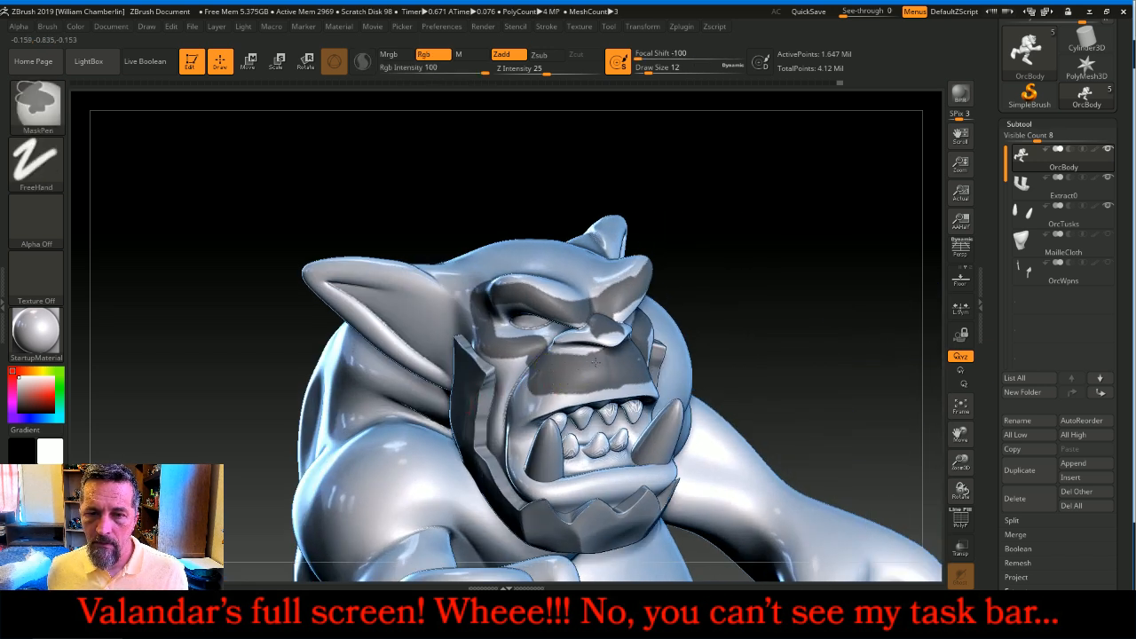
{"action": "left_click_drag", "start_coordinate": [830, 271], "coordinate": [732, 284]}
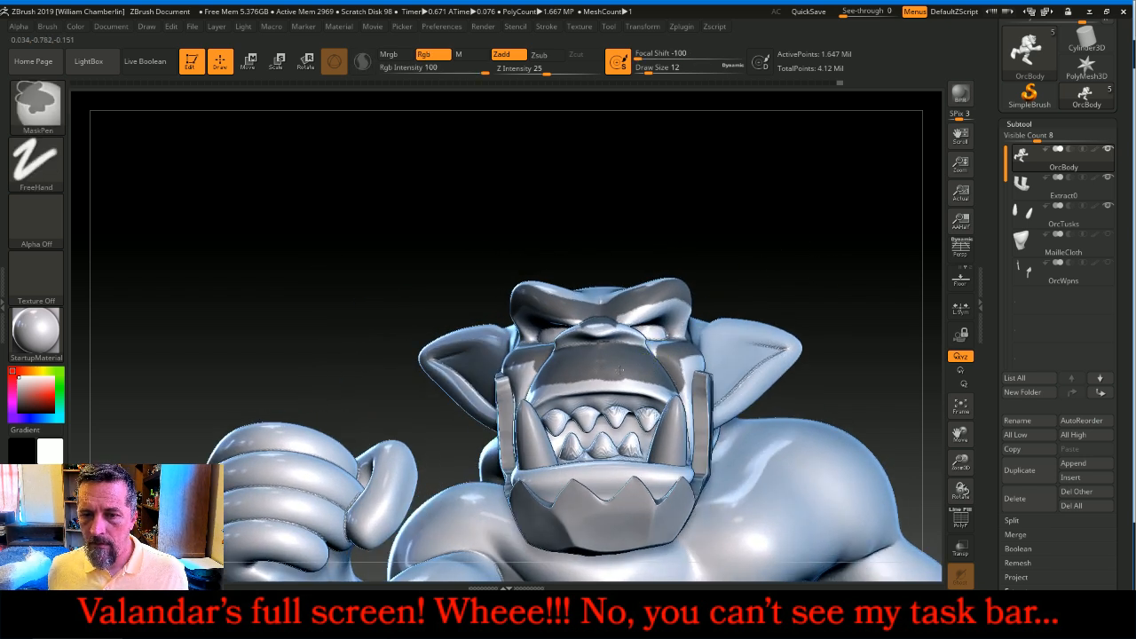
- Paint a mask band from the outer brows up around the crown of the head, outlining the forehead
{"action": "mouse_move", "coordinate": [769, 251]}
{"action": "left_mouse_down"}
{"action": "mouse_move", "coordinate": [870, 240]}
{"action": "mouse_move", "coordinate": [843, 248]}
{"action": "mouse_move", "coordinate": [834, 293]}
{"action": "left_mouse_up"}
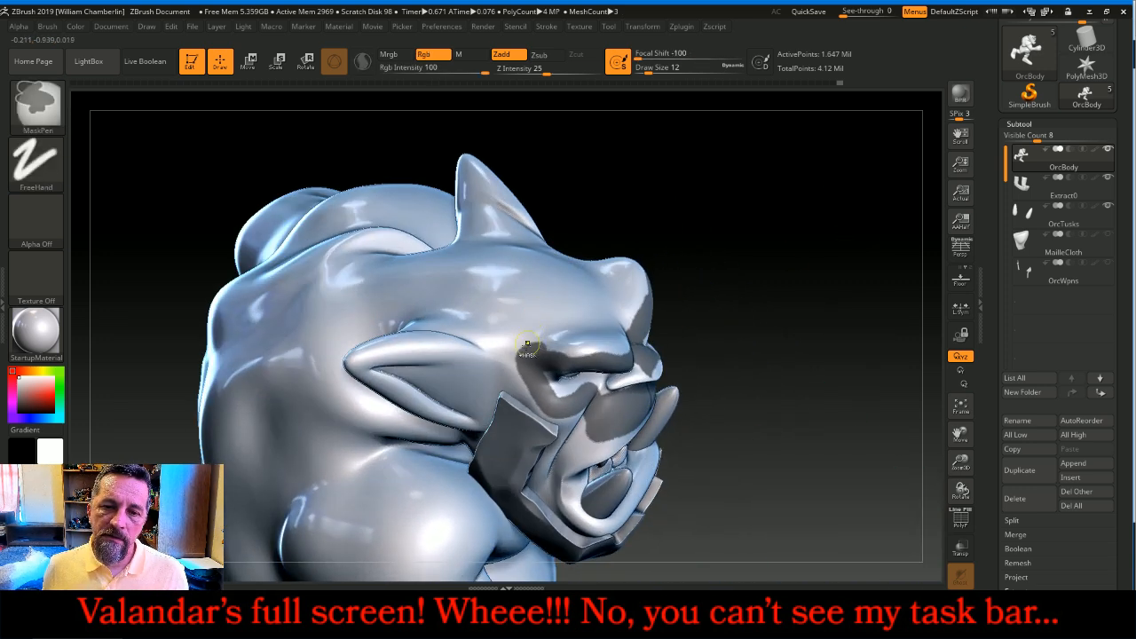
{"action": "mouse_move", "coordinate": [523, 353]}
{"action": "left_mouse_down", "text": "ctrl"}
{"action": "mouse_move", "coordinate": [497, 316]}
{"action": "mouse_move", "coordinate": [416, 268]}
{"action": "left_mouse_up", "text": "ctrl"}
{"action": "mouse_move", "coordinate": [710, 218]}
{"action": "left_mouse_down"}
{"action": "mouse_move", "coordinate": [701, 233]}
{"action": "mouse_move", "coordinate": [672, 236]}
{"action": "left_mouse_up"}
{"action": "mouse_move", "coordinate": [562, 197]}
{"action": "left_mouse_down", "text": "ctrl"}
{"action": "mouse_move", "coordinate": [457, 200]}
{"action": "mouse_move", "coordinate": [421, 229]}
{"action": "left_mouse_up", "text": "ctrl"}
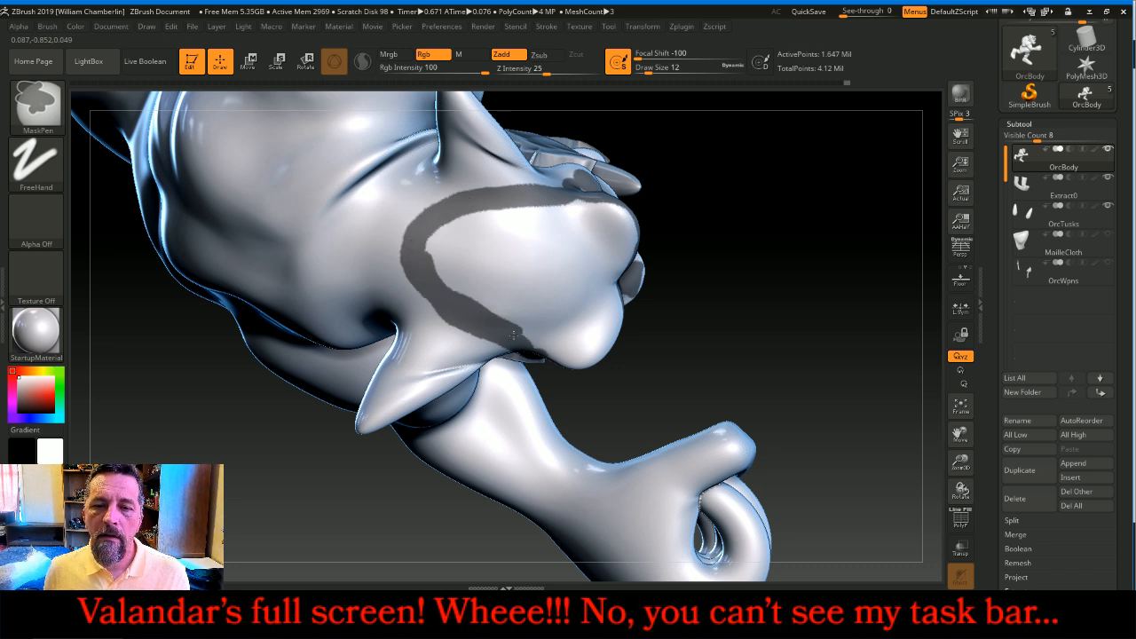
{"action": "mouse_move", "coordinate": [828, 323]}
{"action": "left_mouse_down"}
{"action": "mouse_move", "coordinate": [813, 288]}
{"action": "mouse_move", "coordinate": [769, 243]}
{"action": "mouse_move", "coordinate": [760, 252]}
{"action": "left_mouse_up"}
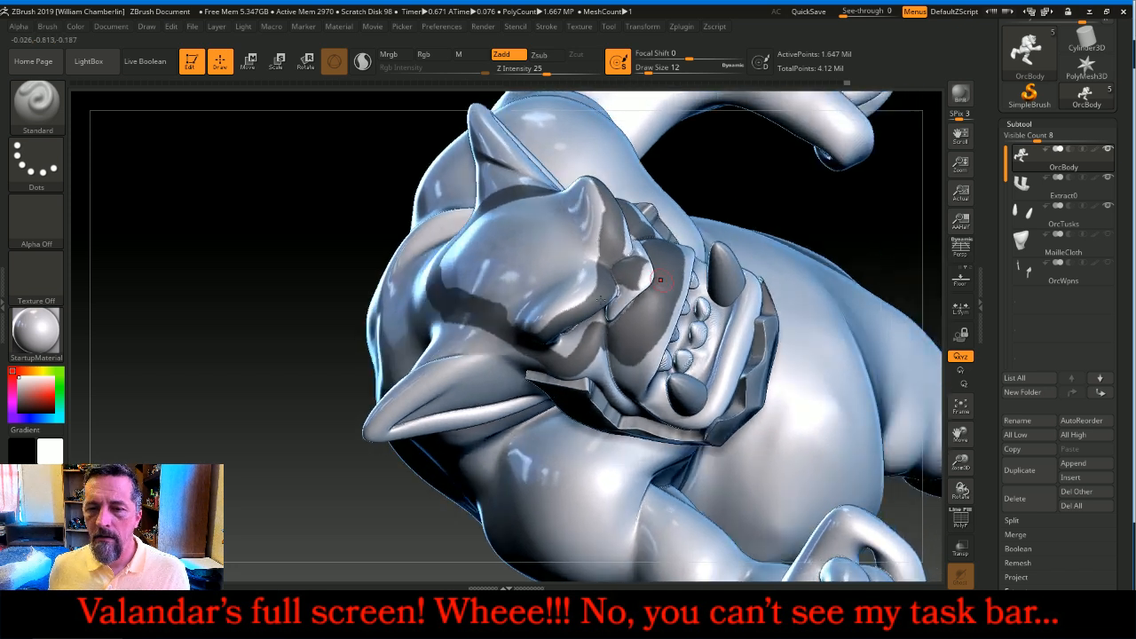
- Fill the outlined forehead and crown with mask so it joins the brow mask
{"action": "key", "text": "ctrl"}
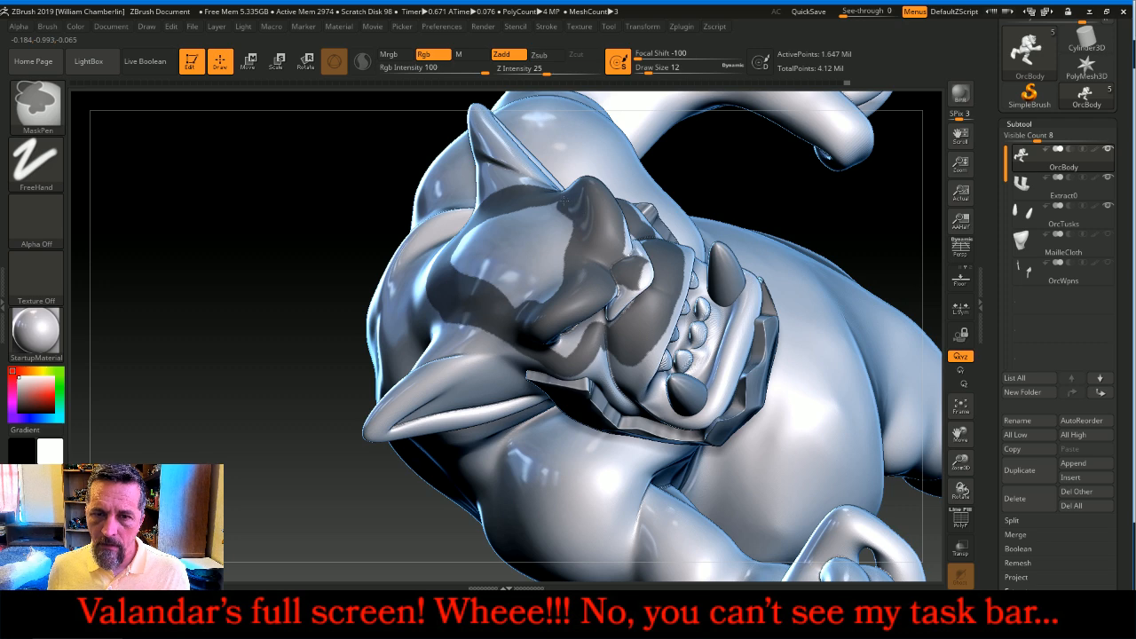
{"action": "mouse_move", "coordinate": [745, 180]}
{"action": "left_mouse_down"}
{"action": "mouse_move", "coordinate": [789, 257]}
{"action": "mouse_move", "coordinate": [740, 281]}
{"action": "mouse_move", "coordinate": [804, 258]}
{"action": "mouse_move", "coordinate": [742, 277]}
{"action": "mouse_move", "coordinate": [601, 245]}
{"action": "left_mouse_up"}
{"action": "mouse_move", "coordinate": [546, 209]}
{"action": "left_mouse_down", "text": "ctrl"}
{"action": "mouse_move", "coordinate": [536, 189]}
{"action": "mouse_move", "coordinate": [432, 219]}
{"action": "mouse_move", "coordinate": [416, 202]}
{"action": "left_mouse_up", "text": "ctrl"}
{"action": "mouse_move", "coordinate": [424, 244]}
{"action": "left_mouse_down", "text": "ctrl"}
{"action": "mouse_move", "coordinate": [466, 253]}
{"action": "mouse_move", "coordinate": [484, 281]}
{"action": "left_mouse_up", "text": "ctrl"}
{"action": "mouse_move", "coordinate": [539, 294]}
{"action": "left_mouse_down", "text": "ctrl"}
{"action": "mouse_move", "coordinate": [542, 213]}
{"action": "mouse_move", "coordinate": [508, 209]}
{"action": "mouse_move", "coordinate": [475, 238]}
{"action": "mouse_move", "coordinate": [535, 253]}
{"action": "left_mouse_up", "text": "ctrl"}
{"action": "left_click_drag", "start_coordinate": [758, 281], "coordinate": [761, 257]}
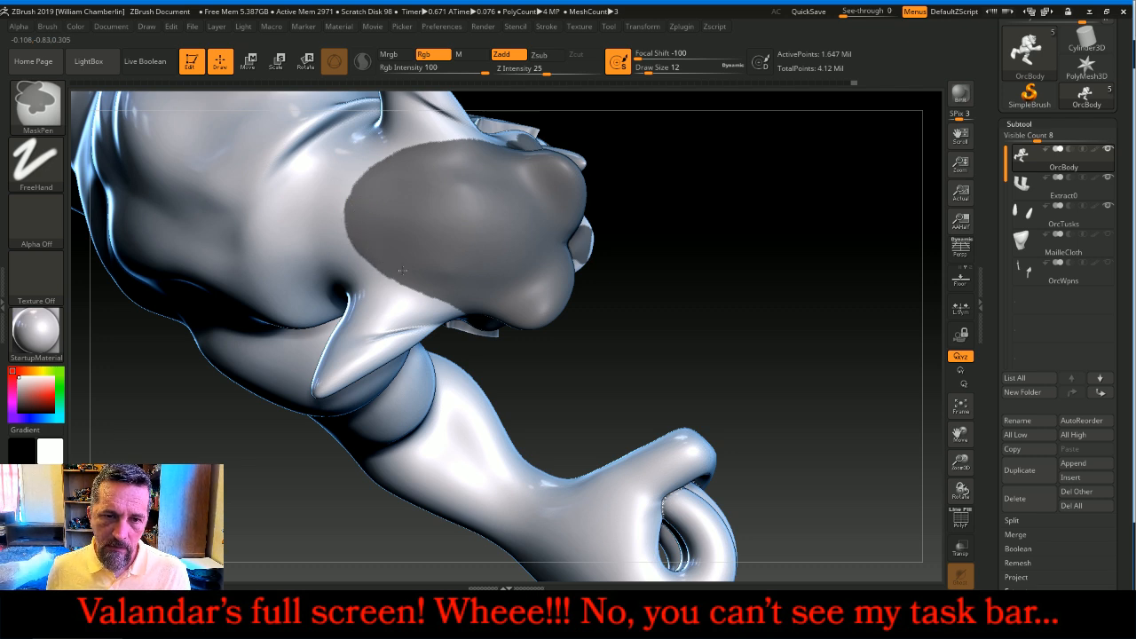
{"action": "mouse_move", "coordinate": [794, 339]}
{"action": "left_mouse_down"}
{"action": "mouse_move", "coordinate": [778, 213]}
{"action": "mouse_move", "coordinate": [801, 207]}
{"action": "mouse_move", "coordinate": [837, 281]}
{"action": "mouse_move", "coordinate": [806, 282]}
{"action": "left_mouse_up"}
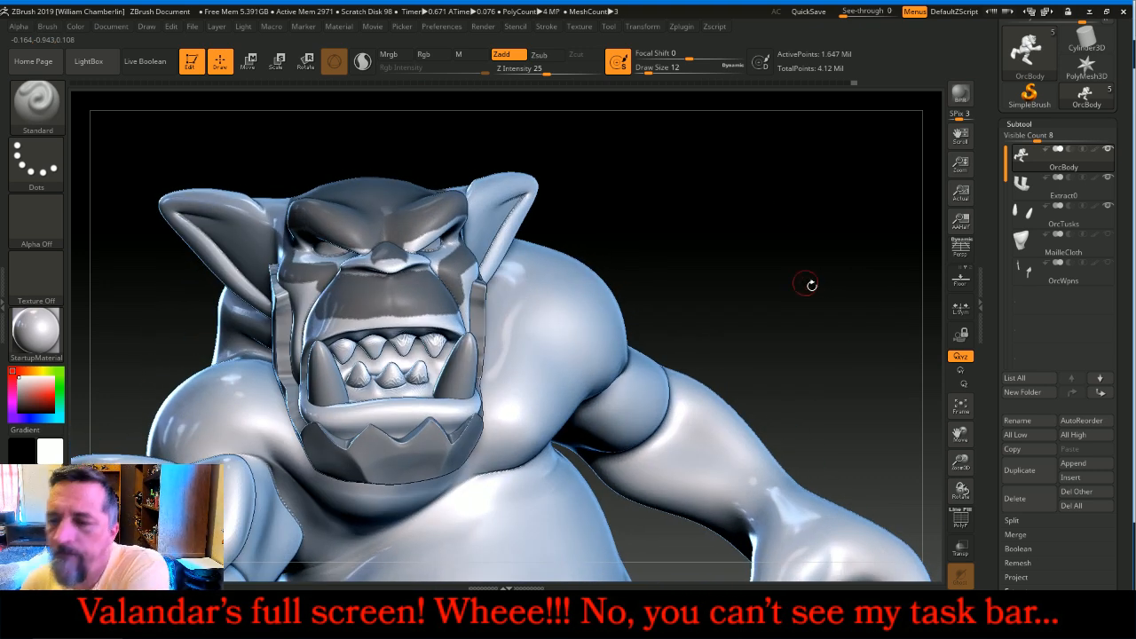
- Extract the masked face area as a new subtool with a thickness of 0.02, and clear the mask on the piece
{"action": "left_click_drag", "start_coordinate": [1128, 422], "coordinate": [1111, 321]}
{"action": "left_click", "coordinate": [1027, 374]}
{"action": "left_click", "coordinate": [1017, 390]}
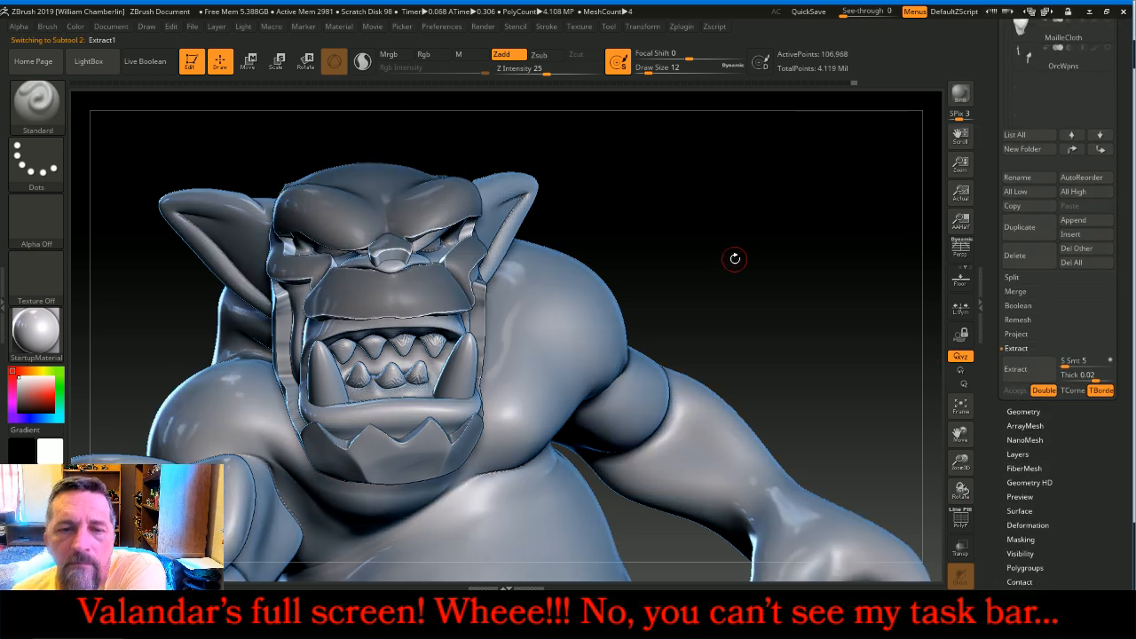
{"action": "left_click_drag", "start_coordinate": [771, 206], "coordinate": [852, 316], "text": "ctrl"}
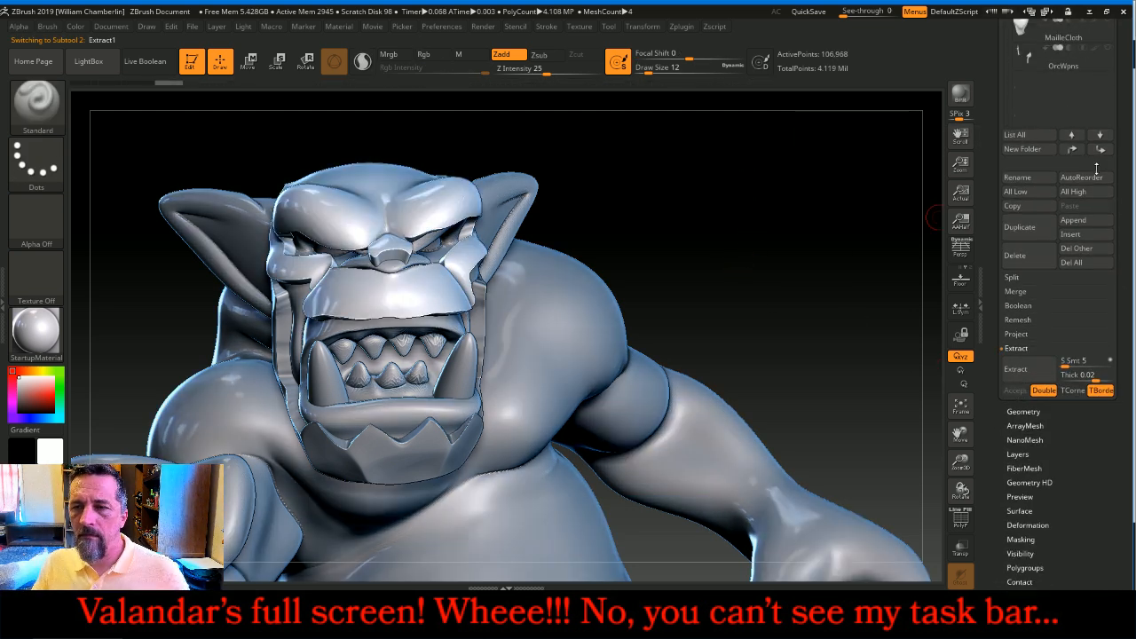
- Make the Extract1 subtool active and ZRemesh it with an adaptive size of 100
{"action": "left_click_drag", "start_coordinate": [1128, 146], "coordinate": [1122, 295]}
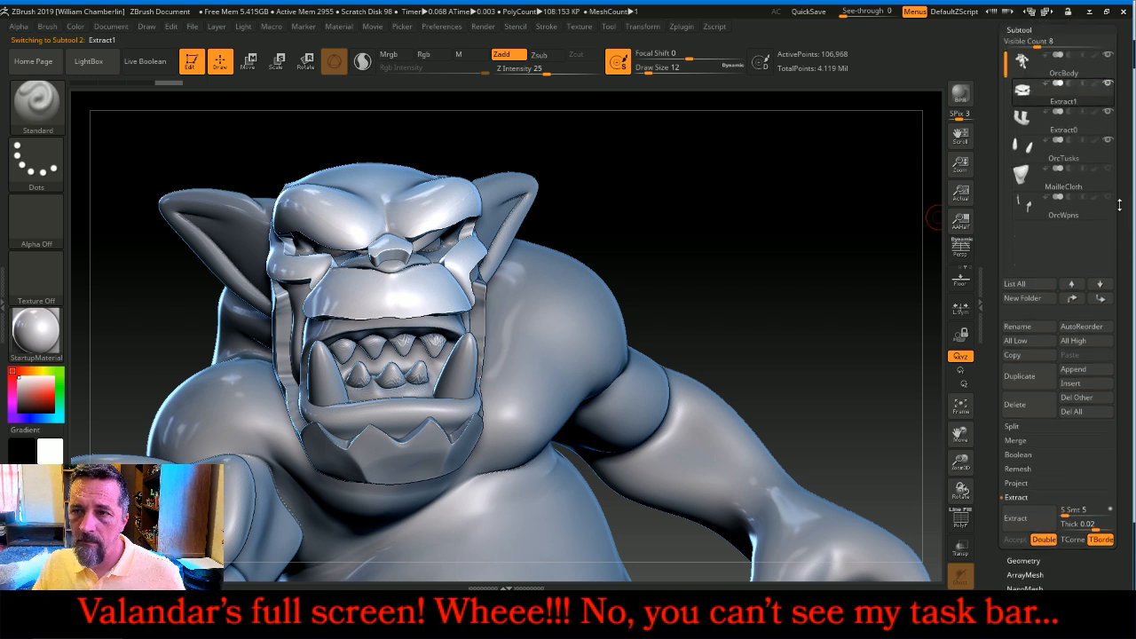
{"action": "left_click", "coordinate": [1024, 64]}
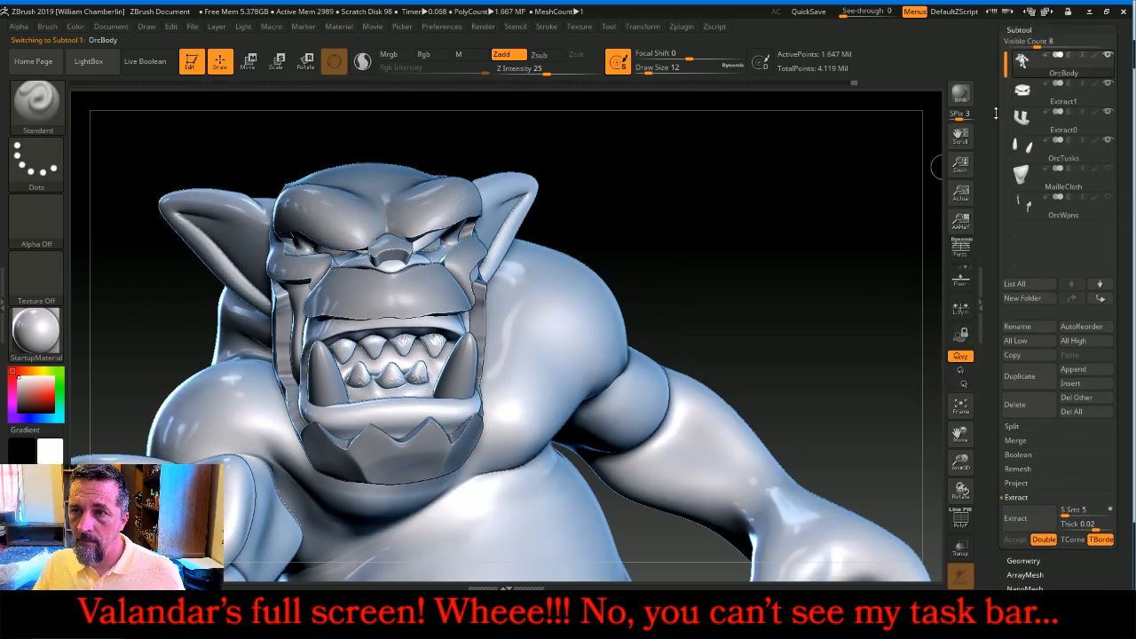
{"action": "left_click", "coordinate": [1022, 91]}
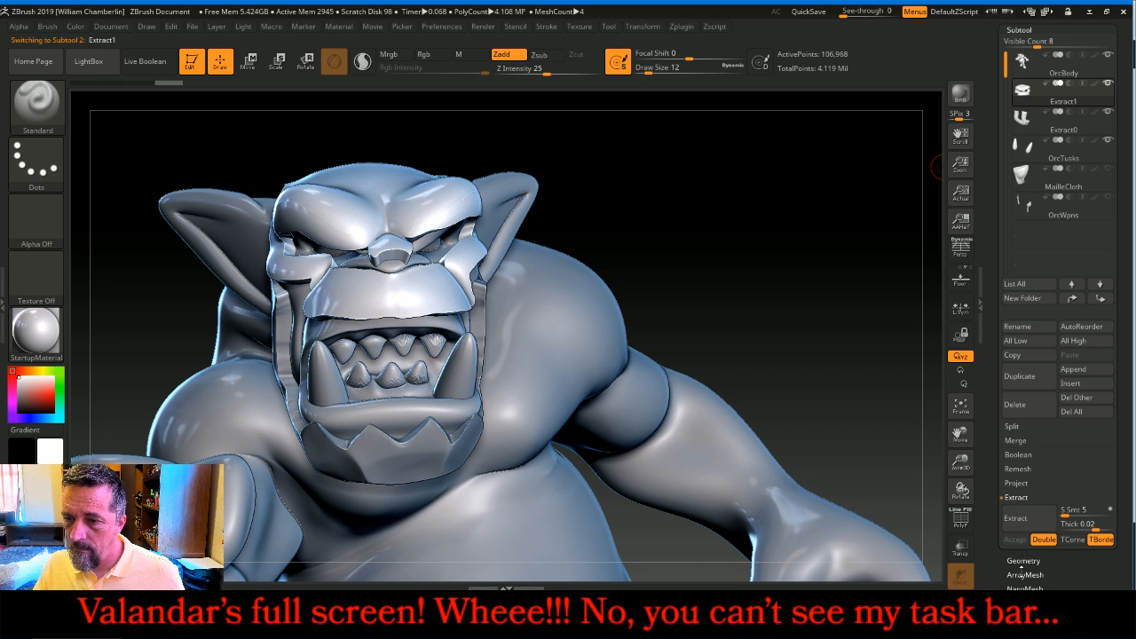
{"action": "left_click", "coordinate": [1024, 560]}
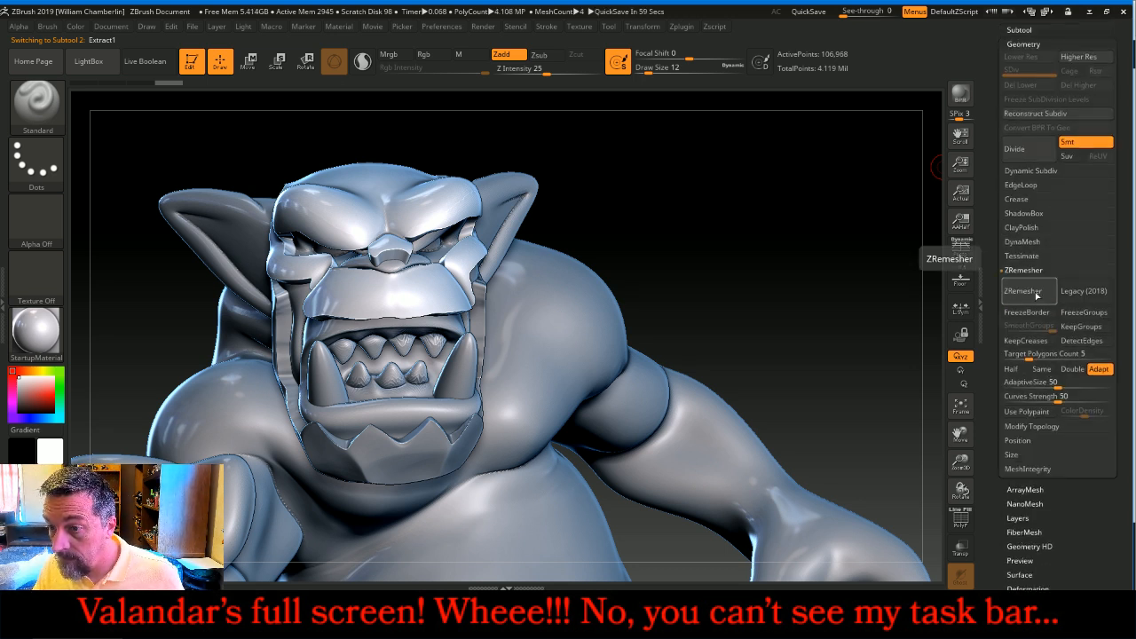
{"action": "left_click_drag", "start_coordinate": [1059, 384], "coordinate": [1111, 383]}
{"action": "left_click", "coordinate": [1023, 290]}
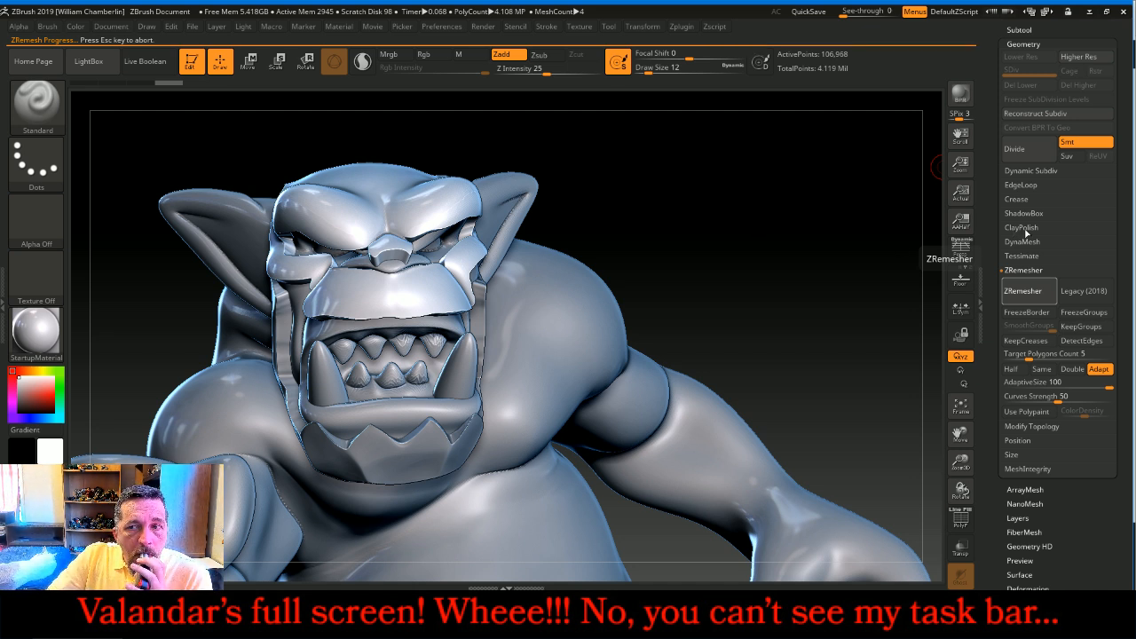
- Subdivide the extracted face piece to level 3 and delete its lower subdivision levels
{"action": "left_click", "coordinate": [1044, 150]}
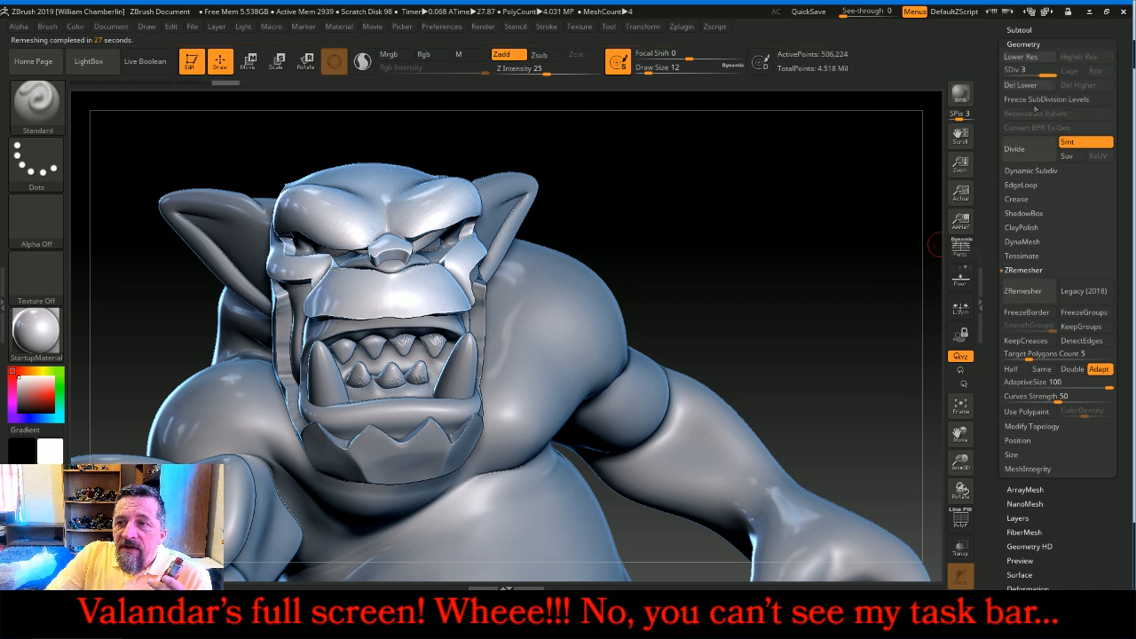
{"action": "left_click", "coordinate": [1044, 151]}
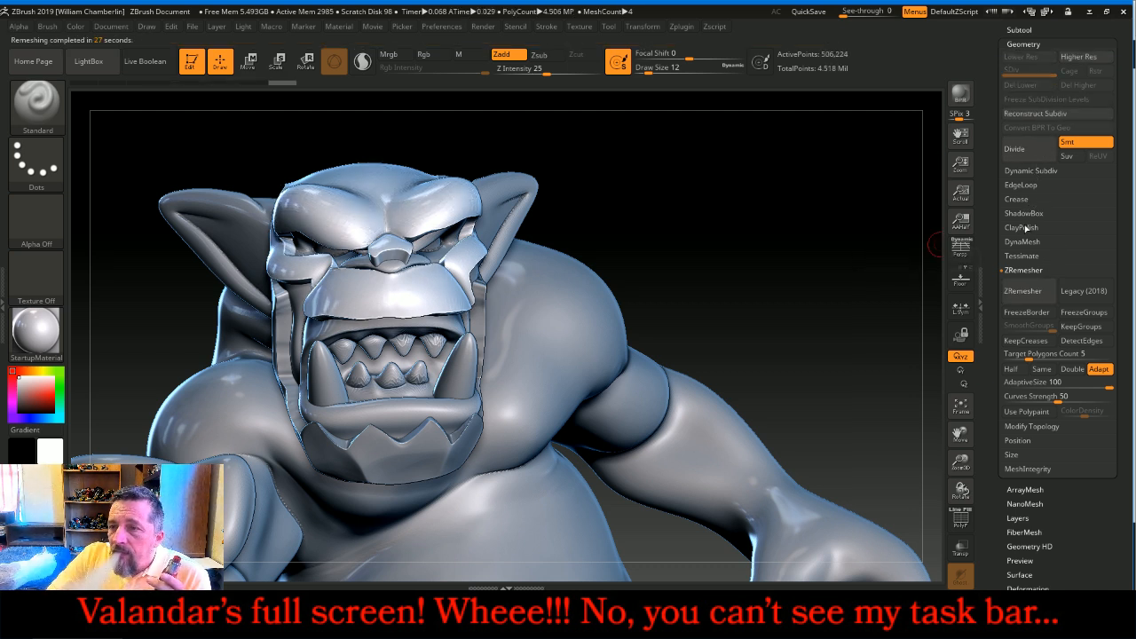
- DynaMesh the extracted face piece at a resolution of 256
{"action": "left_click", "coordinate": [1026, 245]}
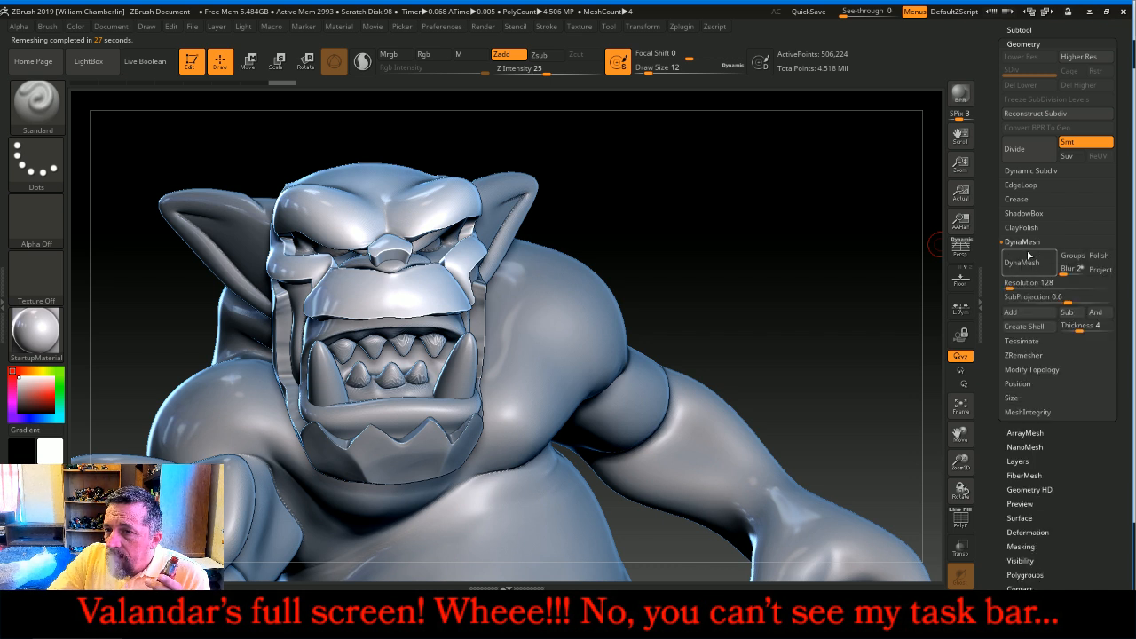
{"action": "type", "text": "256"}
{"action": "key", "text": "Return"}
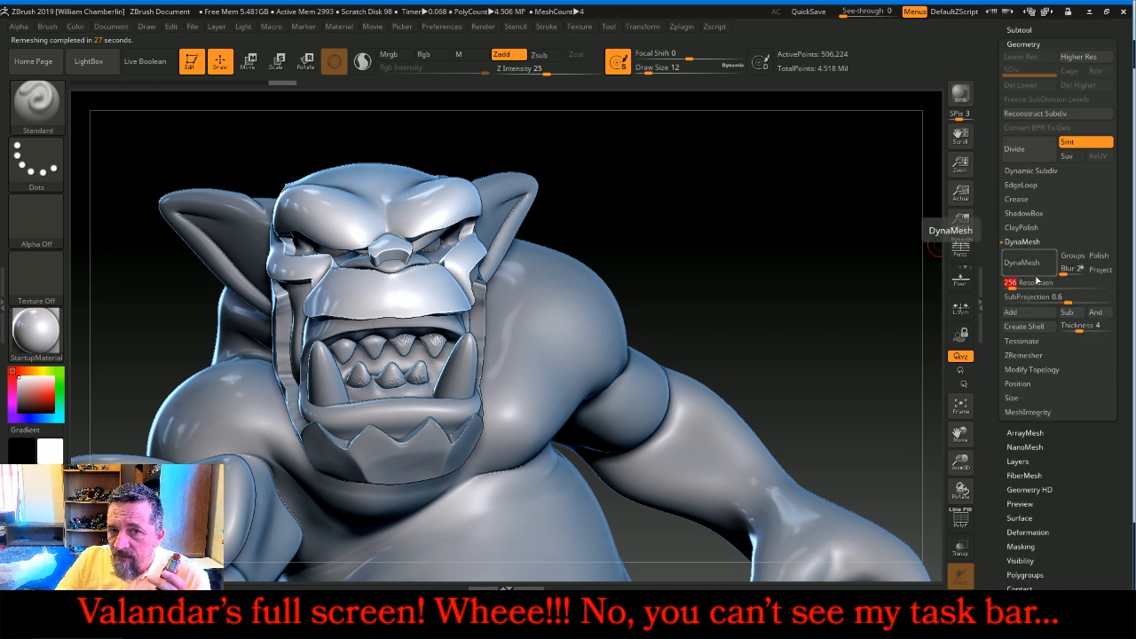
{"action": "left_click", "coordinate": [1022, 262]}
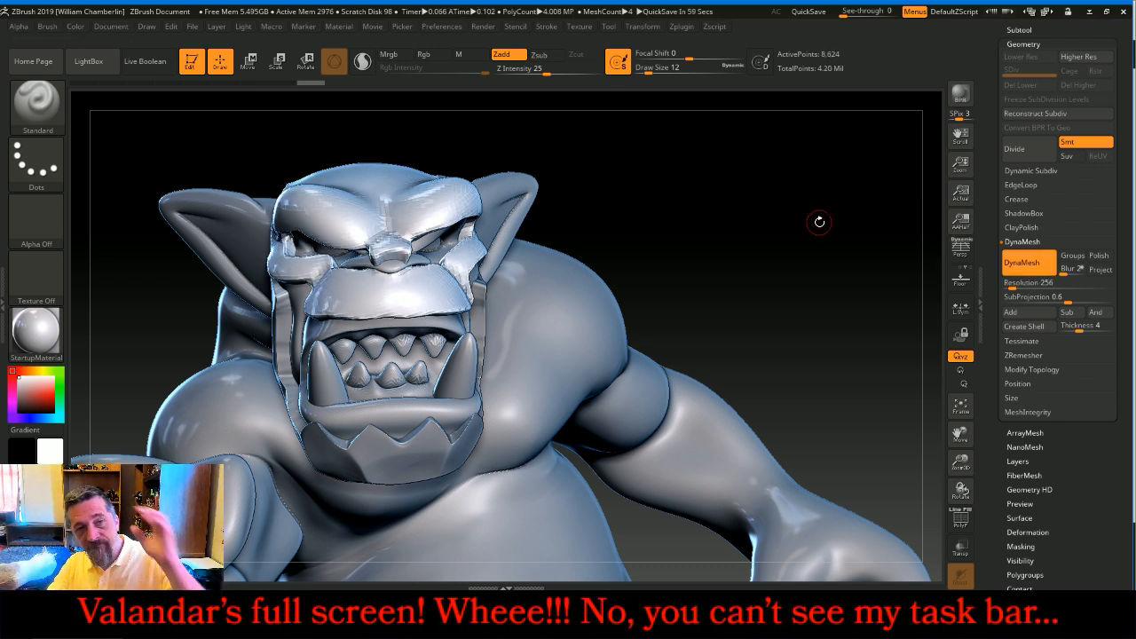
- Smooth the nose bridge and forehead of the face piece, raising the brush size to 28 for the forehead
{"action": "left_click_drag", "start_coordinate": [779, 213], "coordinate": [794, 236]}
{"action": "key", "text": "shift"}
{"action": "left_click_drag", "start_coordinate": [376, 254], "coordinate": [380, 264], "text": "shift"}
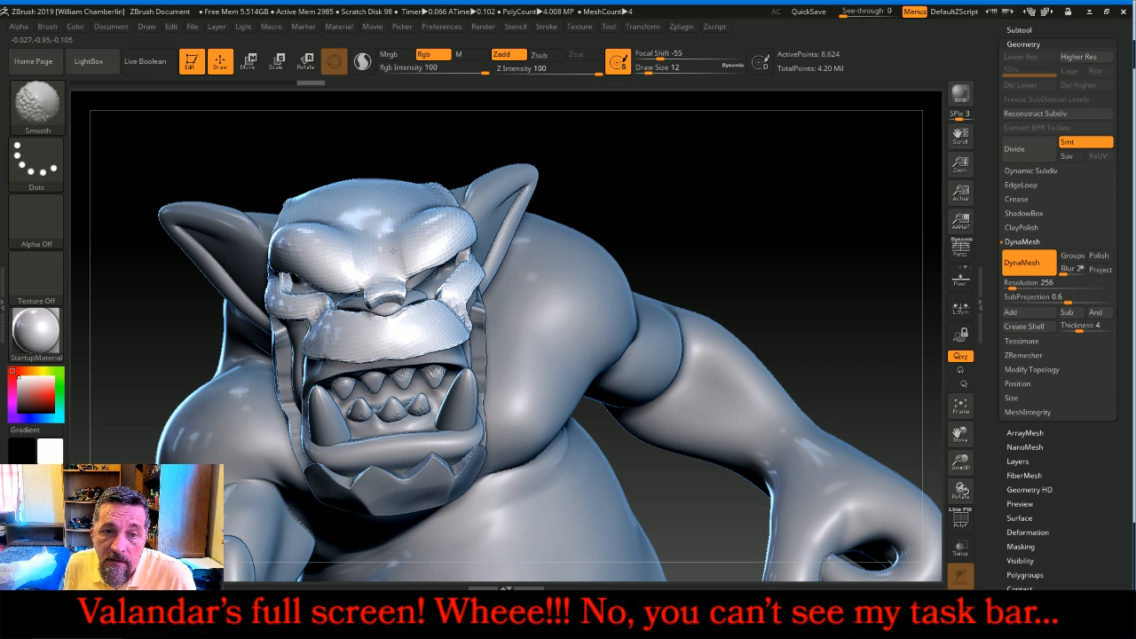
{"action": "mouse_move", "coordinate": [601, 183]}
{"action": "left_mouse_down"}
{"action": "mouse_move", "coordinate": [710, 185]}
{"action": "mouse_move", "coordinate": [684, 200]}
{"action": "left_mouse_up"}
{"action": "key", "text": "]"}
{"action": "key", "text": "]"}
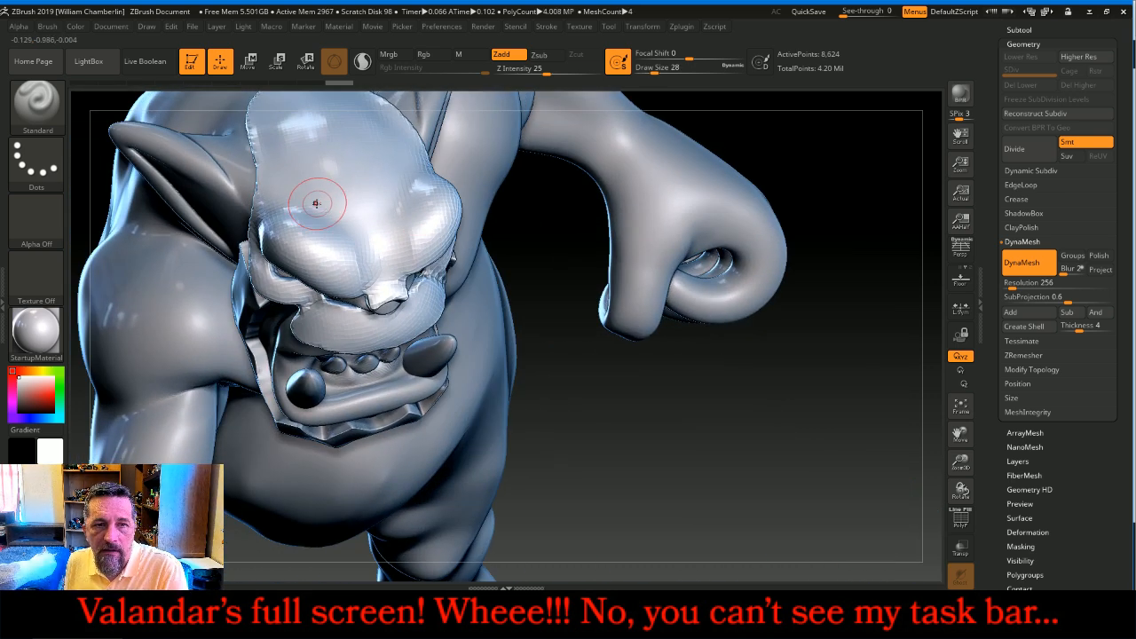
{"action": "mouse_move", "coordinate": [303, 196]}
{"action": "left_mouse_down", "text": "shift"}
{"action": "mouse_move", "coordinate": [303, 182]}
{"action": "mouse_move", "coordinate": [303, 200]}
{"action": "left_mouse_up", "text": "shift"}
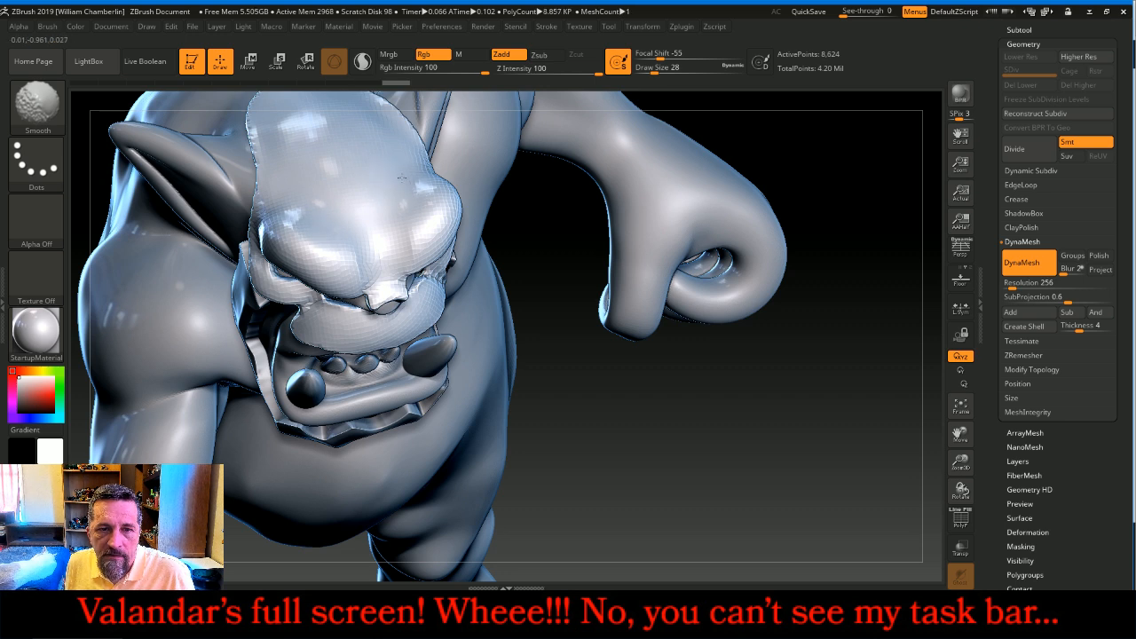
- Smooth the brow, cheek and muzzle areas of the face piece from both sides with a brush size of 16
{"action": "mouse_move", "coordinate": [622, 388]}
{"action": "left_mouse_down"}
{"action": "mouse_move", "coordinate": [603, 336]}
{"action": "mouse_move", "coordinate": [569, 327]}
{"action": "left_mouse_up"}
{"action": "key", "text": "bracketleft"}
{"action": "key", "text": "bracketleft"}
{"action": "key", "text": "bracketleft"}
{"action": "key", "text": "shift"}
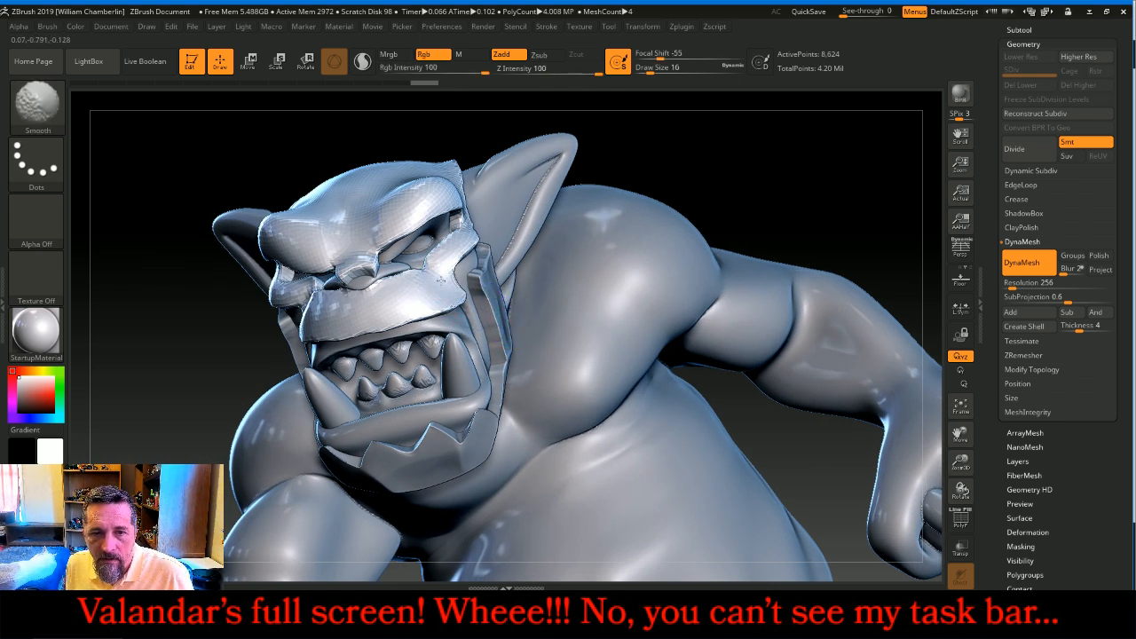
{"action": "mouse_move", "coordinate": [675, 133]}
{"action": "left_mouse_down"}
{"action": "mouse_move", "coordinate": [705, 119]}
{"action": "mouse_move", "coordinate": [422, 283]}
{"action": "left_mouse_up"}
{"action": "key", "text": "shift"}
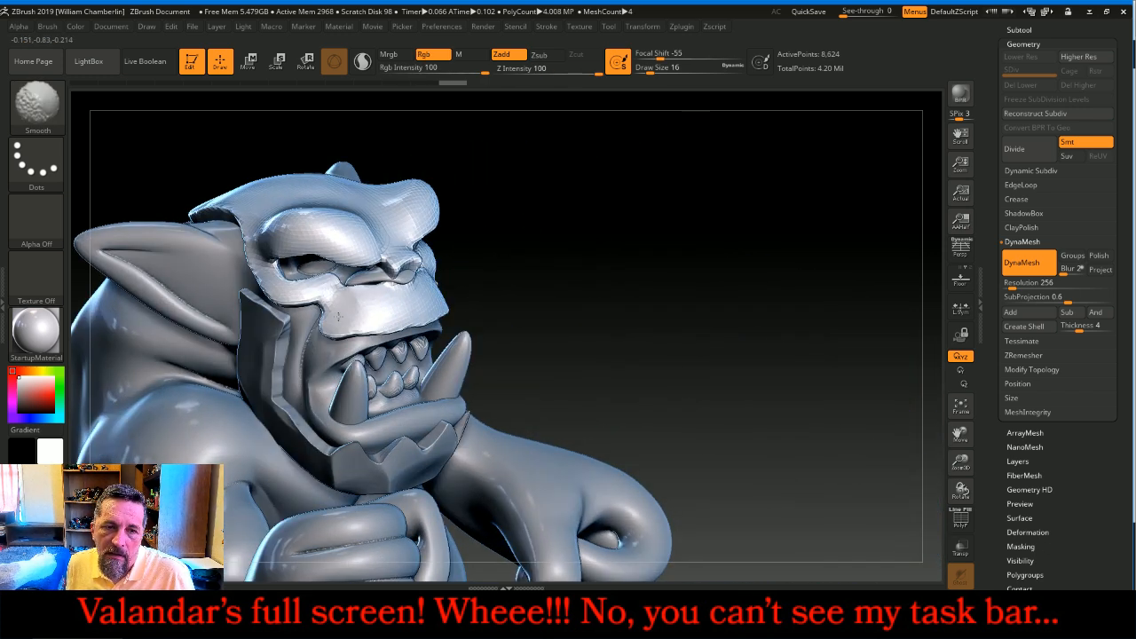
{"action": "left_click_drag", "start_coordinate": [632, 245], "coordinate": [604, 248]}
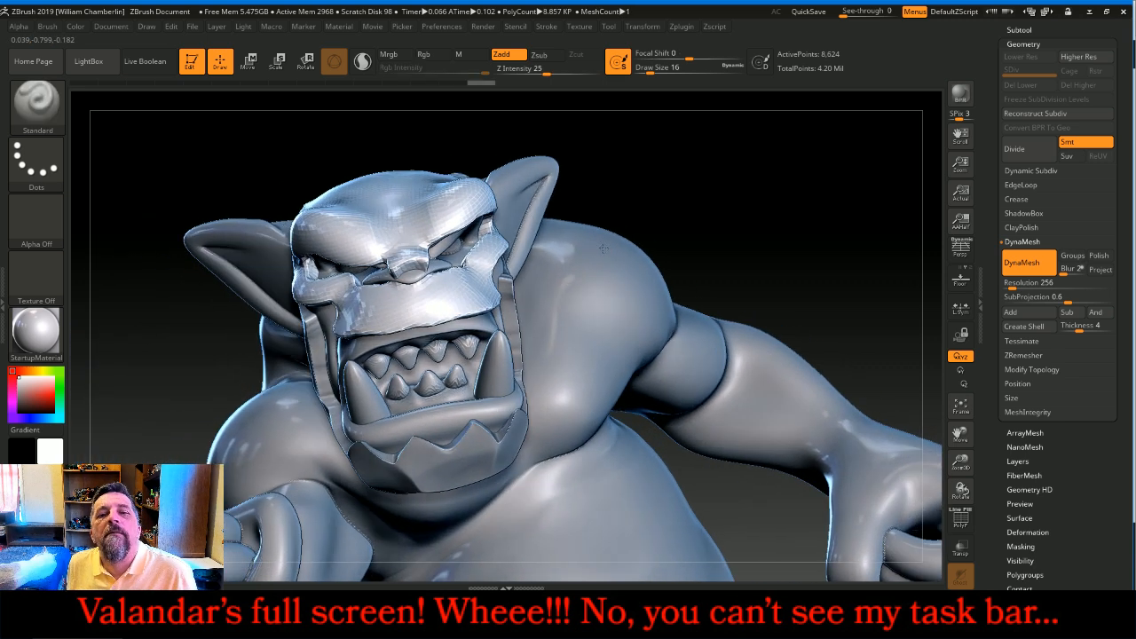
- Switch to the Polish brush at size 65 and flatten the muzzle, cheek and brow of the face piece
{"action": "left_click", "coordinate": [36, 102]}
{"action": "left_click", "coordinate": [393, 113]}
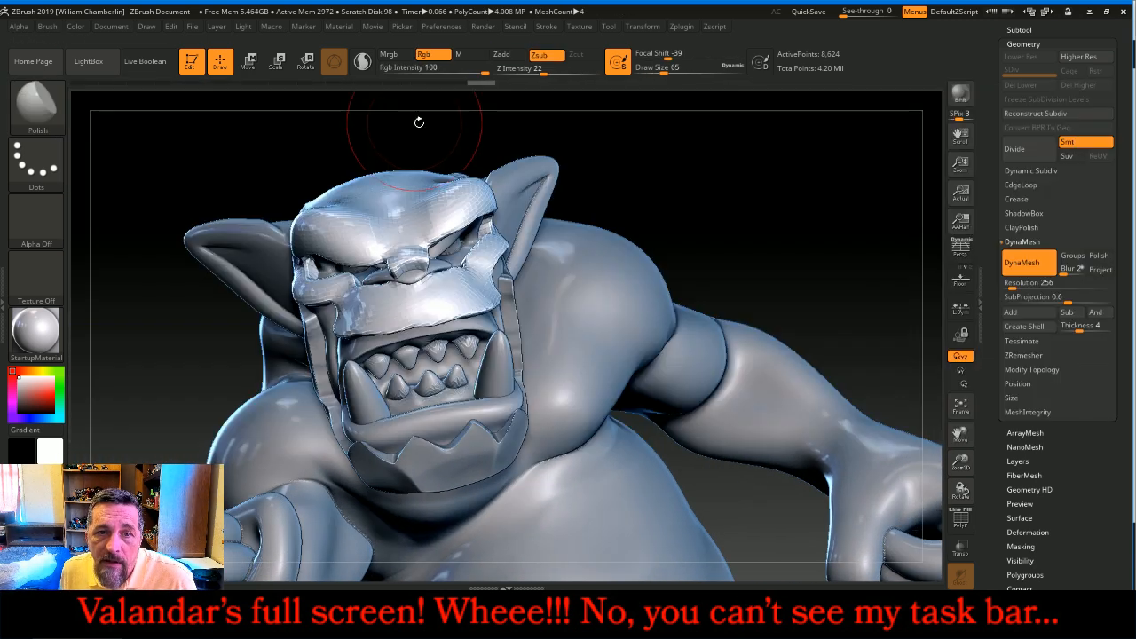
{"action": "left_click_drag", "start_coordinate": [420, 301], "coordinate": [351, 320]}
{"action": "left_click_drag", "start_coordinate": [437, 271], "coordinate": [490, 263]}
{"action": "mouse_move", "coordinate": [432, 231]}
{"action": "left_mouse_down"}
{"action": "mouse_move", "coordinate": [468, 189]}
{"action": "mouse_move", "coordinate": [445, 200]}
{"action": "left_mouse_up"}
{"action": "mouse_move", "coordinate": [353, 228]}
{"action": "left_mouse_down"}
{"action": "mouse_move", "coordinate": [331, 226]}
{"action": "mouse_move", "coordinate": [353, 229]}
{"action": "left_mouse_up"}
- Polish the crown, forehead and brow ridge of the face piece into flatter planes
{"action": "mouse_move", "coordinate": [661, 134]}
{"action": "left_mouse_down"}
{"action": "mouse_move", "coordinate": [723, 133]}
{"action": "mouse_move", "coordinate": [743, 150]}
{"action": "mouse_move", "coordinate": [654, 177]}
{"action": "left_mouse_up"}
{"action": "mouse_move", "coordinate": [303, 177]}
{"action": "left_mouse_down"}
{"action": "mouse_move", "coordinate": [311, 194]}
{"action": "mouse_move", "coordinate": [290, 171]}
{"action": "mouse_move", "coordinate": [321, 146]}
{"action": "left_mouse_up"}
{"action": "left_click_drag", "start_coordinate": [689, 221], "coordinate": [781, 266]}
{"action": "left_click_drag", "start_coordinate": [961, 434], "coordinate": [1039, 483]}
{"action": "left_click_drag", "start_coordinate": [848, 393], "coordinate": [906, 458]}
{"action": "left_click_drag", "start_coordinate": [422, 251], "coordinate": [375, 180]}
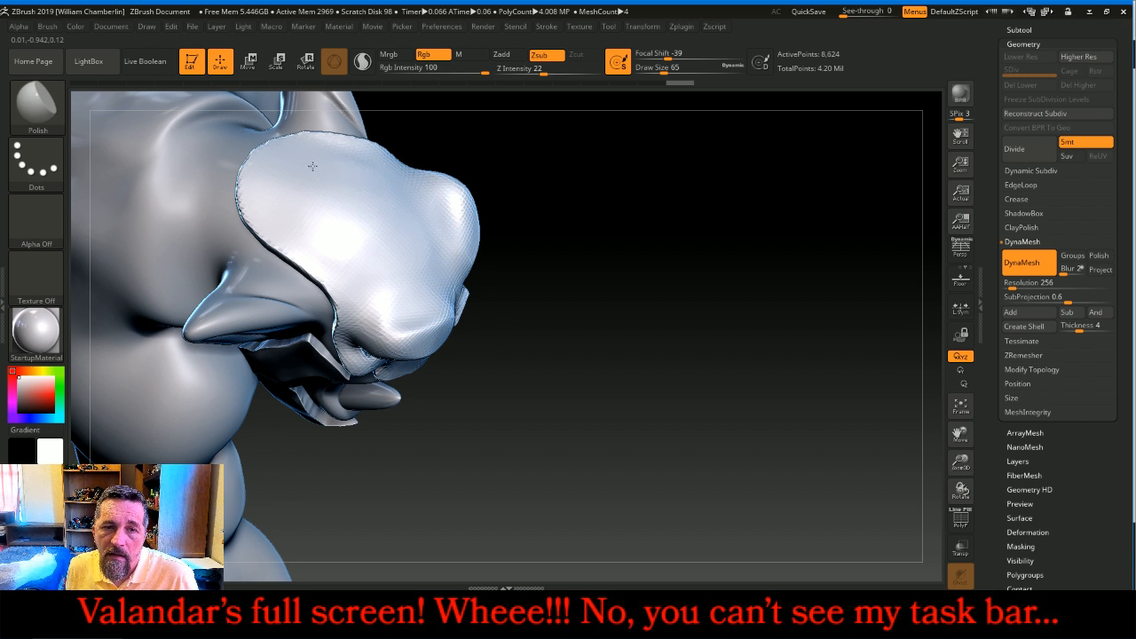
{"action": "left_click_drag", "start_coordinate": [360, 198], "coordinate": [341, 183]}
{"action": "mouse_move", "coordinate": [341, 184]}
{"action": "left_mouse_down"}
{"action": "mouse_move", "coordinate": [363, 169]}
{"action": "mouse_move", "coordinate": [345, 159]}
{"action": "mouse_move", "coordinate": [317, 216]}
{"action": "mouse_move", "coordinate": [436, 241]}
{"action": "mouse_move", "coordinate": [445, 264]}
{"action": "left_mouse_up"}
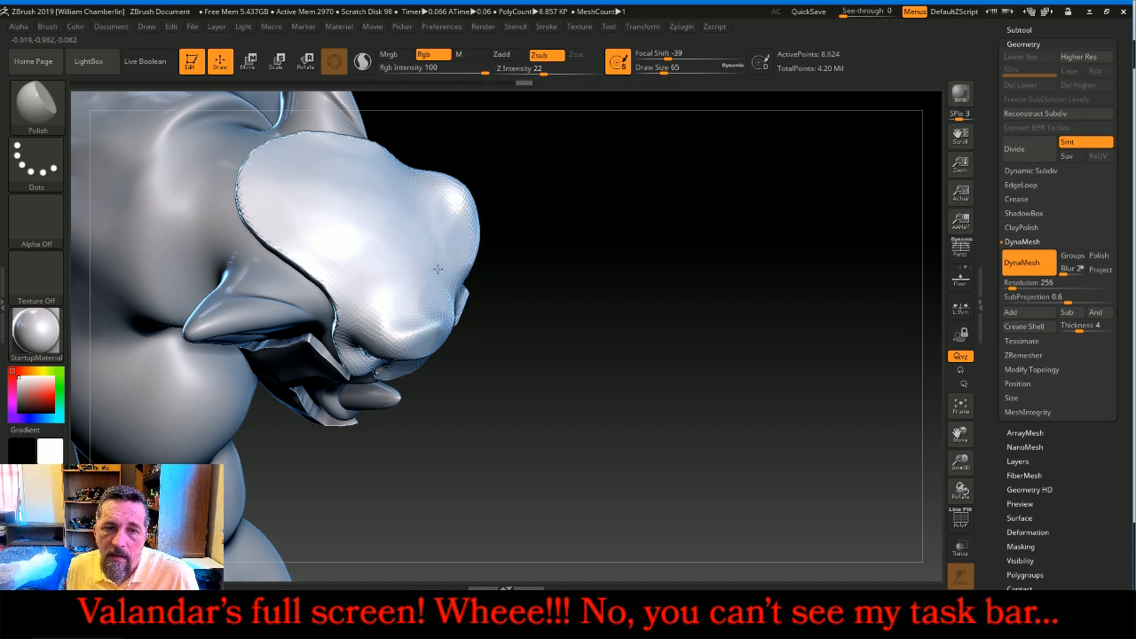
{"action": "mouse_move", "coordinate": [399, 308]}
{"action": "left_mouse_down"}
{"action": "mouse_move", "coordinate": [353, 262]}
{"action": "mouse_move", "coordinate": [381, 308]}
{"action": "mouse_move", "coordinate": [359, 309]}
{"action": "left_mouse_up"}
- Polish the rim around the eye opening of the face piece, reducing the brush size to 37
{"action": "left_click_drag", "start_coordinate": [608, 235], "coordinate": [405, 253]}
{"action": "mouse_move", "coordinate": [347, 225]}
{"action": "left_mouse_down"}
{"action": "mouse_move", "coordinate": [323, 213]}
{"action": "mouse_move", "coordinate": [353, 225]}
{"action": "left_mouse_up"}
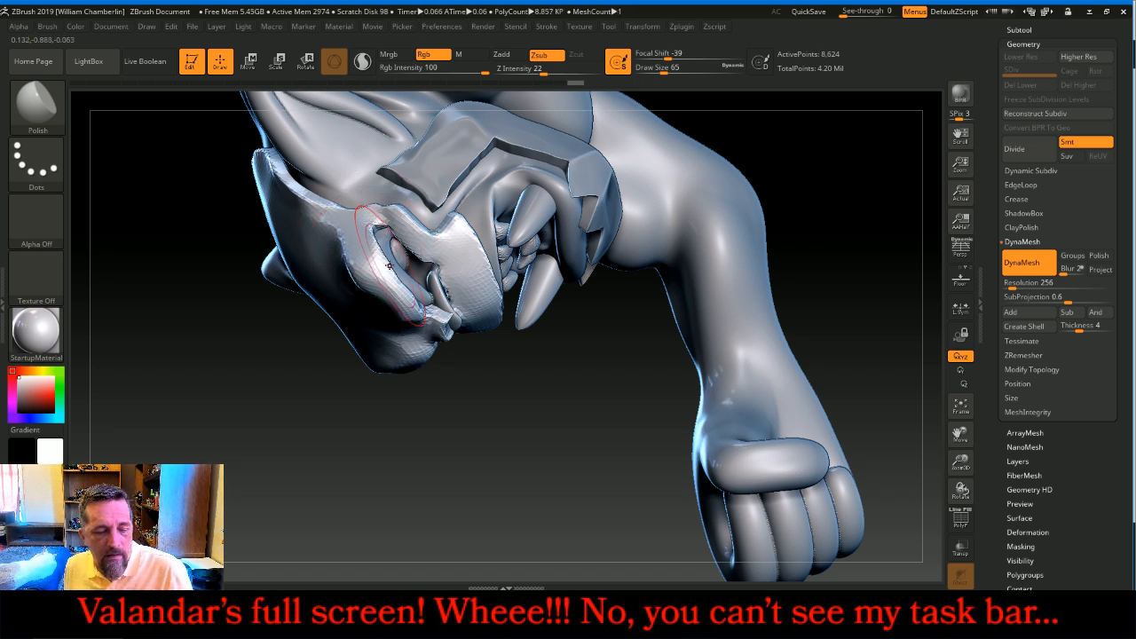
{"action": "key", "text": "bracketleft"}
{"action": "key", "text": "bracketleft"}
{"action": "key", "text": "bracketleft"}
{"action": "key", "text": "bracketleft"}
{"action": "left_click_drag", "start_coordinate": [397, 231], "coordinate": [430, 248]}
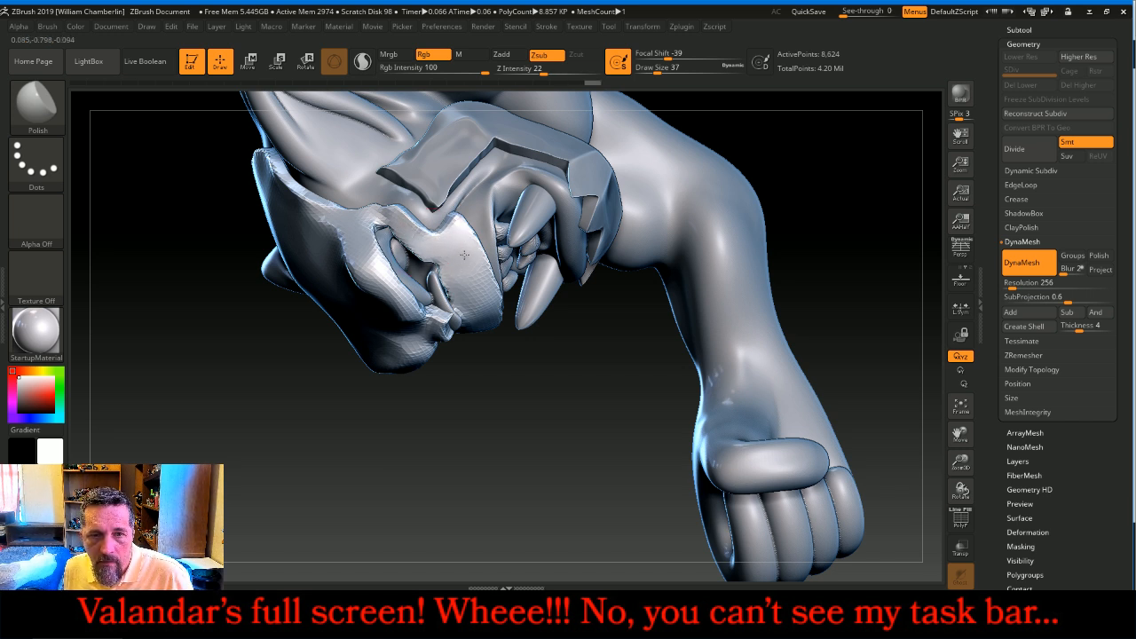
- Polish the muzzle and brow surfaces of the face piece, then undo the last stroke
{"action": "left_click_drag", "start_coordinate": [474, 270], "coordinate": [478, 274]}
{"action": "left_click_drag", "start_coordinate": [510, 338], "coordinate": [538, 497]}
{"action": "left_click_drag", "start_coordinate": [461, 372], "coordinate": [469, 330]}
{"action": "mouse_move", "coordinate": [473, 324]}
{"action": "left_mouse_down"}
{"action": "mouse_move", "coordinate": [479, 332]}
{"action": "mouse_move", "coordinate": [483, 292]}
{"action": "left_mouse_up"}
{"action": "left_click_drag", "start_coordinate": [414, 292], "coordinate": [417, 293]}
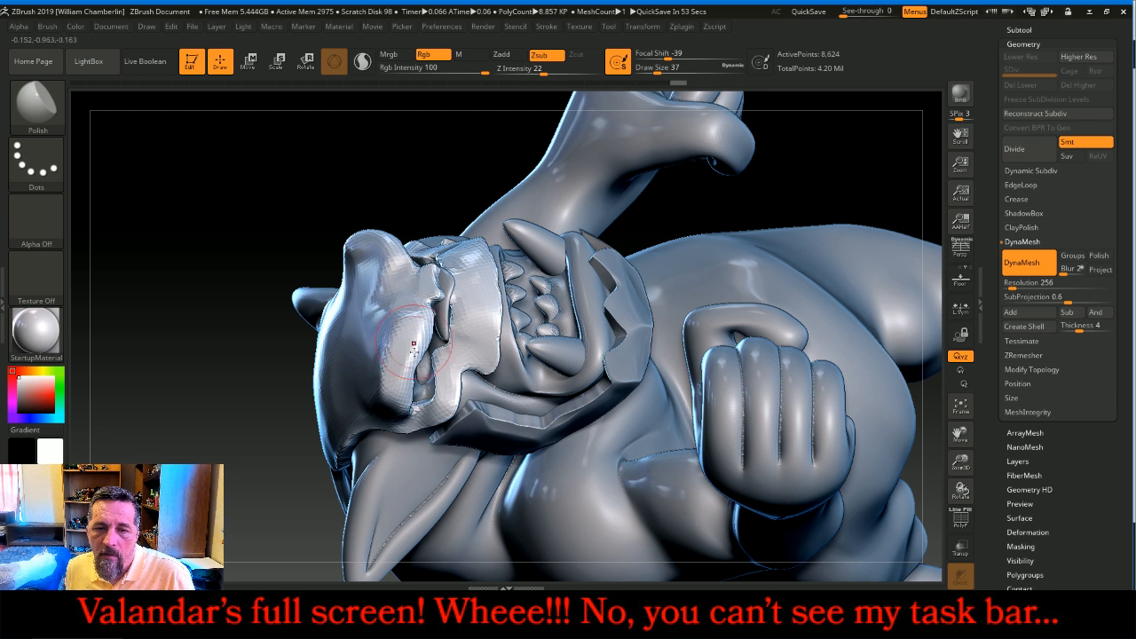
{"action": "mouse_move", "coordinate": [279, 431]}
{"action": "left_mouse_down"}
{"action": "mouse_move", "coordinate": [412, 324]}
{"action": "mouse_move", "coordinate": [400, 398]}
{"action": "mouse_move", "coordinate": [393, 382]}
{"action": "left_mouse_up"}
{"action": "key", "text": "ctrl+z"}
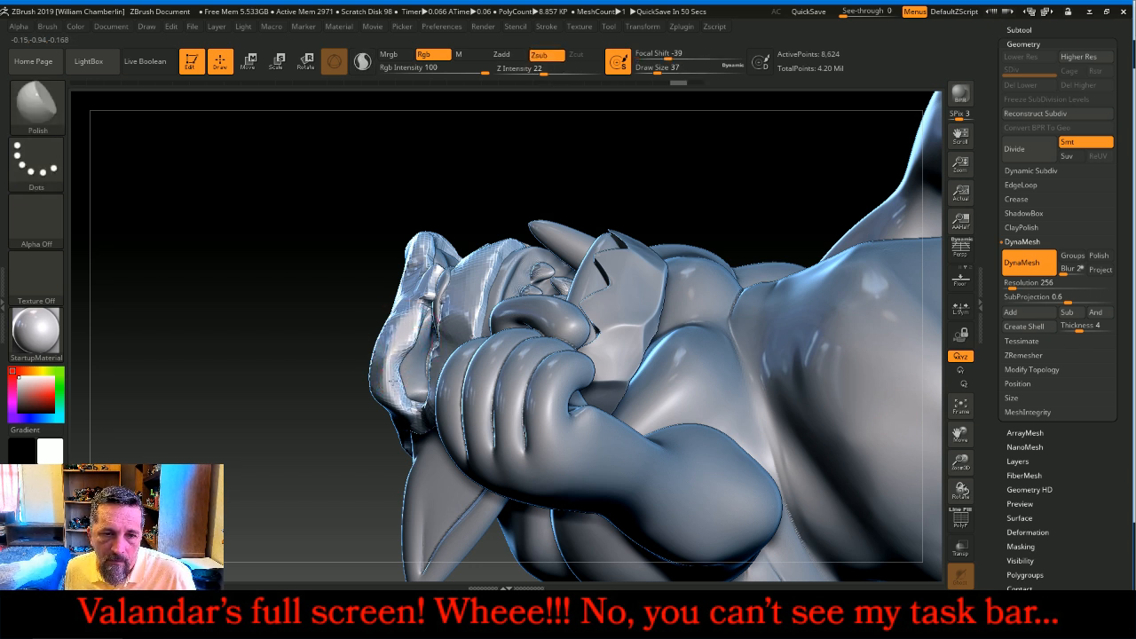
- Switch to the Move brush at size 101 and pull the back of the face piece's crown outward
{"action": "left_click_drag", "start_coordinate": [489, 186], "coordinate": [439, 197]}
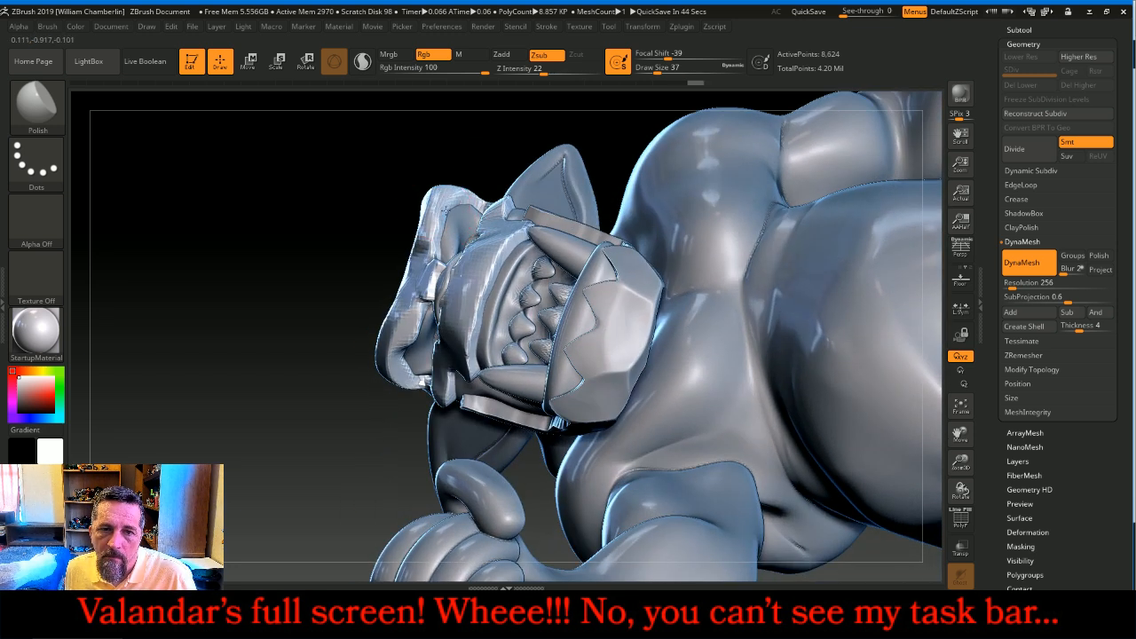
{"action": "mouse_move", "coordinate": [368, 266]}
{"action": "left_mouse_down"}
{"action": "mouse_move", "coordinate": [266, 362]}
{"action": "mouse_move", "coordinate": [299, 373]}
{"action": "mouse_move", "coordinate": [817, 316]}
{"action": "mouse_move", "coordinate": [781, 312]}
{"action": "mouse_move", "coordinate": [801, 314]}
{"action": "left_mouse_up"}
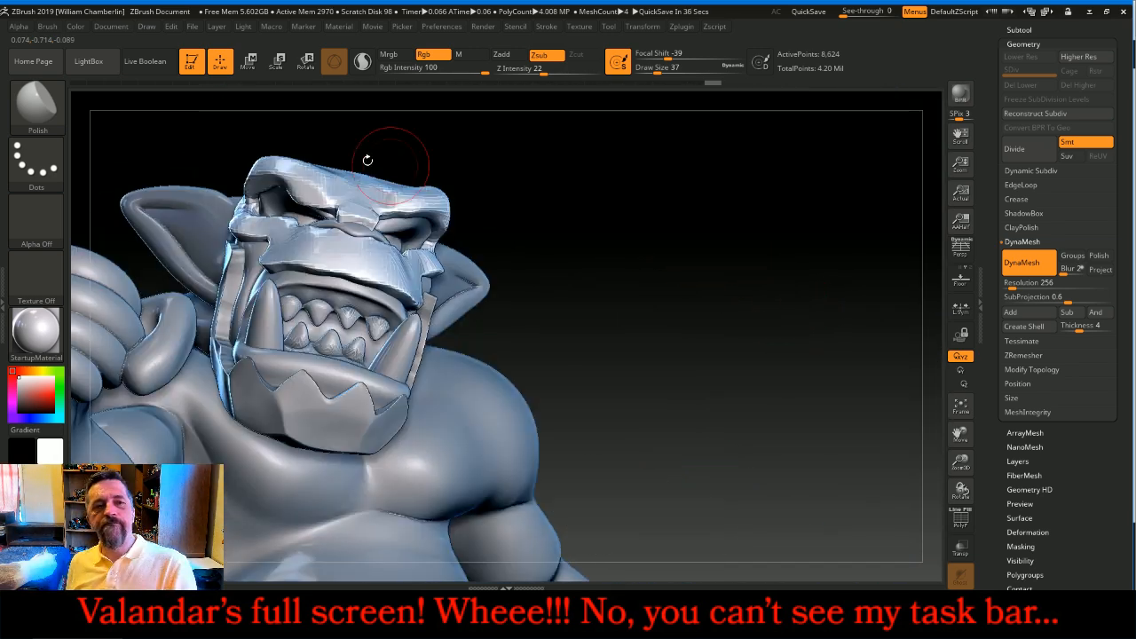
{"action": "left_click", "coordinate": [40, 104]}
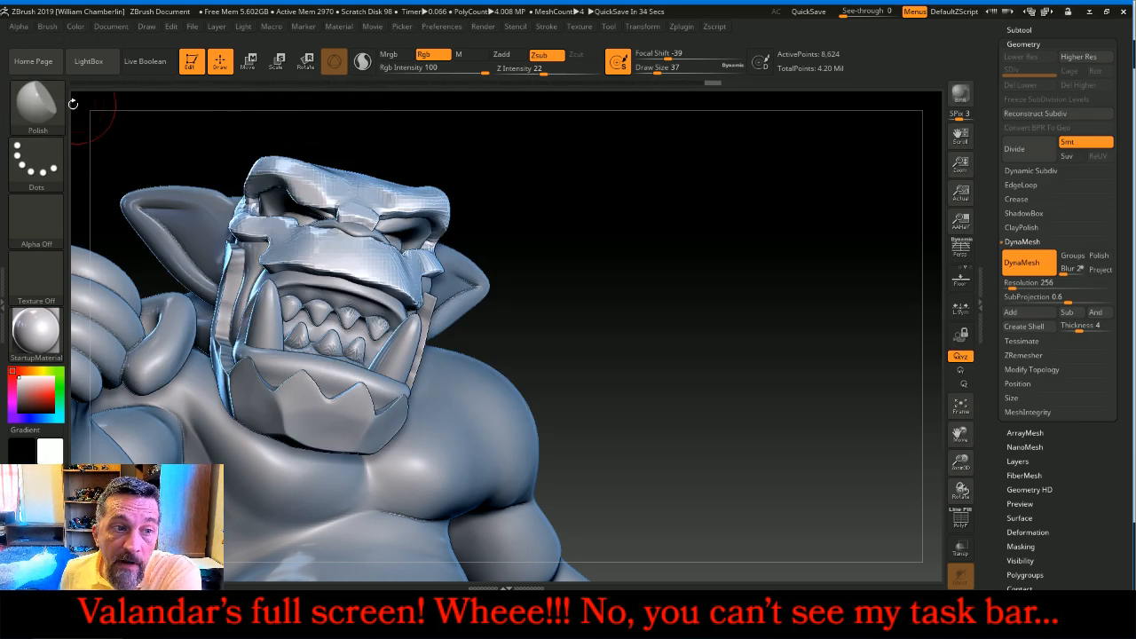
{"action": "left_click", "coordinate": [54, 110]}
{"action": "left_click", "coordinate": [337, 113]}
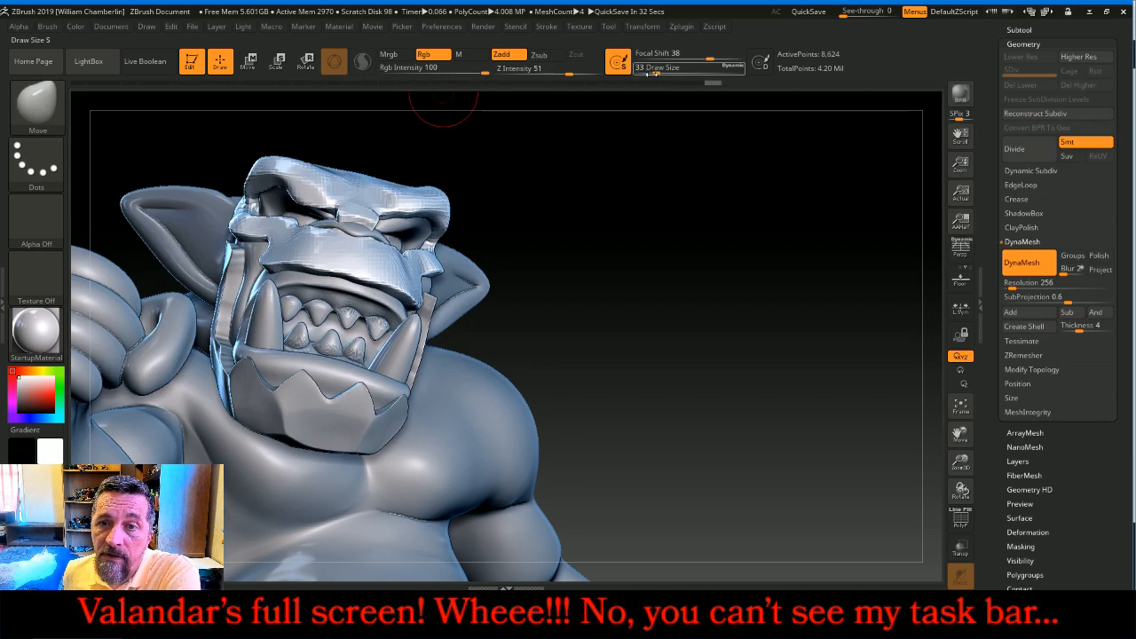
{"action": "left_click_drag", "start_coordinate": [661, 71], "coordinate": [672, 71]}
{"action": "left_click_drag", "start_coordinate": [789, 182], "coordinate": [730, 161]}
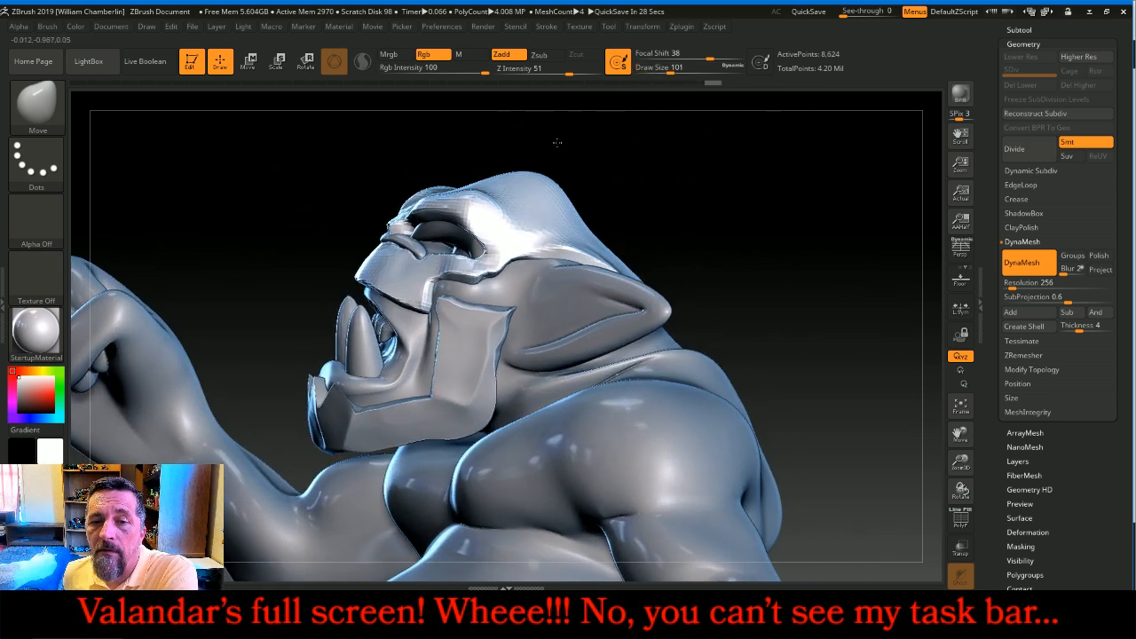
{"action": "left_click_drag", "start_coordinate": [576, 129], "coordinate": [585, 122]}
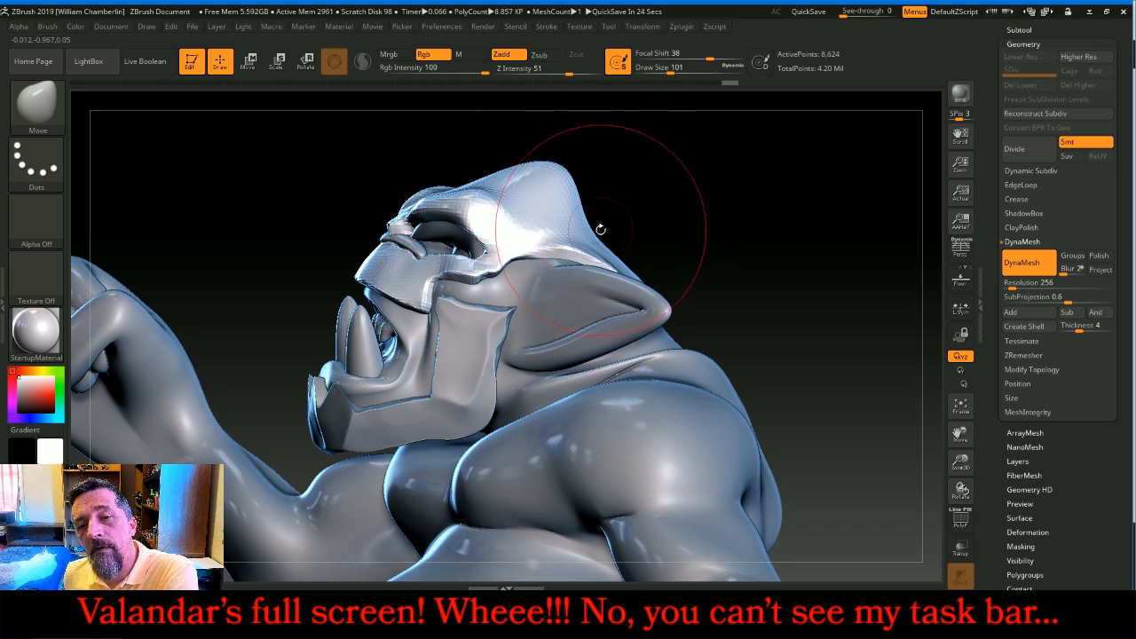
- Reshape the forehead and top of the crown with the Move brush
{"action": "mouse_move", "coordinate": [599, 235]}
{"action": "left_mouse_down"}
{"action": "mouse_move", "coordinate": [651, 200]}
{"action": "mouse_move", "coordinate": [794, 210]}
{"action": "mouse_move", "coordinate": [824, 223]}
{"action": "mouse_move", "coordinate": [824, 195]}
{"action": "mouse_move", "coordinate": [790, 342]}
{"action": "left_mouse_up"}
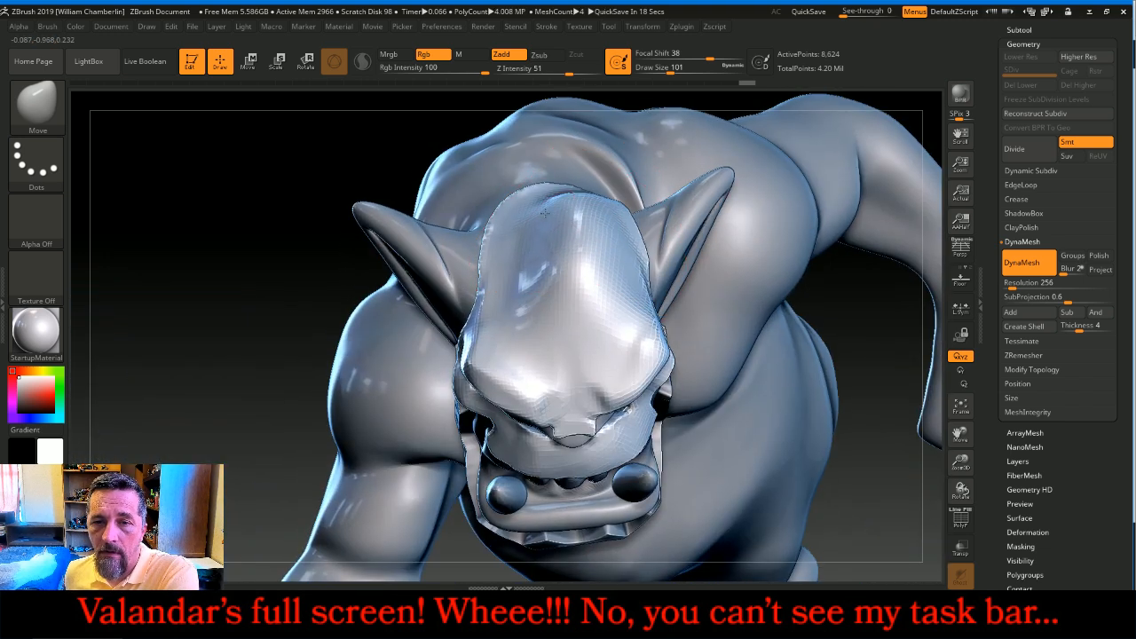
{"action": "mouse_move", "coordinate": [524, 296]}
{"action": "left_mouse_down"}
{"action": "mouse_move", "coordinate": [535, 311]}
{"action": "mouse_move", "coordinate": [516, 315]}
{"action": "left_mouse_up"}
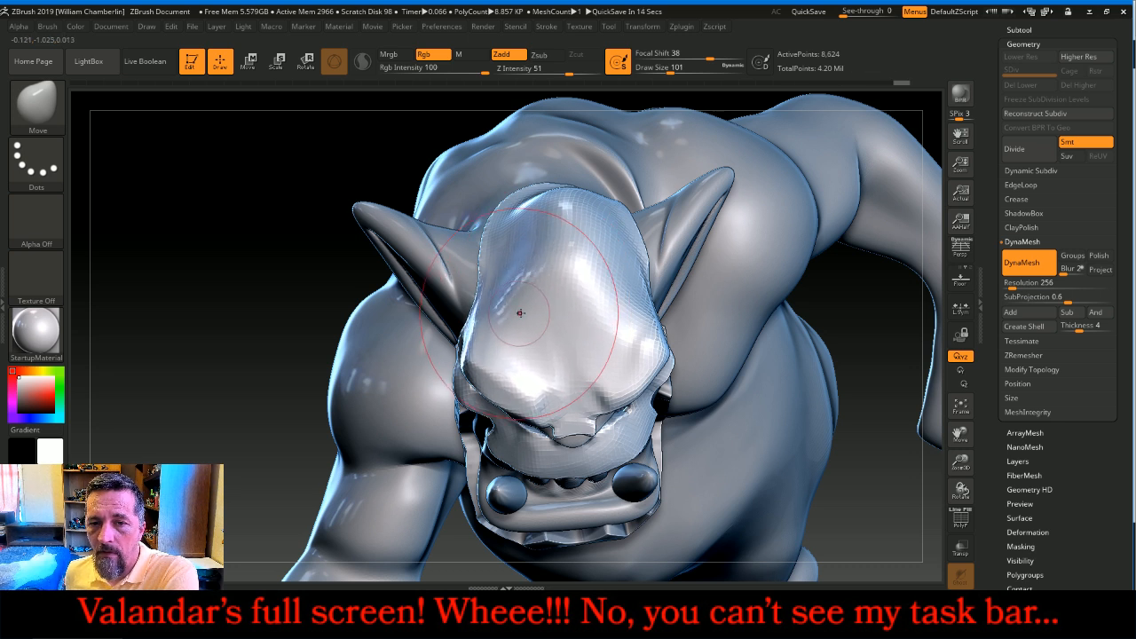
{"action": "mouse_move", "coordinate": [522, 274]}
{"action": "left_mouse_down"}
{"action": "mouse_move", "coordinate": [517, 254]}
{"action": "mouse_move", "coordinate": [546, 193]}
{"action": "left_mouse_up"}
{"action": "left_click_drag", "start_coordinate": [246, 314], "coordinate": [256, 233]}
{"action": "left_click_drag", "start_coordinate": [685, 180], "coordinate": [641, 210]}
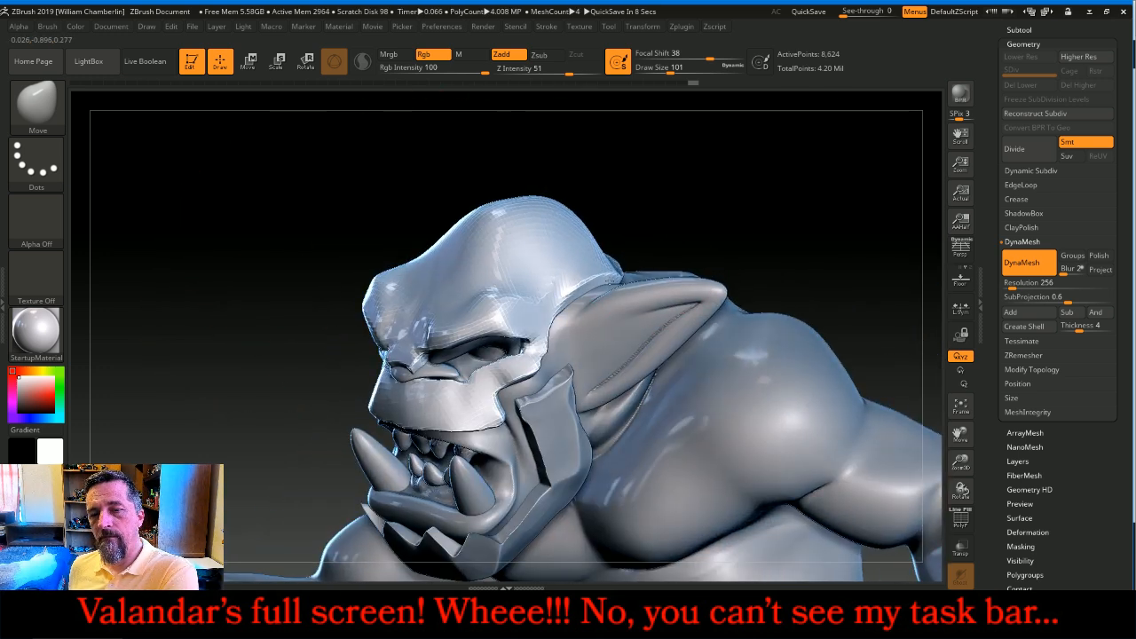
- Switch to the Slash3 brush at Z Intensity 6 and cut sharp crease lines along the face piece's brow and temples
{"action": "left_click", "coordinate": [37, 105]}
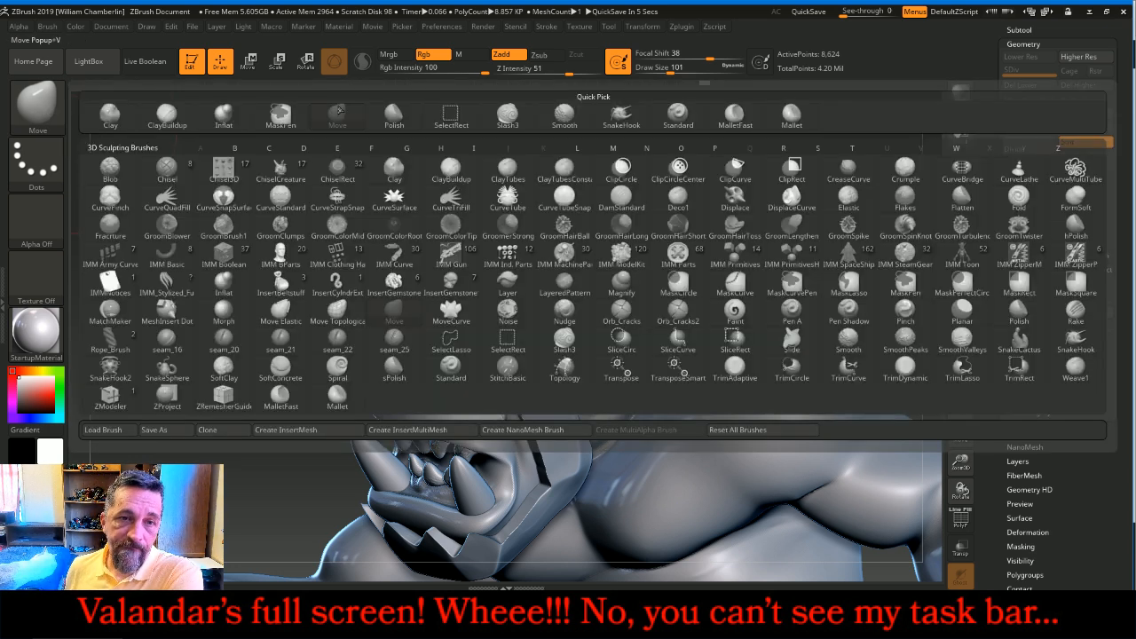
{"action": "left_click", "coordinate": [507, 117]}
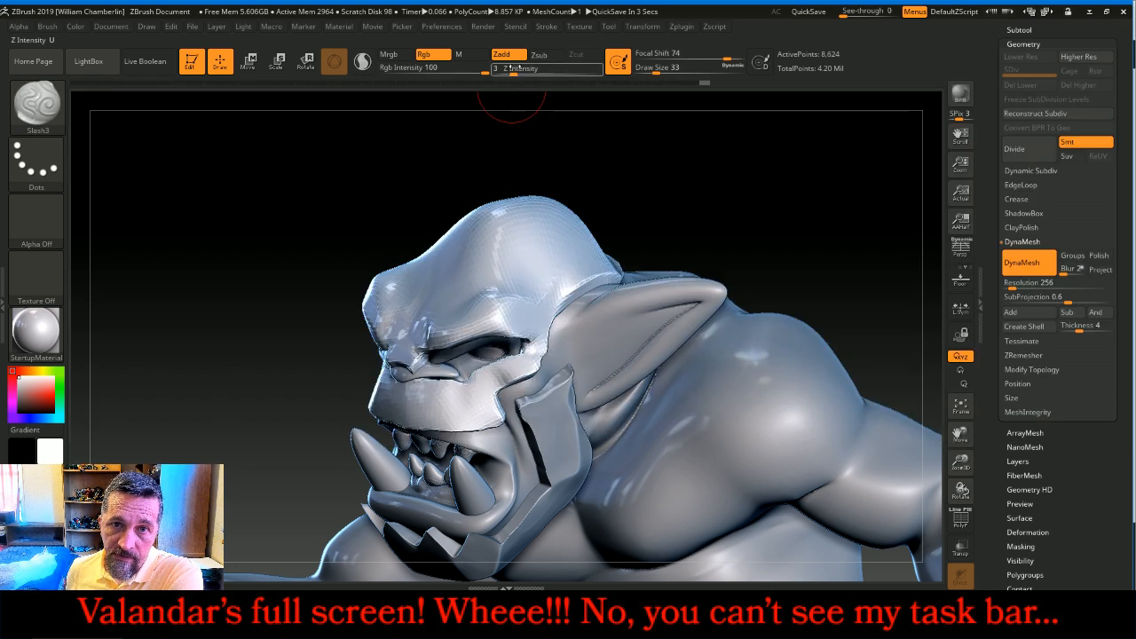
{"action": "left_click_drag", "start_coordinate": [512, 68], "coordinate": [519, 66]}
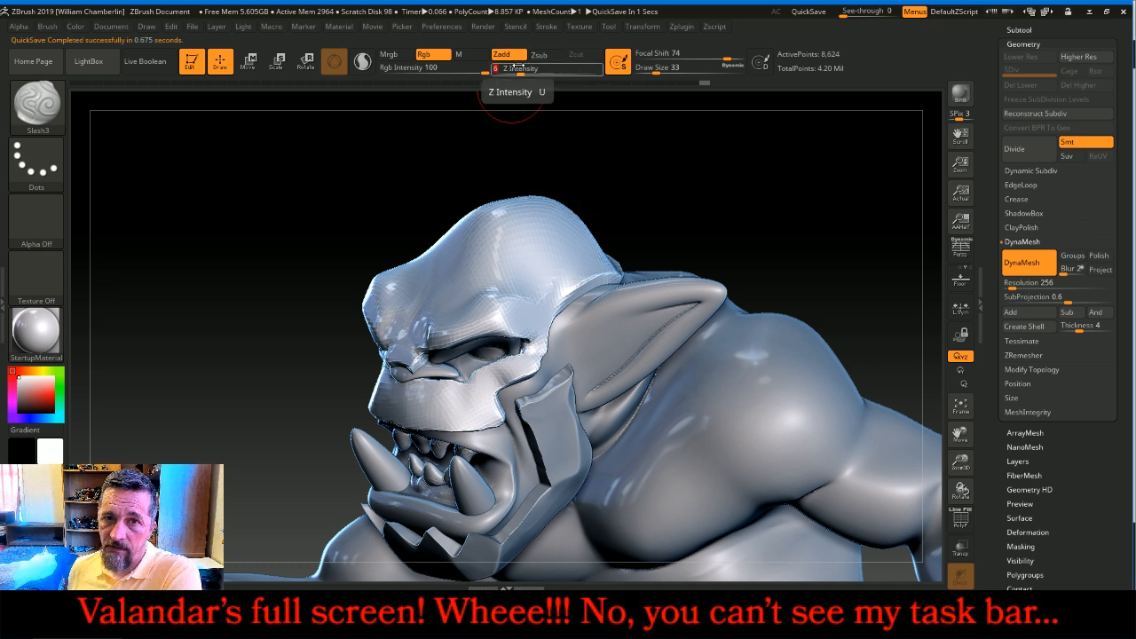
{"action": "mouse_move", "coordinate": [713, 137]}
{"action": "left_mouse_down"}
{"action": "mouse_move", "coordinate": [736, 192]}
{"action": "mouse_move", "coordinate": [648, 239]}
{"action": "left_mouse_up"}
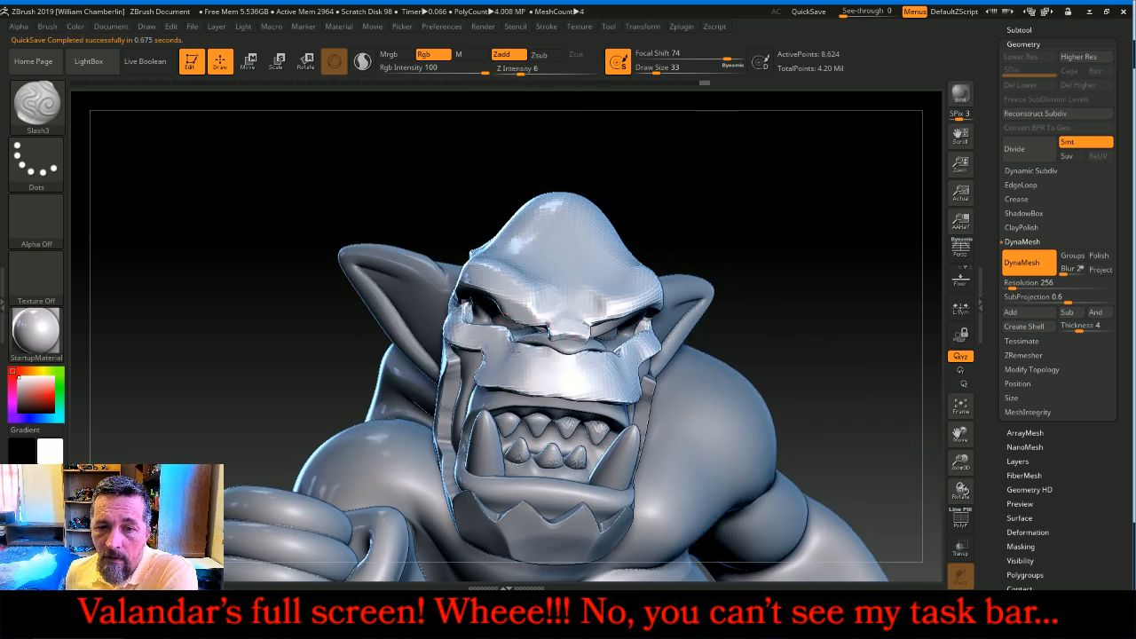
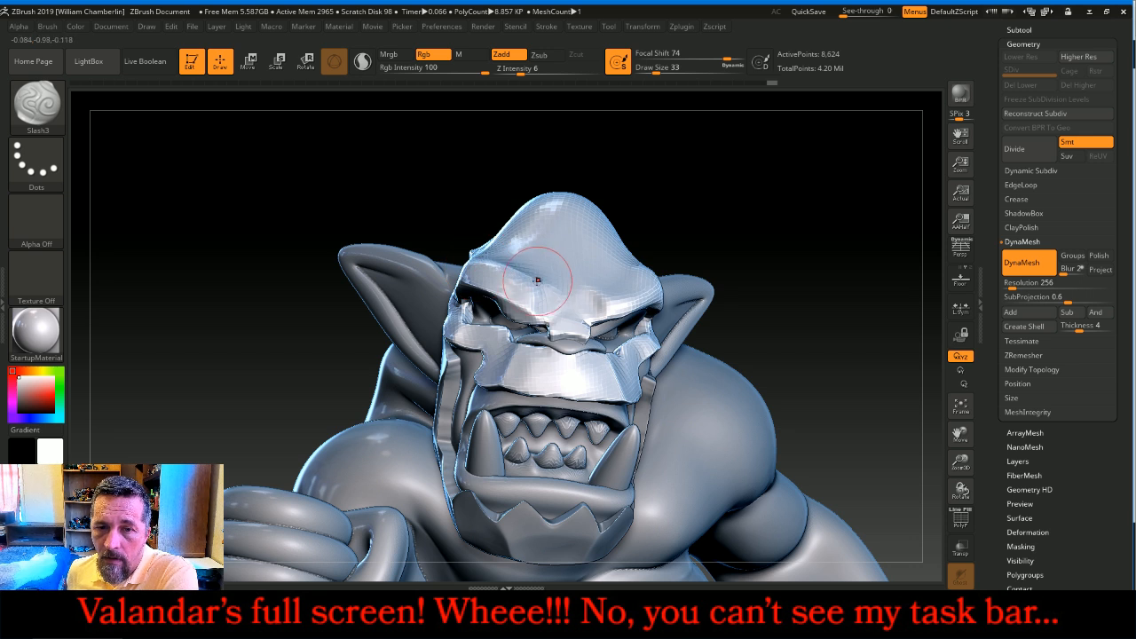
{"action": "left_click_drag", "start_coordinate": [740, 179], "coordinate": [520, 254]}
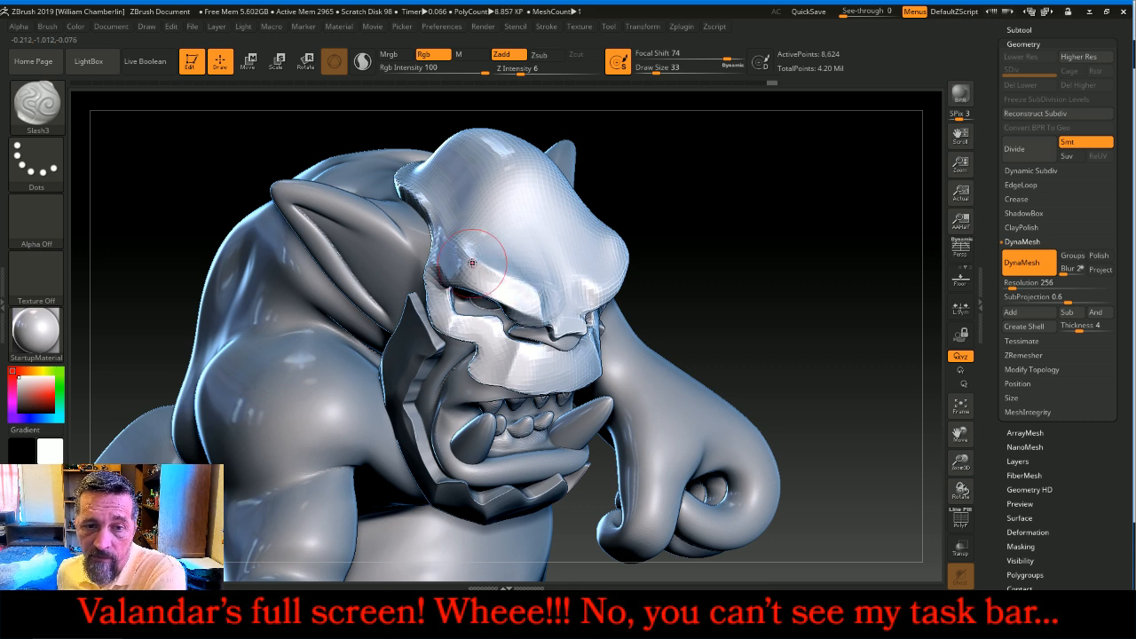
{"action": "left_click_drag", "start_coordinate": [796, 232], "coordinate": [629, 235]}
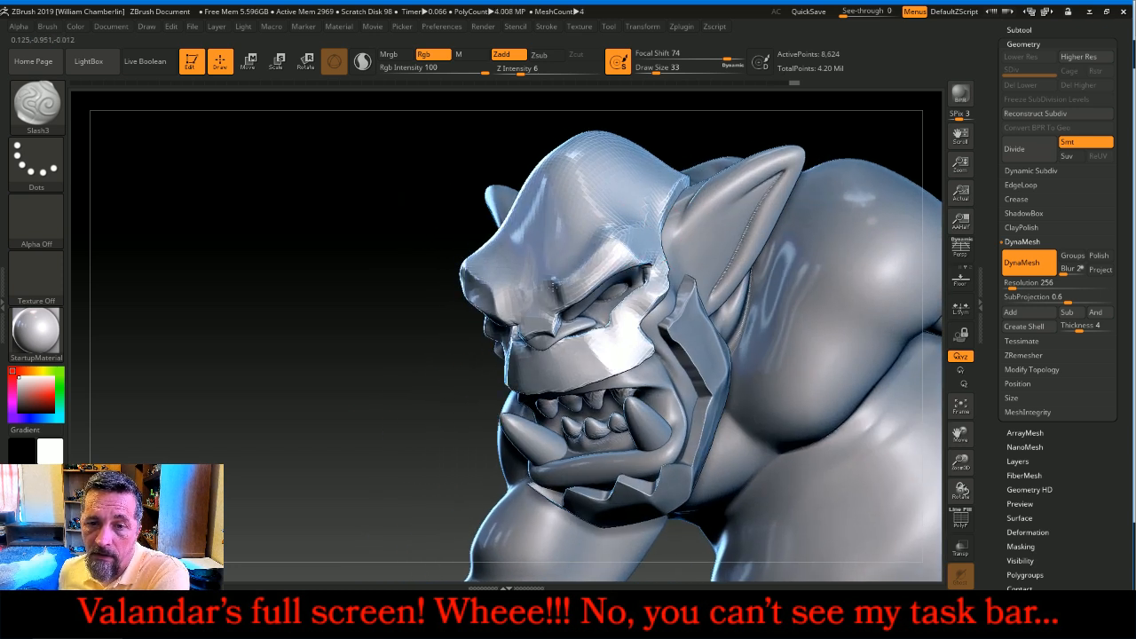
{"action": "left_click_drag", "start_coordinate": [380, 375], "coordinate": [456, 237]}
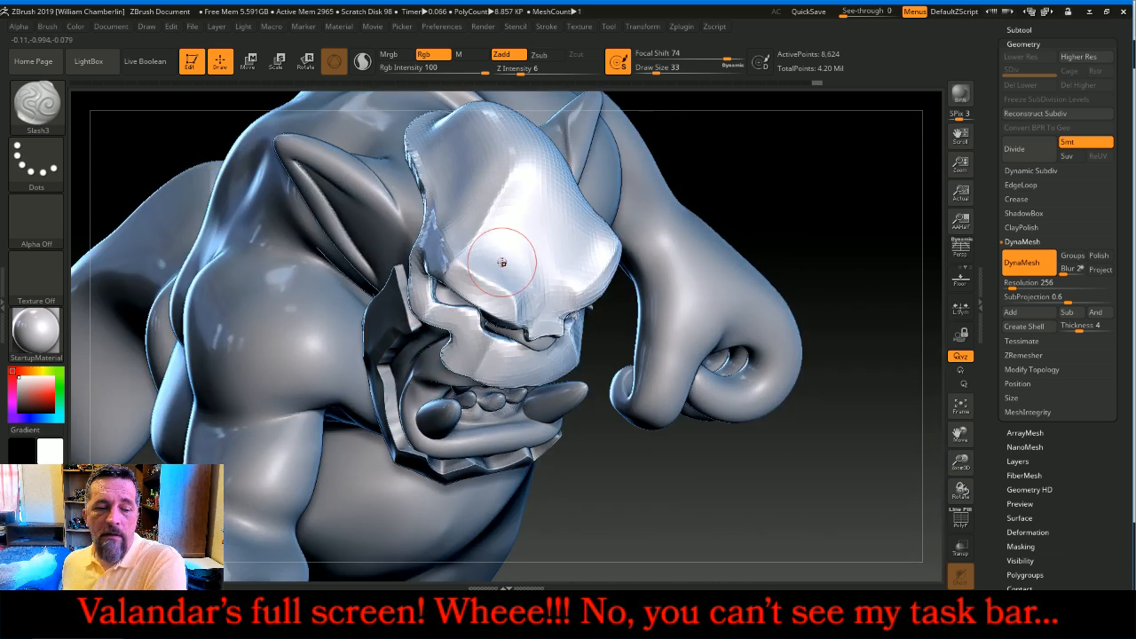
- Cut crease lines across the forehead and crown of the face piece to divide them into angular planes
{"action": "left_click_drag", "start_coordinate": [875, 157], "coordinate": [583, 215]}
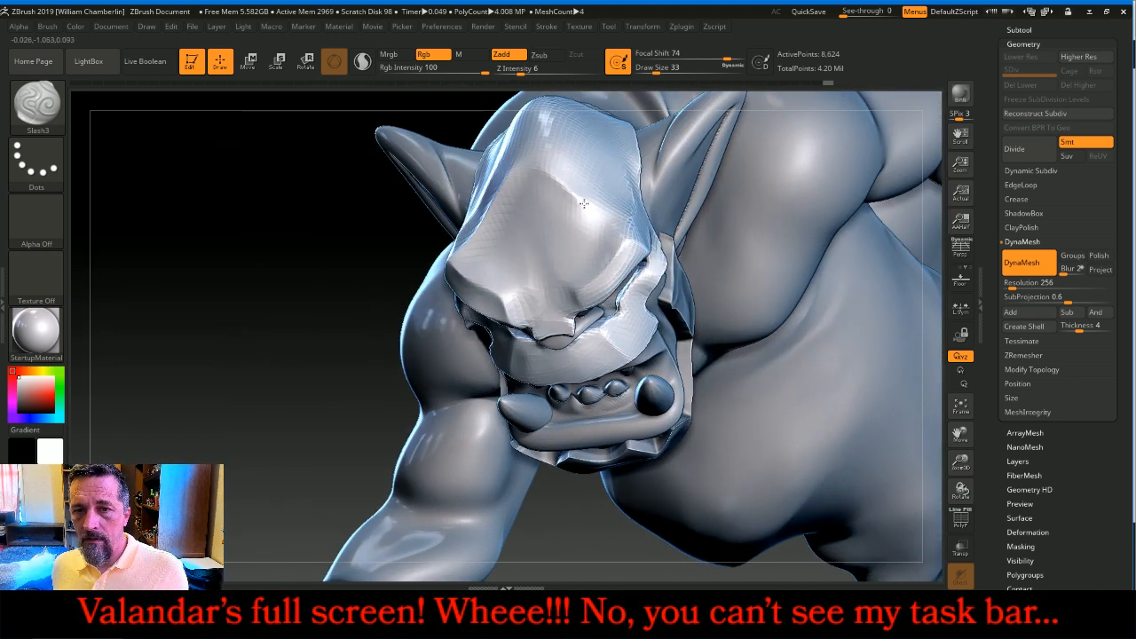
{"action": "left_click_drag", "start_coordinate": [623, 234], "coordinate": [590, 271]}
{"action": "left_click_drag", "start_coordinate": [357, 345], "coordinate": [293, 267]}
{"action": "left_click_drag", "start_coordinate": [351, 290], "coordinate": [675, 150]}
{"action": "mouse_move", "coordinate": [729, 202]}
{"action": "left_mouse_down"}
{"action": "mouse_move", "coordinate": [751, 252]}
{"action": "mouse_move", "coordinate": [635, 231]}
{"action": "left_mouse_up"}
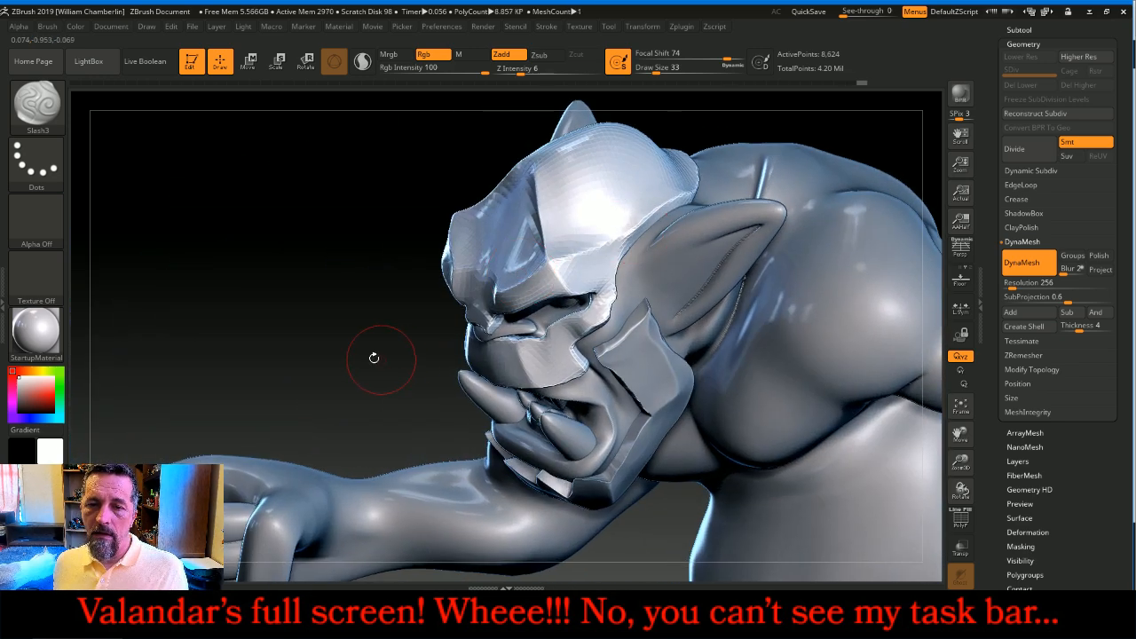
{"action": "left_click_drag", "start_coordinate": [322, 356], "coordinate": [405, 330]}
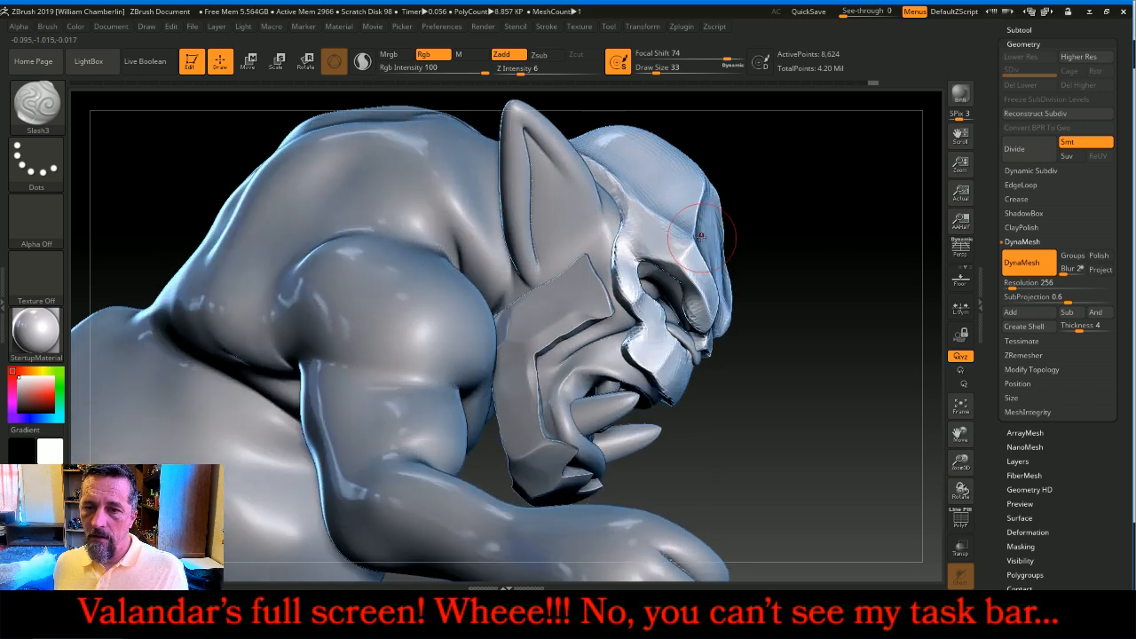
{"action": "left_click_drag", "start_coordinate": [875, 305], "coordinate": [812, 211]}
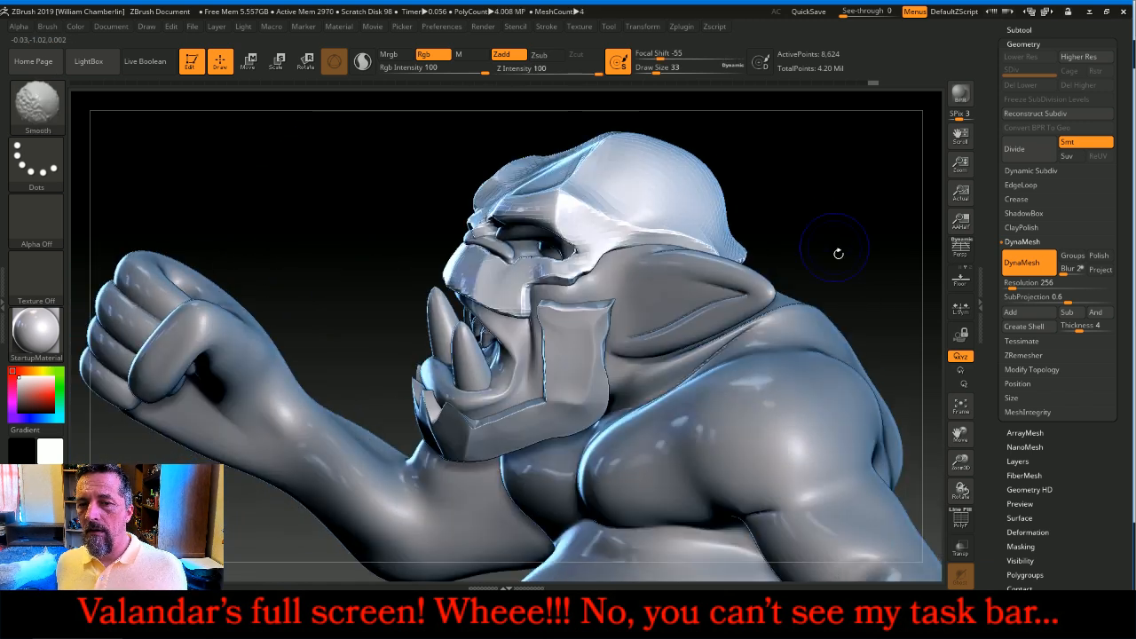
- Make the OrcBody subtool active and switch to the seam_16 brush
{"action": "mouse_move", "coordinate": [961, 462]}
{"action": "left_mouse_down"}
{"action": "mouse_move", "coordinate": [958, 443]}
{"action": "mouse_move", "coordinate": [961, 462]}
{"action": "left_mouse_up"}
{"action": "left_click_drag", "start_coordinate": [842, 326], "coordinate": [872, 308]}
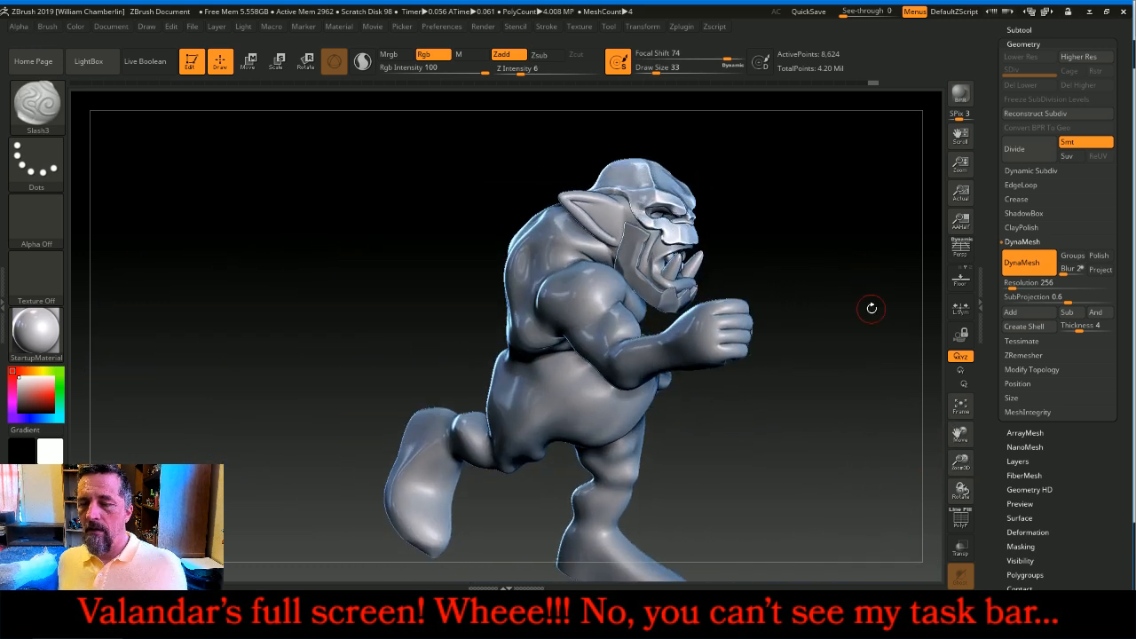
{"action": "left_click", "coordinate": [1019, 29]}
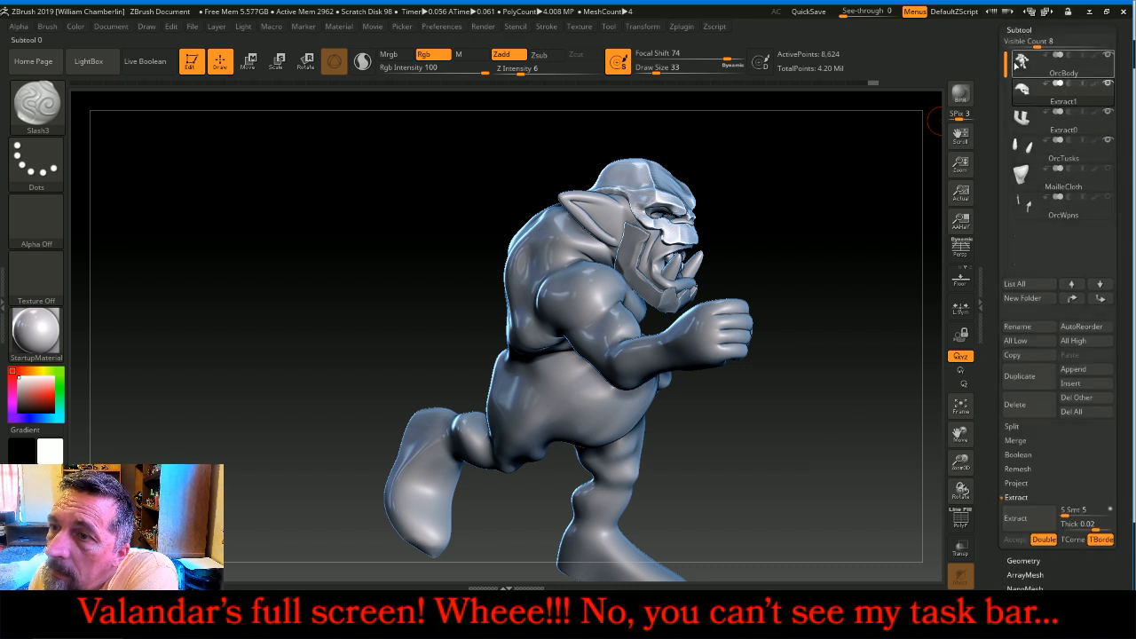
{"action": "left_click", "coordinate": [1018, 64]}
{"action": "key", "text": "ctrl"}
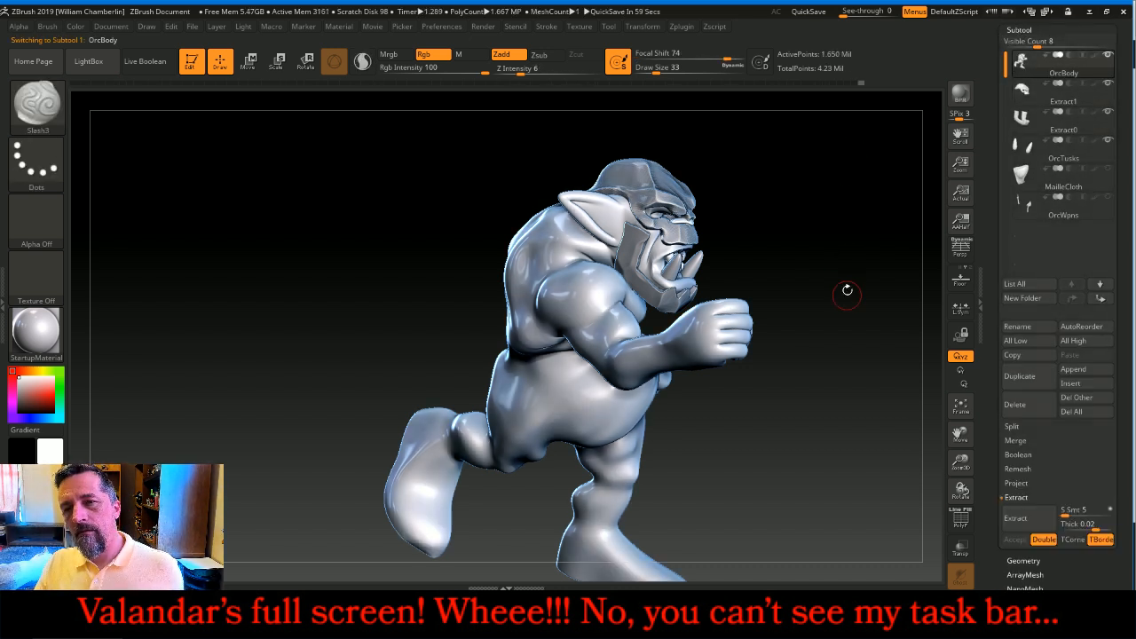
{"action": "mouse_move", "coordinate": [847, 294]}
{"action": "left_mouse_down"}
{"action": "mouse_move", "coordinate": [801, 223]}
{"action": "mouse_move", "coordinate": [799, 235]}
{"action": "left_mouse_up"}
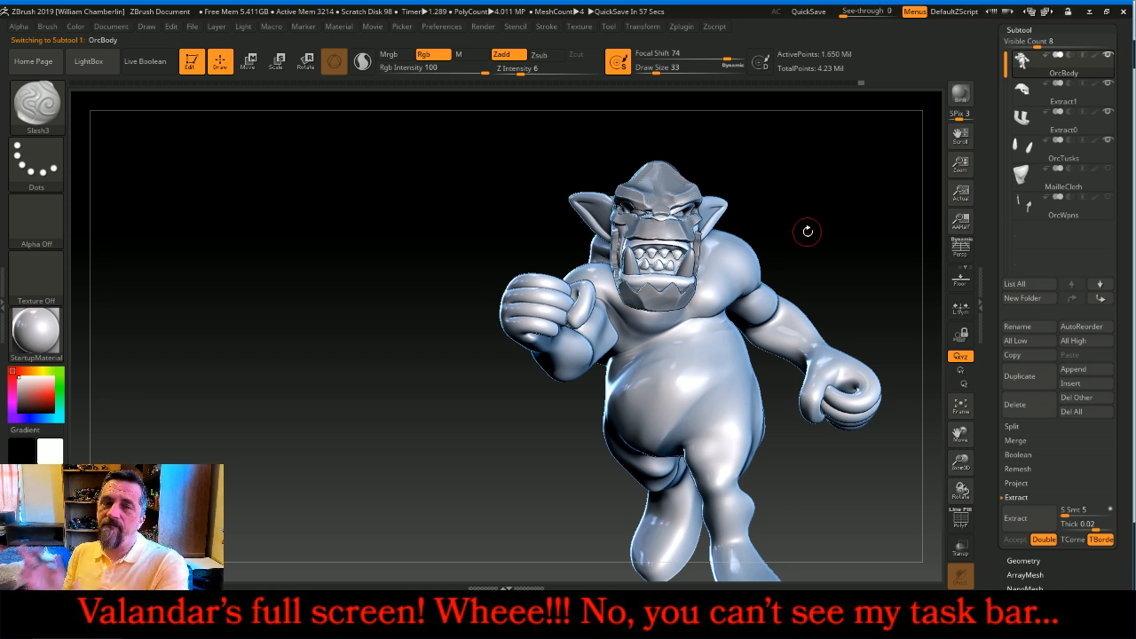
{"action": "left_click", "coordinate": [36, 102]}
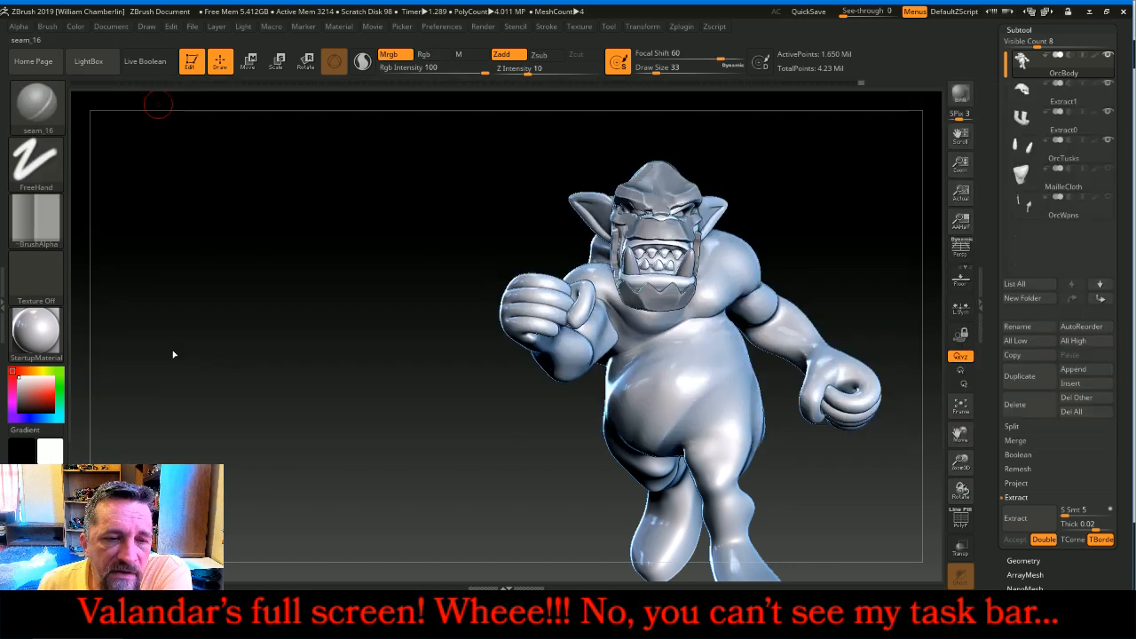
{"action": "left_click", "coordinate": [174, 350]}
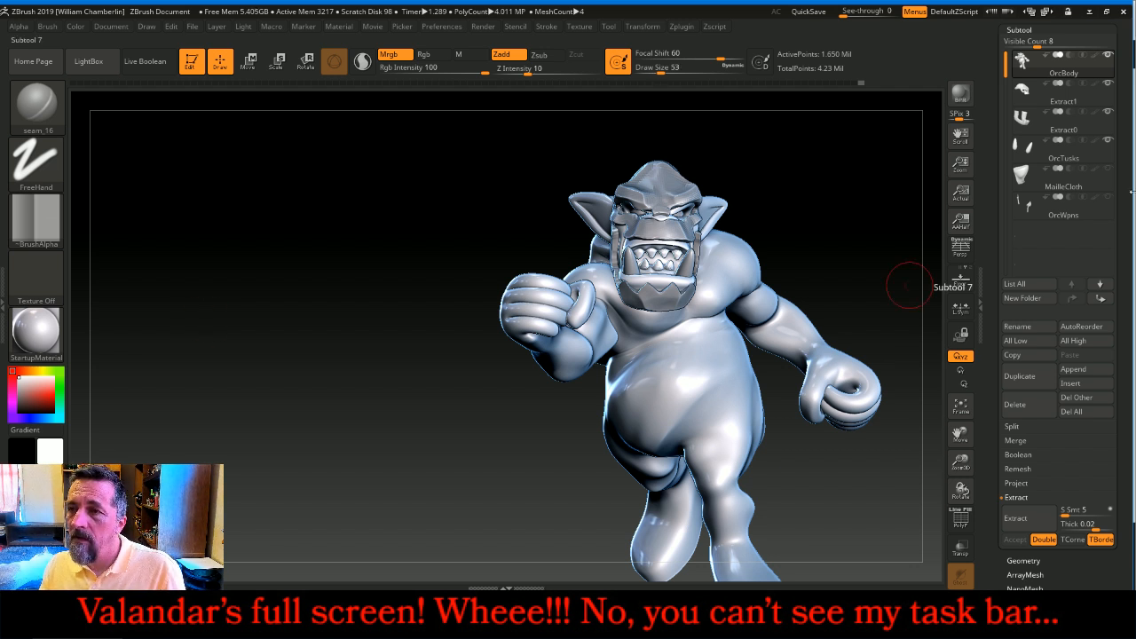
- Turn off LazyMouse for the seam brush and set its Z Intensity to 15 and draw size to 65
{"action": "left_click_drag", "start_coordinate": [1125, 150], "coordinate": [1106, 287]}
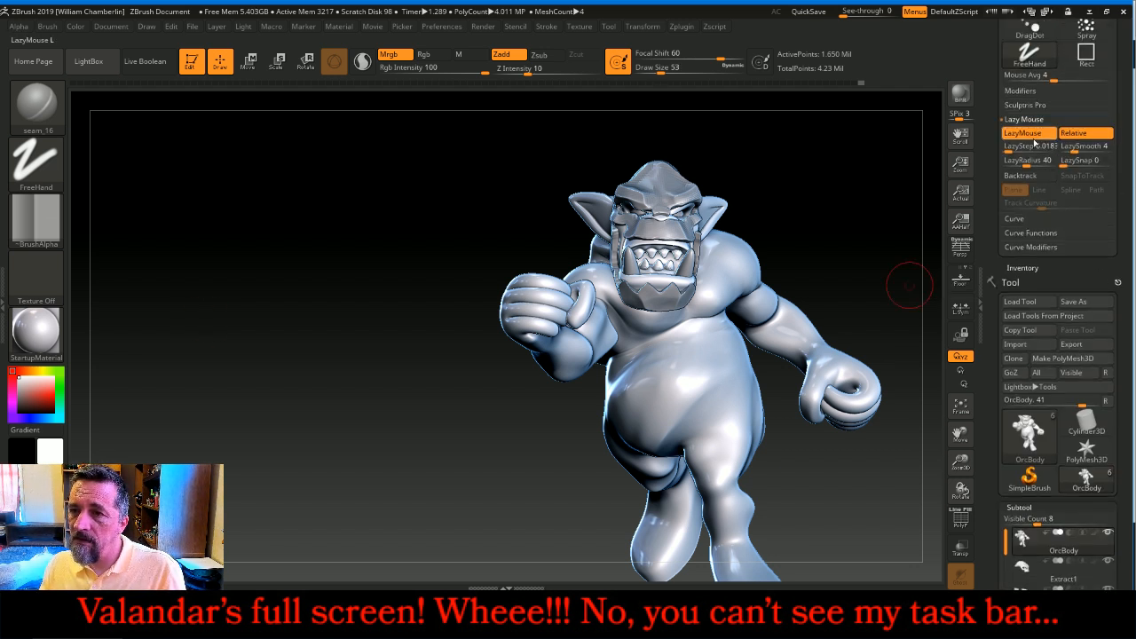
{"action": "left_click", "coordinate": [1032, 135]}
{"action": "left_click_drag", "start_coordinate": [540, 73], "coordinate": [533, 75]}
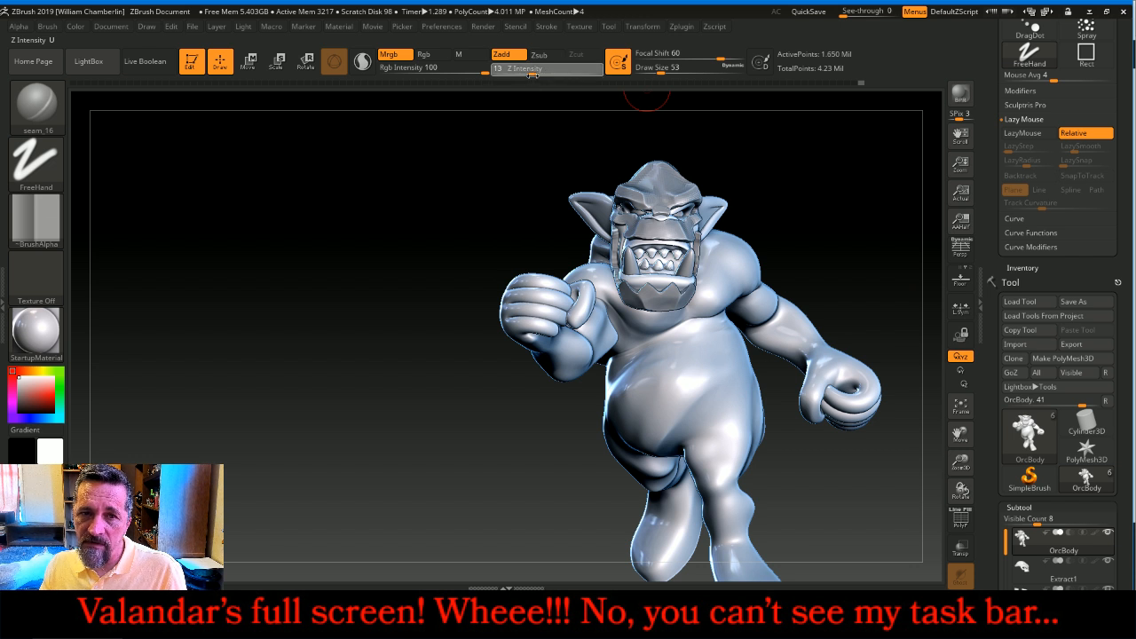
{"action": "key", "text": "bracketright"}
{"action": "key", "text": "bracketright"}
{"action": "left_click_drag", "start_coordinate": [447, 183], "coordinate": [464, 190]}
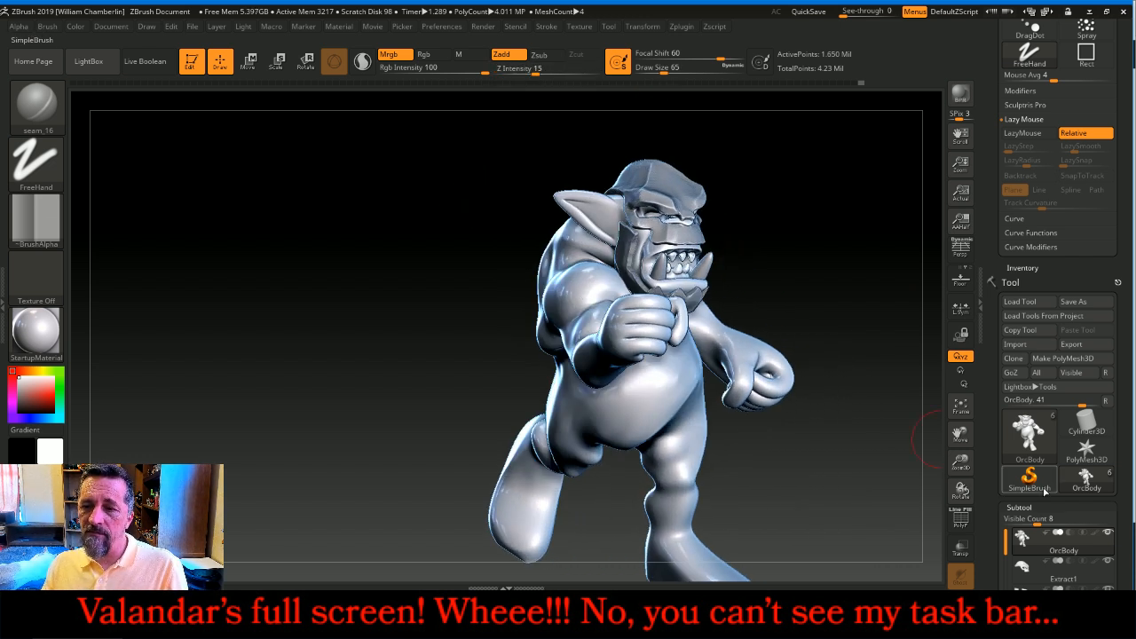
- Make the Extract1 face piece active, subdivide it three times and delete its lower subdivision levels
{"action": "left_click_drag", "start_coordinate": [970, 457], "coordinate": [993, 484]}
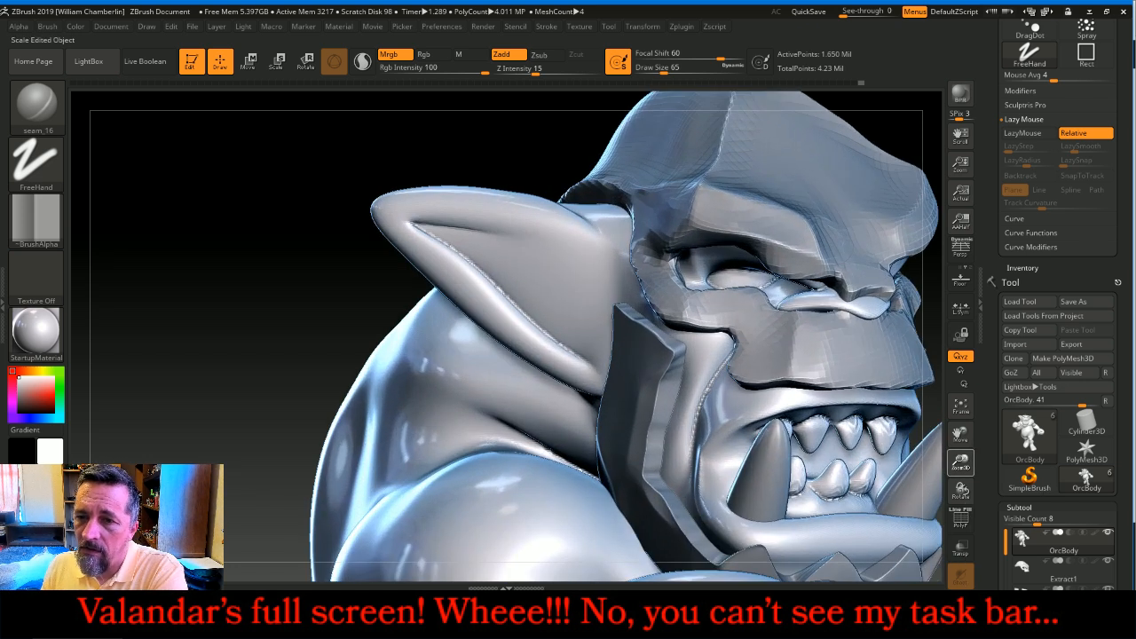
{"action": "left_click_drag", "start_coordinate": [962, 435], "coordinate": [903, 449]}
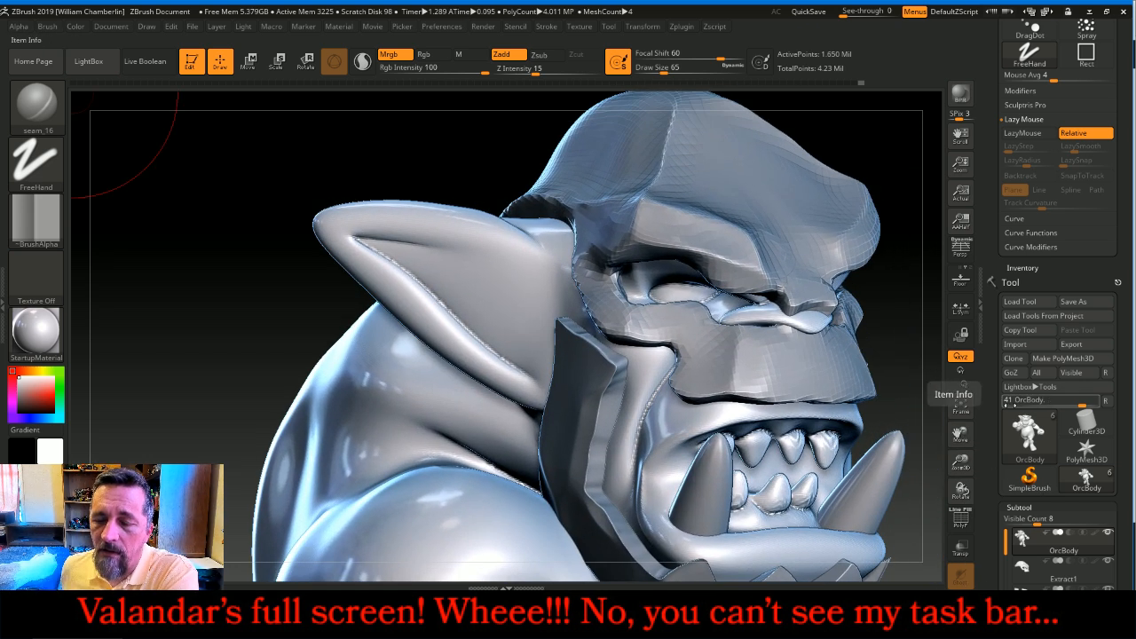
{"action": "left_click", "coordinate": [1023, 566]}
{"action": "left_click_drag", "start_coordinate": [1039, 502], "coordinate": [1036, 190]}
{"action": "scroll", "coordinate": [1047, 399], "scroll_direction": "down", "scroll_amount": 5}
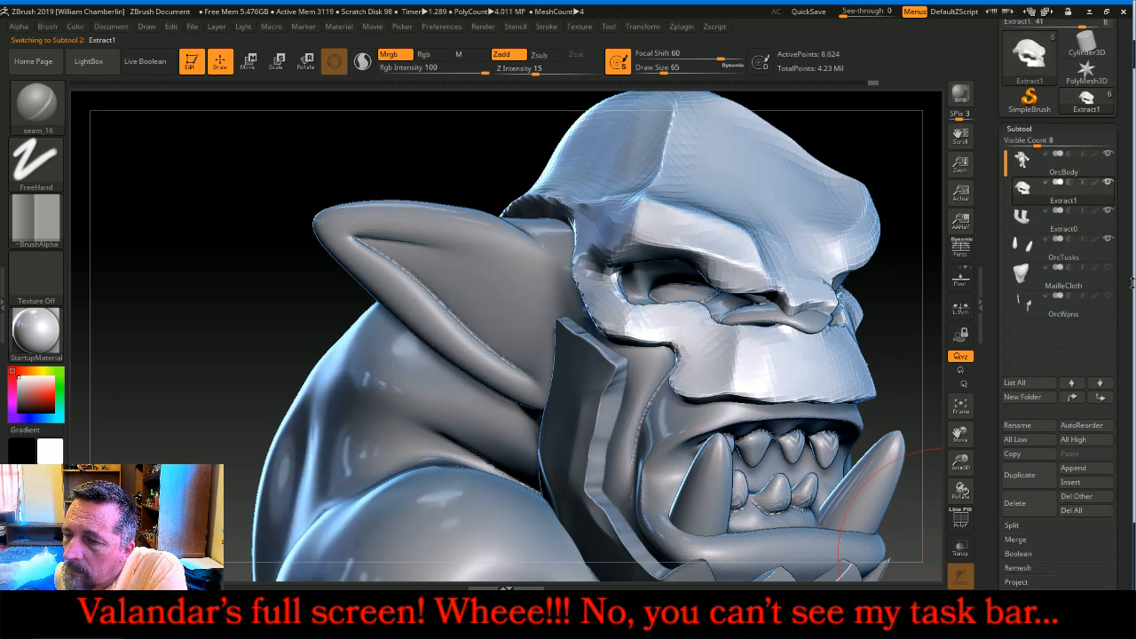
{"action": "left_click", "coordinate": [1021, 549]}
{"action": "left_click", "coordinate": [1019, 140]}
{"action": "left_click", "coordinate": [1021, 140]}
{"action": "left_click", "coordinate": [1023, 140]}
{"action": "left_click", "coordinate": [1041, 83]}
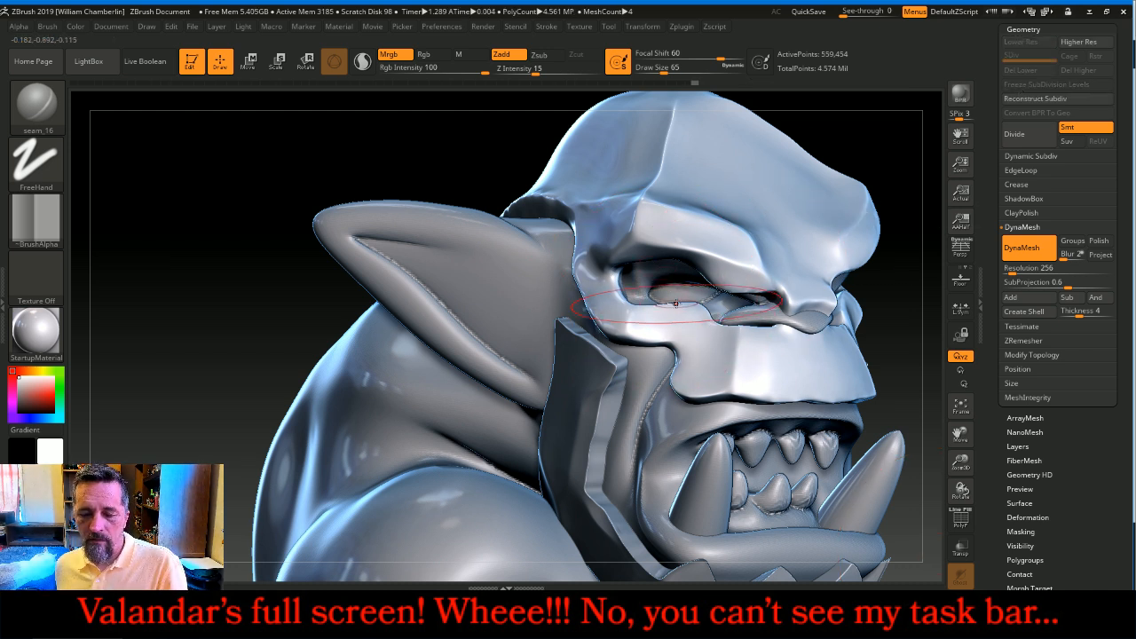
- Try a seam stroke across the cheek below the eye on the face piece, and undo it
{"action": "key", "text": "bracketright"}
{"action": "key", "text": "bracketright"}
{"action": "key", "text": "bracketright"}
{"action": "key", "text": "bracketright"}
{"action": "key", "text": "bracketright"}
{"action": "key", "text": "bracketright"}
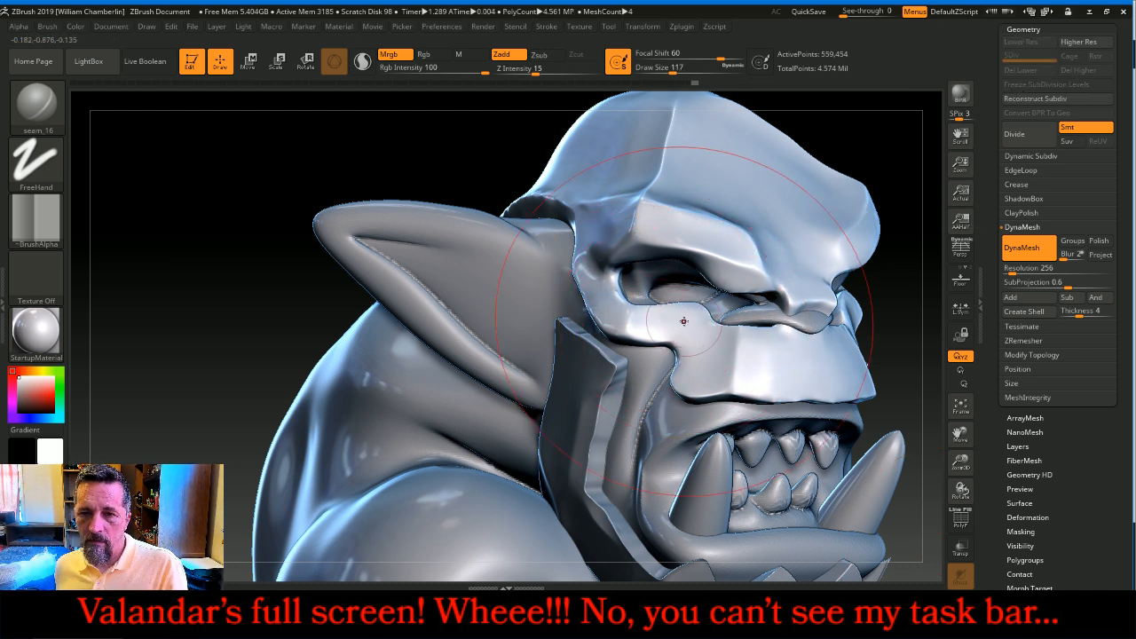
{"action": "key", "text": "bracketleft"}
{"action": "key", "text": "bracketleft"}
{"action": "key", "text": "bracketleft"}
{"action": "key", "text": "bracketleft"}
{"action": "key", "text": "bracketleft"}
{"action": "key", "text": "bracketleft"}
{"action": "mouse_move", "coordinate": [700, 312]}
{"action": "left_mouse_down"}
{"action": "mouse_move", "coordinate": [705, 322]}
{"action": "mouse_move", "coordinate": [677, 330]}
{"action": "mouse_move", "coordinate": [671, 353]}
{"action": "left_mouse_up"}
{"action": "key", "text": "ctrl+z"}
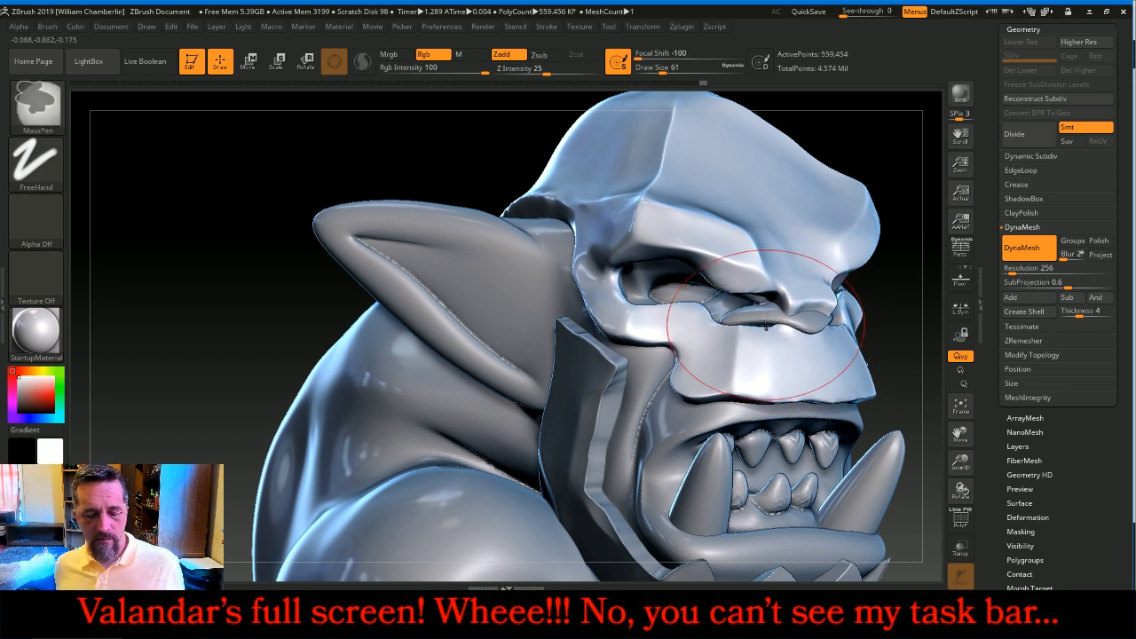
- Set the seam brush to draw size 41 and Z Intensity 11, and cut a seam from below the eye to the notch in the cheek edge
{"action": "key", "text": "bracketleft"}
{"action": "key", "text": "bracketleft"}
{"action": "key", "text": "bracketleft"}
{"action": "key", "text": "bracketleft"}
{"action": "key", "text": "bracketleft"}
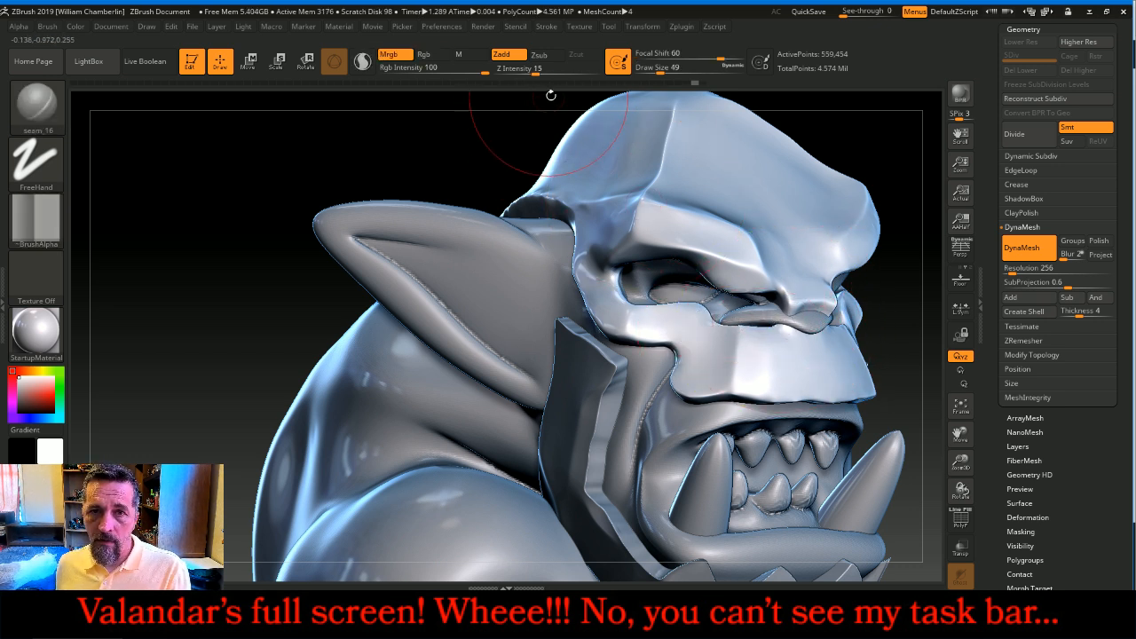
{"action": "left_click_drag", "start_coordinate": [534, 70], "coordinate": [529, 70]}
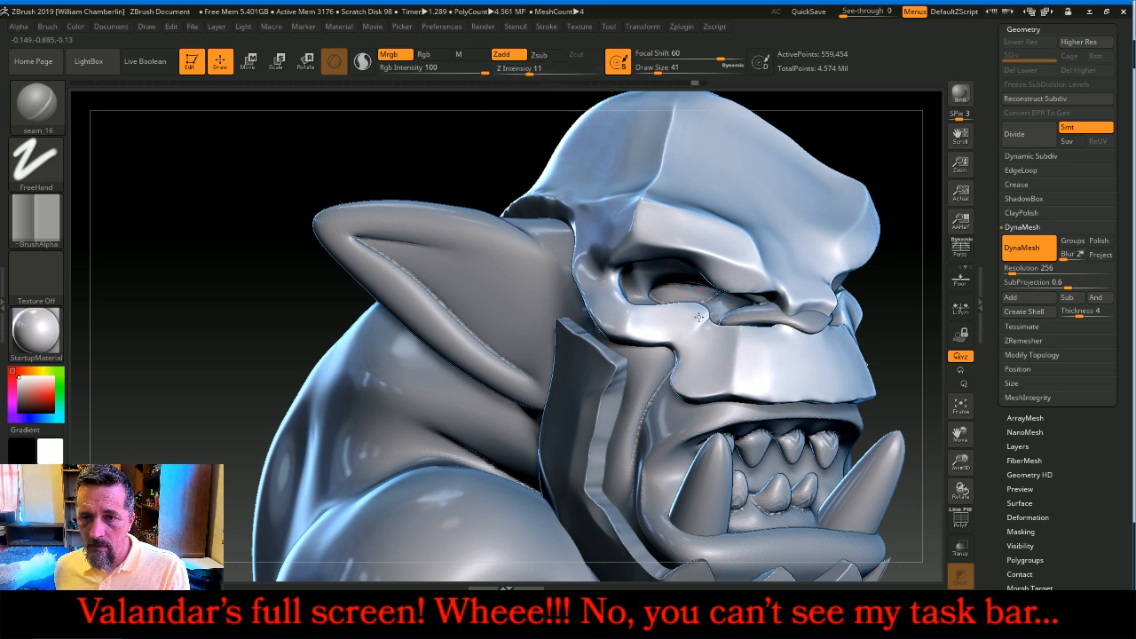
{"action": "left_click_drag", "start_coordinate": [657, 327], "coordinate": [688, 356]}
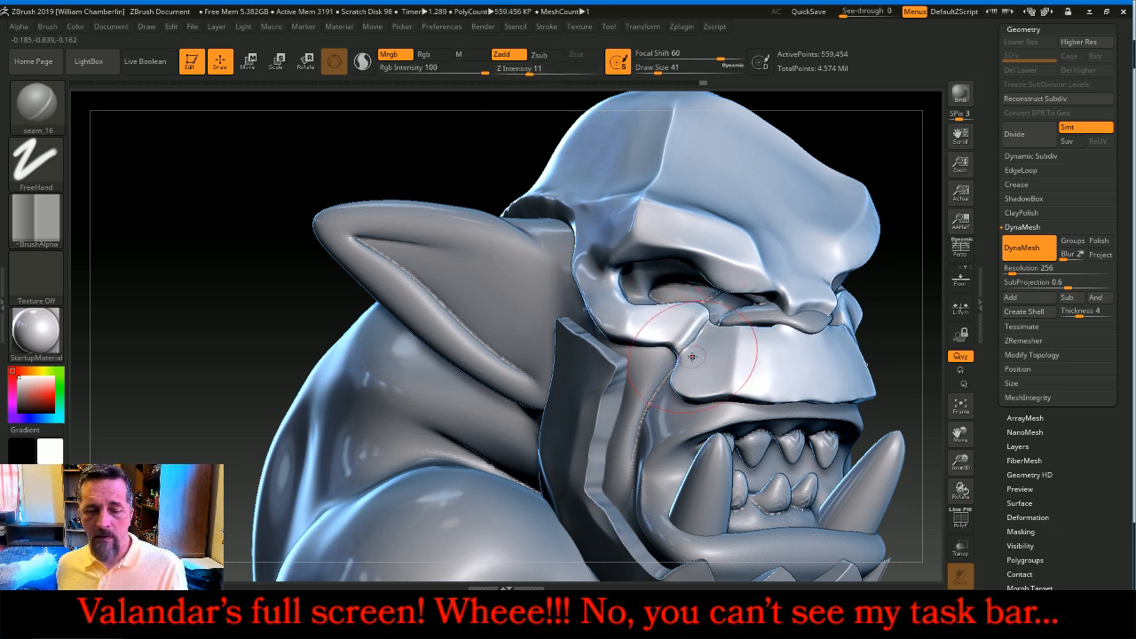
- Cut a seam across the face piece at the temple beside the outer corner of the eye
{"action": "left_click_drag", "start_coordinate": [885, 265], "coordinate": [858, 320]}
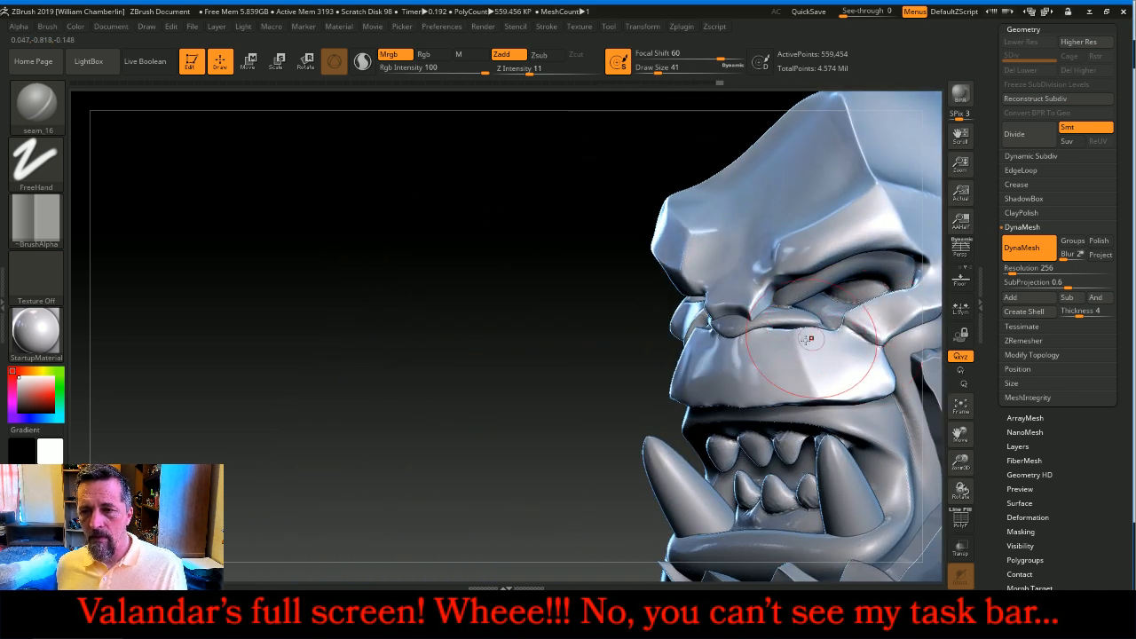
{"action": "left_click_drag", "start_coordinate": [428, 404], "coordinate": [621, 382]}
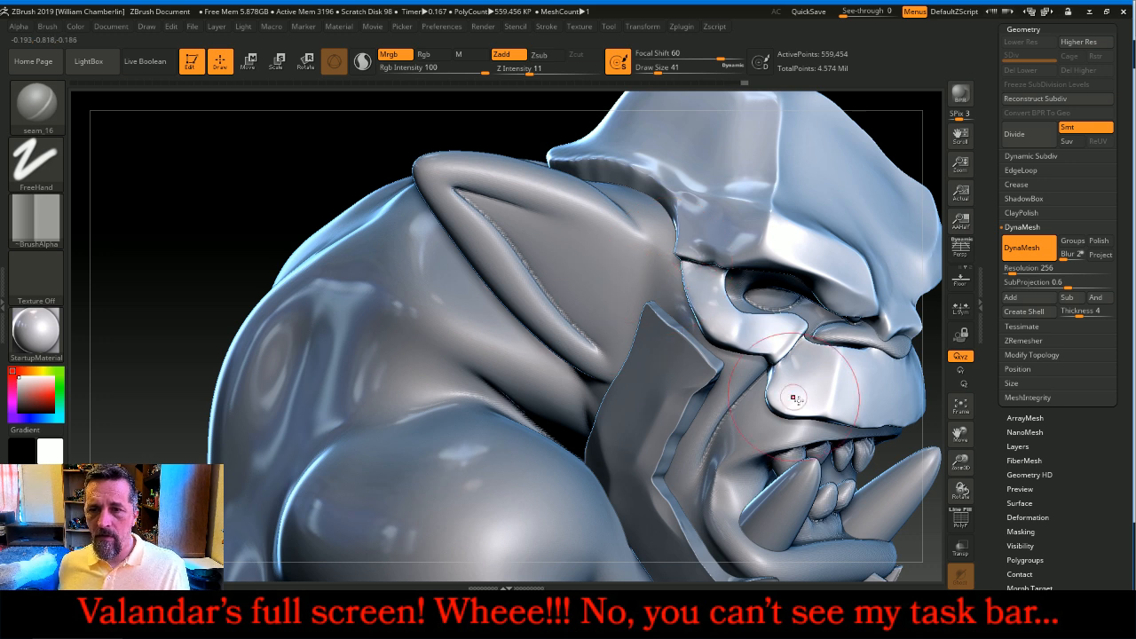
{"action": "left_click_drag", "start_coordinate": [960, 491], "coordinate": [923, 384]}
{"action": "left_click_drag", "start_coordinate": [801, 230], "coordinate": [786, 228]}
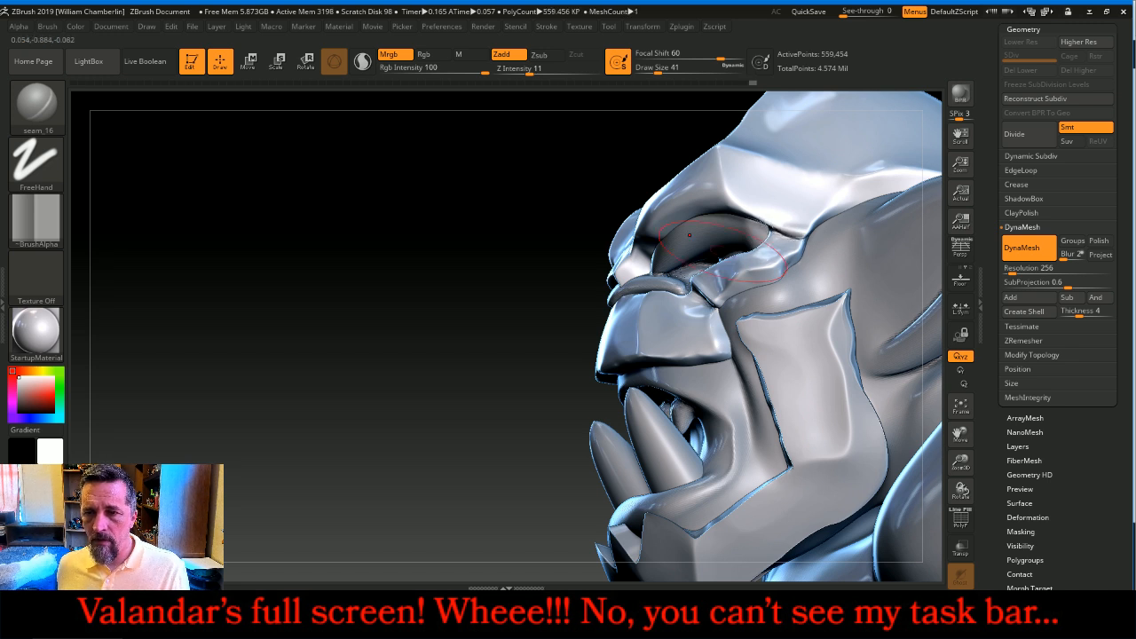
{"action": "left_click_drag", "start_coordinate": [482, 355], "coordinate": [739, 408]}
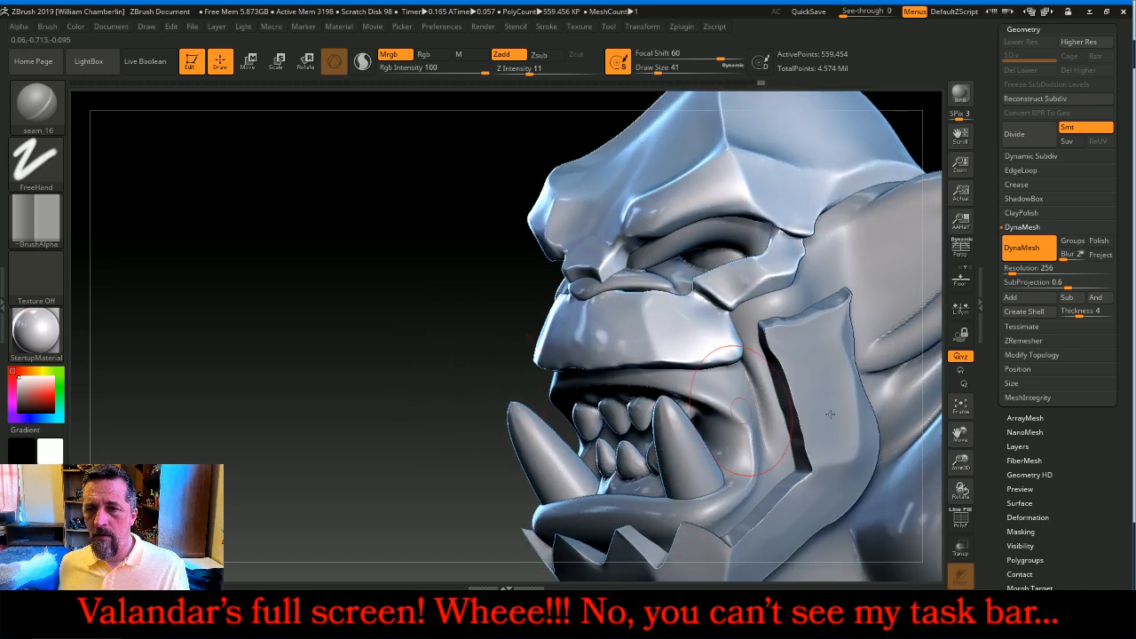
- Outline a separate raised plate over the bridge of the nose with seam strokes
{"action": "left_click", "coordinate": [964, 410]}
{"action": "left_click", "coordinate": [962, 410]}
{"action": "left_click_drag", "start_coordinate": [799, 380], "coordinate": [968, 485]}
{"action": "left_click_drag", "start_coordinate": [960, 434], "coordinate": [974, 474]}
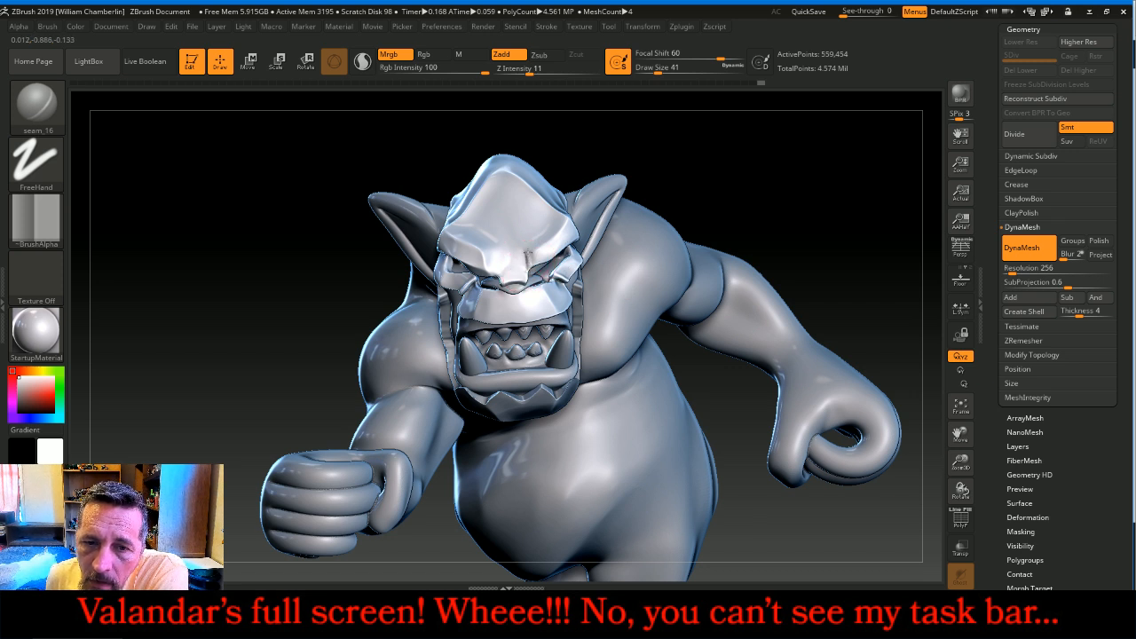
{"action": "left_click_drag", "start_coordinate": [759, 191], "coordinate": [667, 169]}
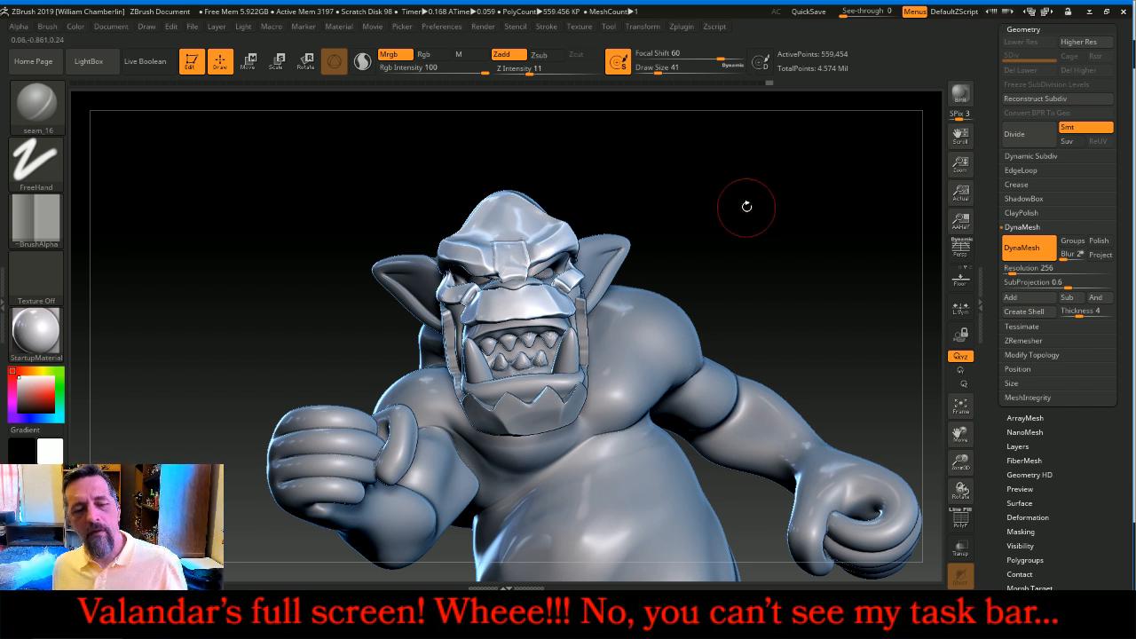
{"action": "left_click_drag", "start_coordinate": [760, 207], "coordinate": [697, 253]}
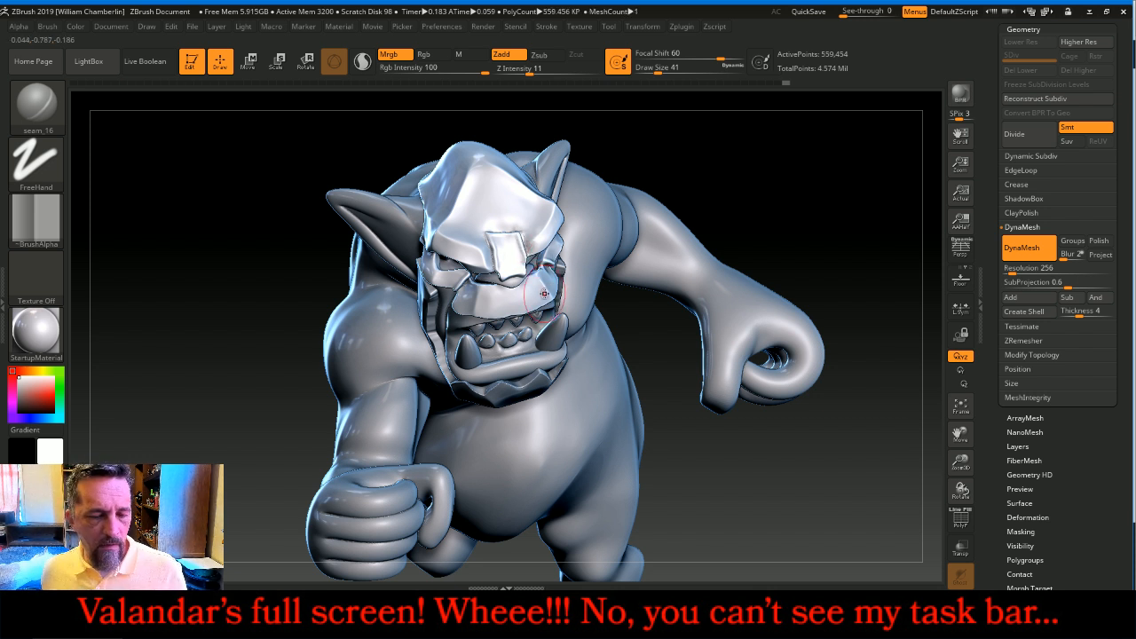
{"action": "mouse_move", "coordinate": [787, 177]}
{"action": "left_mouse_down"}
{"action": "mouse_move", "coordinate": [746, 153]}
{"action": "mouse_move", "coordinate": [761, 131]}
{"action": "mouse_move", "coordinate": [791, 139]}
{"action": "mouse_move", "coordinate": [796, 170]}
{"action": "mouse_move", "coordinate": [751, 157]}
{"action": "mouse_move", "coordinate": [802, 162]}
{"action": "mouse_move", "coordinate": [768, 172]}
{"action": "left_mouse_up"}
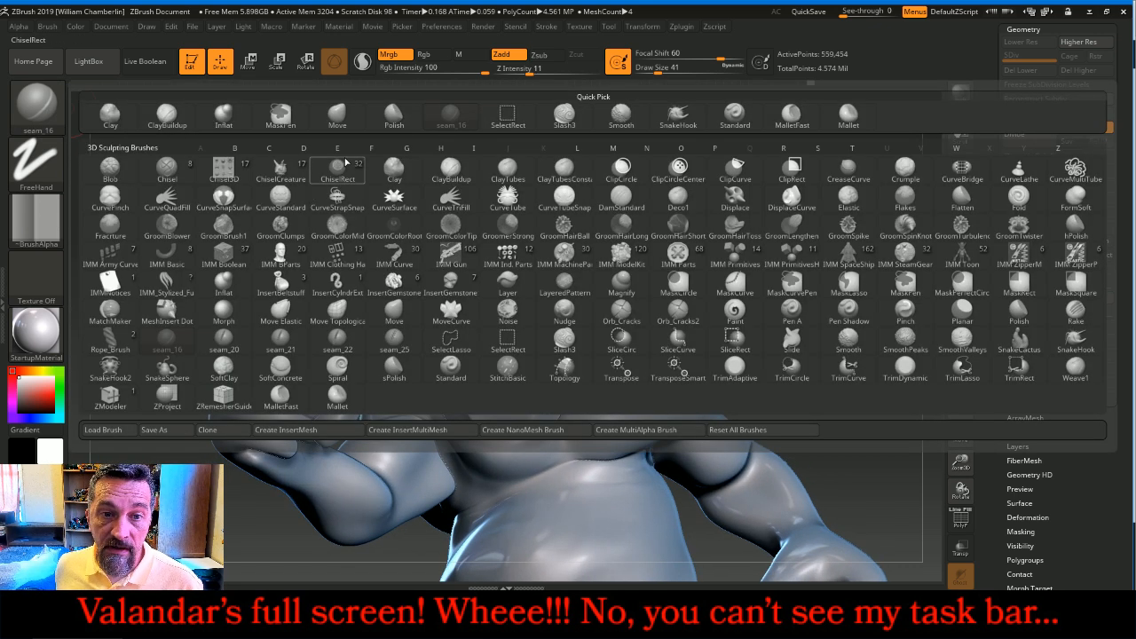
- Switch to the Move Topological brush and nudge the upper-lip plate's top edge beneath the nose
{"action": "left_click", "coordinate": [336, 312]}
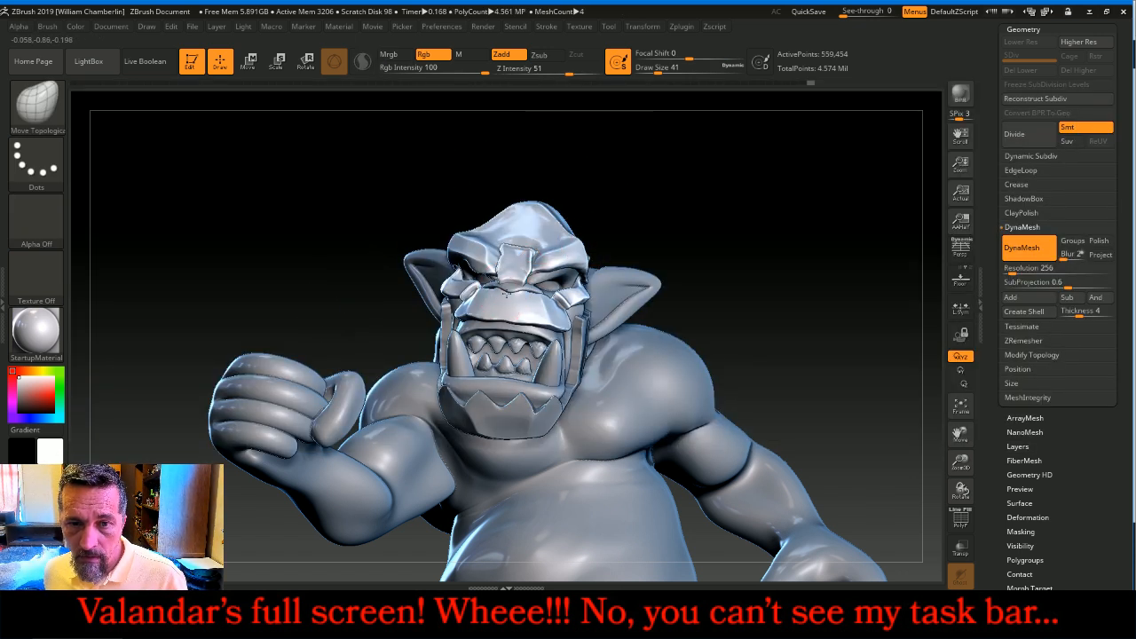
{"action": "left_click_drag", "start_coordinate": [509, 294], "coordinate": [512, 296]}
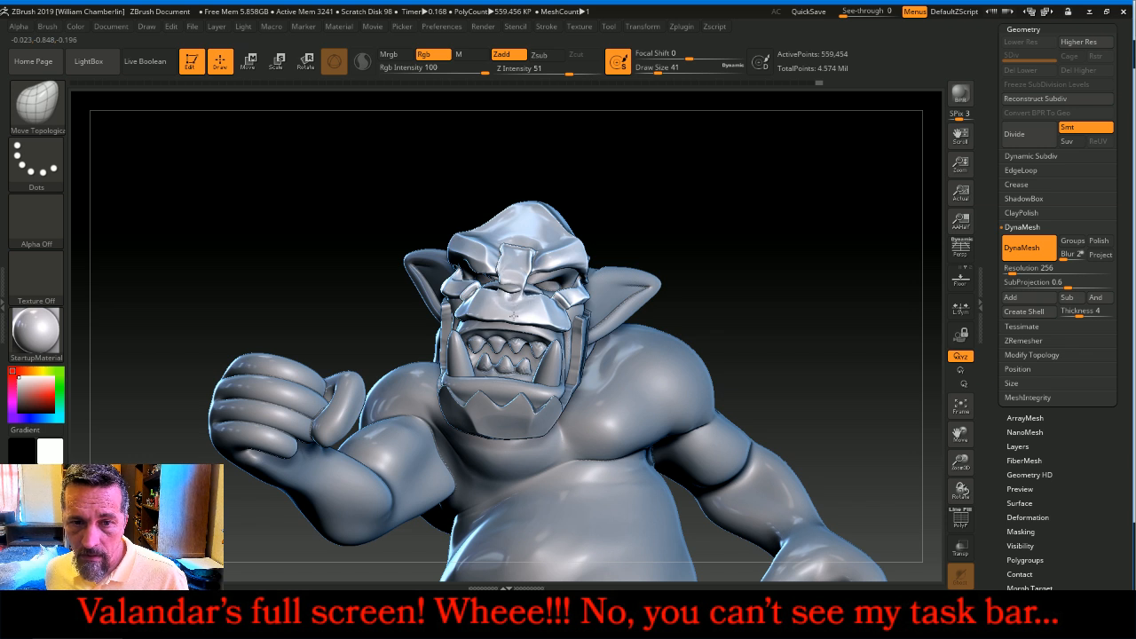
{"action": "mouse_move", "coordinate": [669, 214]}
{"action": "left_mouse_down"}
{"action": "mouse_move", "coordinate": [720, 193]}
{"action": "mouse_move", "coordinate": [743, 198]}
{"action": "mouse_move", "coordinate": [737, 218]}
{"action": "left_mouse_up"}
- Switch to the Slash3 brush and try an additive slash around the lower end of the nose plate
{"action": "left_click_drag", "start_coordinate": [960, 462], "coordinate": [971, 573]}
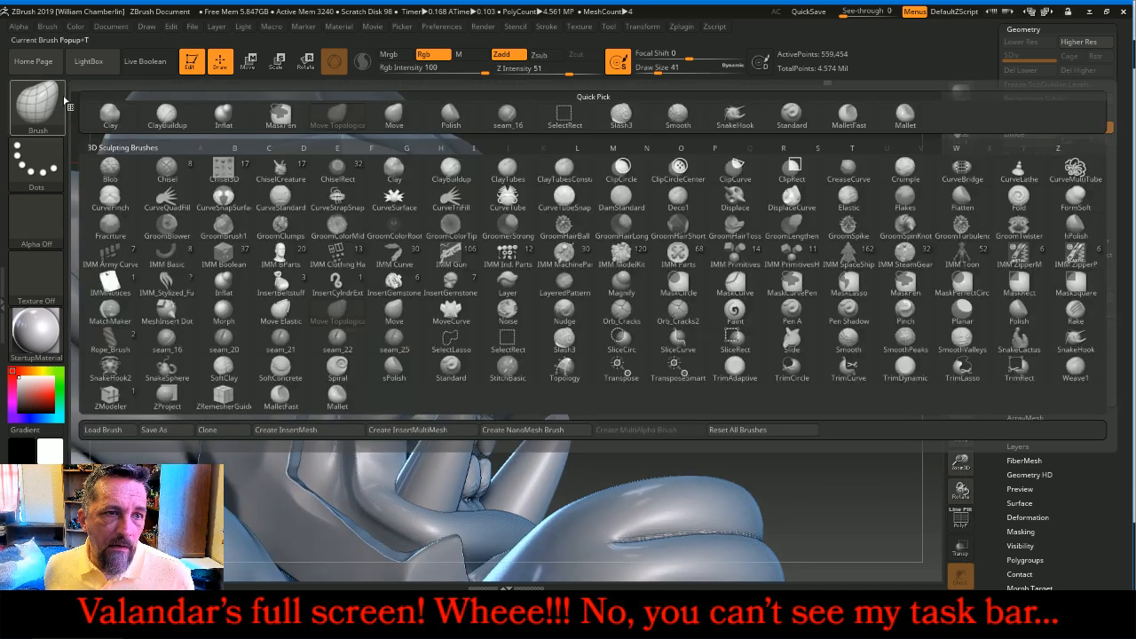
{"action": "left_click", "coordinate": [36, 103]}
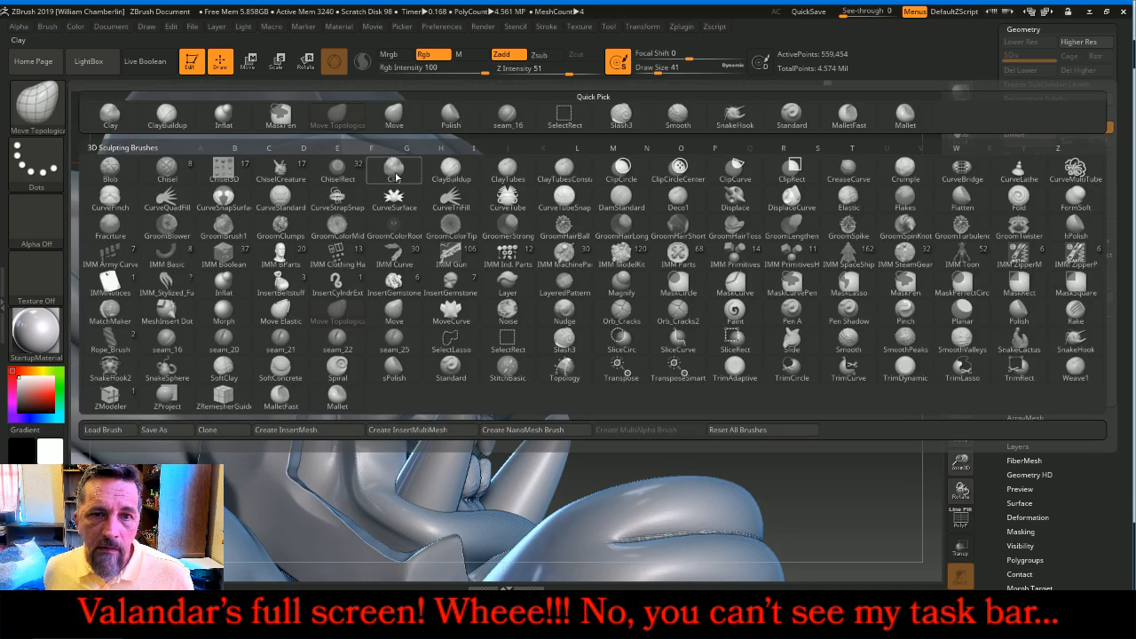
{"action": "left_click", "coordinate": [566, 340]}
{"action": "left_click_drag", "start_coordinate": [634, 296], "coordinate": [510, 289]}
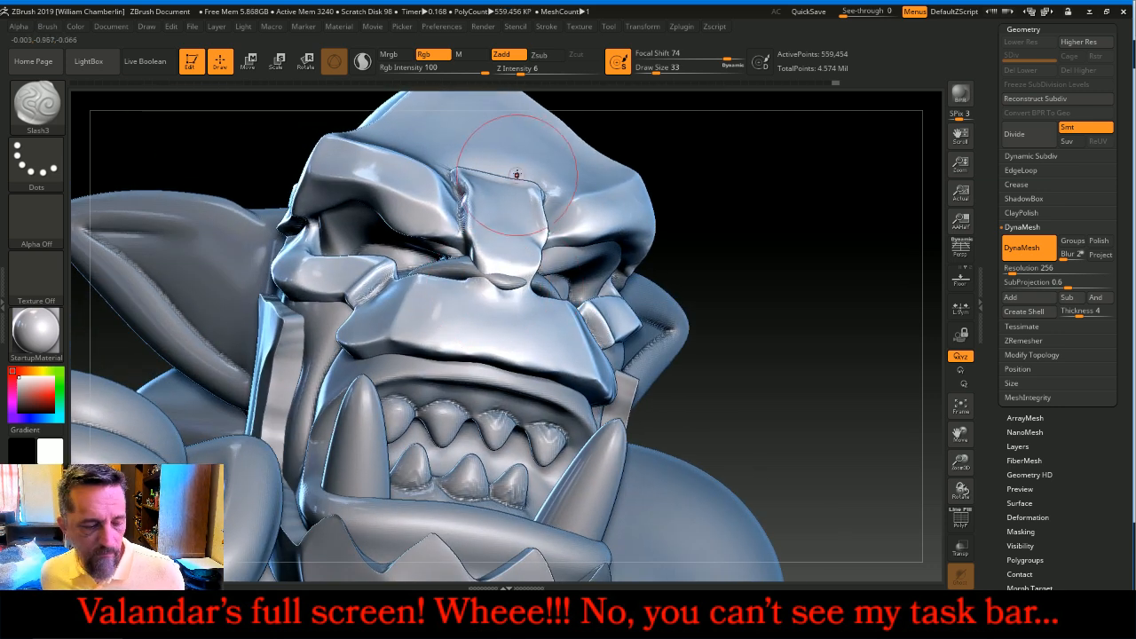
{"action": "left_click", "coordinate": [536, 82]}
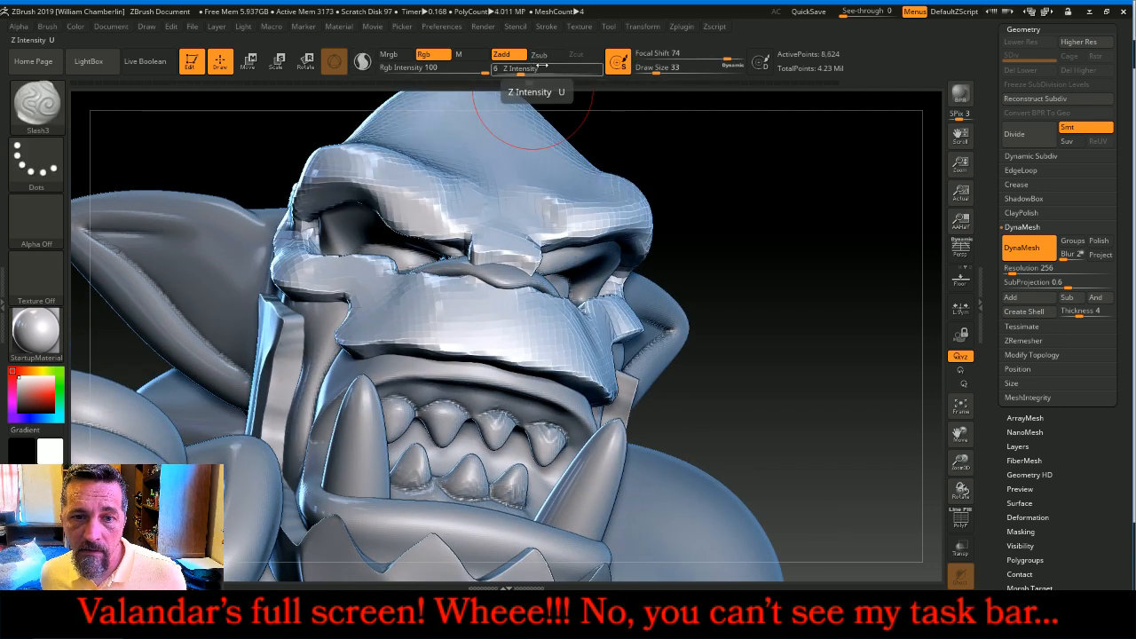
{"action": "left_click", "coordinate": [835, 82]}
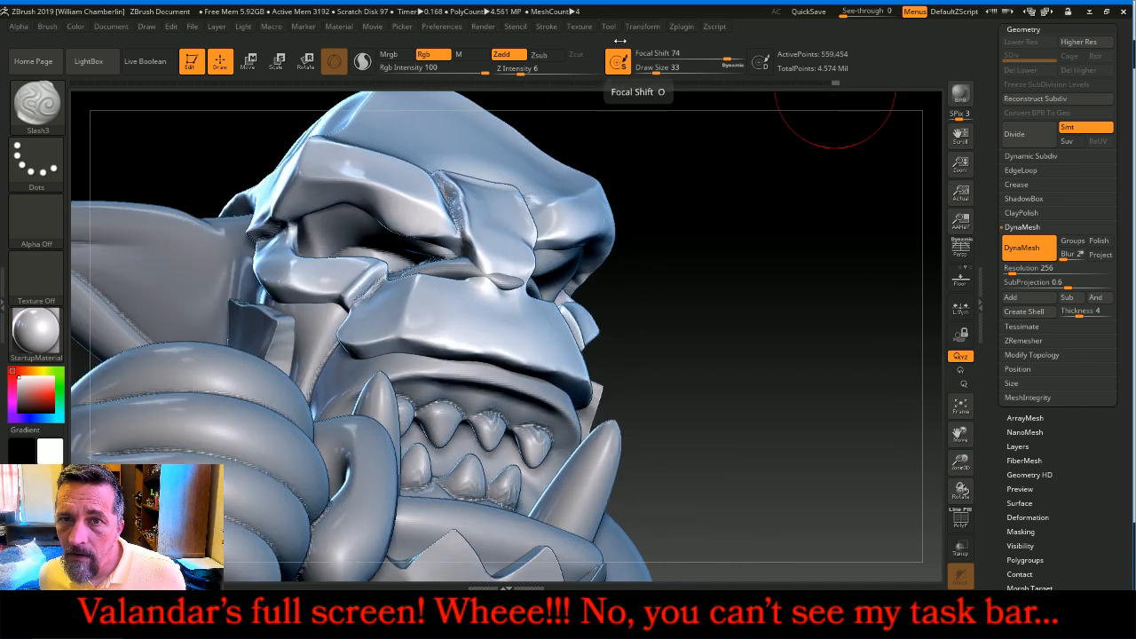
- Set Slash3 to Zsub, roll back the last additive slash, and carve between the nose plate and the upper-lip plate
{"action": "left_click", "coordinate": [539, 56]}
{"action": "left_click_drag", "start_coordinate": [609, 160], "coordinate": [702, 167]}
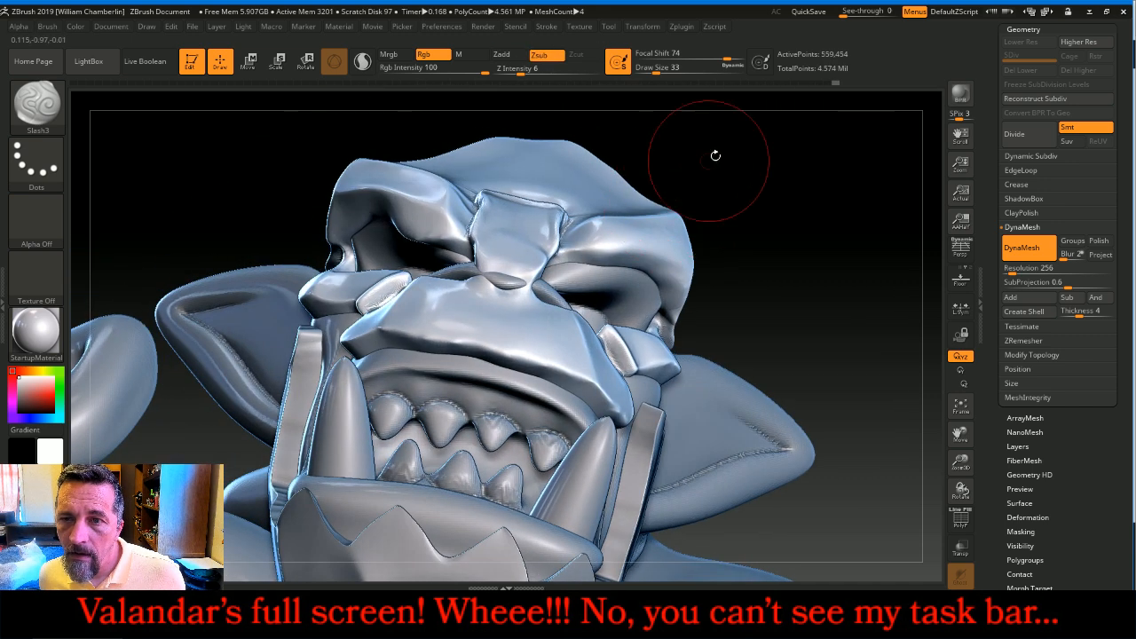
{"action": "left_click", "coordinate": [829, 84]}
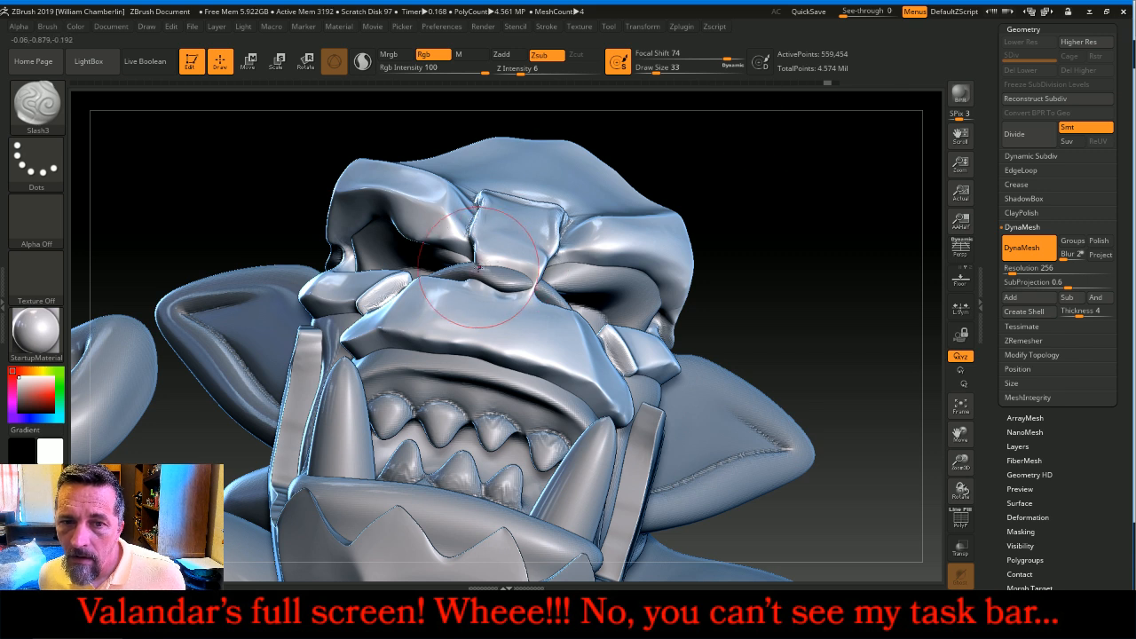
{"action": "left_click_drag", "start_coordinate": [509, 283], "coordinate": [499, 281]}
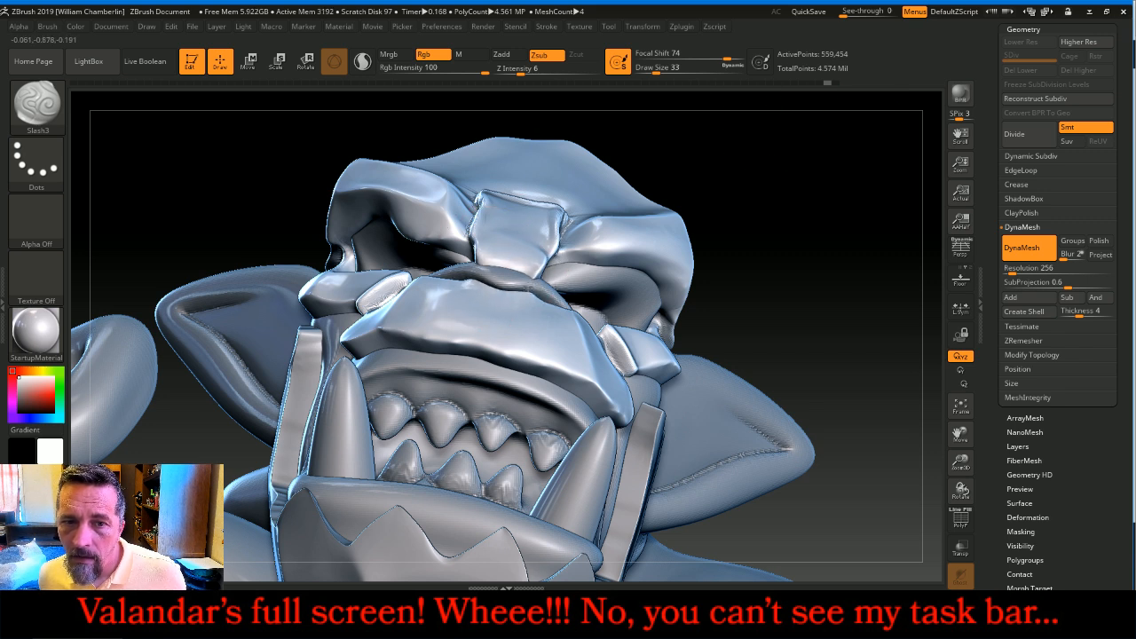
{"action": "left_click_drag", "start_coordinate": [813, 206], "coordinate": [672, 254]}
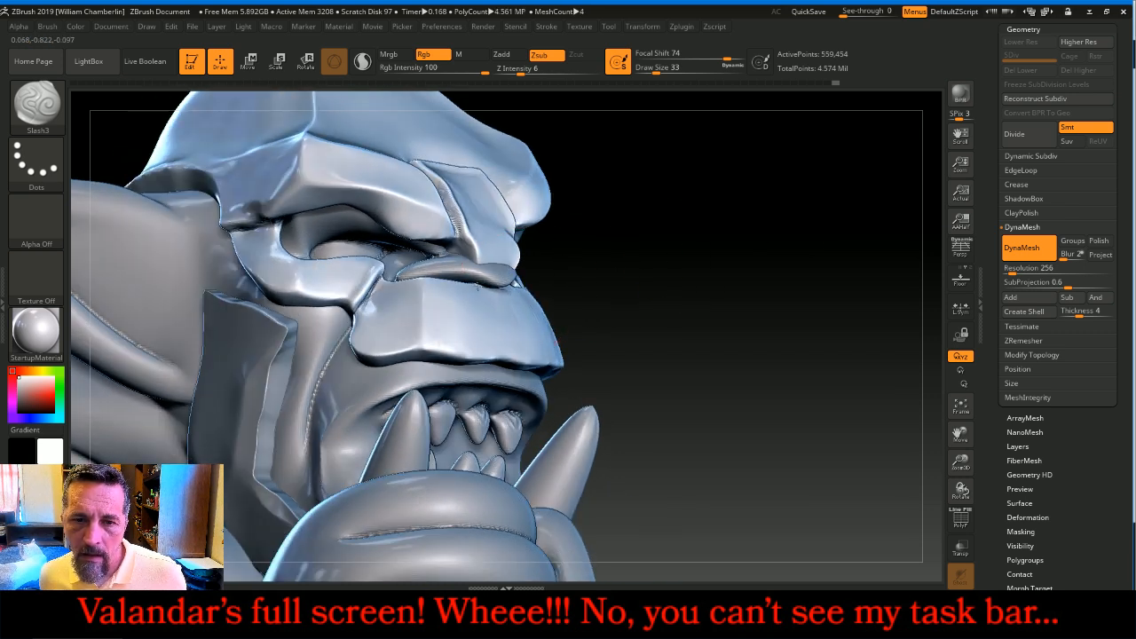
{"action": "left_click_drag", "start_coordinate": [763, 277], "coordinate": [523, 319]}
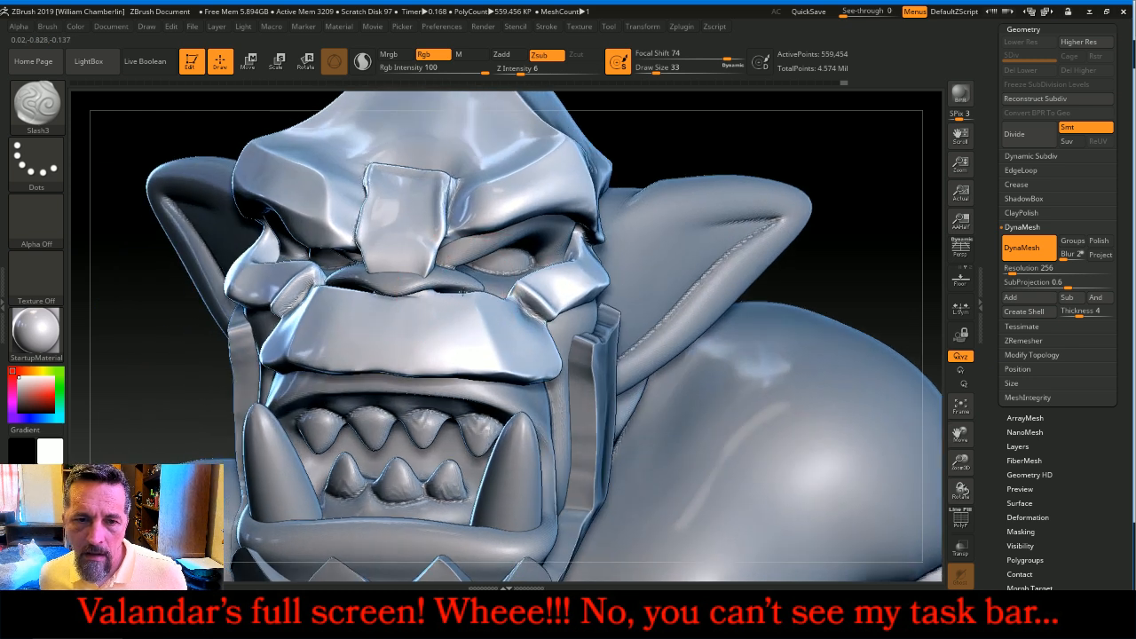
{"action": "mouse_move", "coordinate": [426, 294]}
{"action": "left_mouse_down"}
{"action": "mouse_move", "coordinate": [392, 299]}
{"action": "mouse_move", "coordinate": [404, 304]}
{"action": "left_mouse_up"}
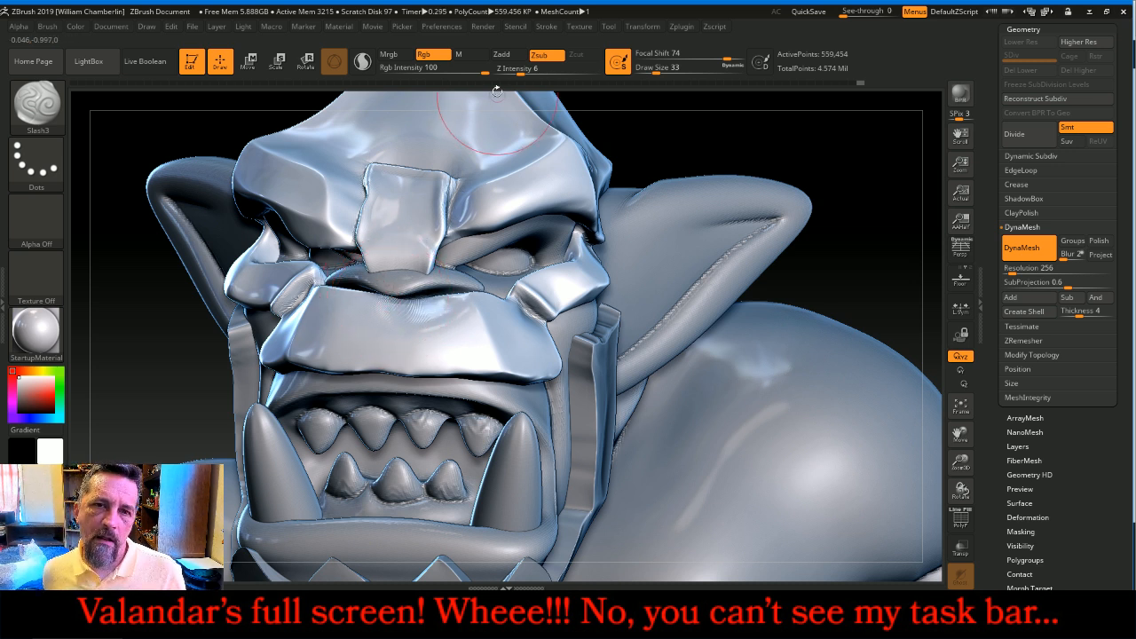
- Set Slash3 to Zadd and build up the top edge of the upper-lip plate under the nose, redoing the first stroke
{"action": "left_click", "coordinate": [506, 55]}
{"action": "left_click_drag", "start_coordinate": [330, 290], "coordinate": [339, 291]}
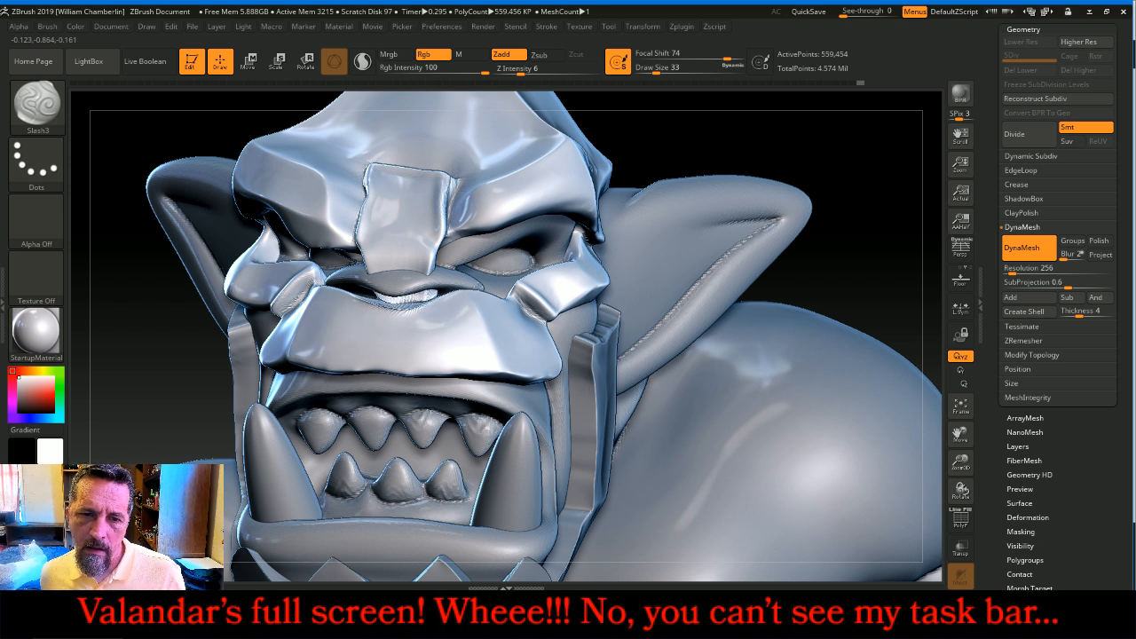
{"action": "key", "text": "ctrl+z"}
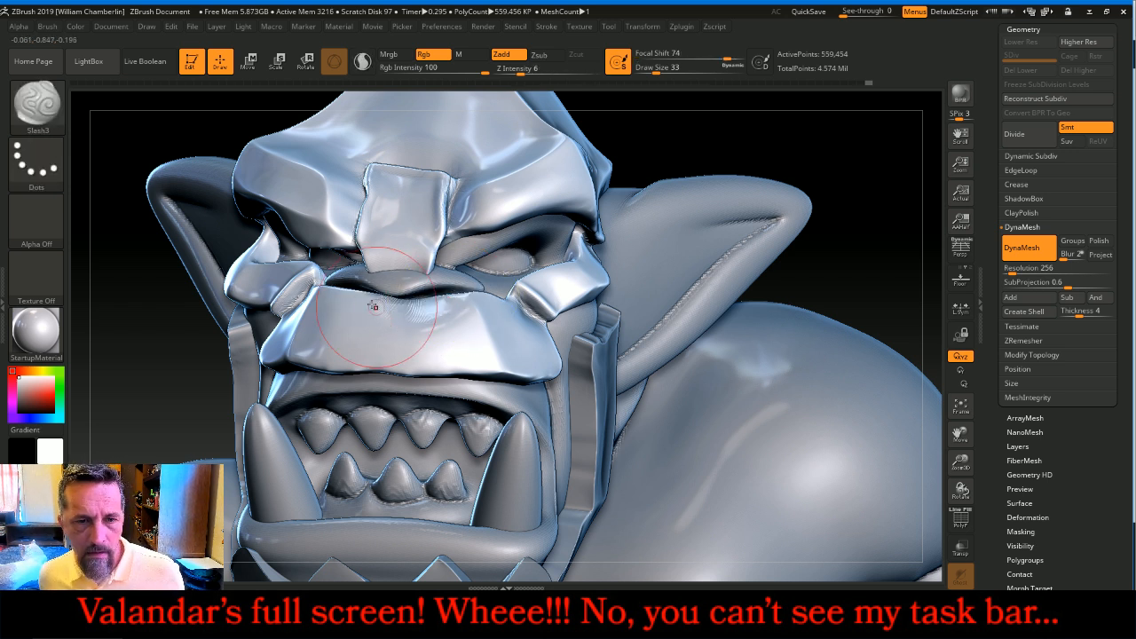
{"action": "left_click_drag", "start_coordinate": [325, 289], "coordinate": [342, 287]}
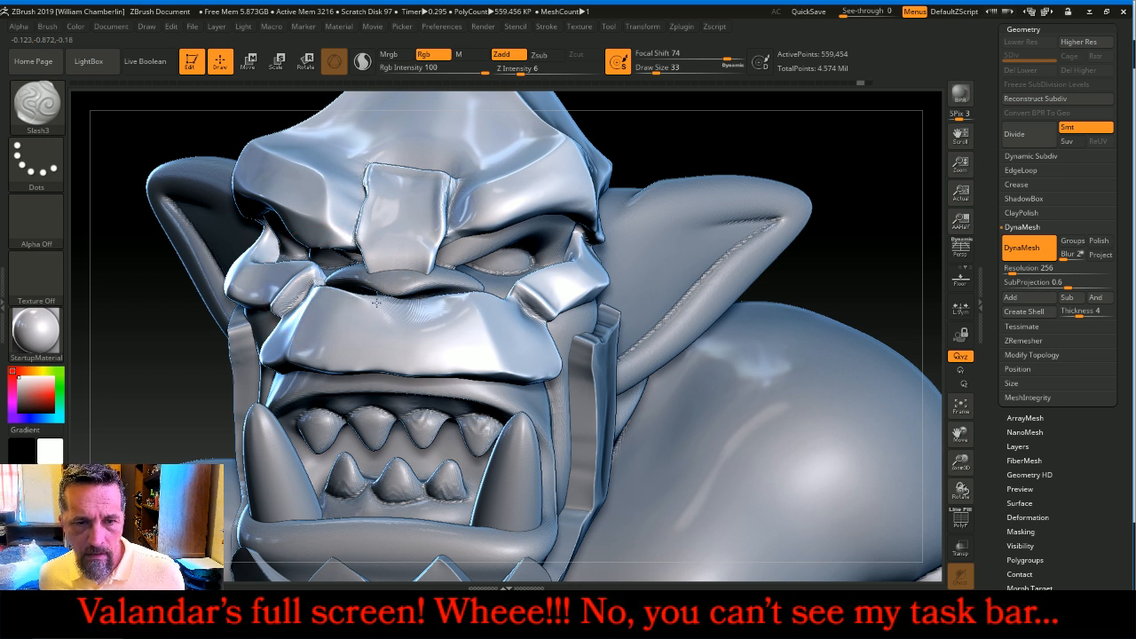
{"action": "left_click_drag", "start_coordinate": [418, 294], "coordinate": [457, 300]}
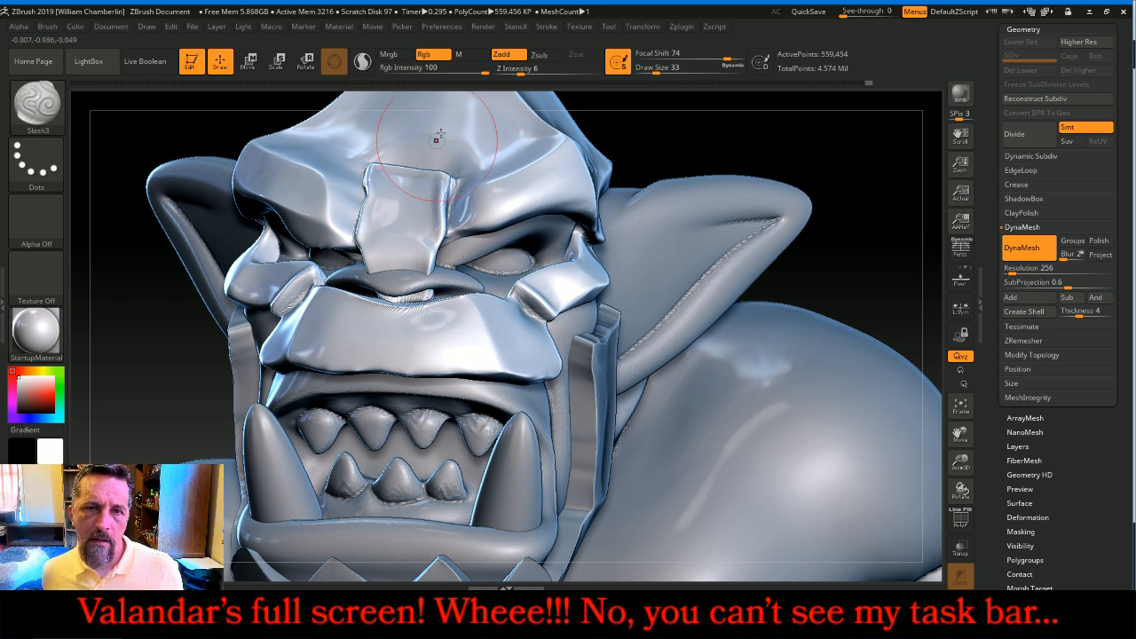
- Set Slash3 to Zsub with draw size 14 and Z Intensity 23, and cut into the built-up edge under the nose
{"action": "left_click", "coordinate": [559, 57]}
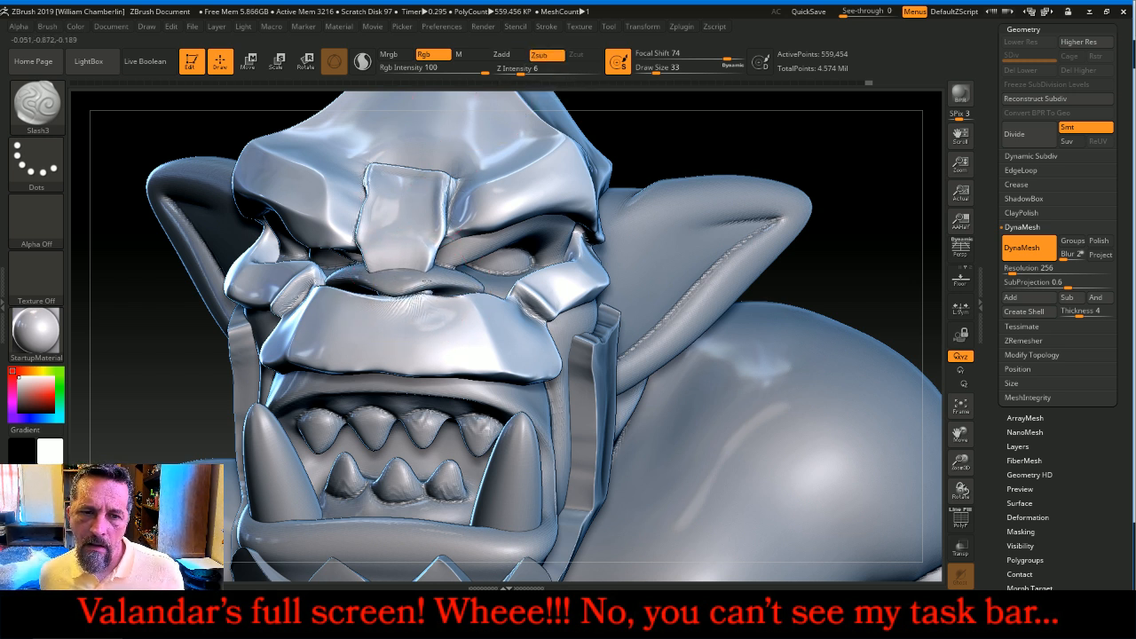
{"action": "key", "text": "ctrl+z"}
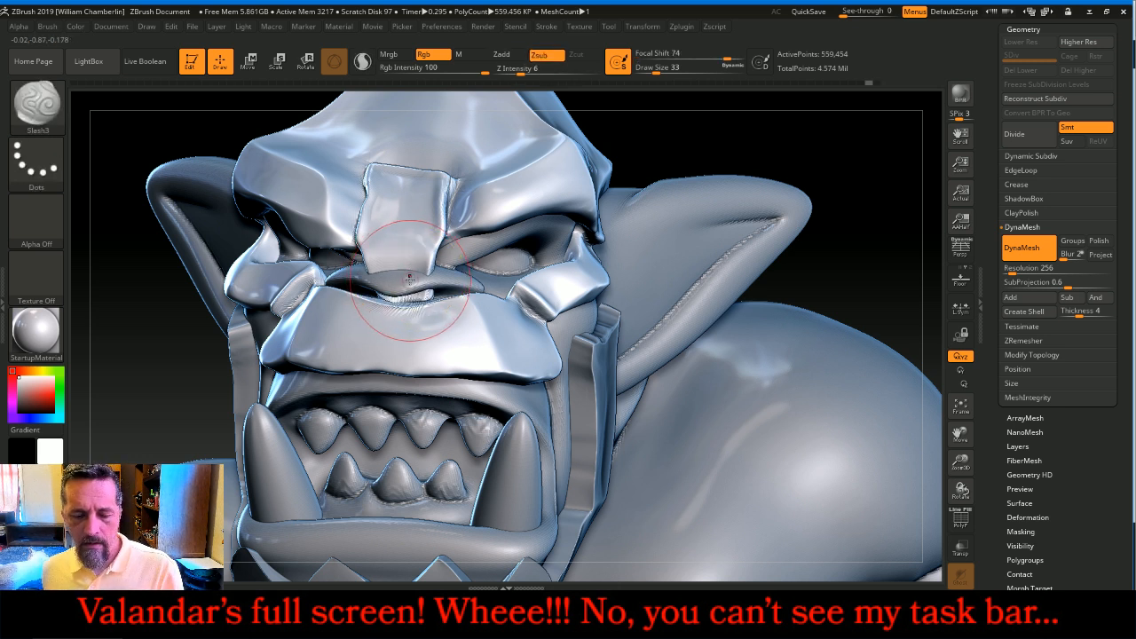
{"action": "key", "text": "bracketleft"}
{"action": "key", "text": "bracketleft"}
{"action": "key", "text": "bracketright"}
{"action": "key", "text": "bracketright"}
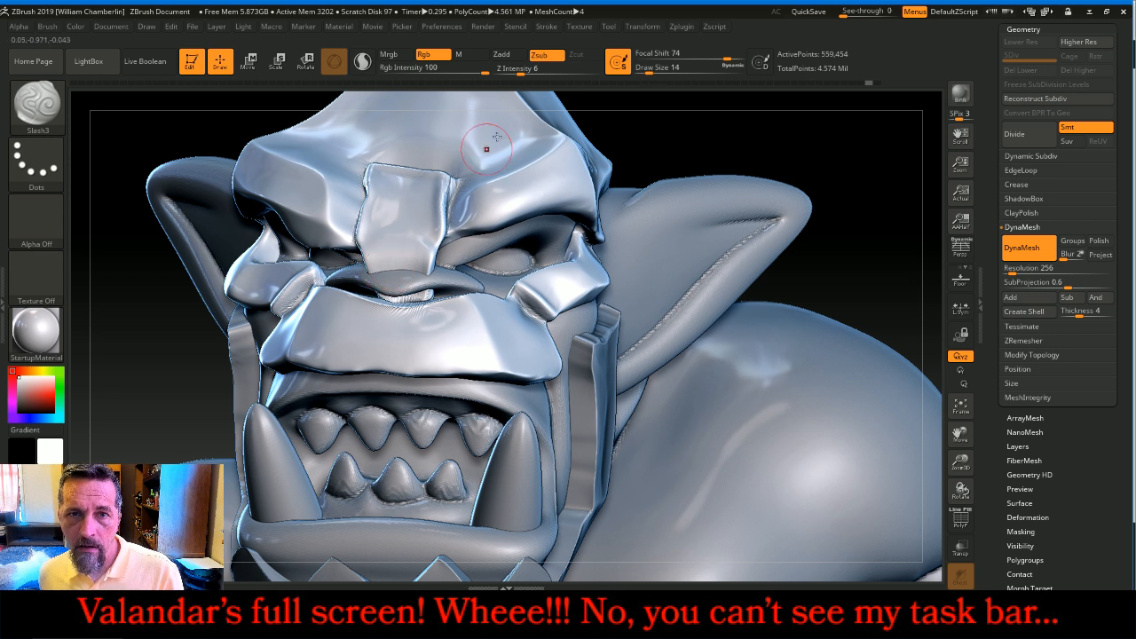
{"action": "left_click_drag", "start_coordinate": [525, 68], "coordinate": [545, 68]}
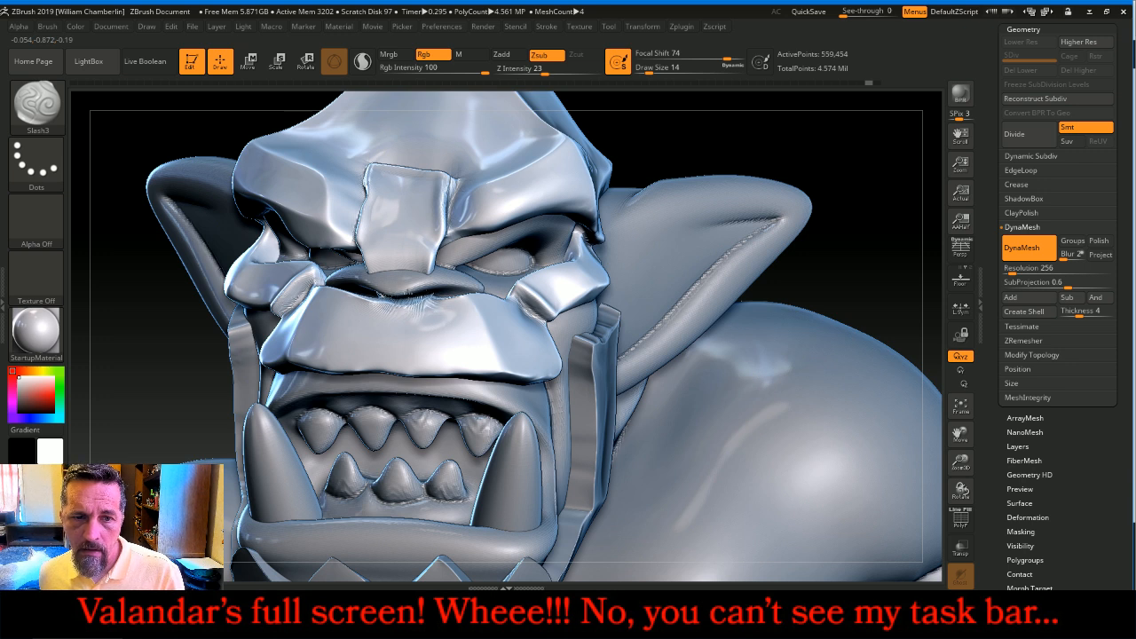
{"action": "left_click_drag", "start_coordinate": [794, 145], "coordinate": [841, 151]}
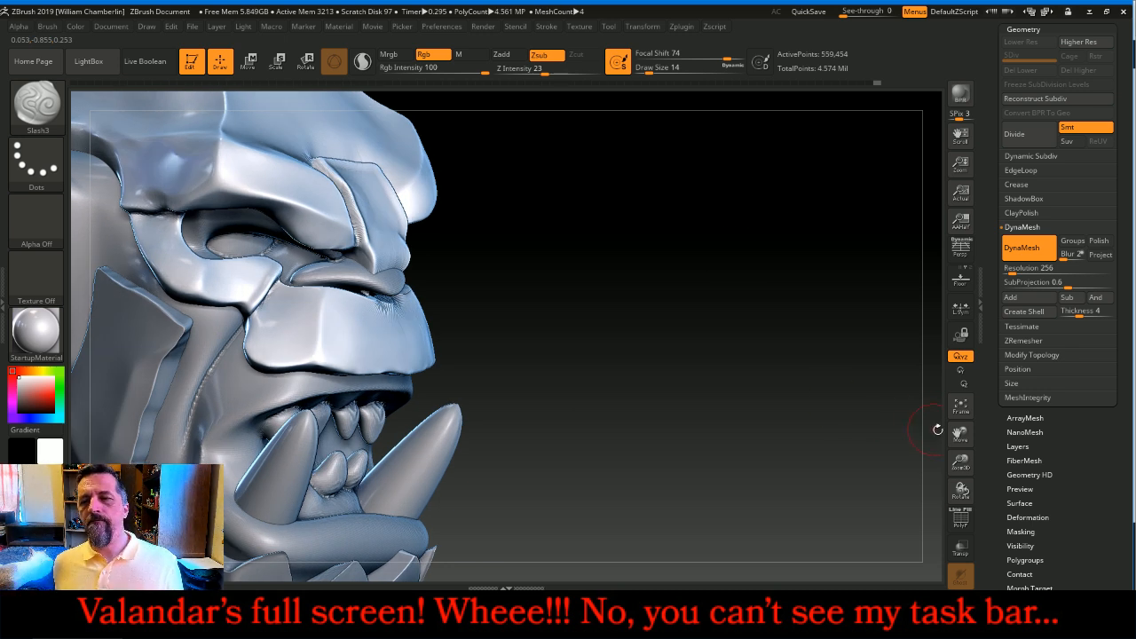
- Frame the whole orc and examine its overall form from the front and side, checking the live chat in between
{"action": "left_click", "coordinate": [961, 406]}
{"action": "left_click", "coordinate": [959, 411]}
{"action": "left_click_drag", "start_coordinate": [887, 404], "coordinate": [871, 424]}
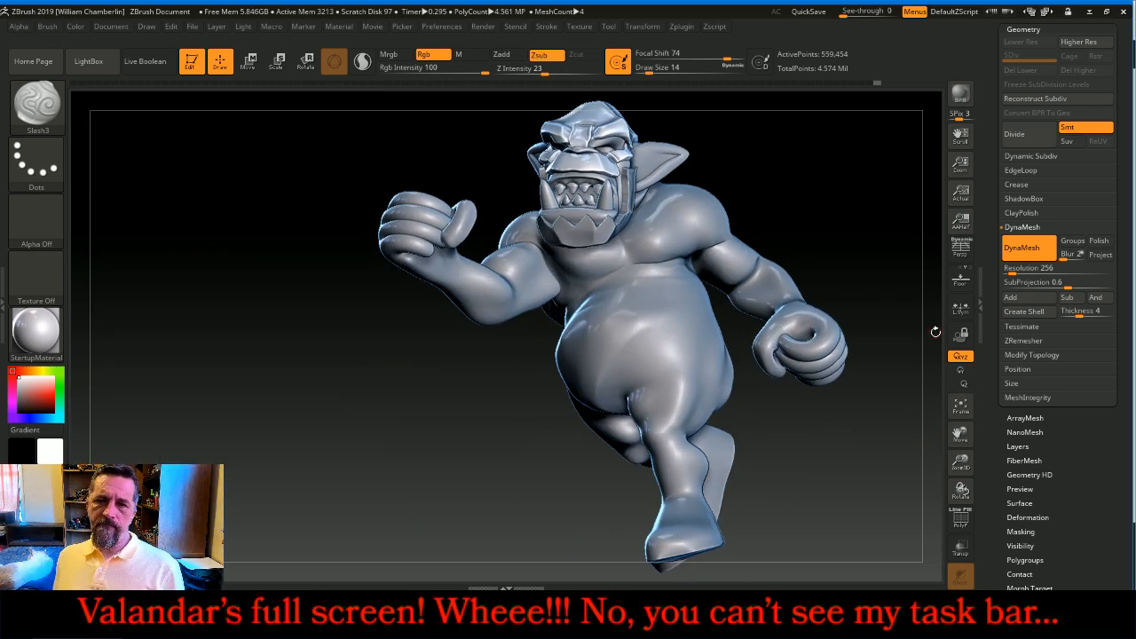
{"action": "left_click_drag", "start_coordinate": [378, 441], "coordinate": [393, 449]}
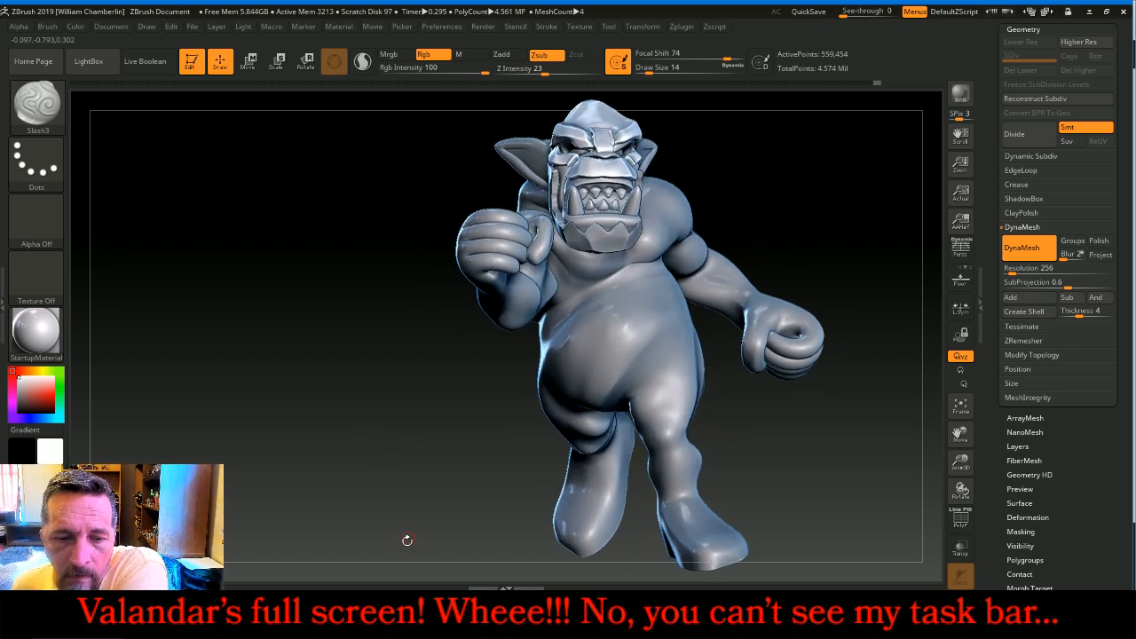
{"action": "key", "text": "alt+Tab"}
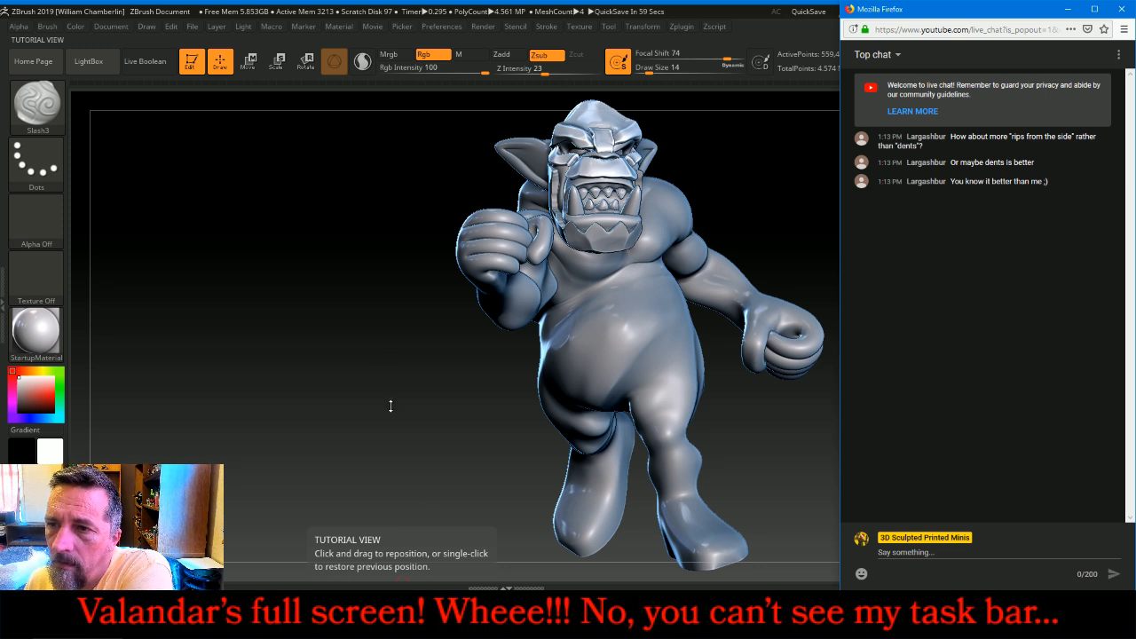
{"action": "left_click", "coordinate": [397, 313]}
{"action": "mouse_move", "coordinate": [397, 313]}
{"action": "left_mouse_down"}
{"action": "mouse_move", "coordinate": [475, 333]}
{"action": "mouse_move", "coordinate": [402, 302]}
{"action": "left_mouse_up"}
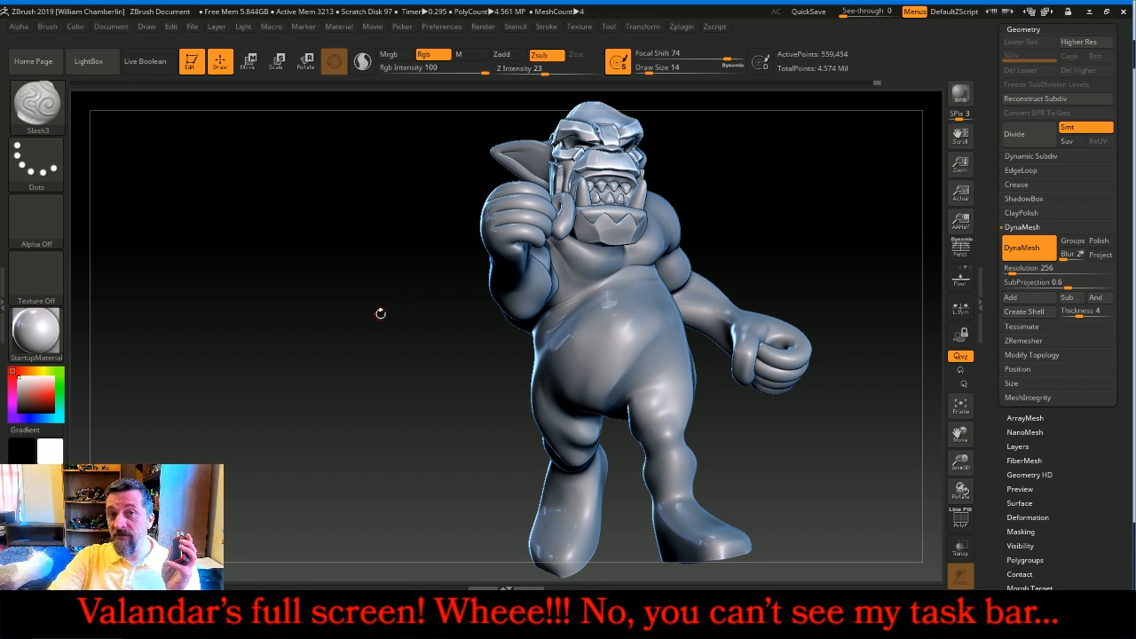
{"action": "left_click_drag", "start_coordinate": [380, 313], "coordinate": [316, 331]}
- Make OrcBody the active subtool
{"action": "left_click_drag", "start_coordinate": [1125, 122], "coordinate": [1126, 199]}
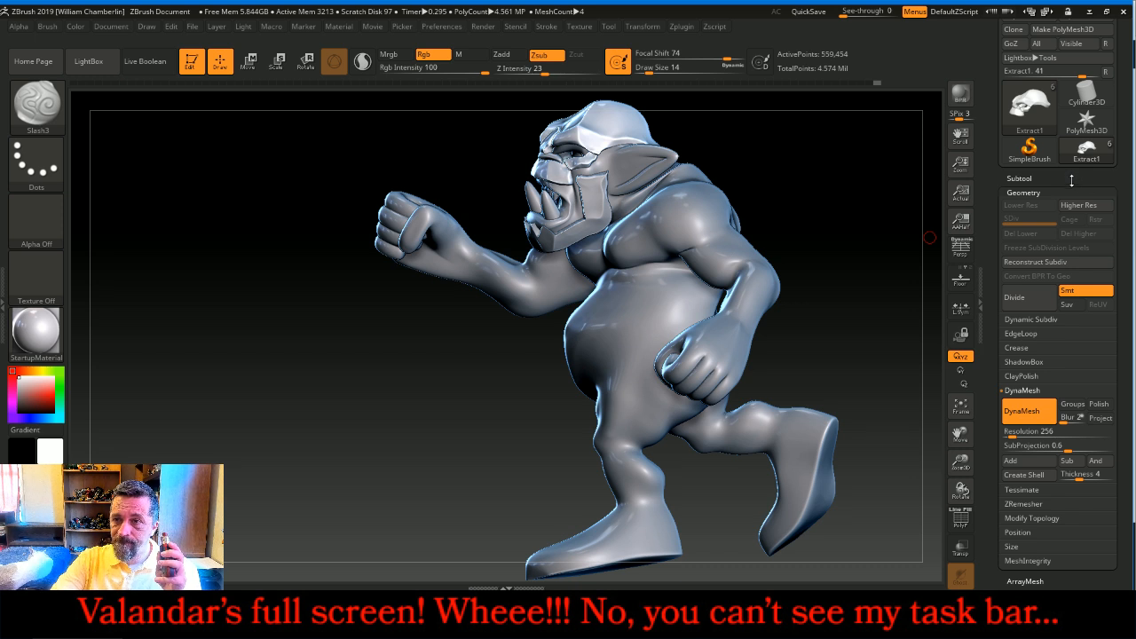
{"action": "left_click", "coordinate": [1072, 180]}
{"action": "left_click", "coordinate": [1056, 211]}
{"action": "mouse_move", "coordinate": [412, 422]}
{"action": "left_mouse_down"}
{"action": "mouse_move", "coordinate": [461, 428]}
{"action": "mouse_move", "coordinate": [446, 420]}
{"action": "left_mouse_up"}
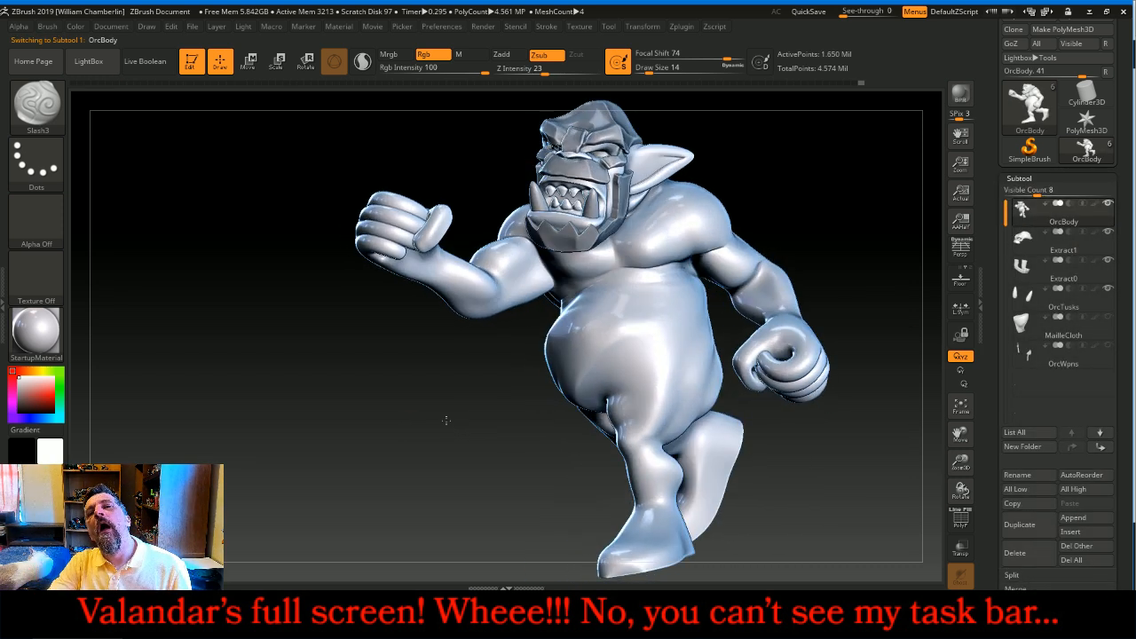
{"action": "left_click_drag", "start_coordinate": [291, 350], "coordinate": [316, 407], "text": "ctrl"}
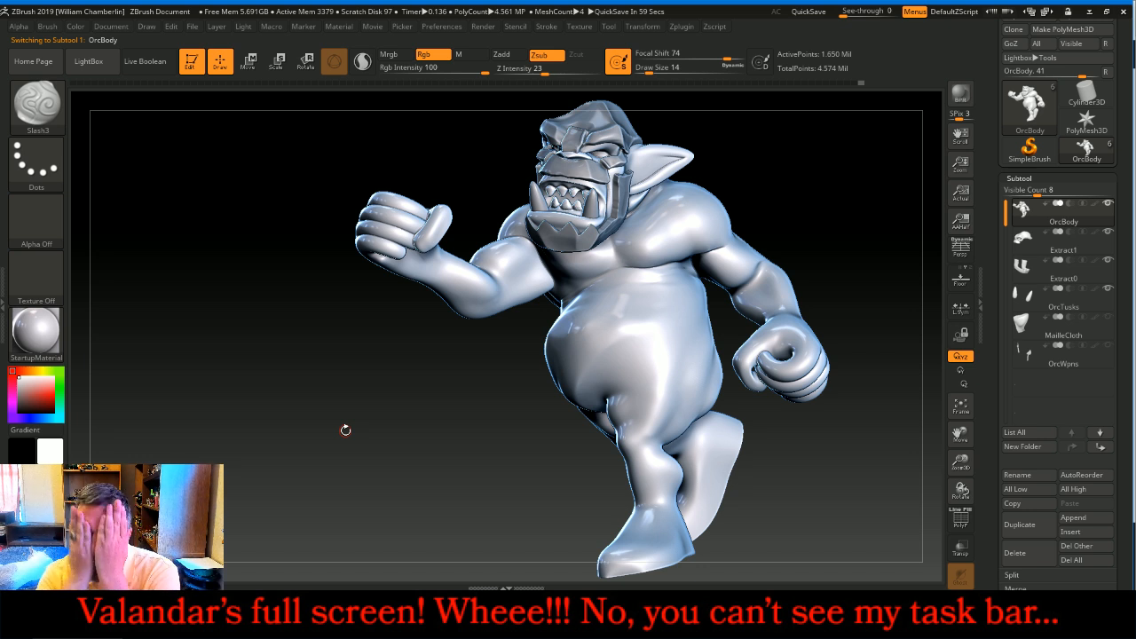
- Smooth the orc's front teeth with the Smooth brush
{"action": "left_click_drag", "start_coordinate": [961, 462], "coordinate": [980, 582]}
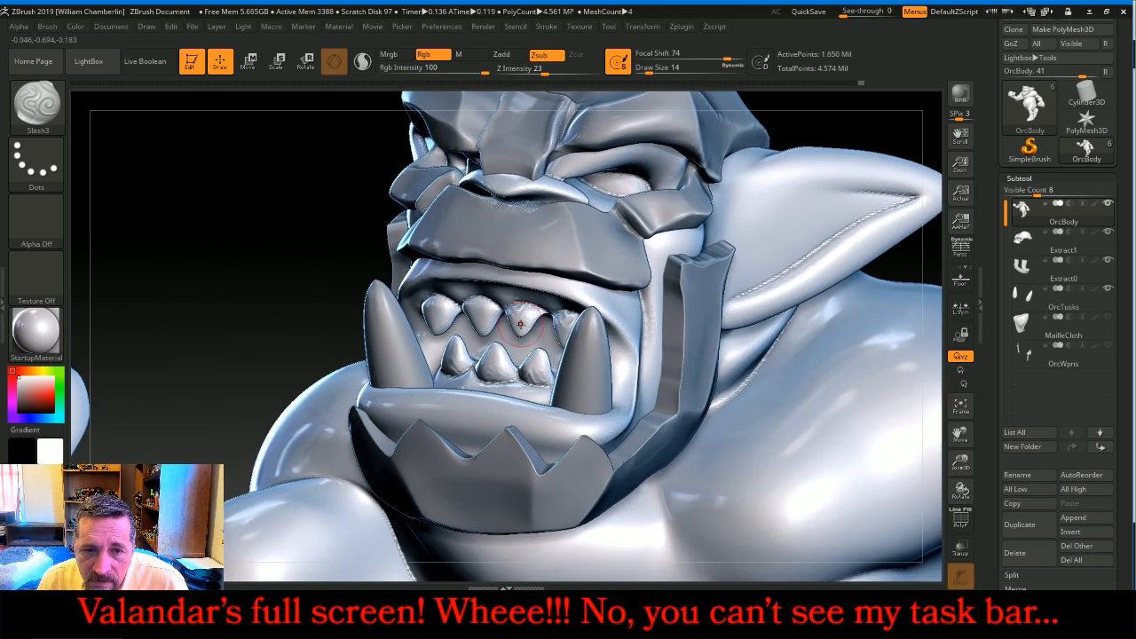
{"action": "key", "text": "shift"}
{"action": "mouse_move", "coordinate": [523, 320]}
{"action": "left_mouse_down", "text": "shift"}
{"action": "mouse_move", "coordinate": [557, 332]}
{"action": "mouse_move", "coordinate": [535, 373]}
{"action": "mouse_move", "coordinate": [463, 359]}
{"action": "left_mouse_up", "text": "shift"}
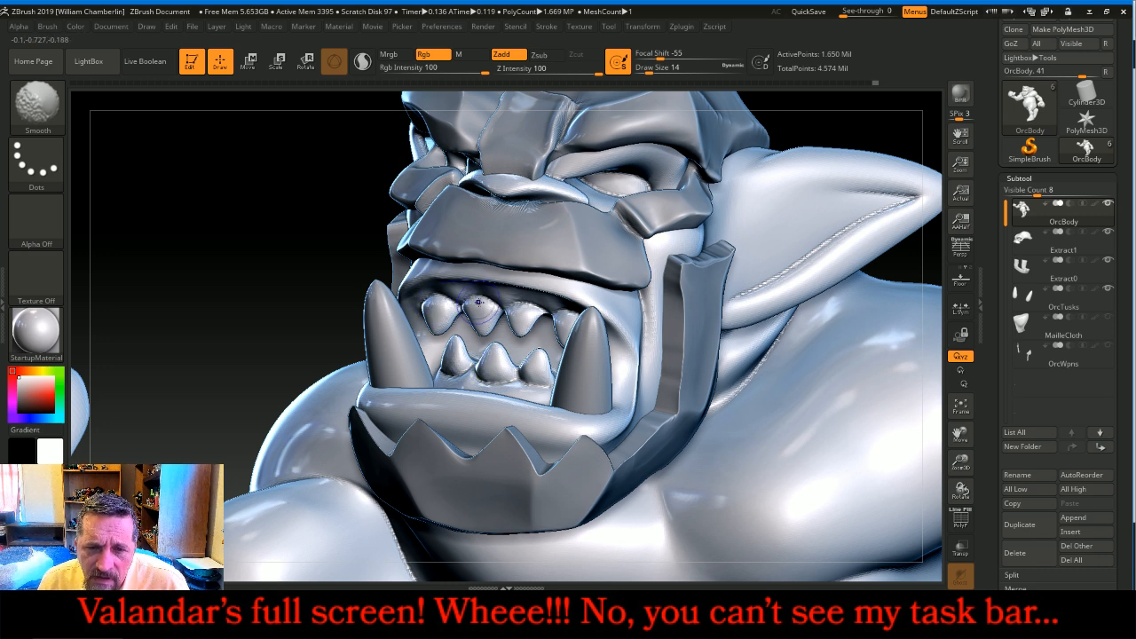
- Set Slash3 to Z Intensity 14 and draw size 22, and hide the Extract1 face plate to expose the skin
{"action": "mouse_move", "coordinate": [204, 229]}
{"action": "left_mouse_down"}
{"action": "mouse_move", "coordinate": [238, 227]}
{"action": "mouse_move", "coordinate": [275, 245]}
{"action": "left_mouse_up"}
{"action": "left_click_drag", "start_coordinate": [819, 341], "coordinate": [631, 309]}
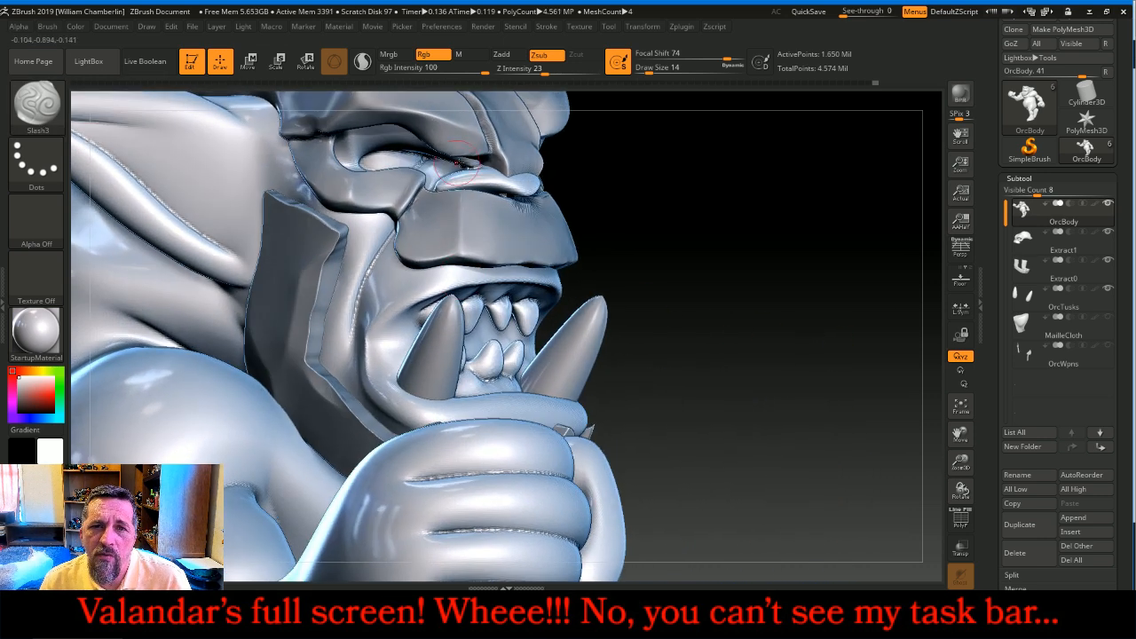
{"action": "left_click_drag", "start_coordinate": [543, 69], "coordinate": [531, 69]}
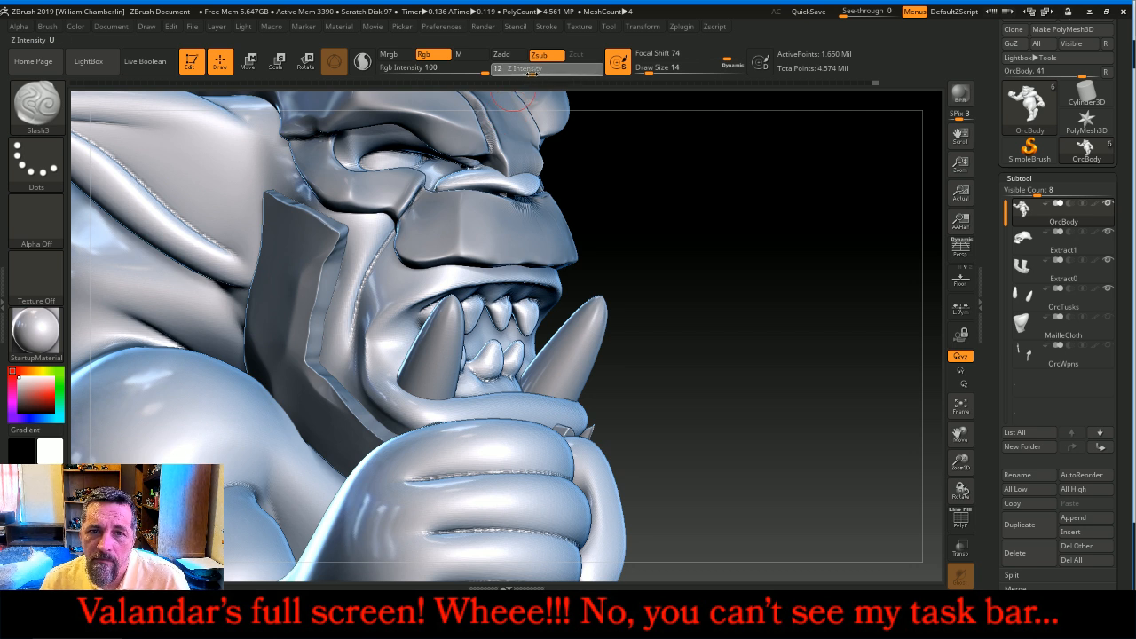
{"action": "key", "text": "bracketright"}
{"action": "key", "text": "bracketright"}
{"action": "key", "text": "bracketright"}
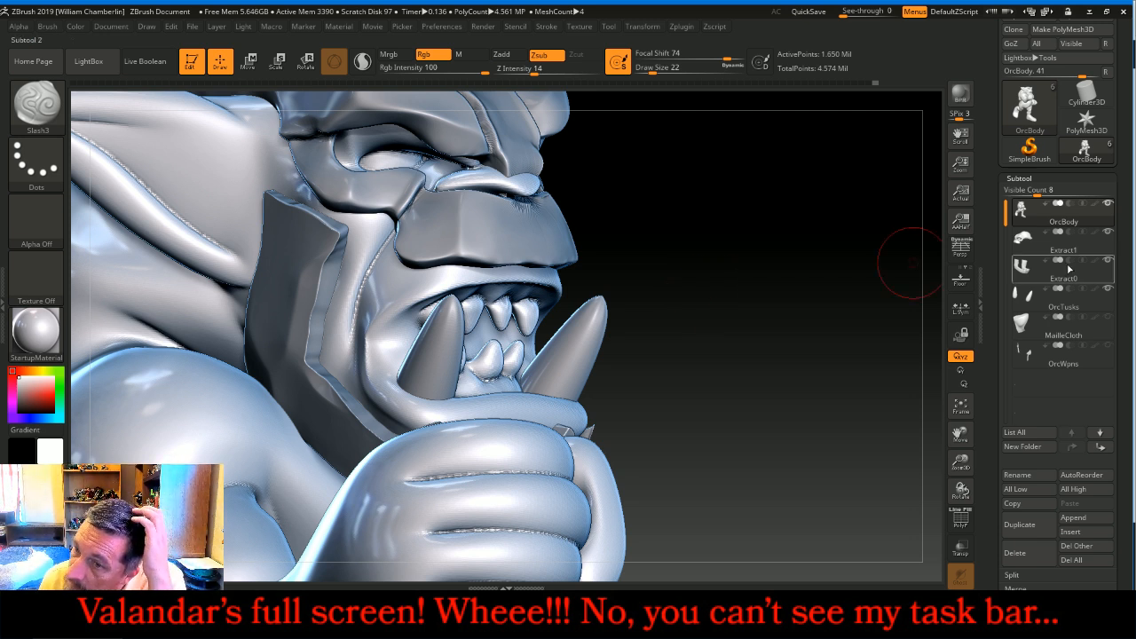
{"action": "left_click", "coordinate": [1107, 232]}
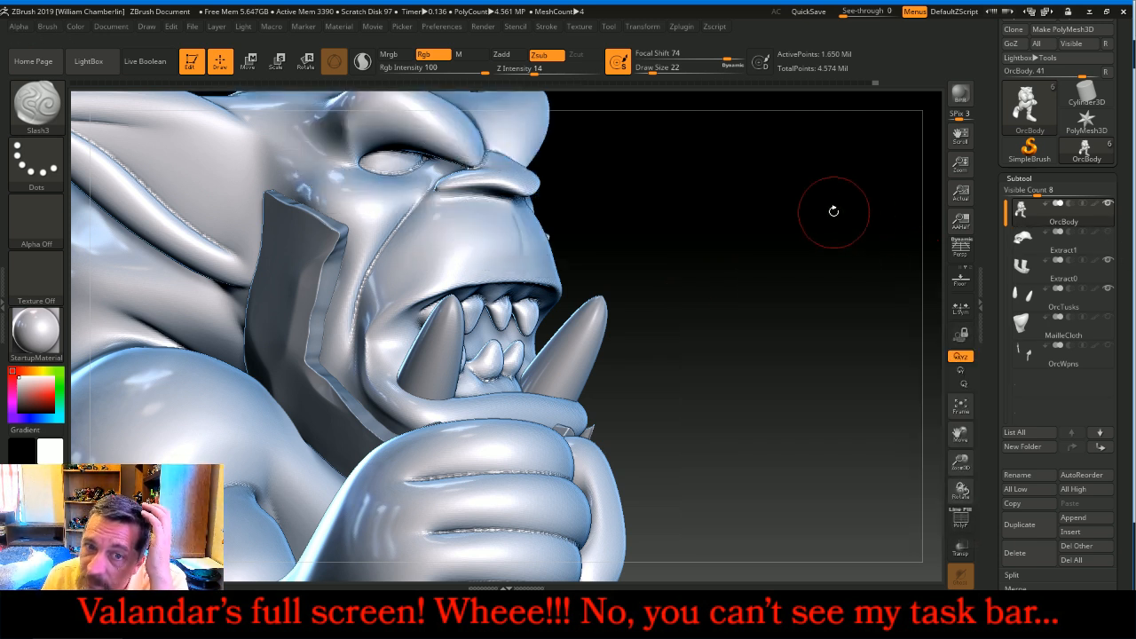
- Carve a row of vertical snarl wrinkles across the upper lip between the nose and the upper teeth
{"action": "left_click_drag", "start_coordinate": [843, 214], "coordinate": [822, 223]}
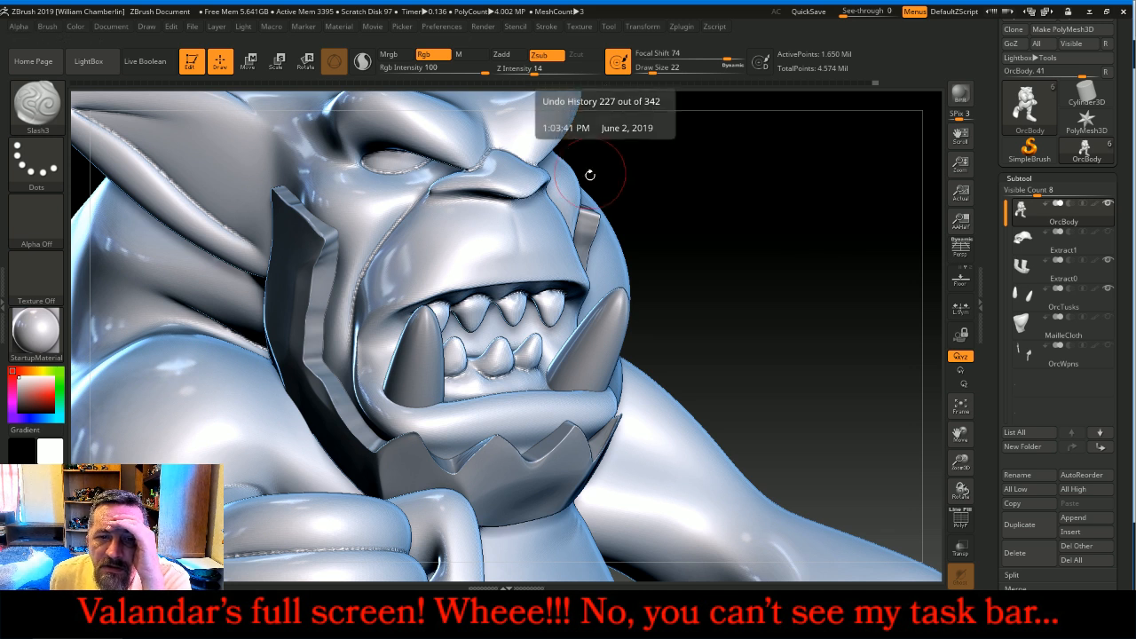
{"action": "left_click_drag", "start_coordinate": [428, 245], "coordinate": [408, 298]}
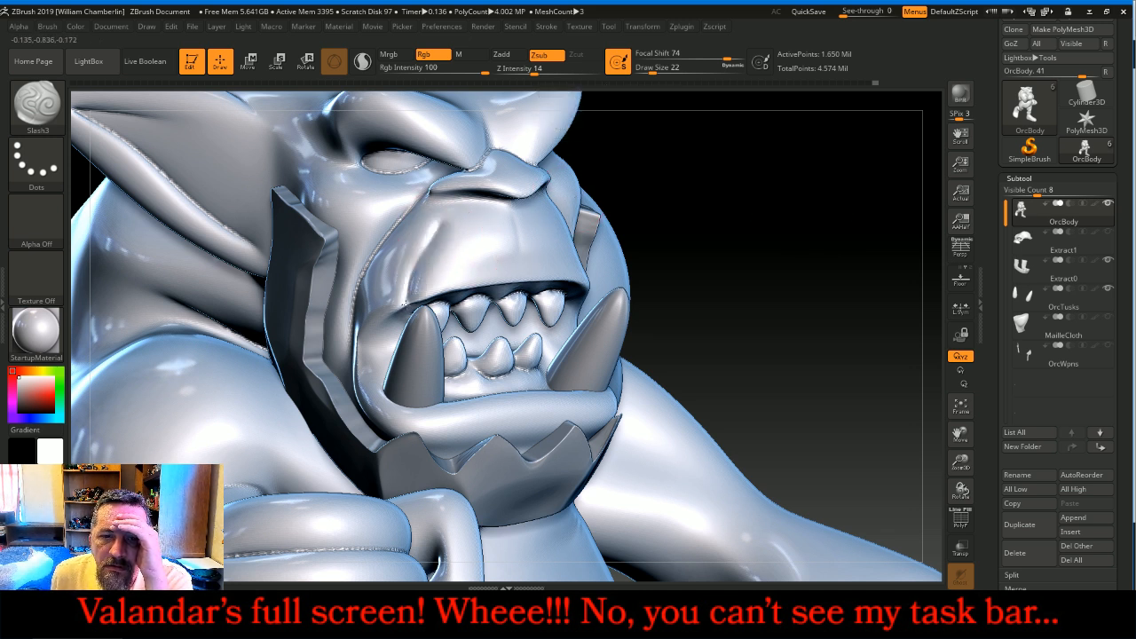
{"action": "left_click_drag", "start_coordinate": [446, 250], "coordinate": [443, 286]}
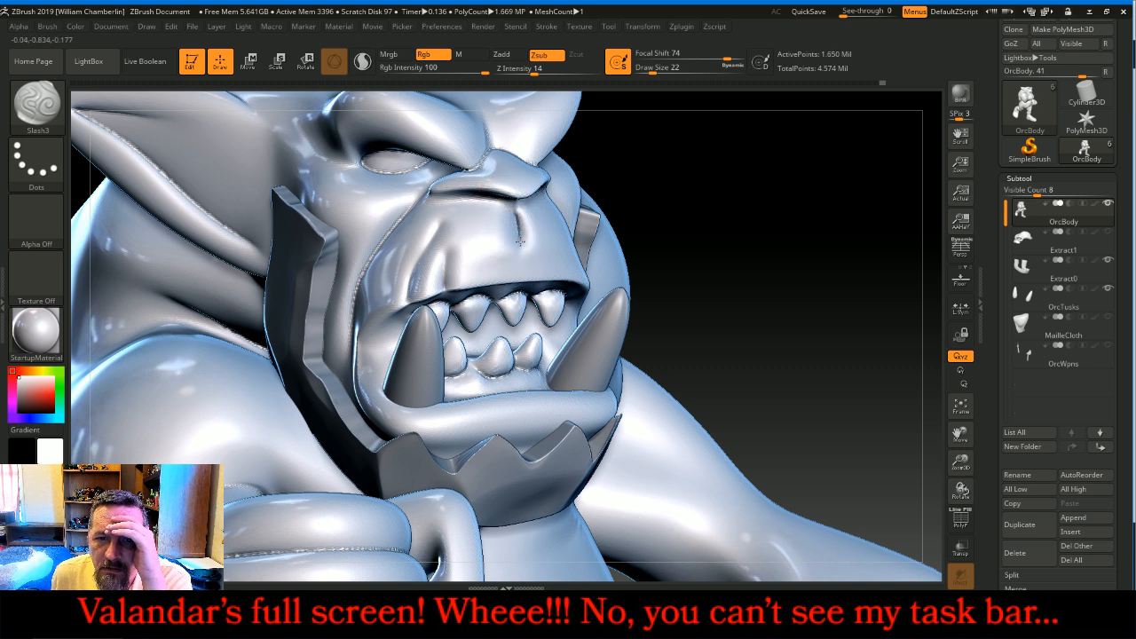
{"action": "left_click_drag", "start_coordinate": [481, 251], "coordinate": [495, 282]}
{"action": "mouse_move", "coordinate": [731, 223]}
{"action": "left_mouse_down"}
{"action": "mouse_move", "coordinate": [584, 254]}
{"action": "mouse_move", "coordinate": [571, 276]}
{"action": "left_mouse_up"}
{"action": "left_click_drag", "start_coordinate": [599, 233], "coordinate": [618, 272]}
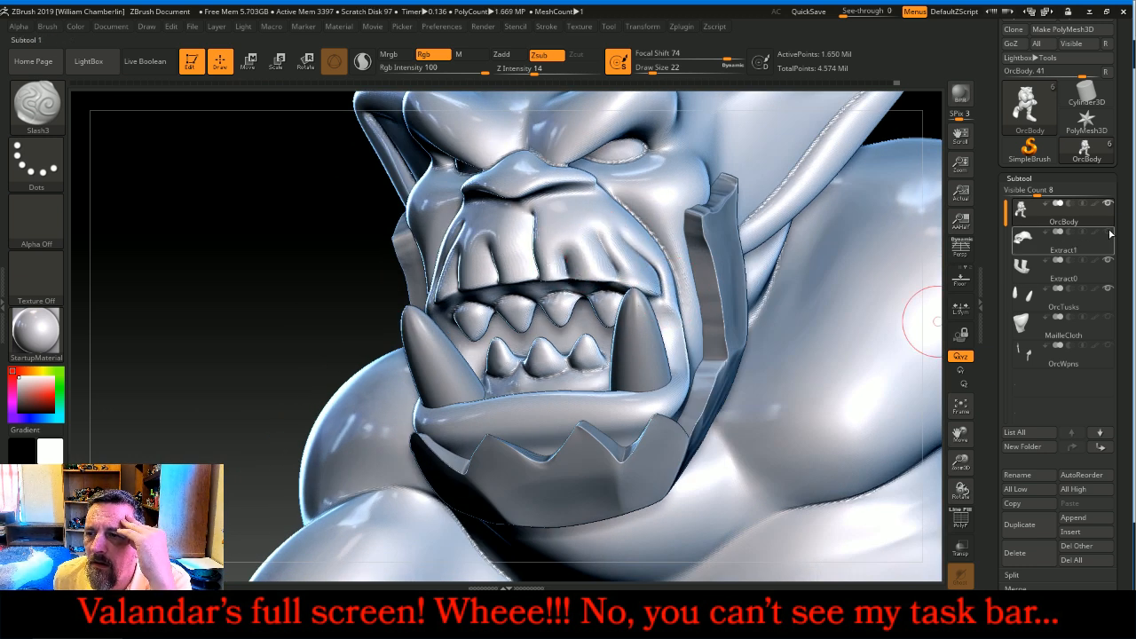
- Hide the Extract1 and Extract0 armour pieces and review the bare orc body from several sides
{"action": "left_click_drag", "start_coordinate": [960, 462], "coordinate": [960, 471]}
{"action": "left_click_drag", "start_coordinate": [879, 275], "coordinate": [862, 166]}
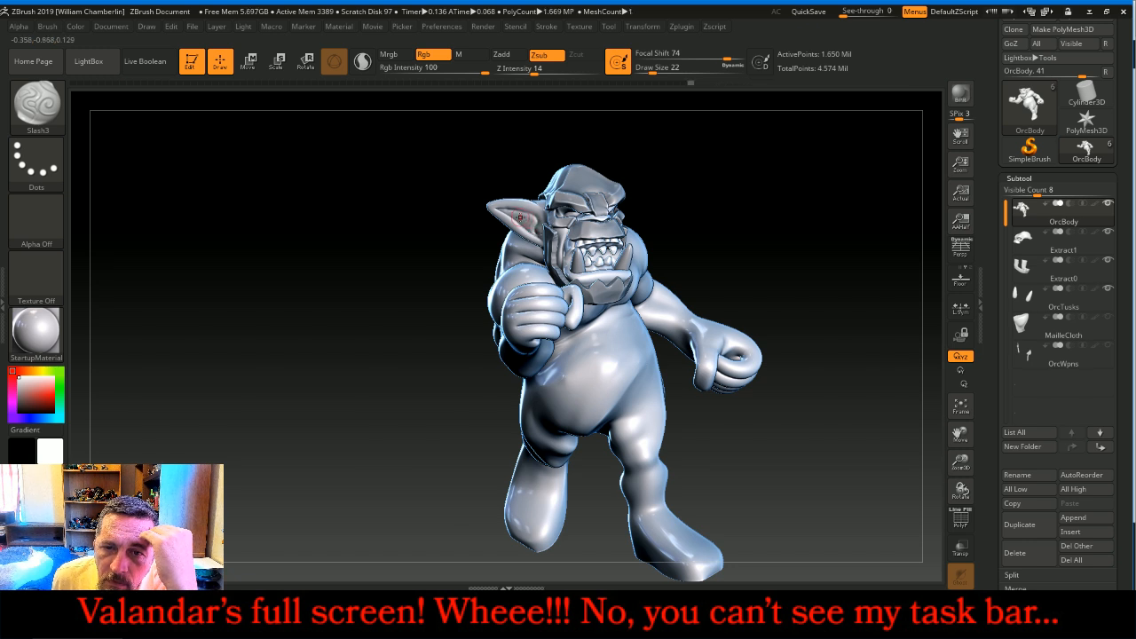
{"action": "left_click_drag", "start_coordinate": [844, 175], "coordinate": [698, 194]}
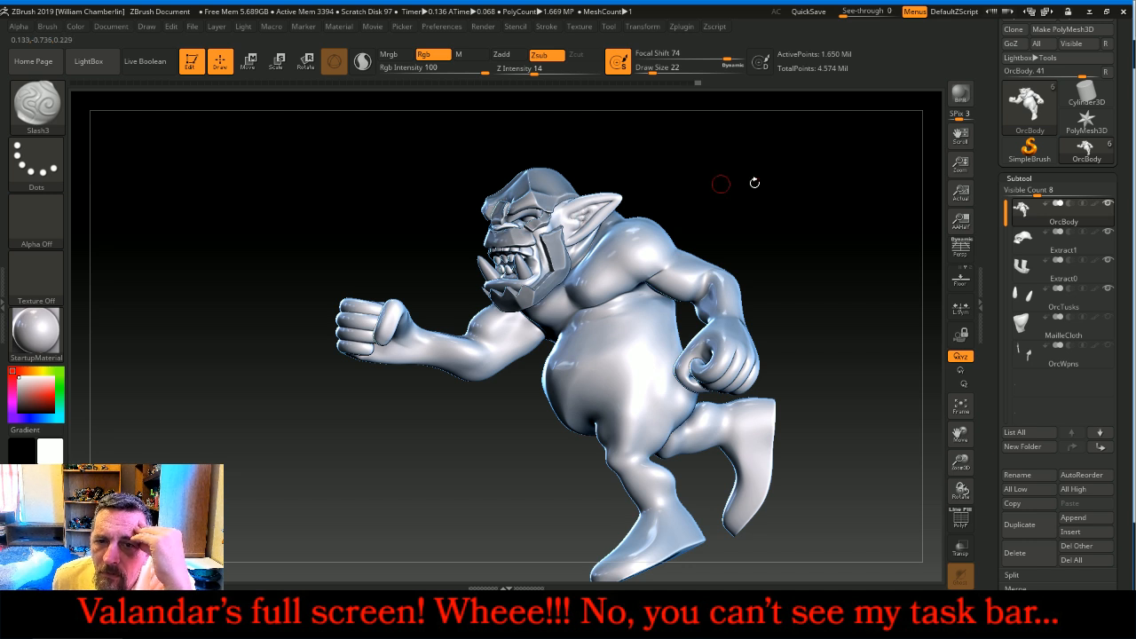
{"action": "left_click_drag", "start_coordinate": [793, 172], "coordinate": [817, 181]}
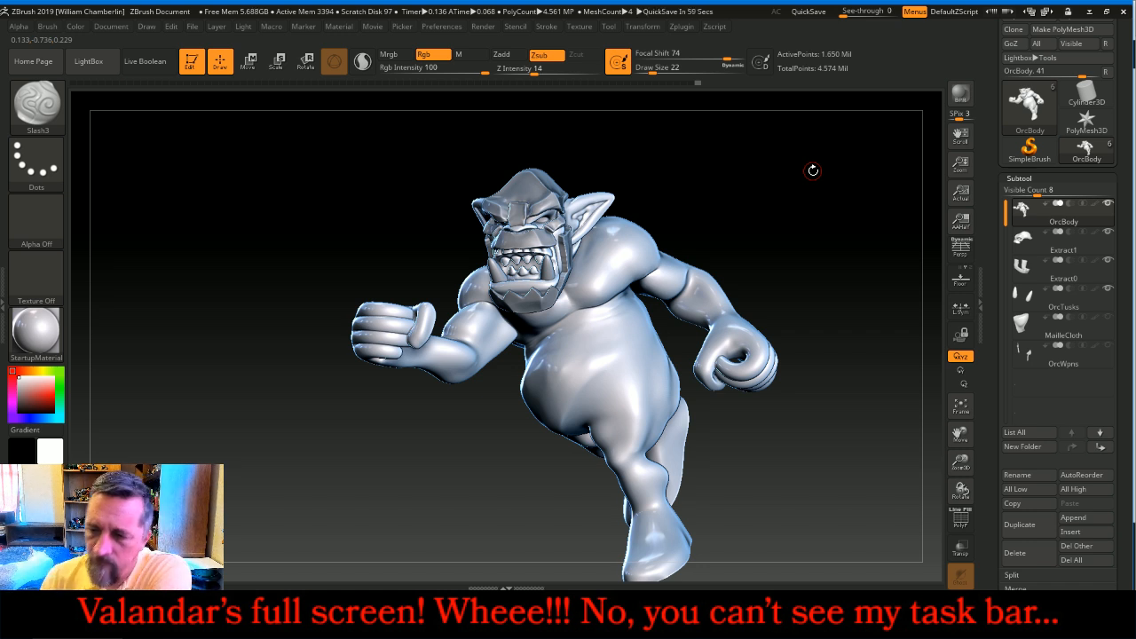
{"action": "mouse_move", "coordinate": [808, 216]}
{"action": "left_mouse_down"}
{"action": "mouse_move", "coordinate": [758, 209]}
{"action": "mouse_move", "coordinate": [848, 201]}
{"action": "mouse_move", "coordinate": [904, 222]}
{"action": "mouse_move", "coordinate": [802, 175]}
{"action": "mouse_move", "coordinate": [802, 203]}
{"action": "mouse_move", "coordinate": [816, 207]}
{"action": "left_mouse_up"}
{"action": "left_click", "coordinate": [1107, 231]}
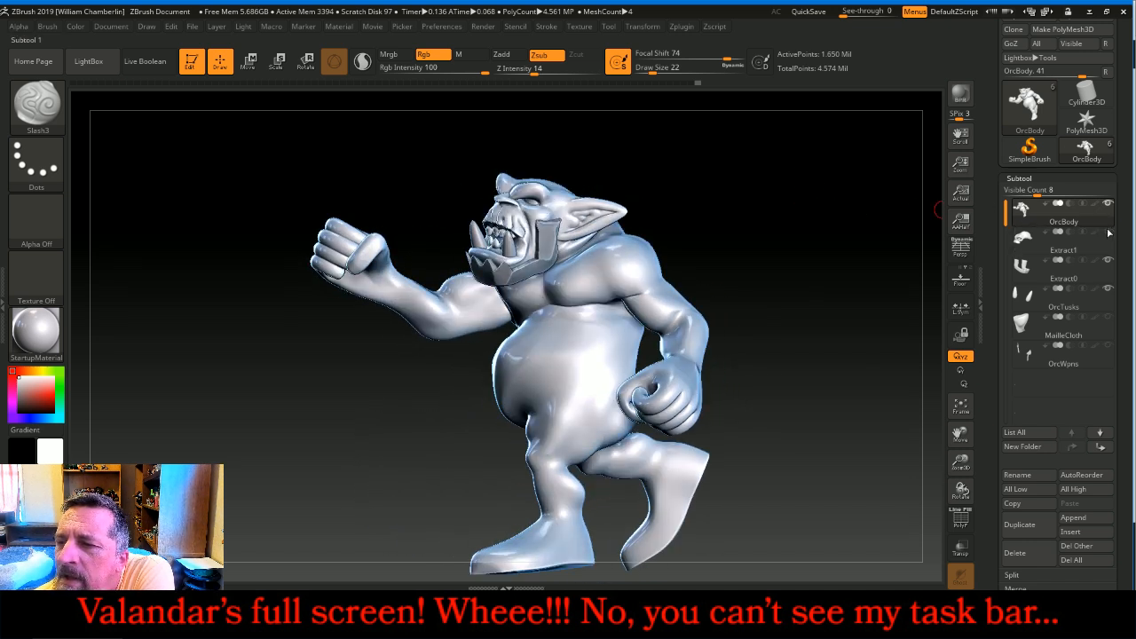
{"action": "left_click", "coordinate": [1109, 259]}
{"action": "left_click_drag", "start_coordinate": [761, 221], "coordinate": [811, 223]}
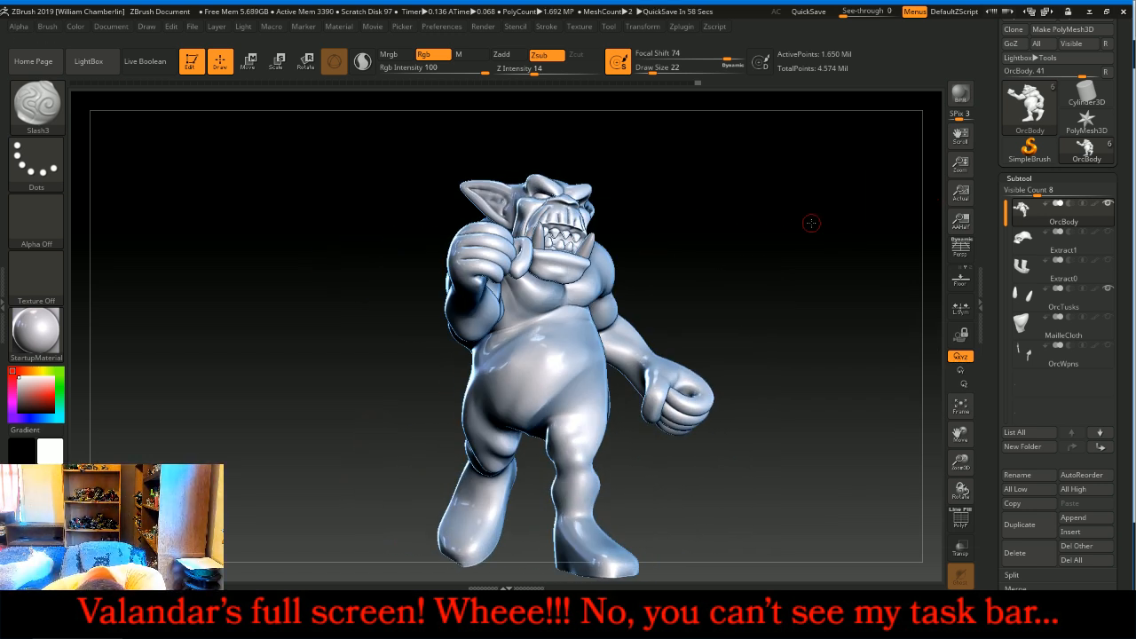
{"action": "left_click_drag", "start_coordinate": [807, 223], "coordinate": [789, 221]}
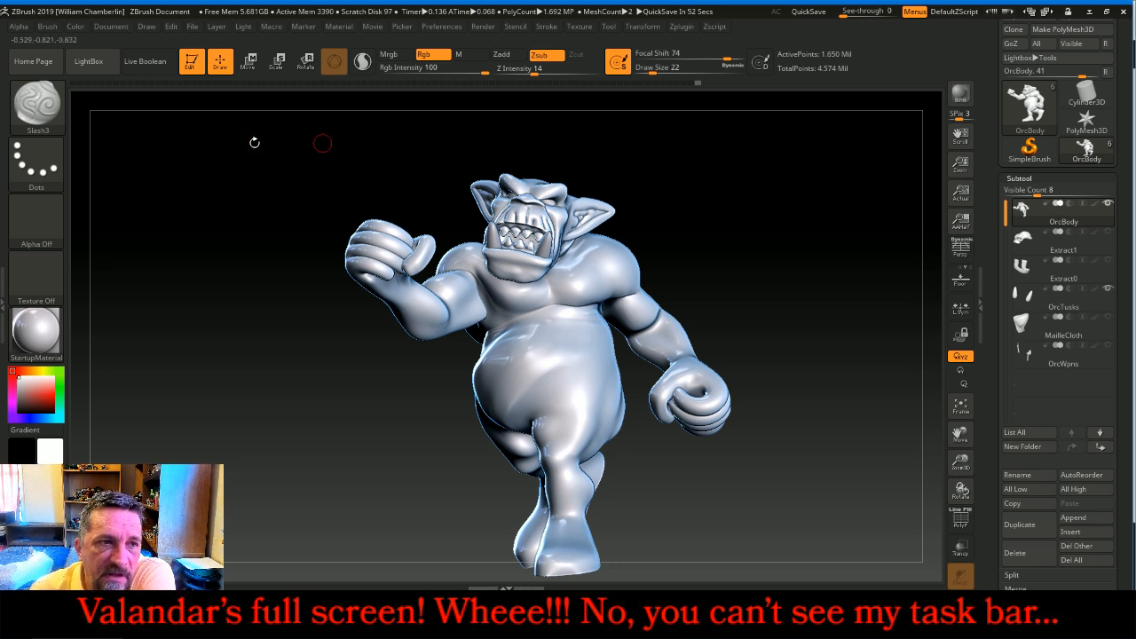
- Switch to the seam_16 brush, undo a trial seam along the neck under the ear, and reduce the draw size to 41
{"action": "left_click", "coordinate": [35, 105]}
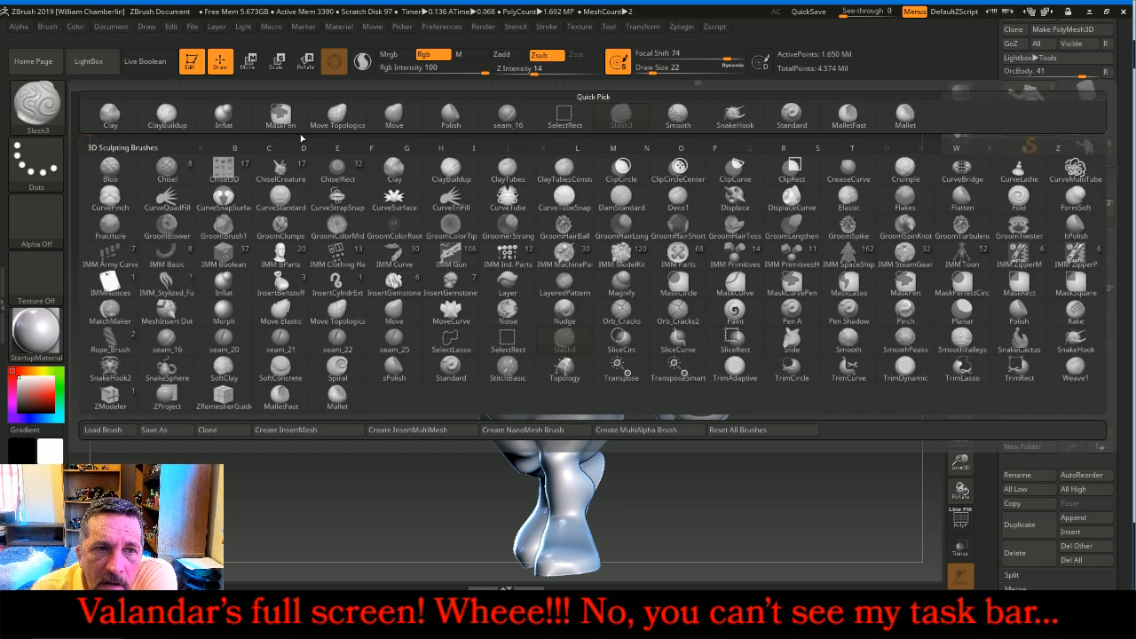
{"action": "left_click", "coordinate": [508, 115]}
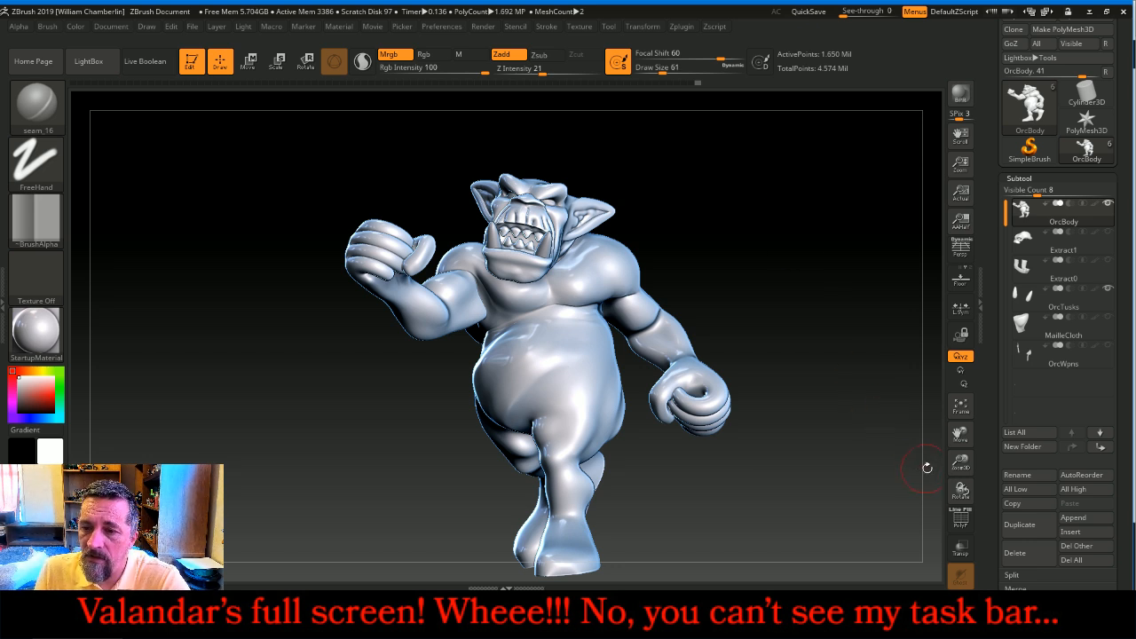
{"action": "left_click_drag", "start_coordinate": [959, 463], "coordinate": [861, 295]}
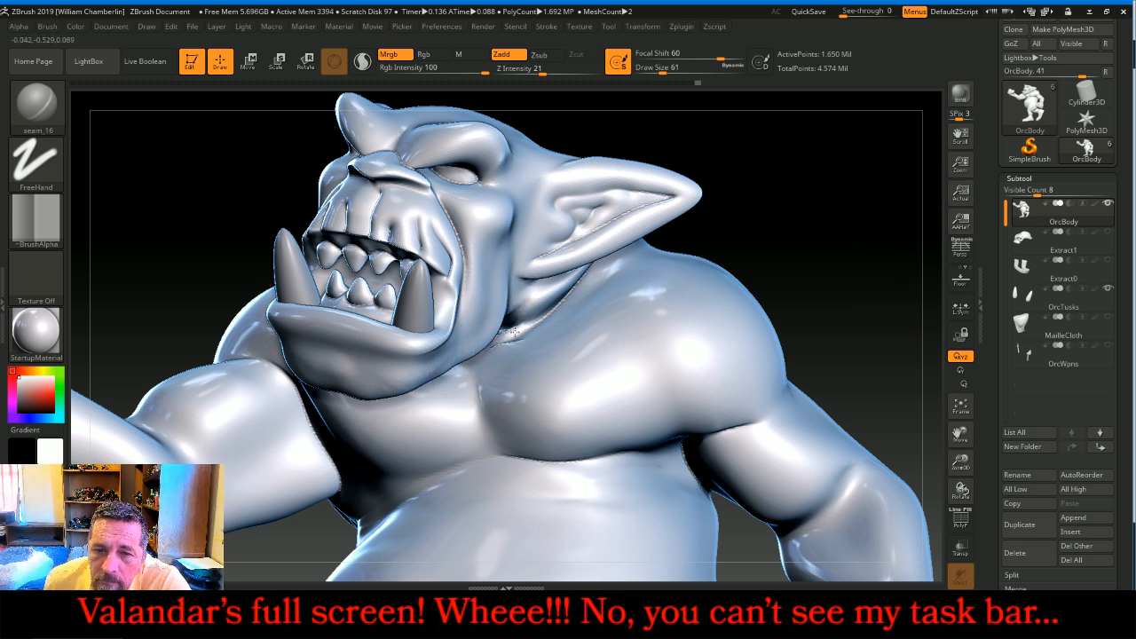
{"action": "left_click_drag", "start_coordinate": [531, 329], "coordinate": [586, 282]}
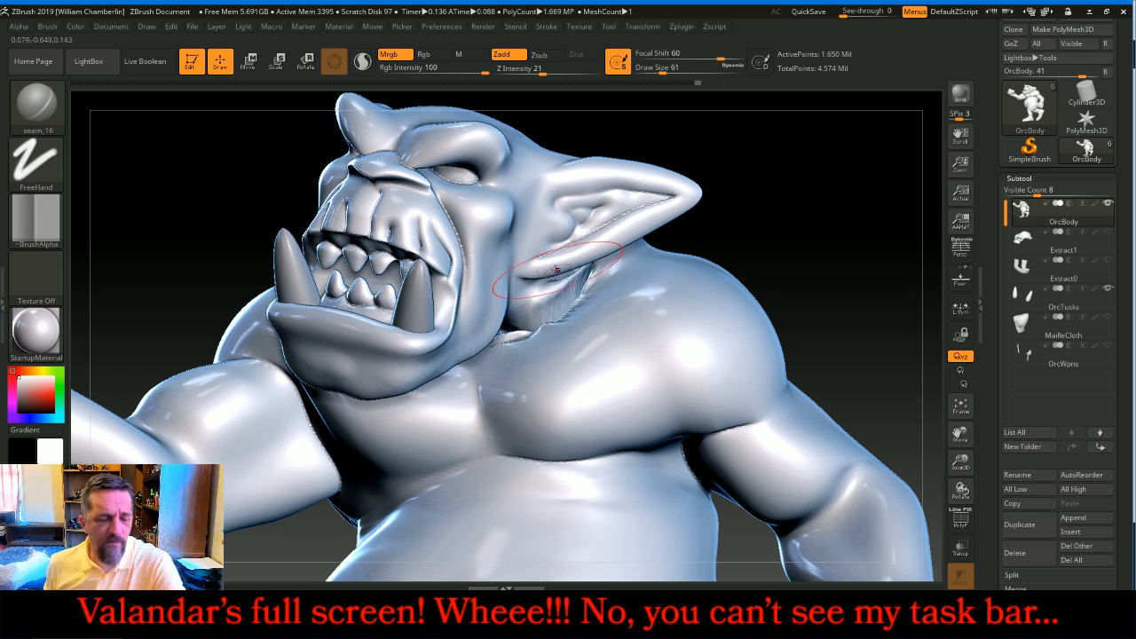
{"action": "key", "text": "ctrl+z"}
{"action": "key", "text": "bracketleft"}
{"action": "key", "text": "bracketleft"}
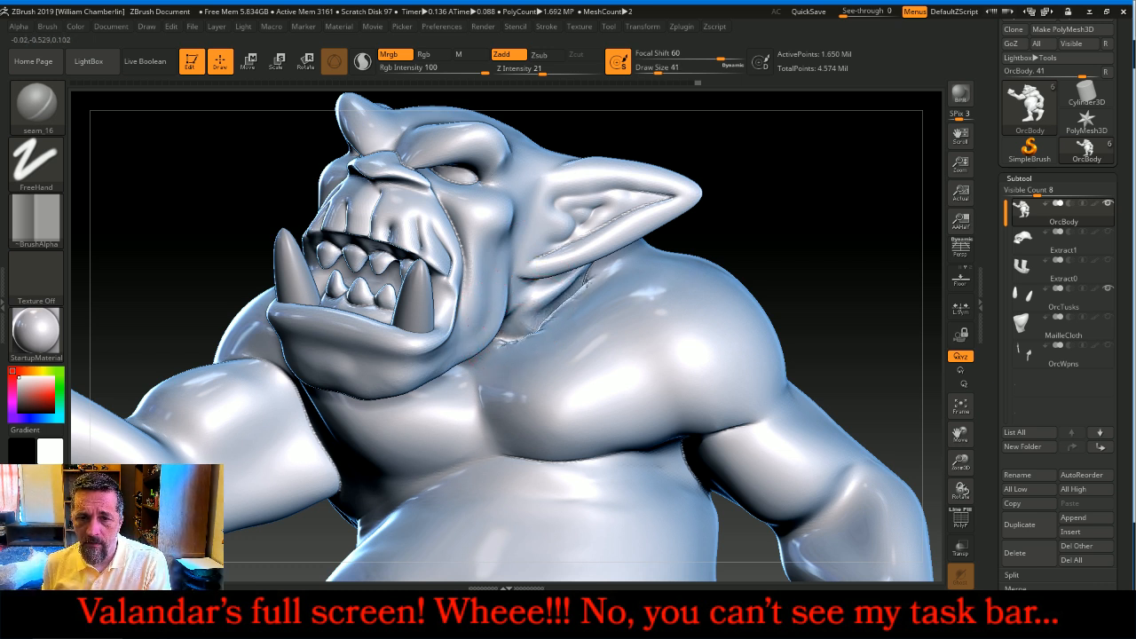
- Sculpt a seam_16 crease around the neck, running from below one ear across the nape to the other side
{"action": "left_click_drag", "start_coordinate": [769, 210], "coordinate": [760, 314]}
{"action": "mouse_move", "coordinate": [552, 318]}
{"action": "left_mouse_down"}
{"action": "mouse_move", "coordinate": [640, 193]}
{"action": "mouse_move", "coordinate": [623, 131]}
{"action": "mouse_move", "coordinate": [603, 117]}
{"action": "left_mouse_up"}
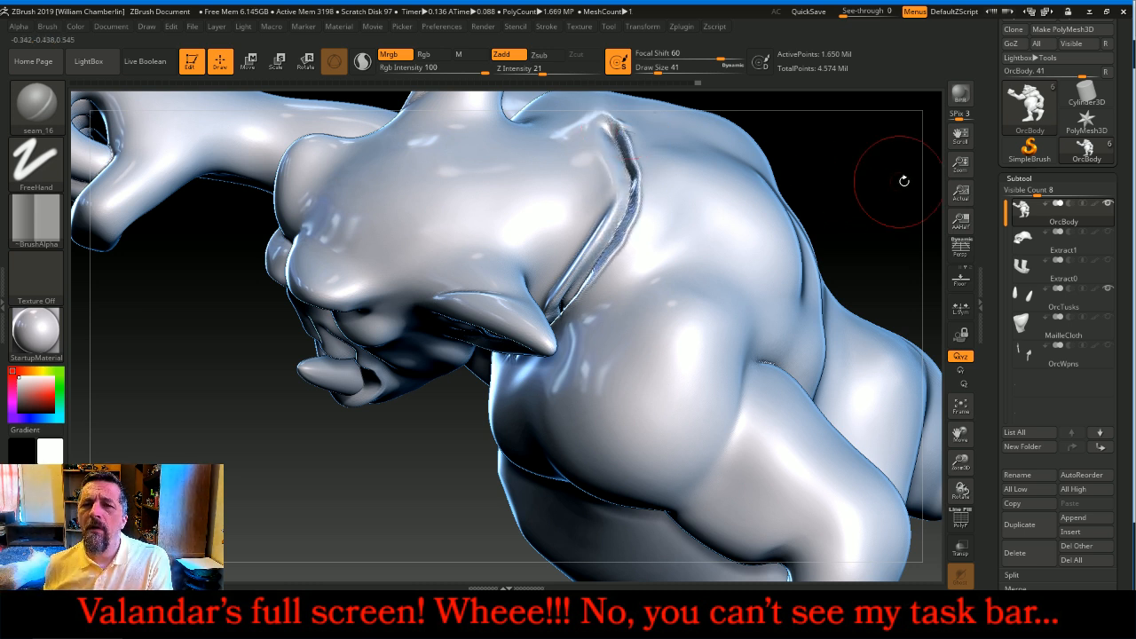
{"action": "left_click_drag", "start_coordinate": [957, 437], "coordinate": [942, 565]}
{"action": "left_click_drag", "start_coordinate": [805, 244], "coordinate": [797, 284]}
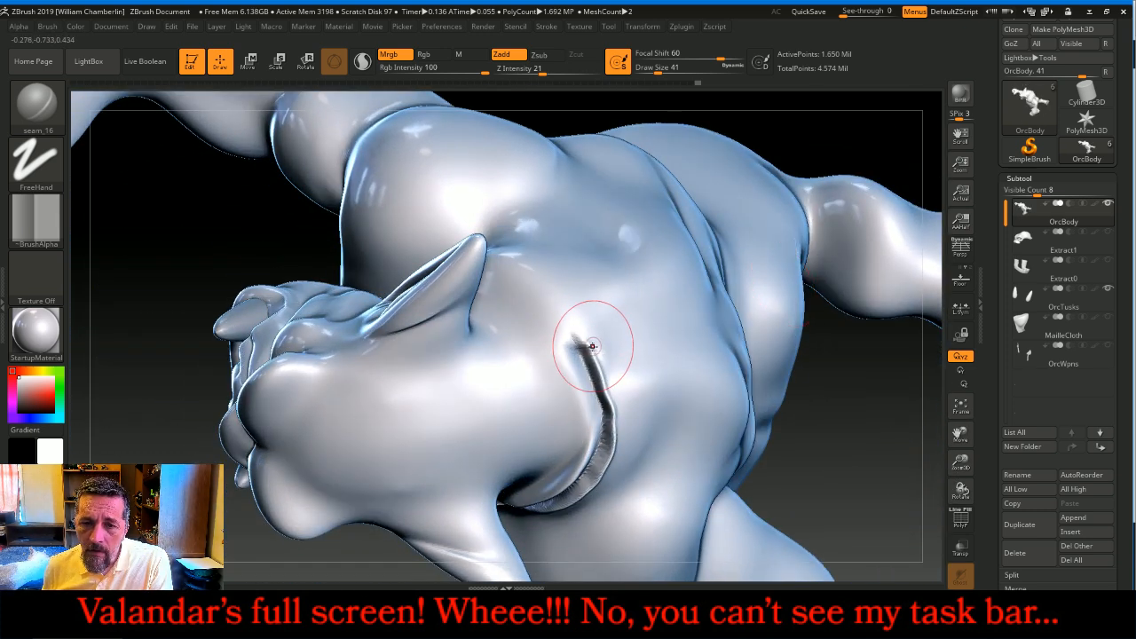
{"action": "mouse_move", "coordinate": [590, 352]}
{"action": "left_mouse_down"}
{"action": "mouse_move", "coordinate": [585, 335]}
{"action": "mouse_move", "coordinate": [490, 267]}
{"action": "left_mouse_up"}
{"action": "left_click_drag", "start_coordinate": [852, 424], "coordinate": [898, 476]}
{"action": "left_click_drag", "start_coordinate": [528, 289], "coordinate": [444, 304]}
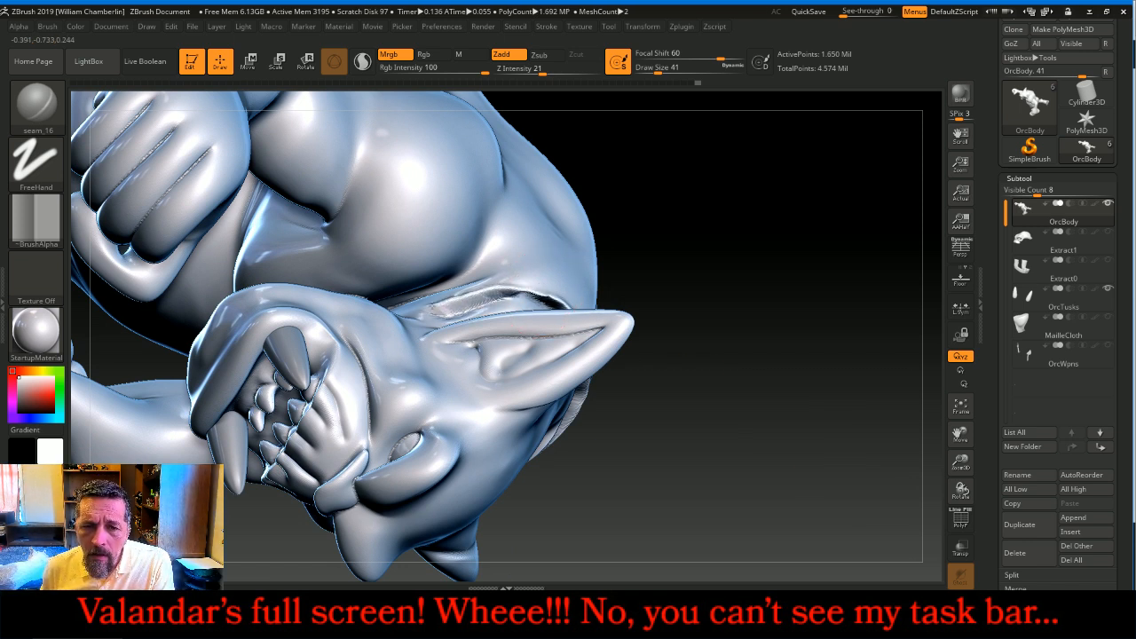
- Reduce the draw size to 17 and smooth the skin just above the neck seam at the nape
{"action": "left_click_drag", "start_coordinate": [761, 380], "coordinate": [728, 253]}
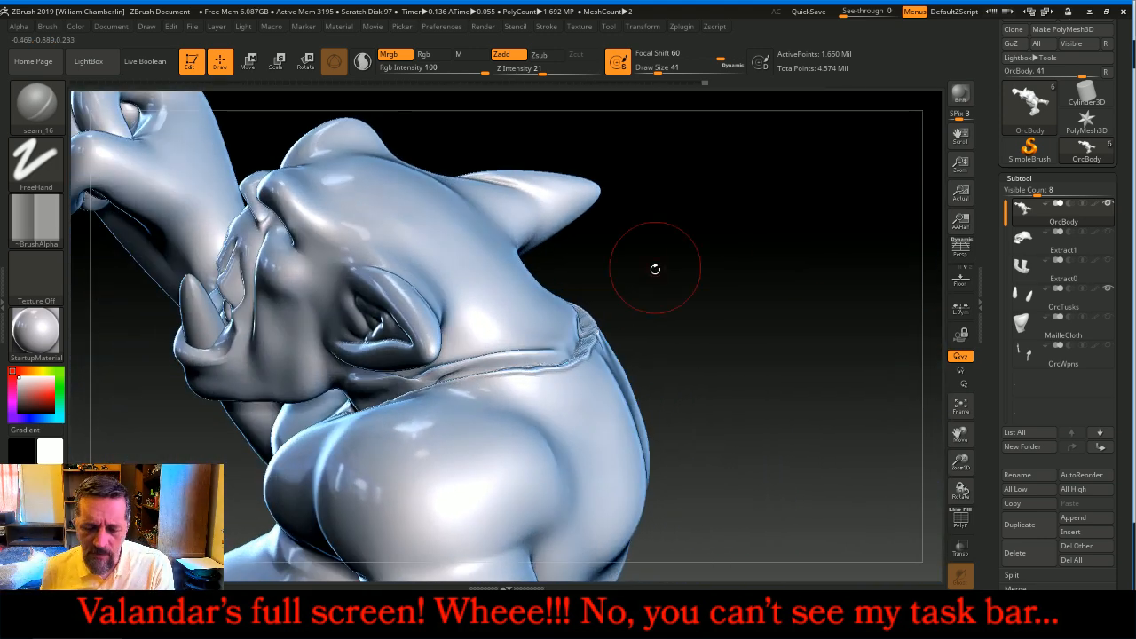
{"action": "key", "text": "bracketleft"}
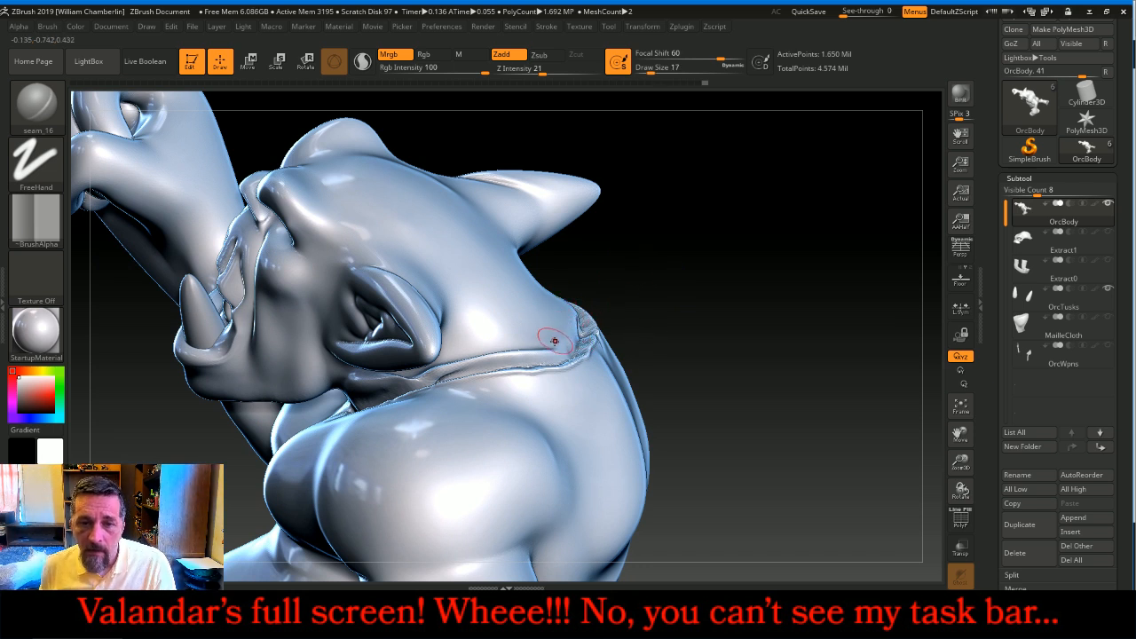
{"action": "key", "text": "shift"}
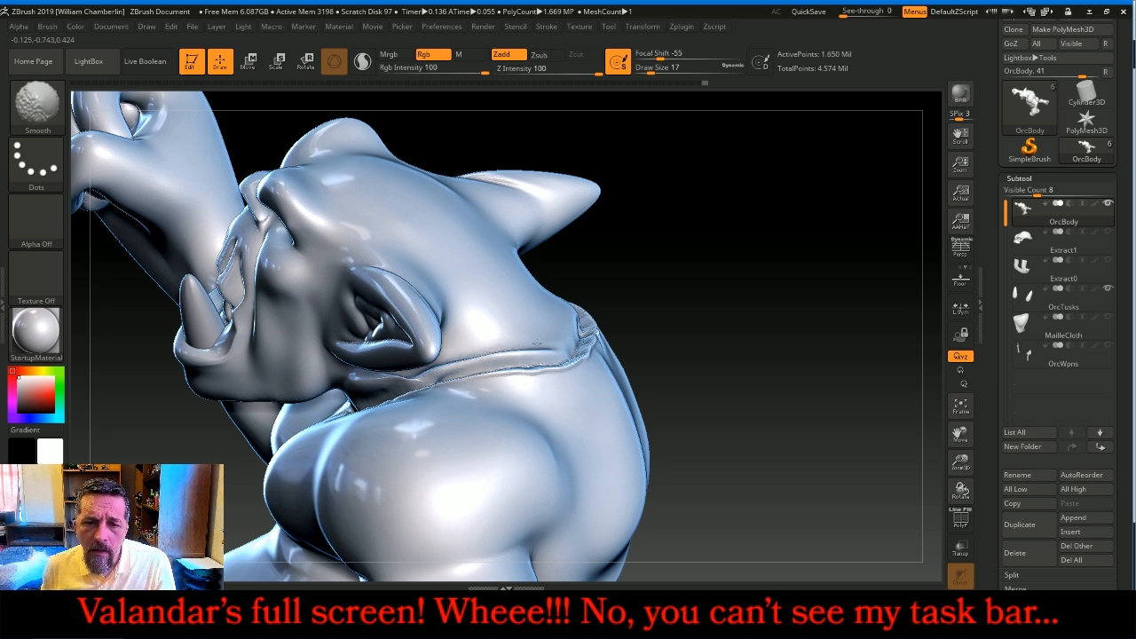
{"action": "left_click_drag", "start_coordinate": [534, 343], "coordinate": [536, 313], "text": "shift"}
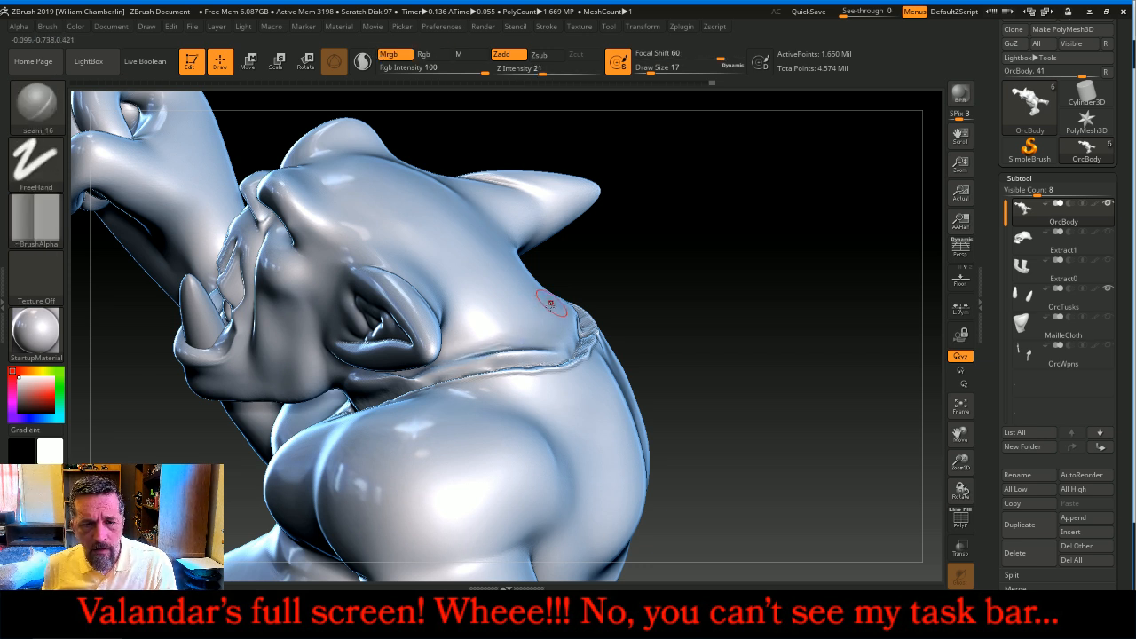
- Smooth the skin on the side of the neck just above the seam, between the ear and the nape
{"action": "left_click_drag", "start_coordinate": [519, 338], "coordinate": [509, 344], "text": "shift"}
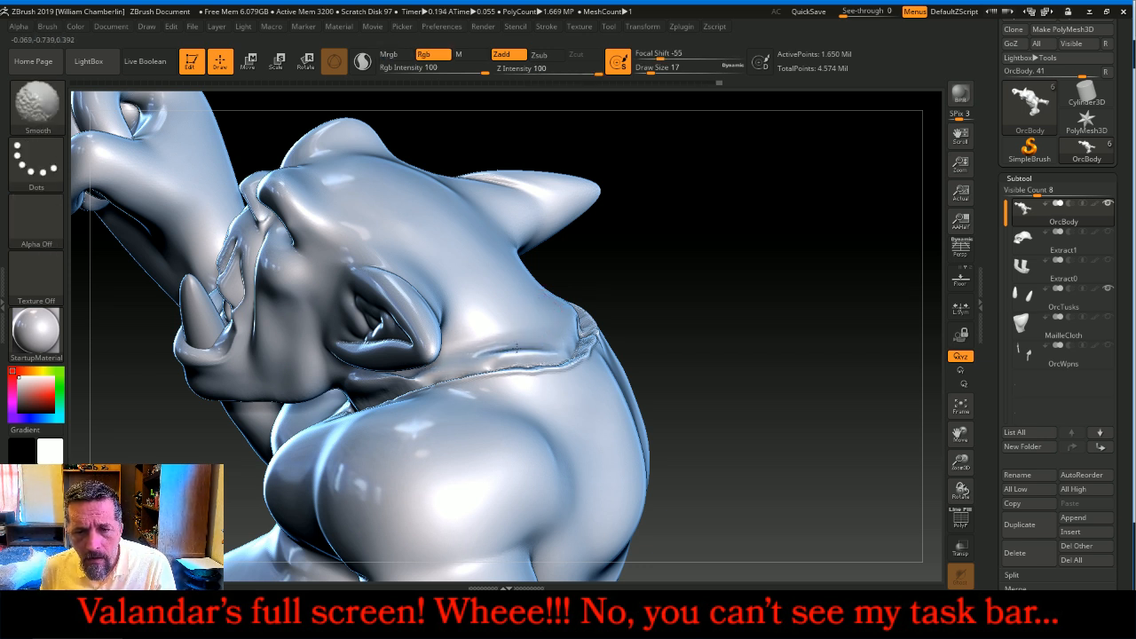
{"action": "left_click_drag", "start_coordinate": [526, 351], "coordinate": [507, 343], "text": "shift"}
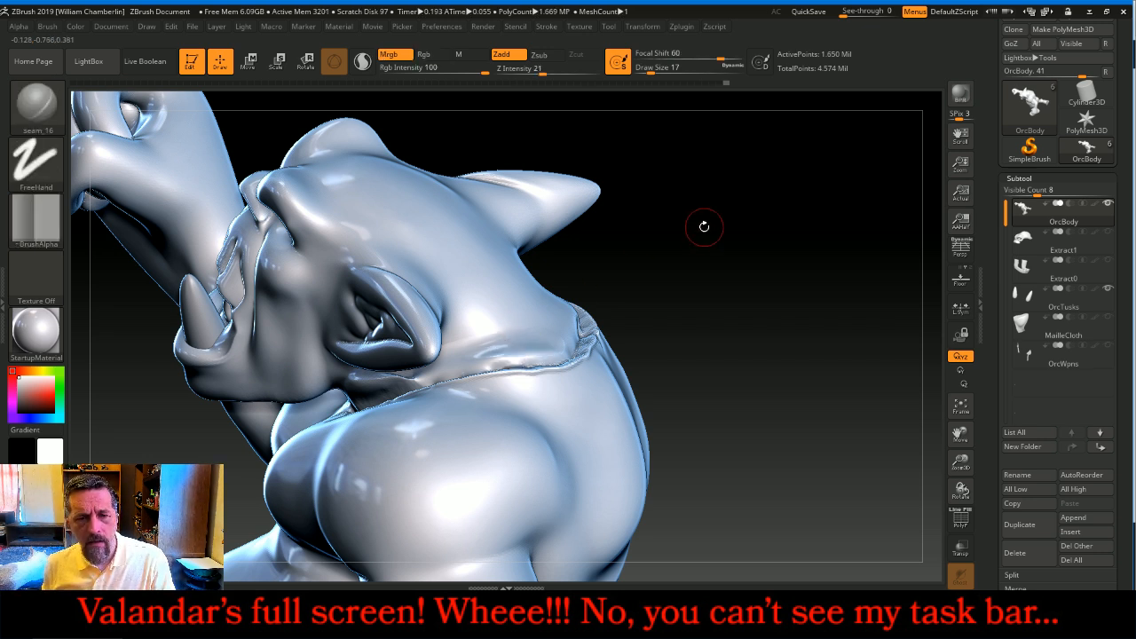
{"action": "key", "text": "shift"}
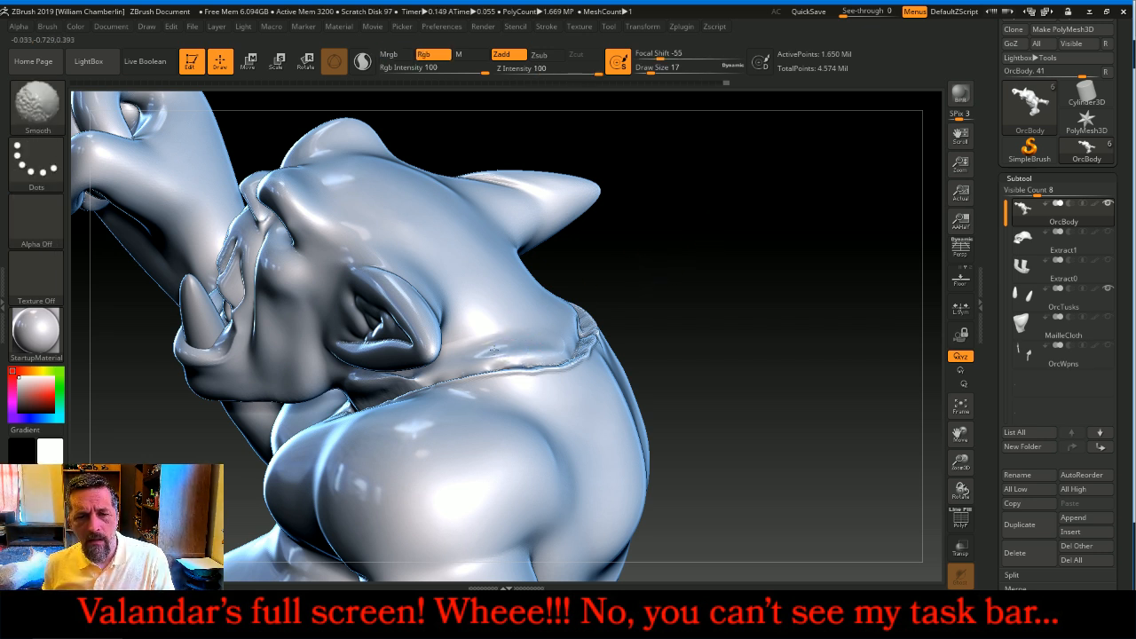
{"action": "left_click_drag", "start_coordinate": [487, 351], "coordinate": [518, 337], "text": "shift"}
- Smooth the neck skin directly beneath the orc's ear, along the upper side of the seam
{"action": "left_click_drag", "start_coordinate": [735, 240], "coordinate": [701, 245]}
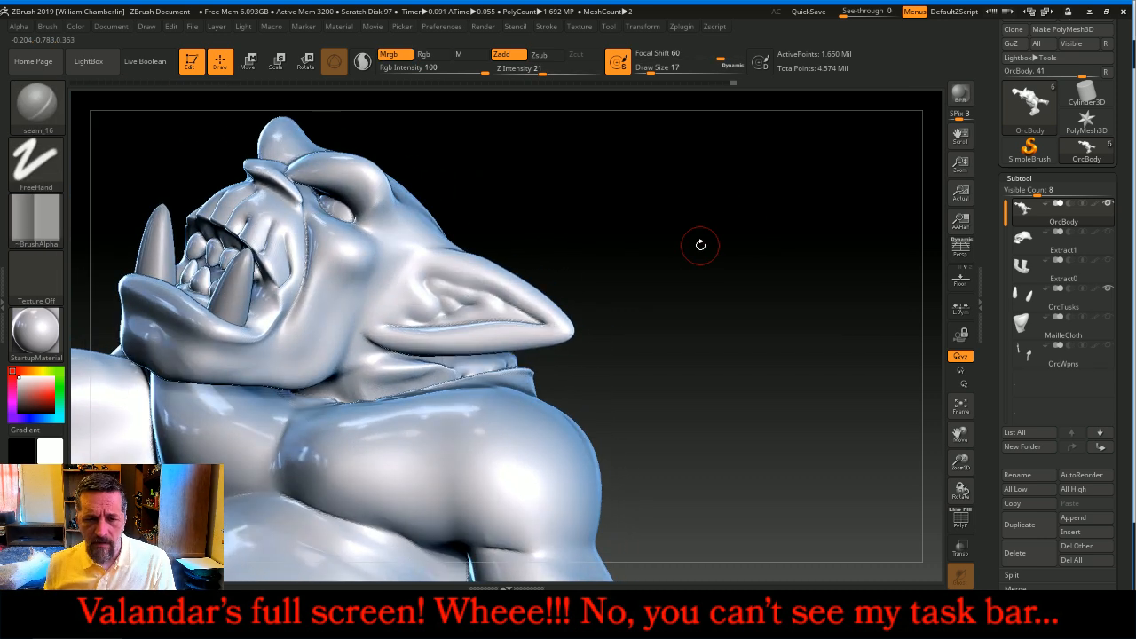
{"action": "key", "text": "shift"}
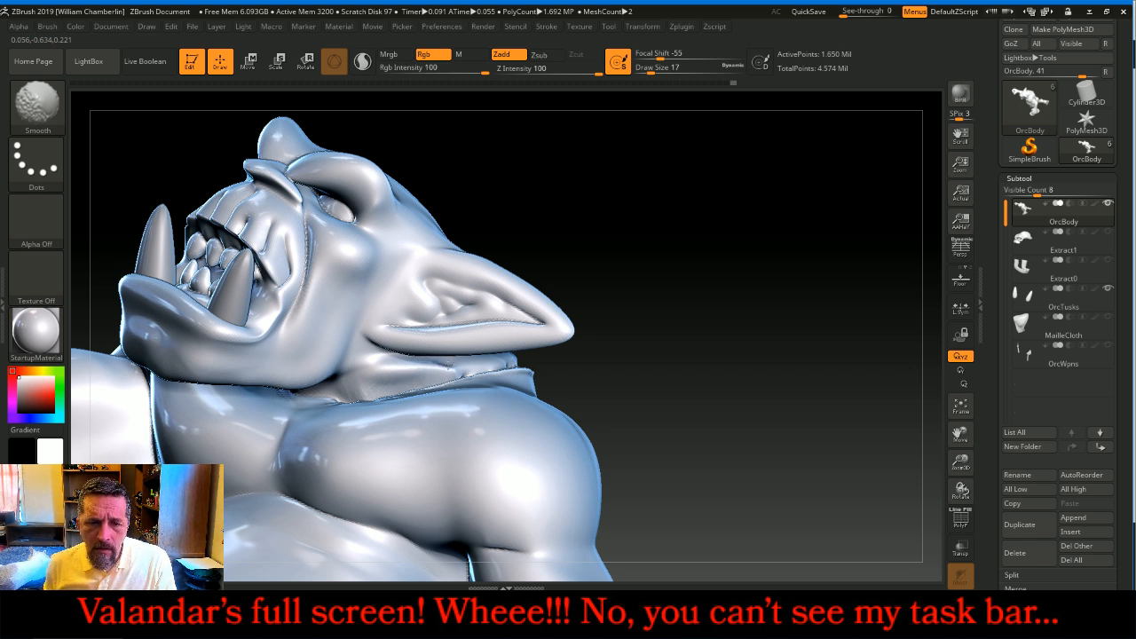
{"action": "left_click_drag", "start_coordinate": [462, 359], "coordinate": [404, 377], "text": "shift"}
{"action": "left_click_drag", "start_coordinate": [693, 223], "coordinate": [815, 236]}
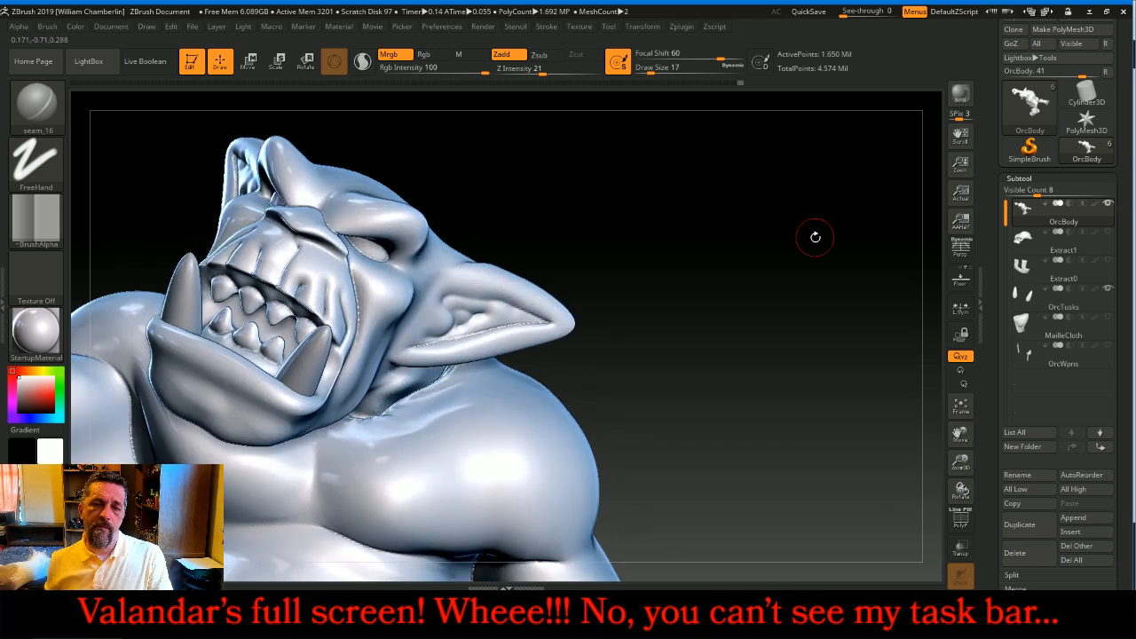
{"action": "left_click", "coordinate": [961, 406]}
{"action": "left_click_drag", "start_coordinate": [858, 386], "coordinate": [854, 334]}
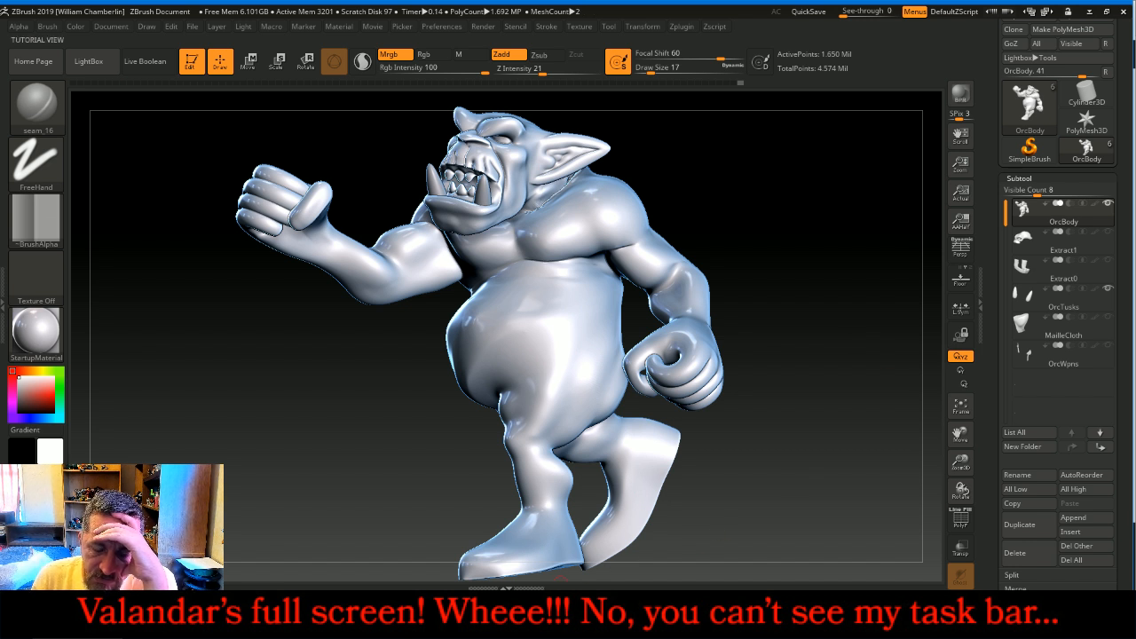
{"action": "mouse_move", "coordinate": [402, 613]}
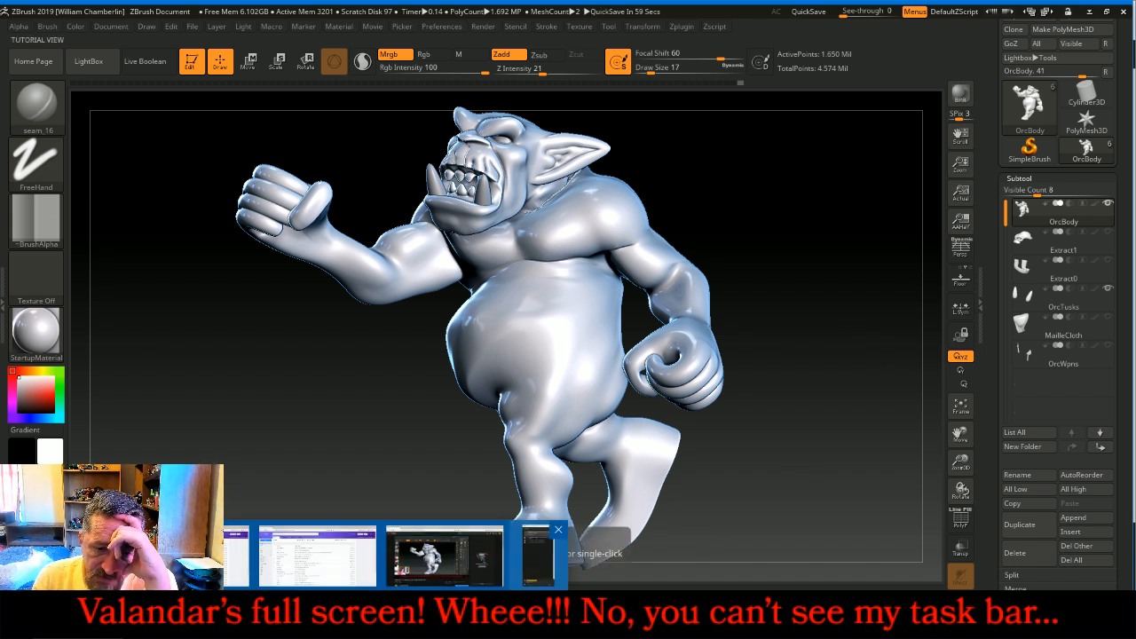
{"action": "left_click", "coordinate": [449, 555]}
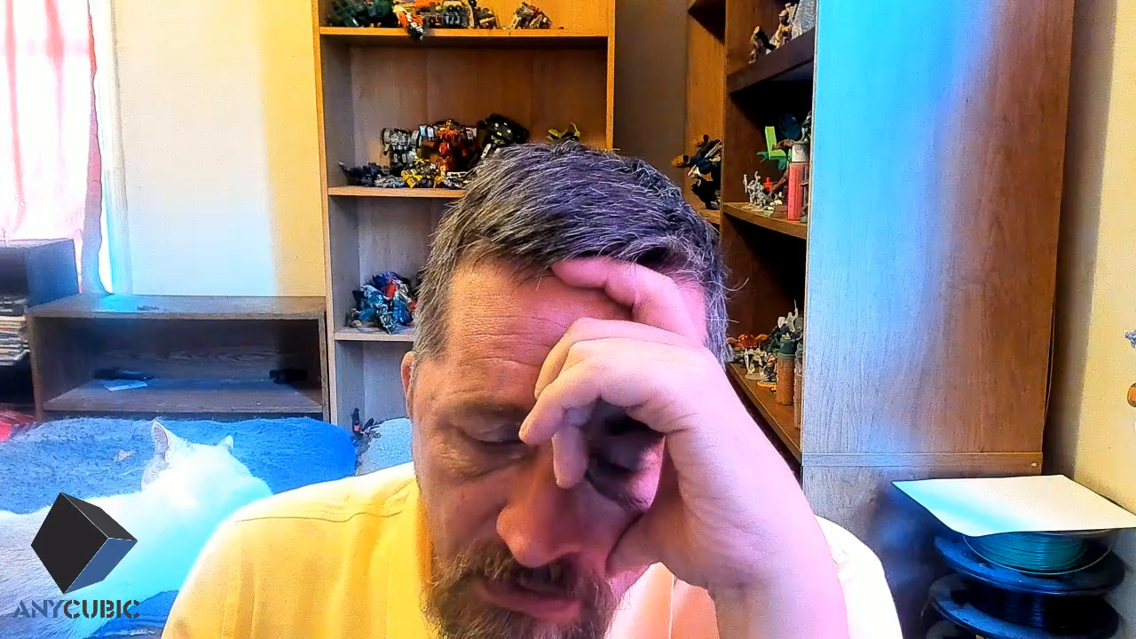